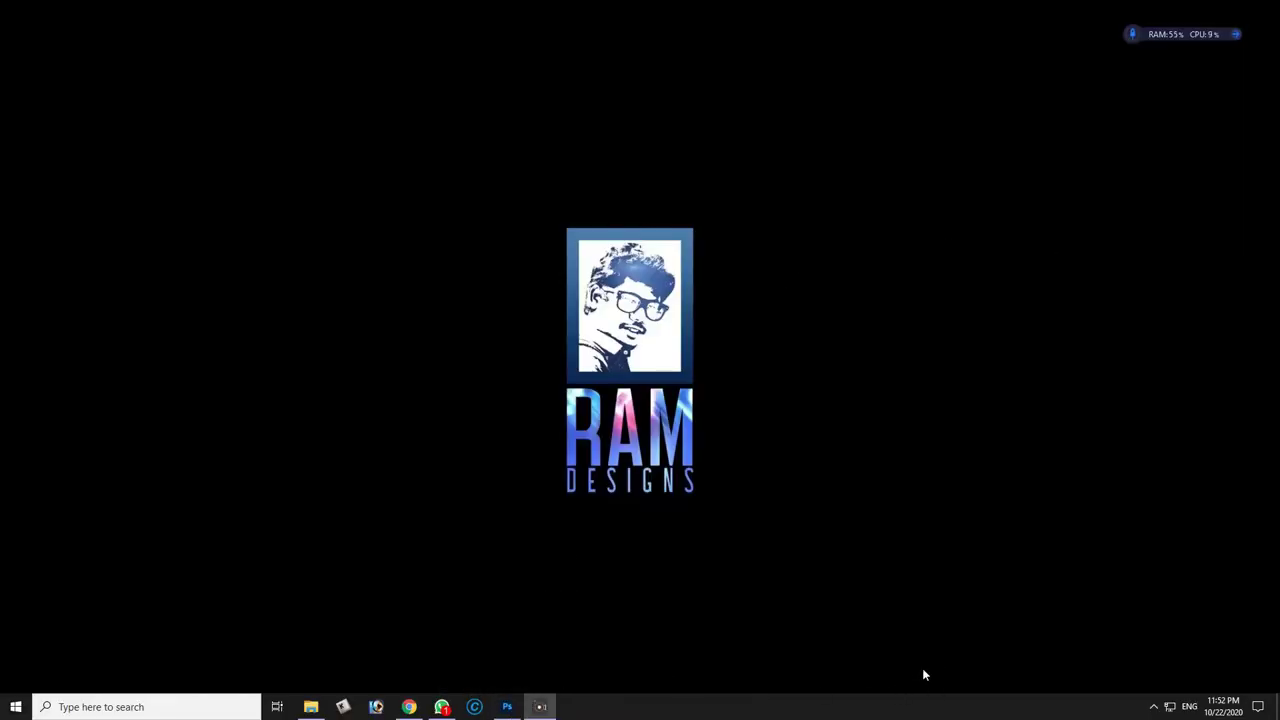
Create a new 2000×3000 px white portrait document.
left_click(507, 706)
left_click(48, 144)
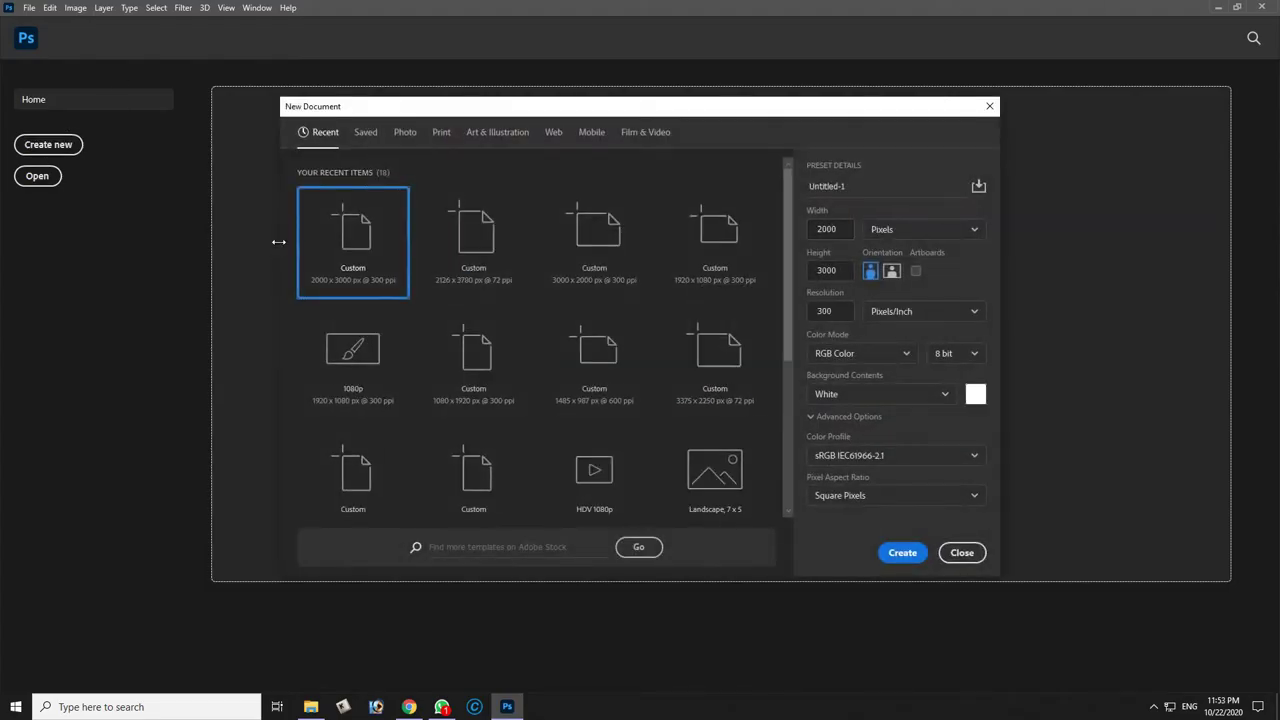
left_click(903, 553)
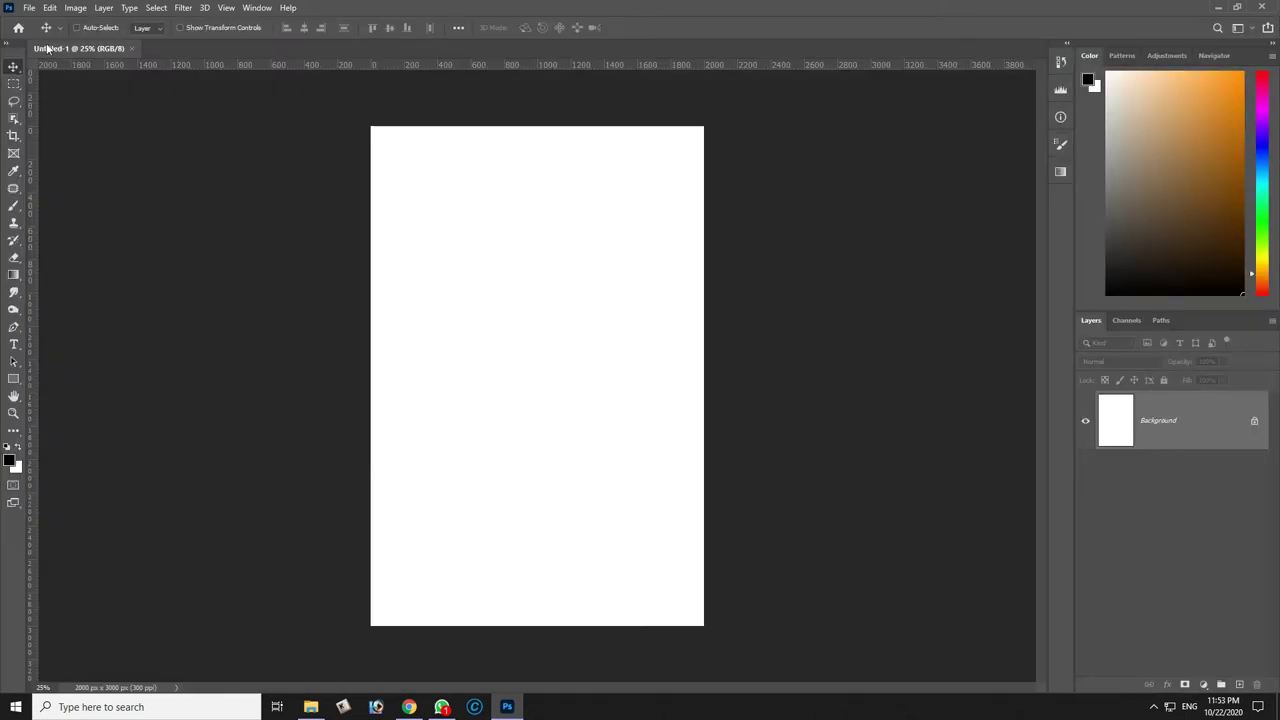
Open the stone_wall photo.
left_click(29, 7)
left_click(40, 37)
double_click(535, 135)
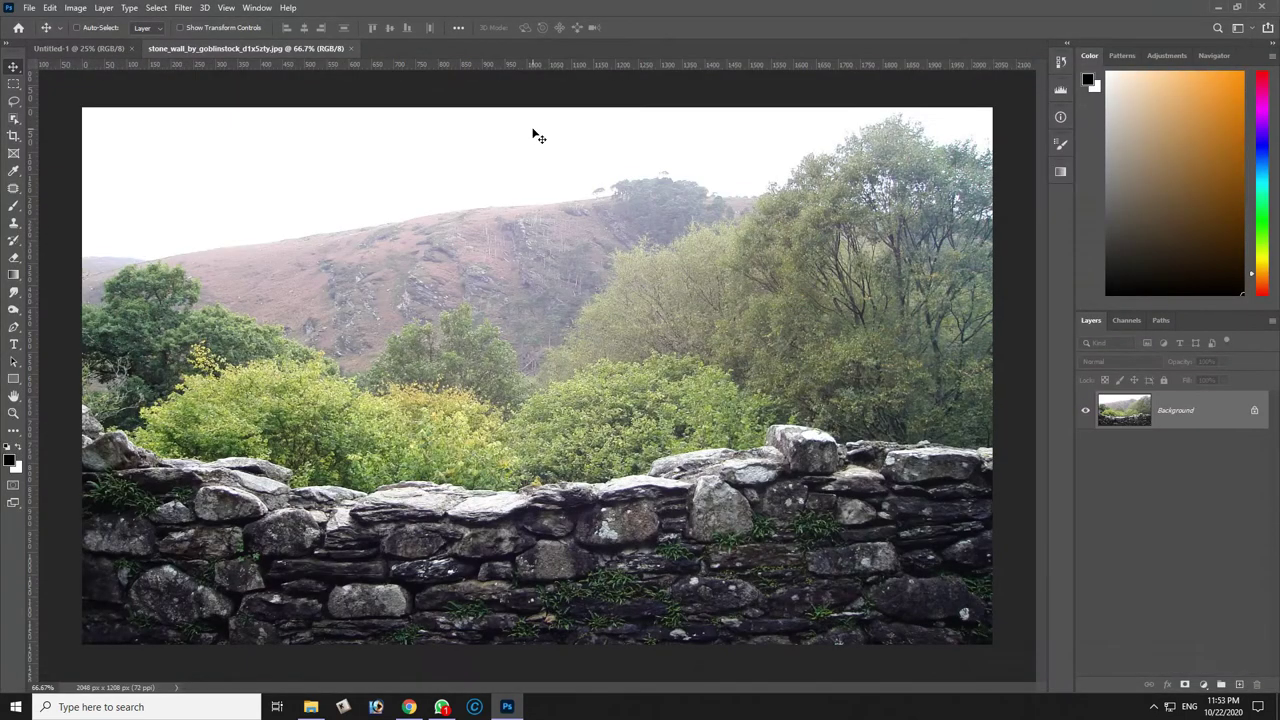
Lasso the stone wall, mask out its sky, and drag it into the new document.
left_click(14, 101)
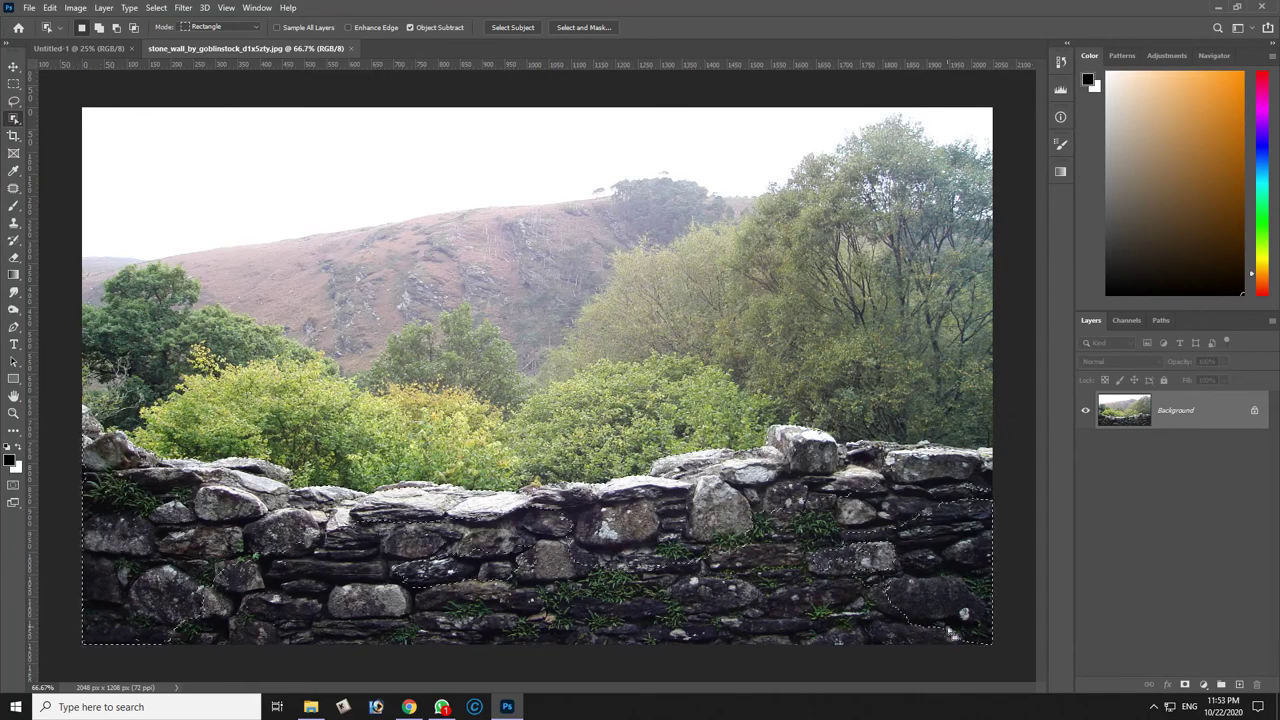
left_click_drag(82, 422, 960, 636)
scroll(590, 496, "up", 2)
scroll(560, 510, "up", 1)
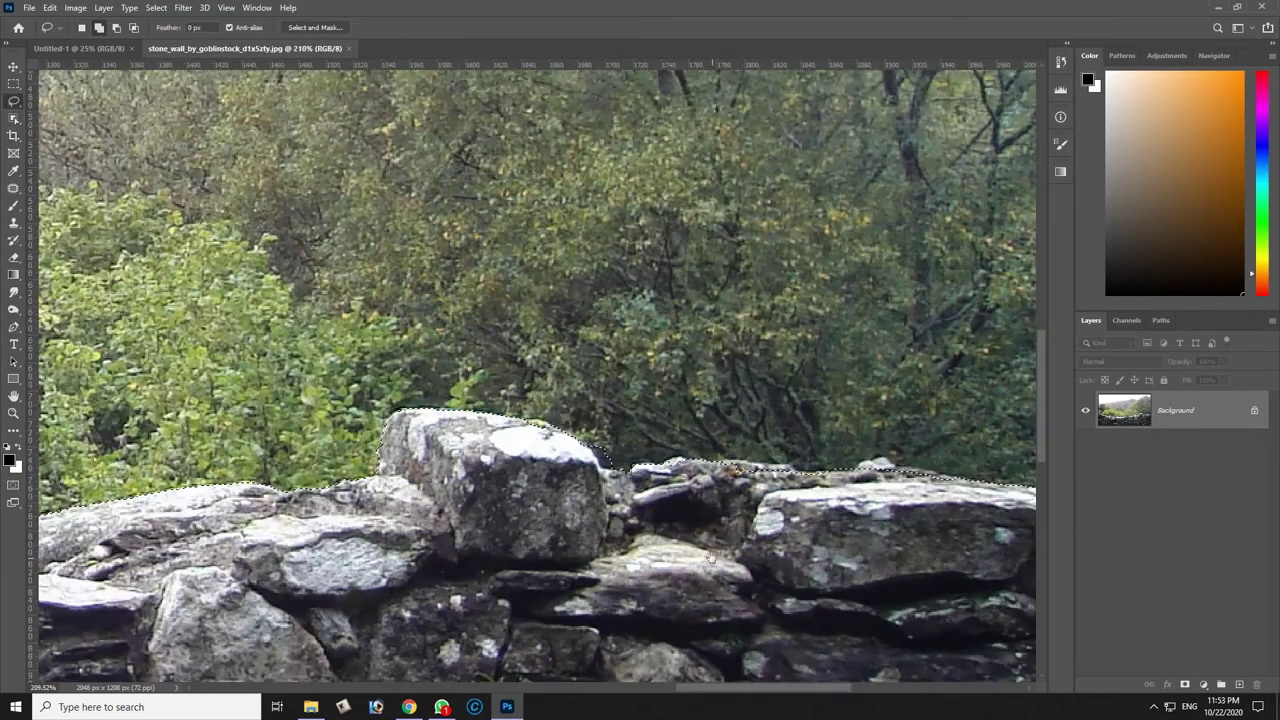
scroll(520, 537, "up", 1)
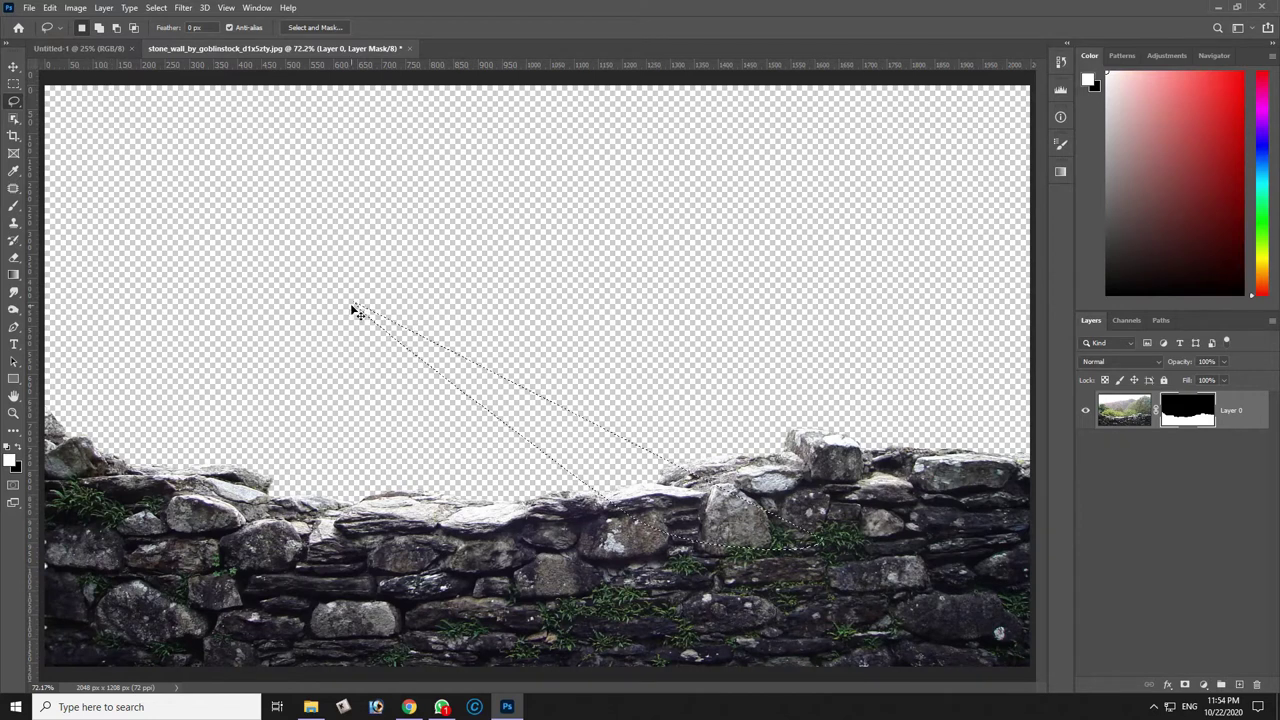
key("v")
left_click_drag(612, 444, 525, 524)
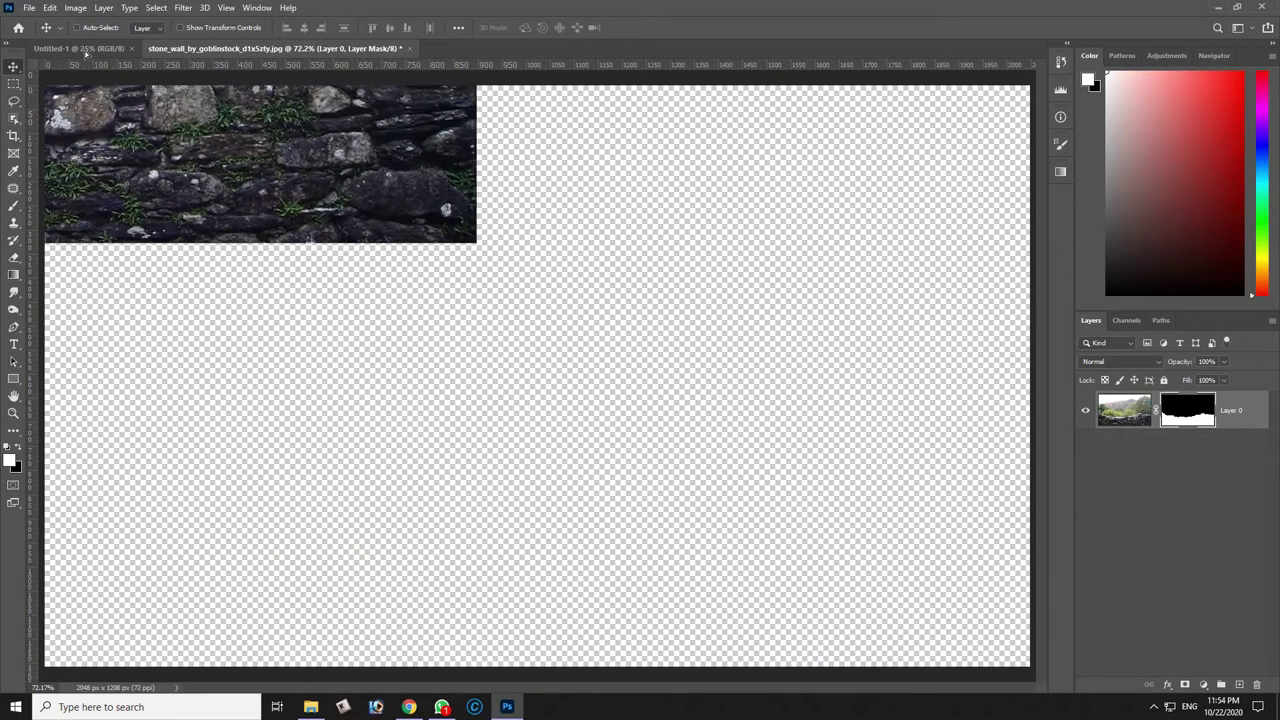
Free-transform the wall layer to stretch it across the full canvas bottom.
key("ctrl+t")
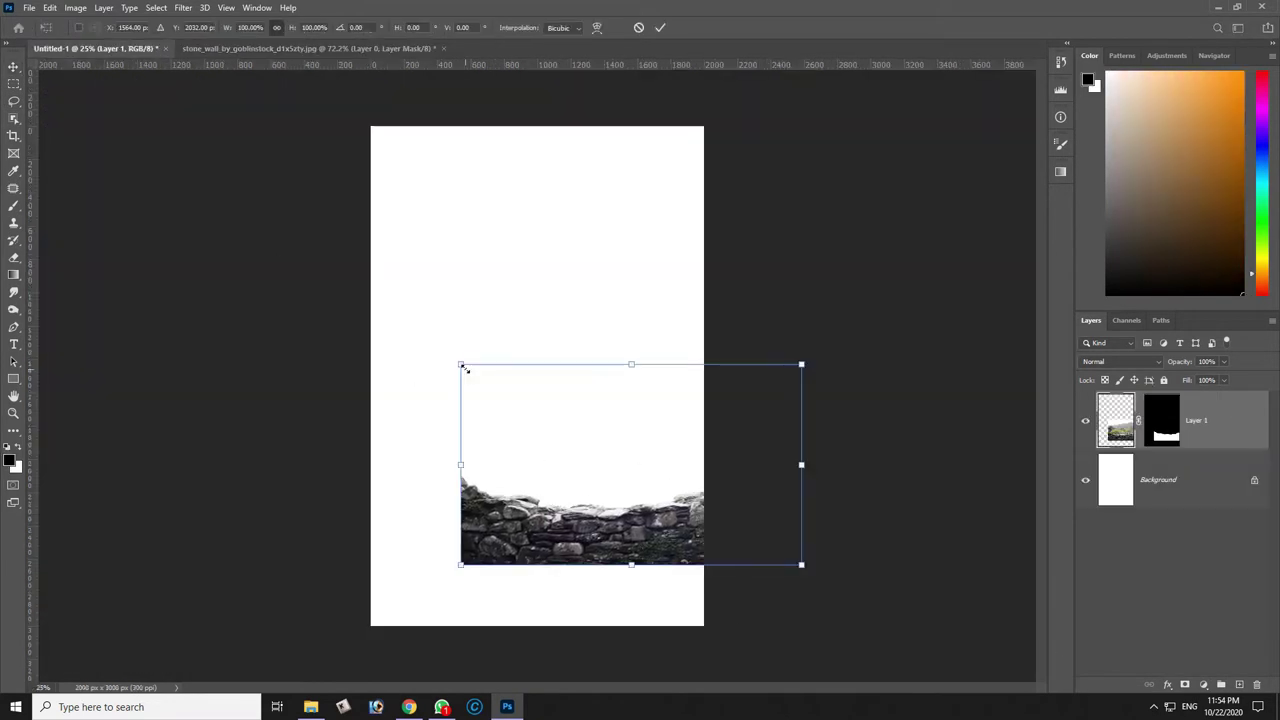
left_click_drag(460, 364, 200, 208)
left_click_drag(478, 535, 675, 543)
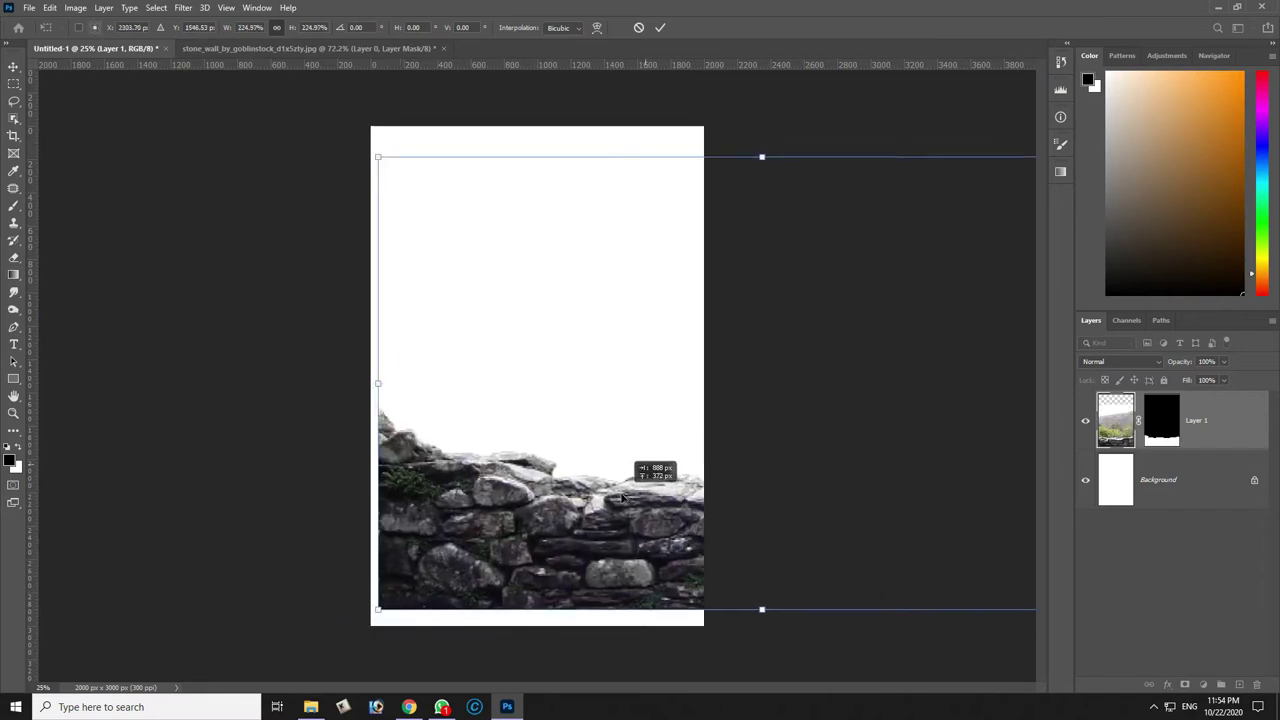
left_click_drag(397, 574, 243, 614)
left_click_drag(548, 236, 565, 245)
left_click_drag(644, 173, 654, 129)
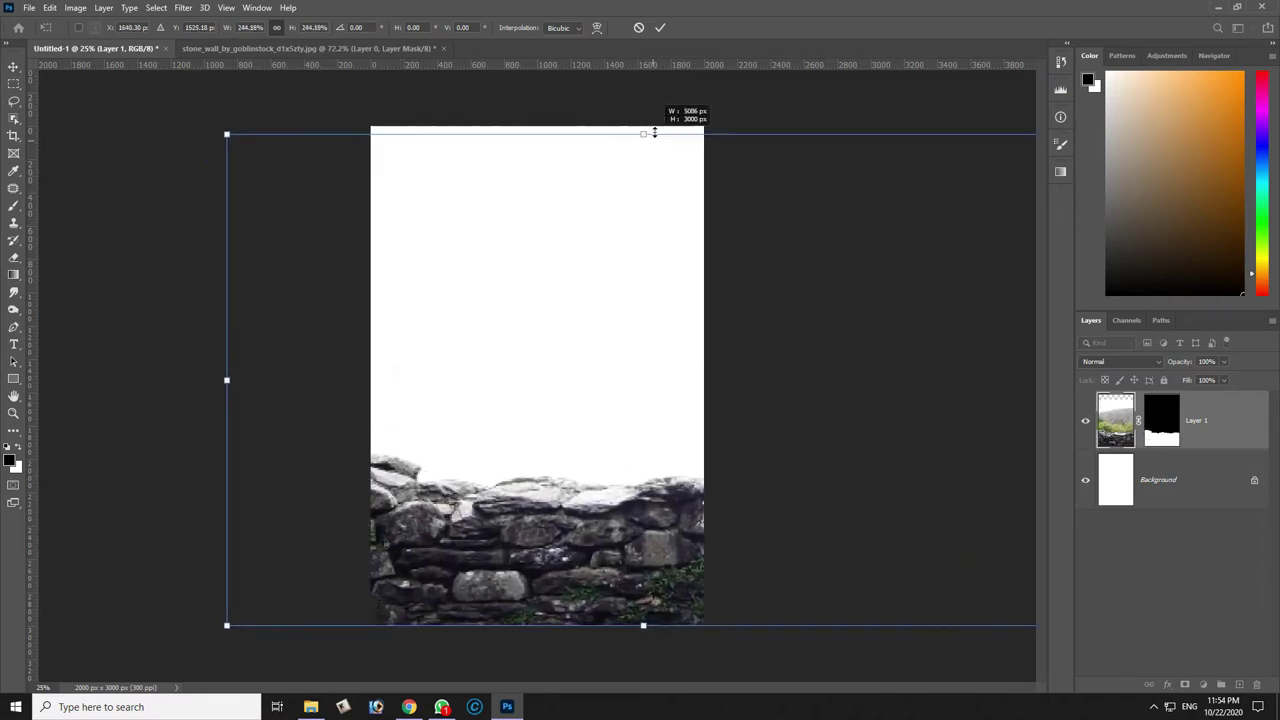
left_click_drag(637, 194, 662, 194)
left_click_drag(250, 131, 276, 146)
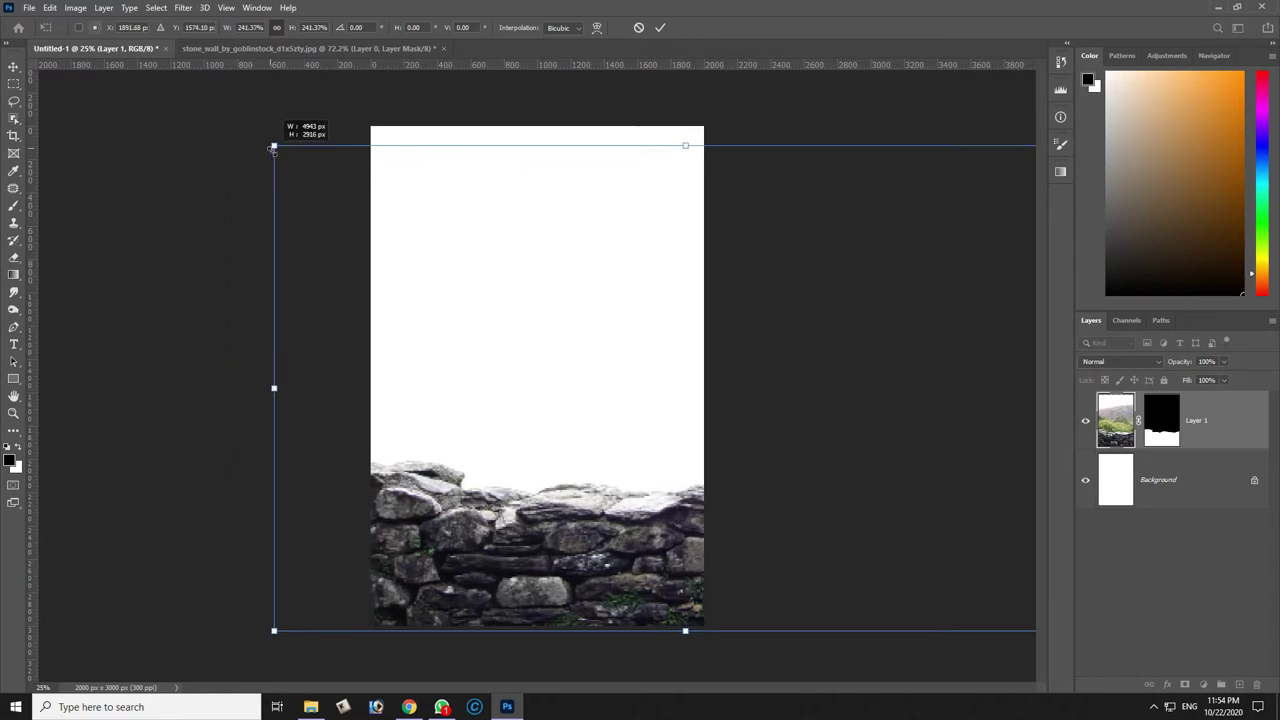
left_click_drag(686, 146, 688, 120)
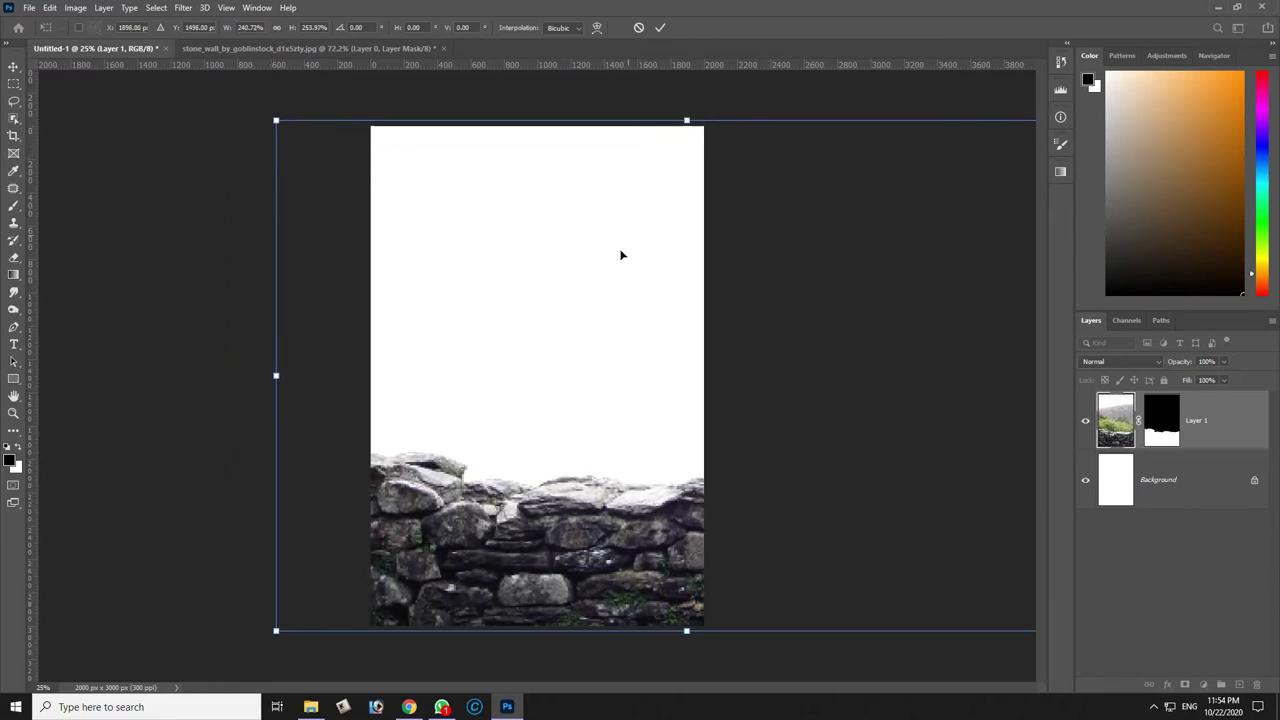
key("Return")
Pick the Dodge/Burn tool and zoom in to inspect the wall's top edge.
left_click(1154, 708)
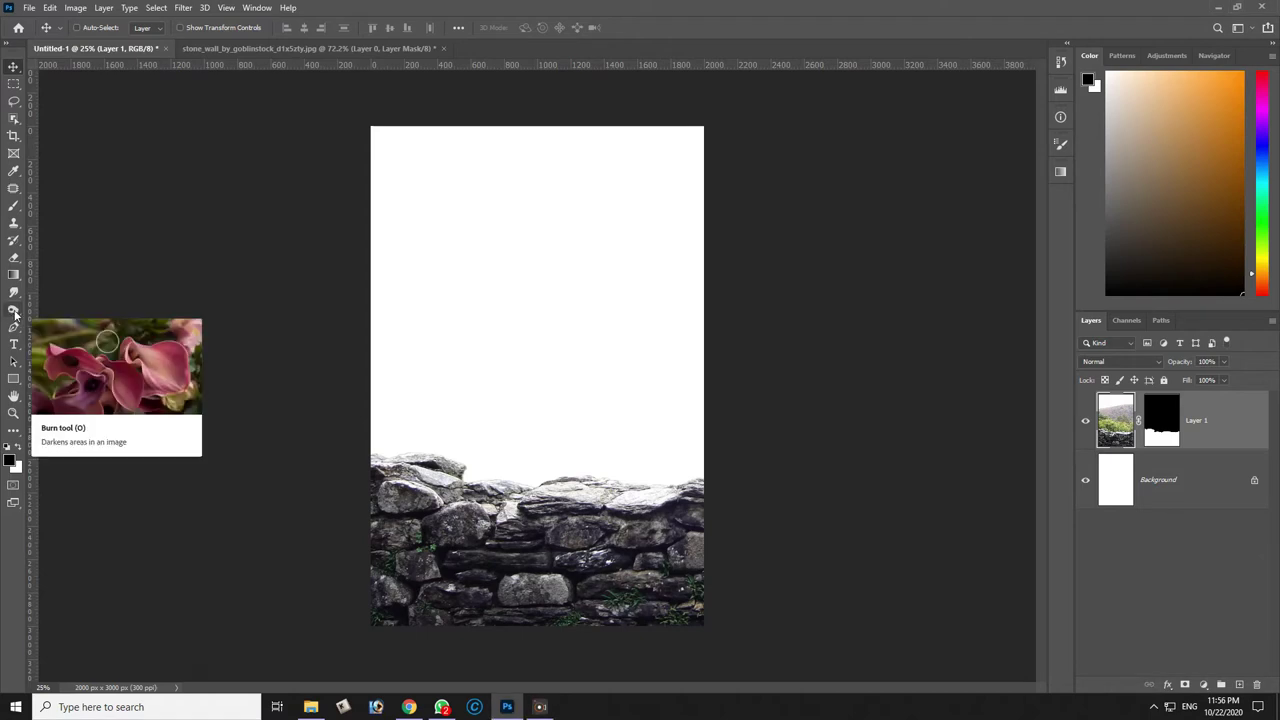
left_click(13, 310)
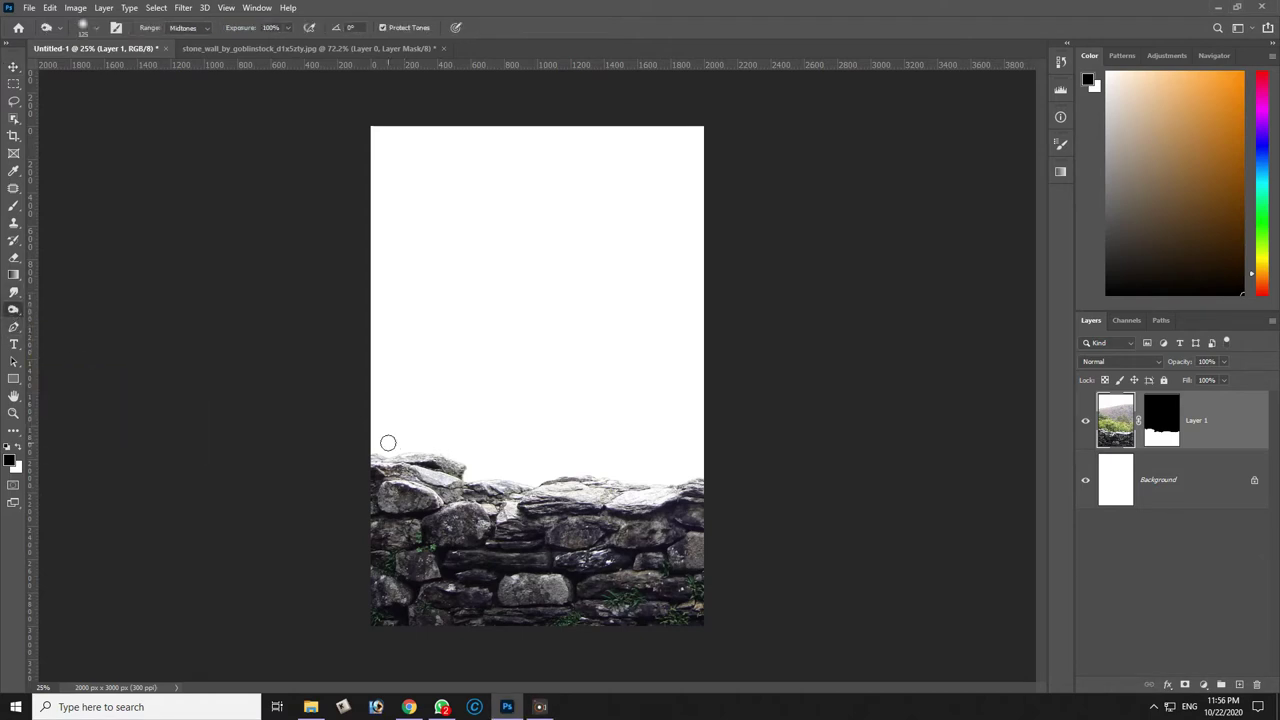
key("z")
left_click_drag(372, 434, 751, 529)
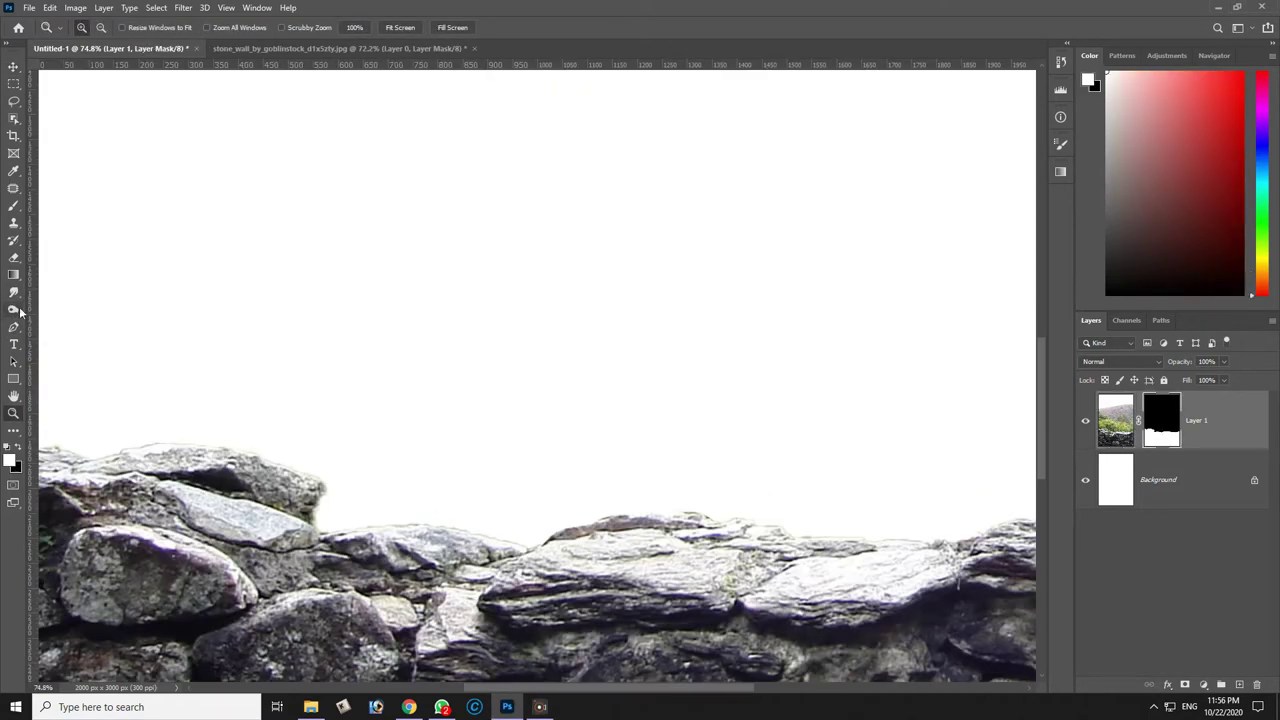
left_click(13, 310)
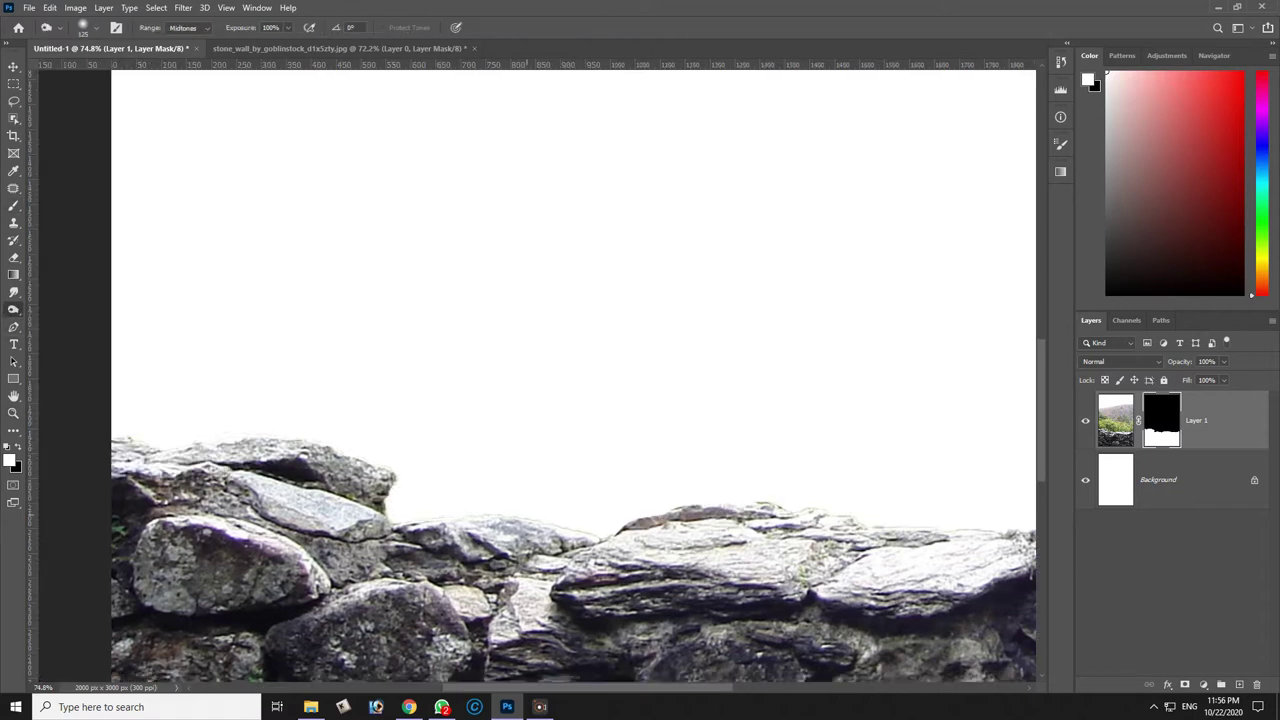
left_click_drag(668, 350, 453, 350)
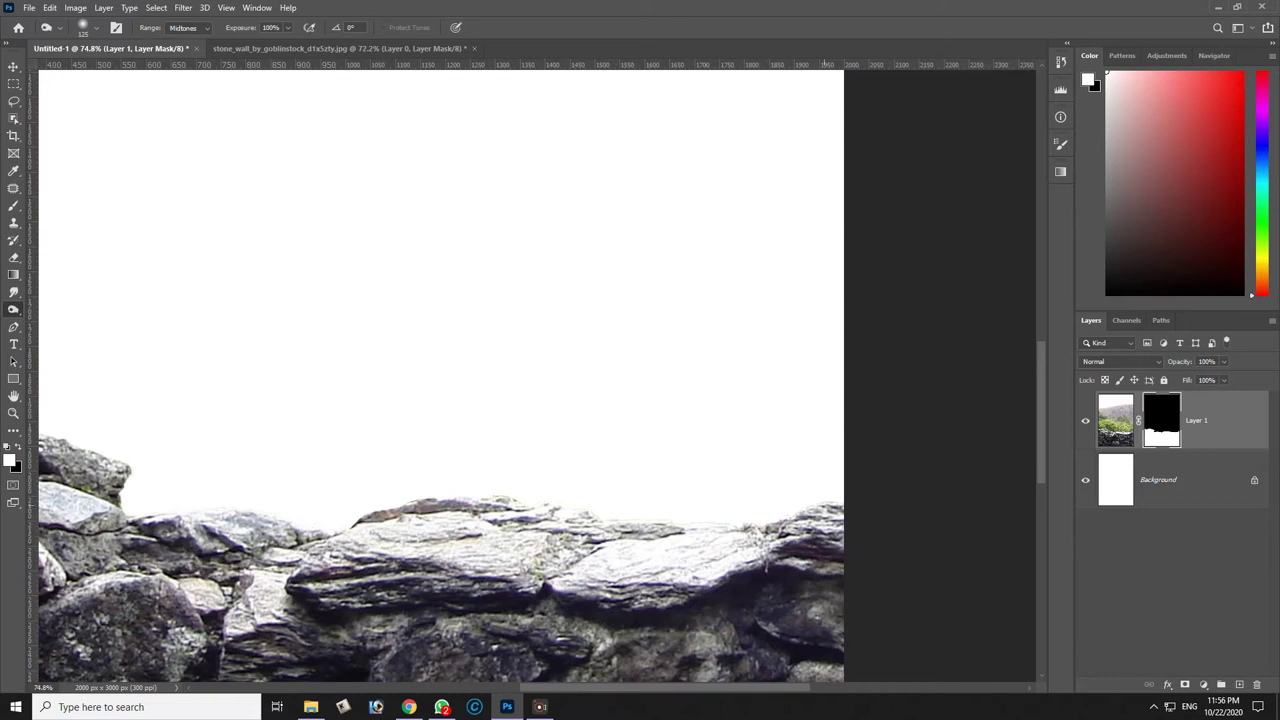
scroll(540, 370, "left", 1)
scroll(540, 370, "left", 5)
key("ctrl+0")
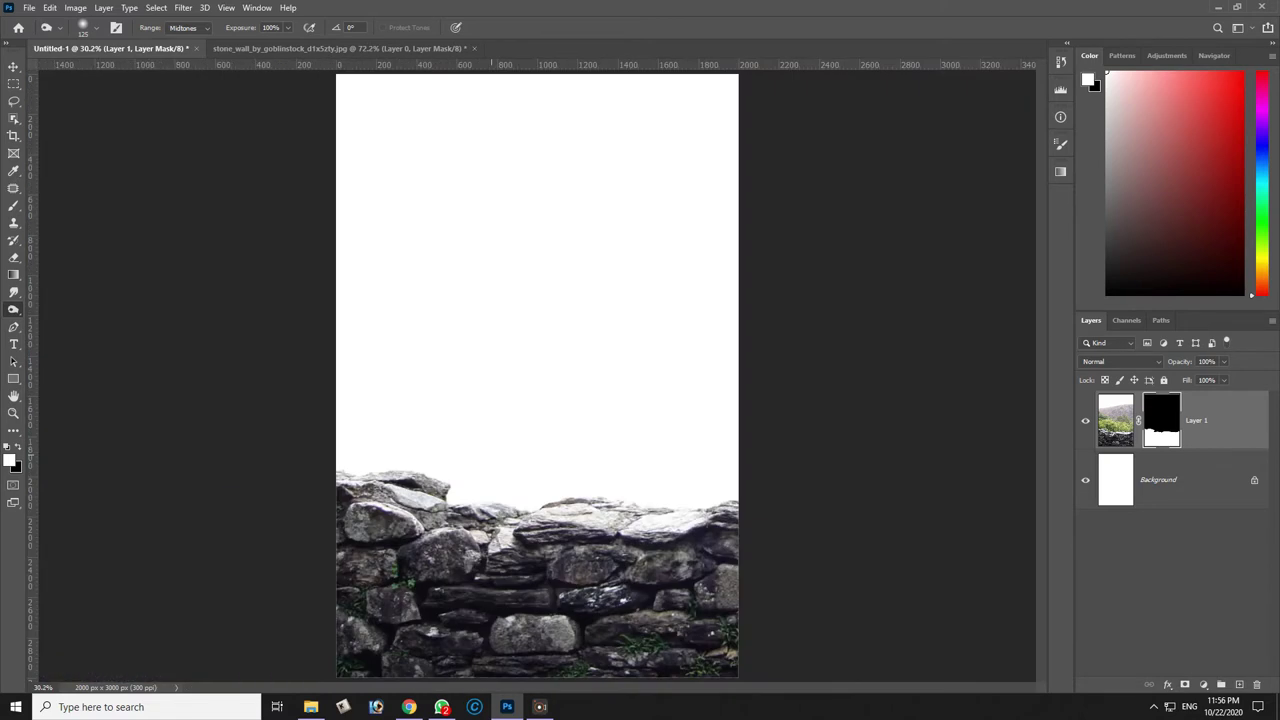
Open the darkstock2 graveyard image from the Halloween folder.
key("v")
left_click(29, 7)
left_click(44, 34)
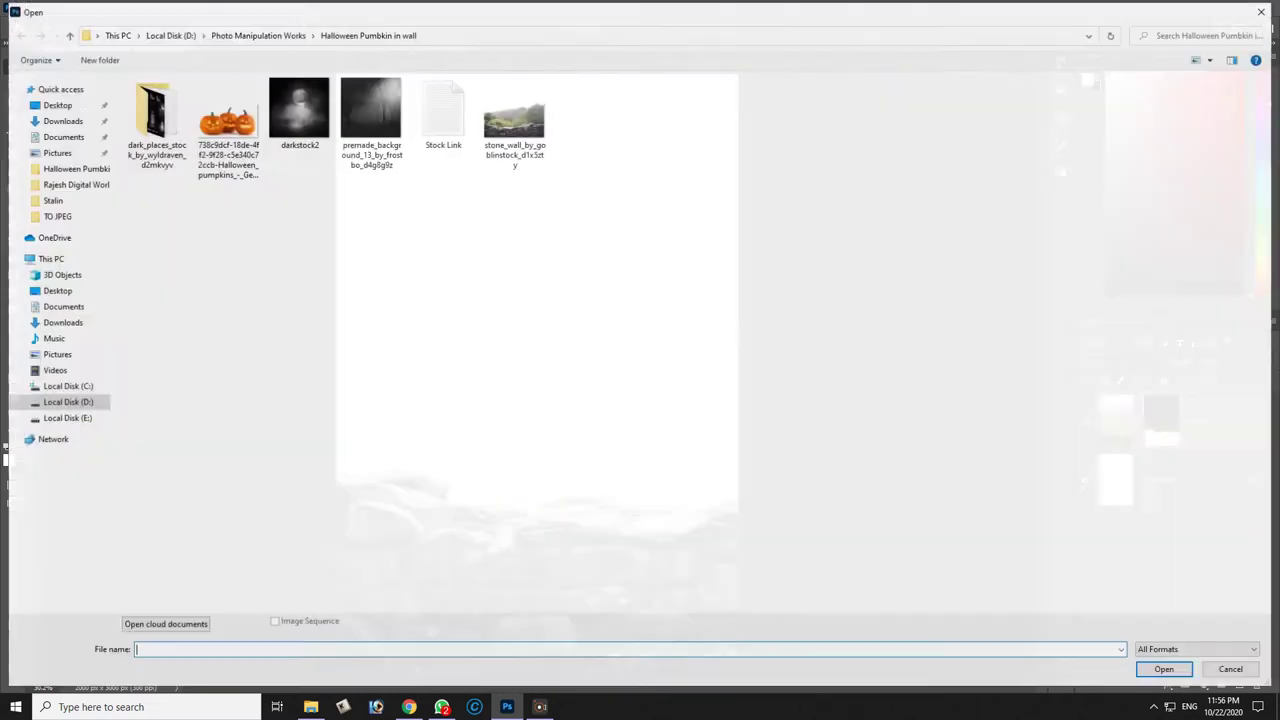
left_click(370, 118)
key("Left")
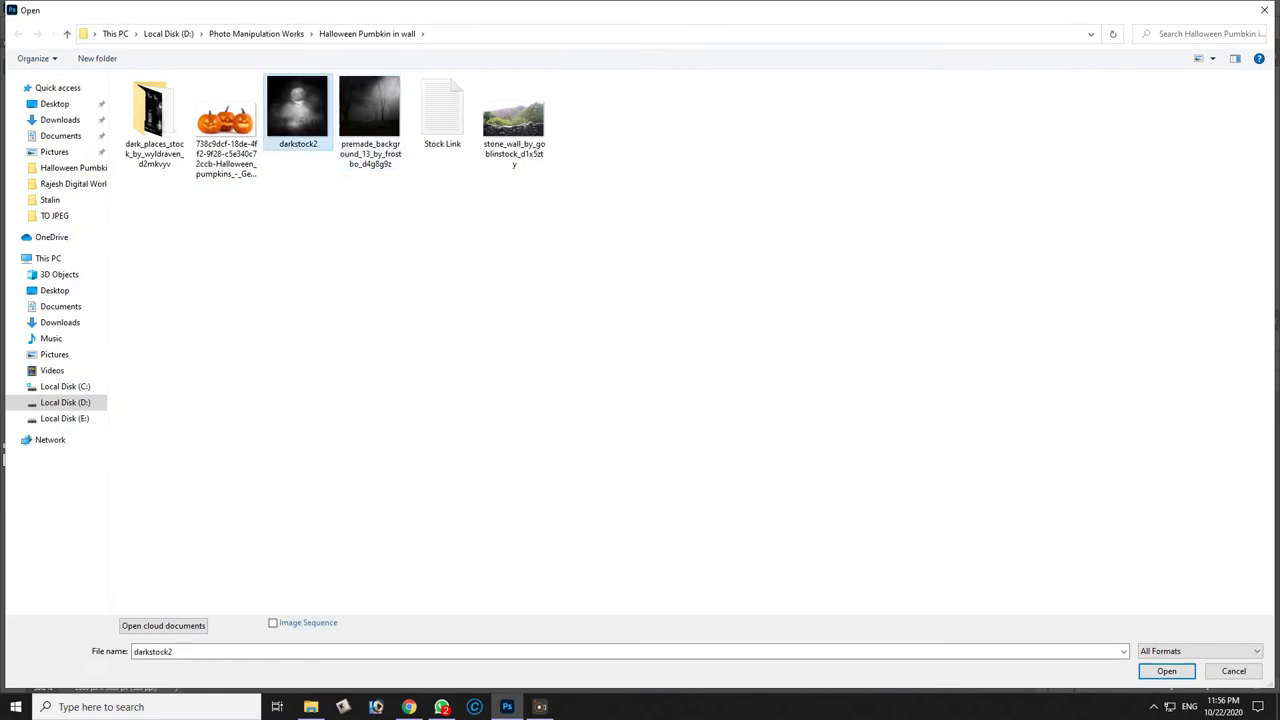
key("Return")
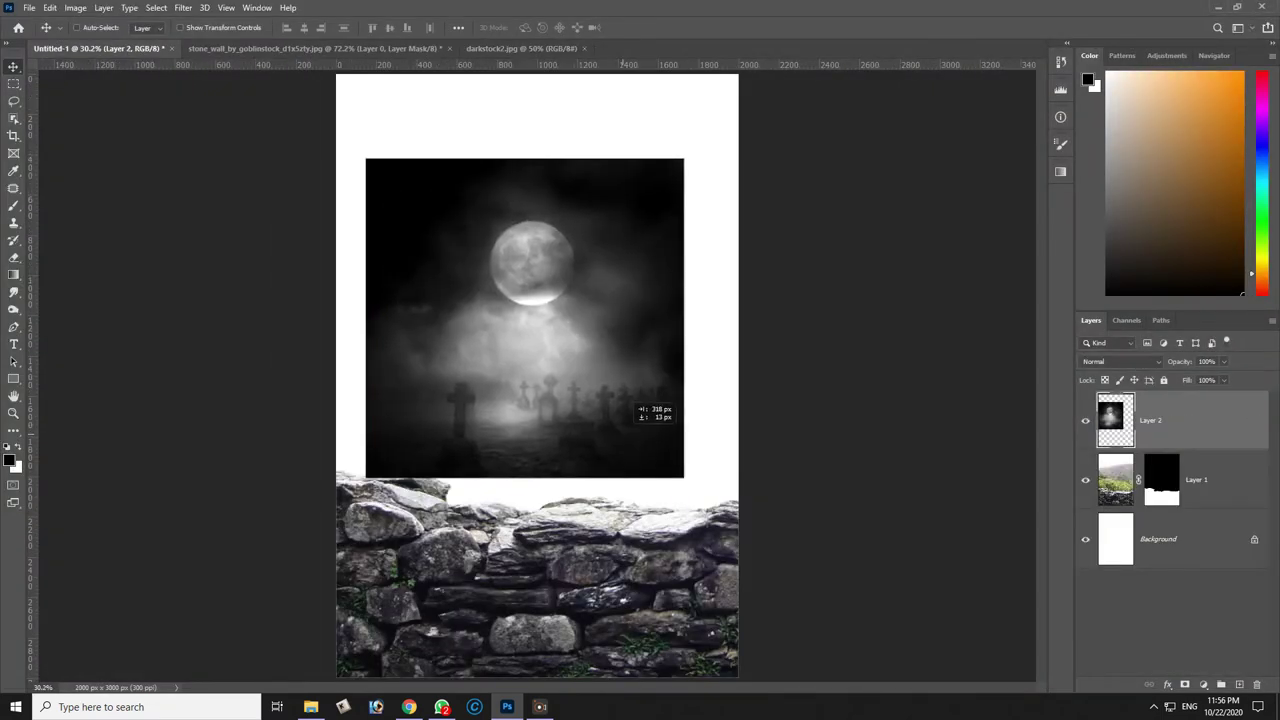
Bring the graveyard into the composite below the wall layer and close both source documents.
left_click_drag(276, 184, 655, 412)
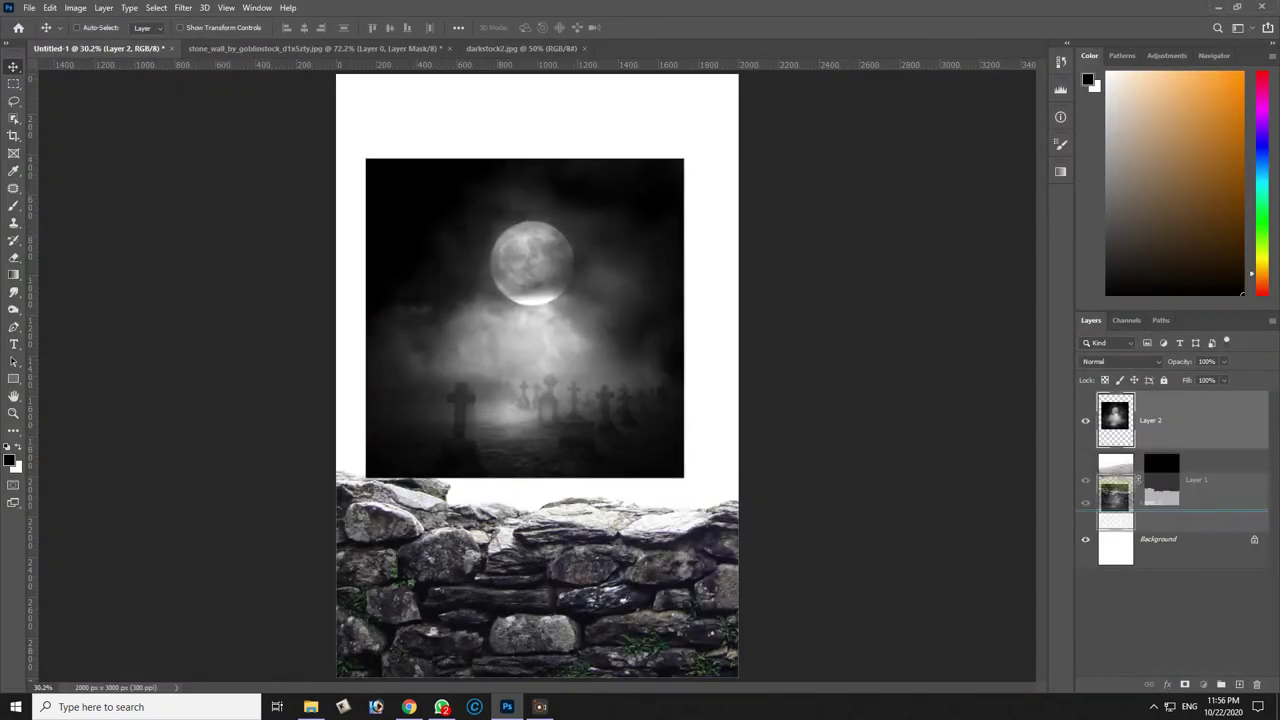
left_click_drag(1150, 485, 1150, 510)
left_click(449, 48)
left_click(634, 260)
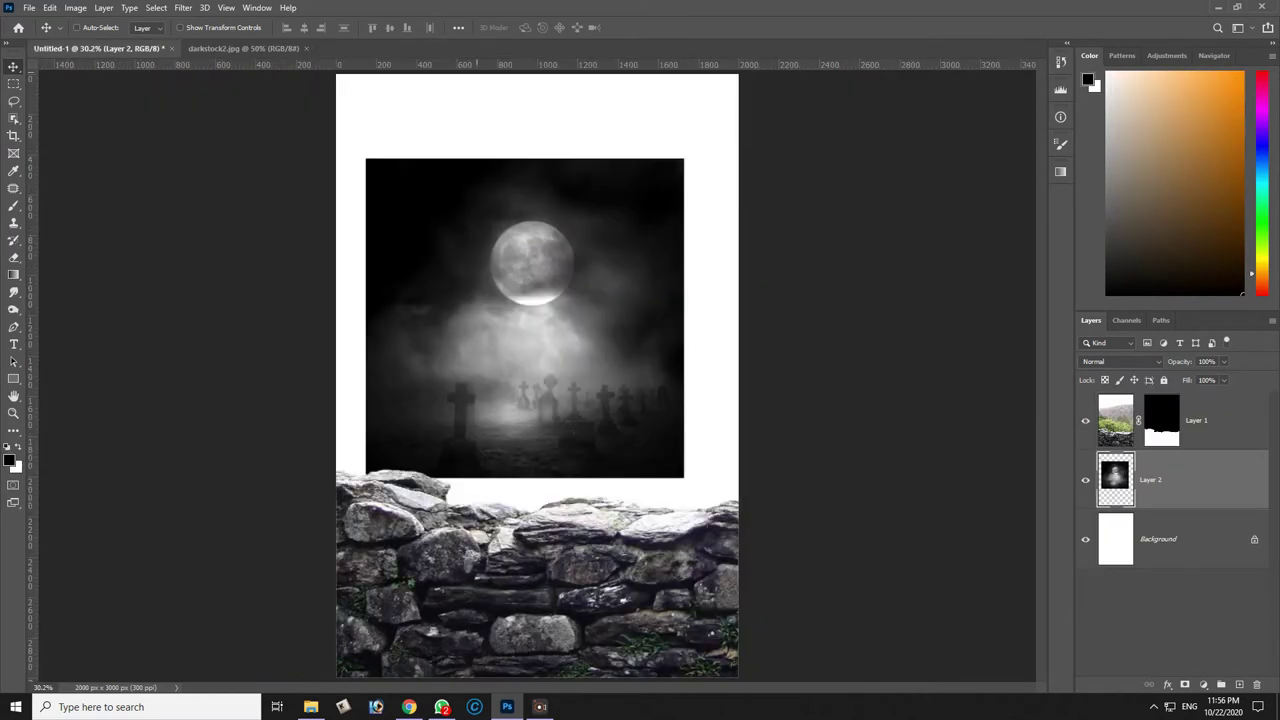
left_click(243, 48)
left_click(305, 48)
Enable auto-select, then scale and centre the graveyard photo across the upper canvas.
right_click(514, 314)
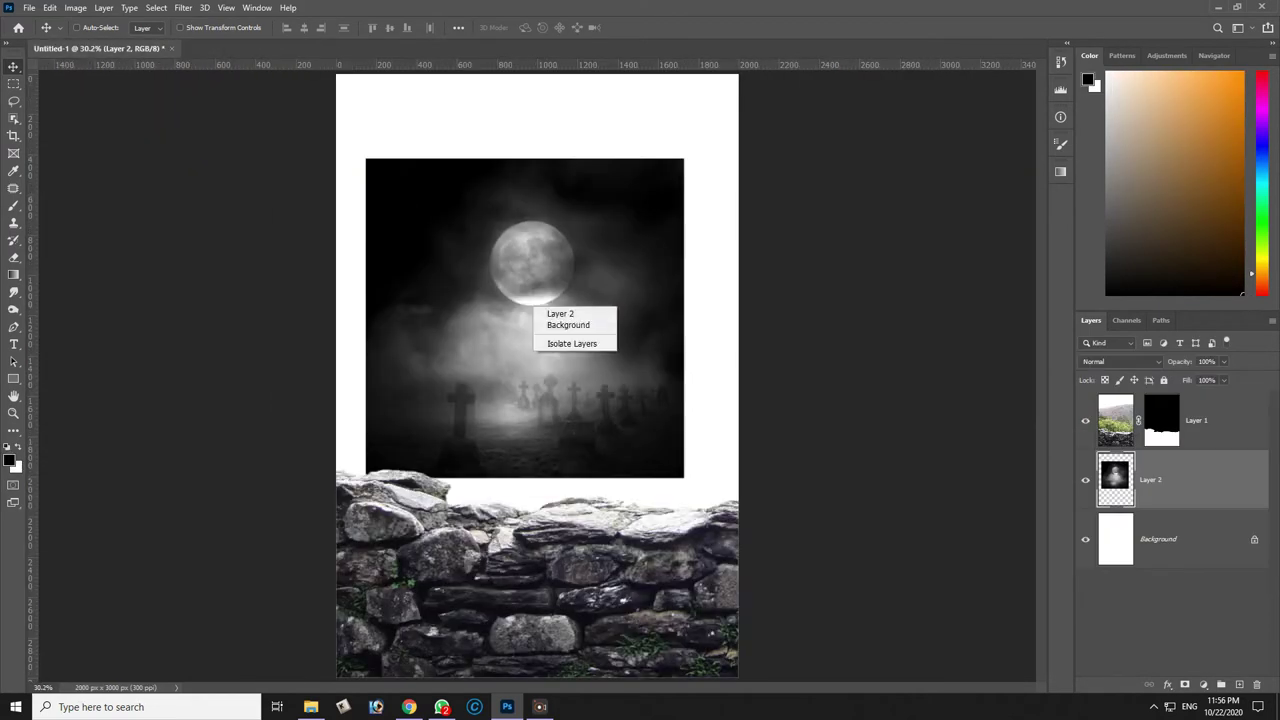
left_click(76, 28)
key("ctrl+minus")
key("ctrl+t")
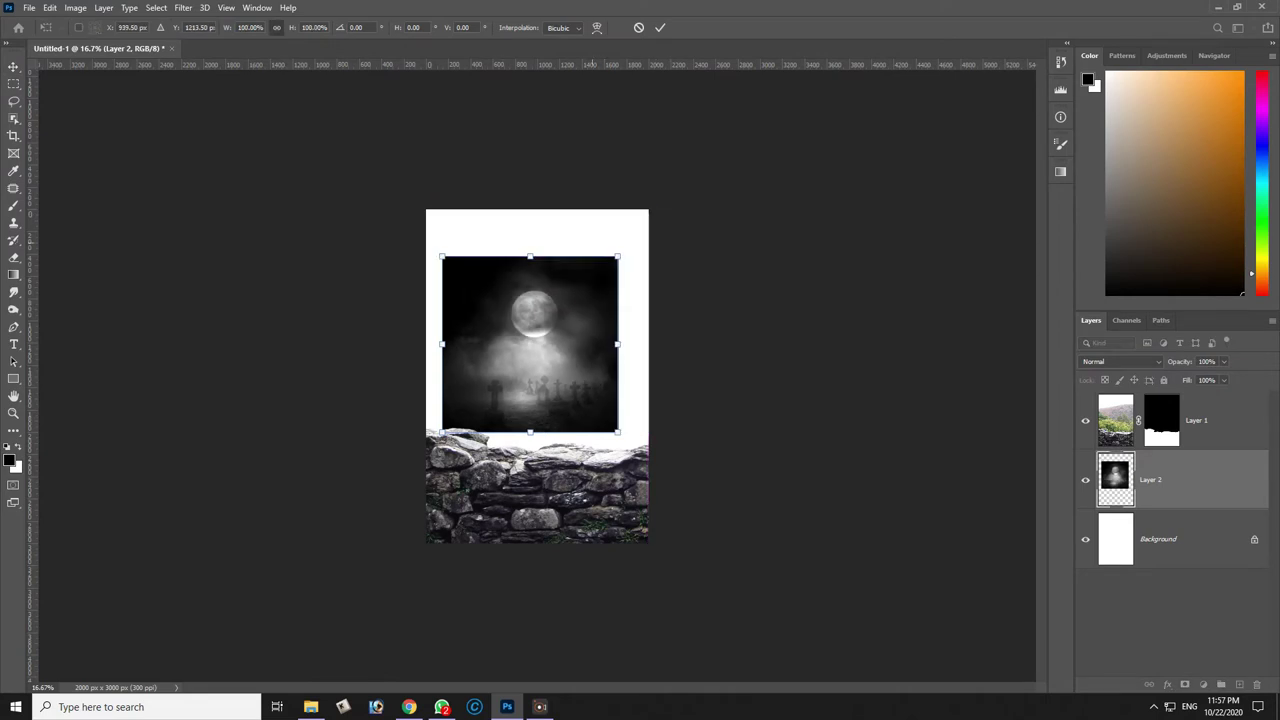
left_click_drag(617, 257, 663, 209)
left_click_drag(505, 377, 487, 368)
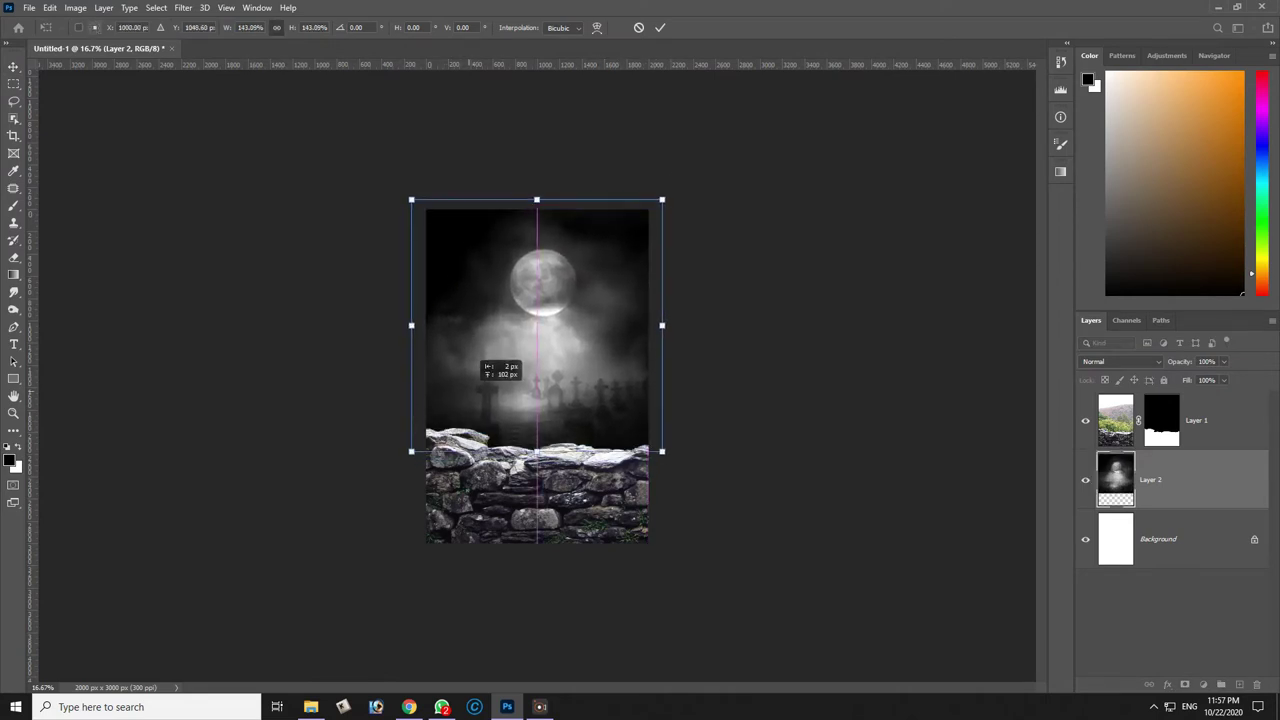
left_click_drag(662, 200, 674, 175)
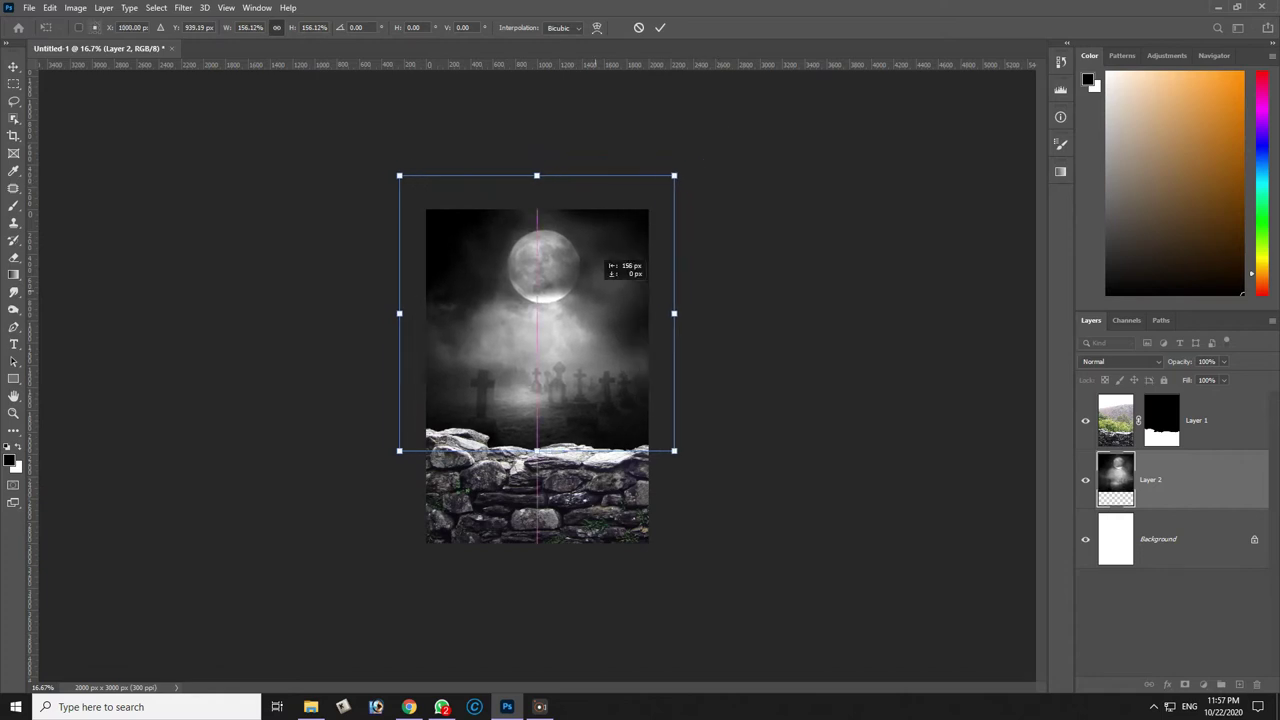
left_click_drag(591, 286, 575, 286)
left_click_drag(658, 175, 665, 168)
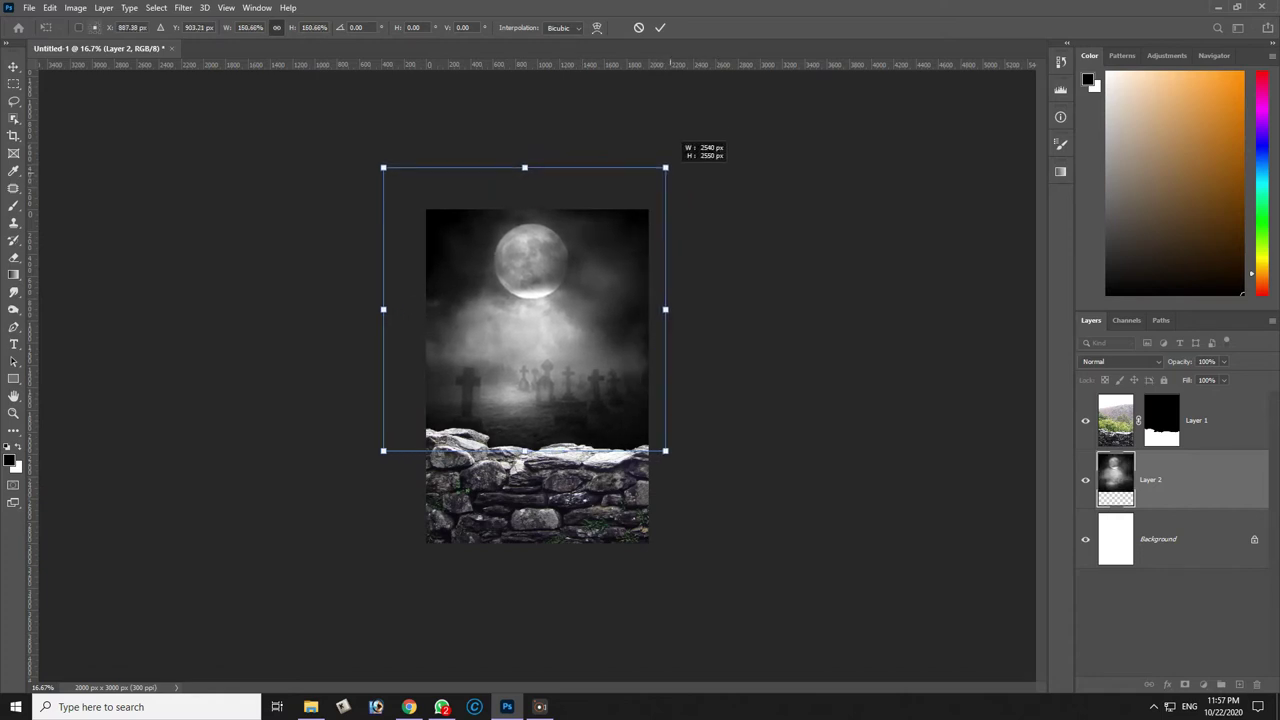
left_click_drag(594, 360, 594, 364)
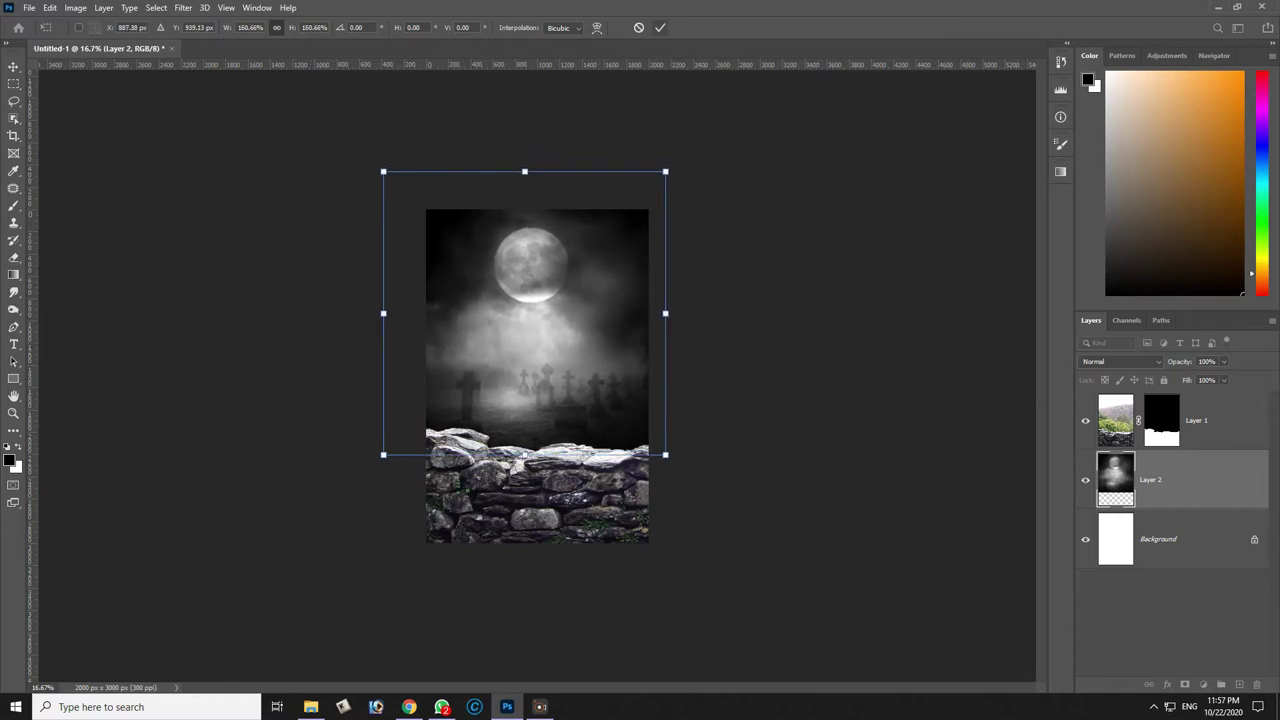
key("Return")
Open the premade background misty forest image.
key("ctrl+o")
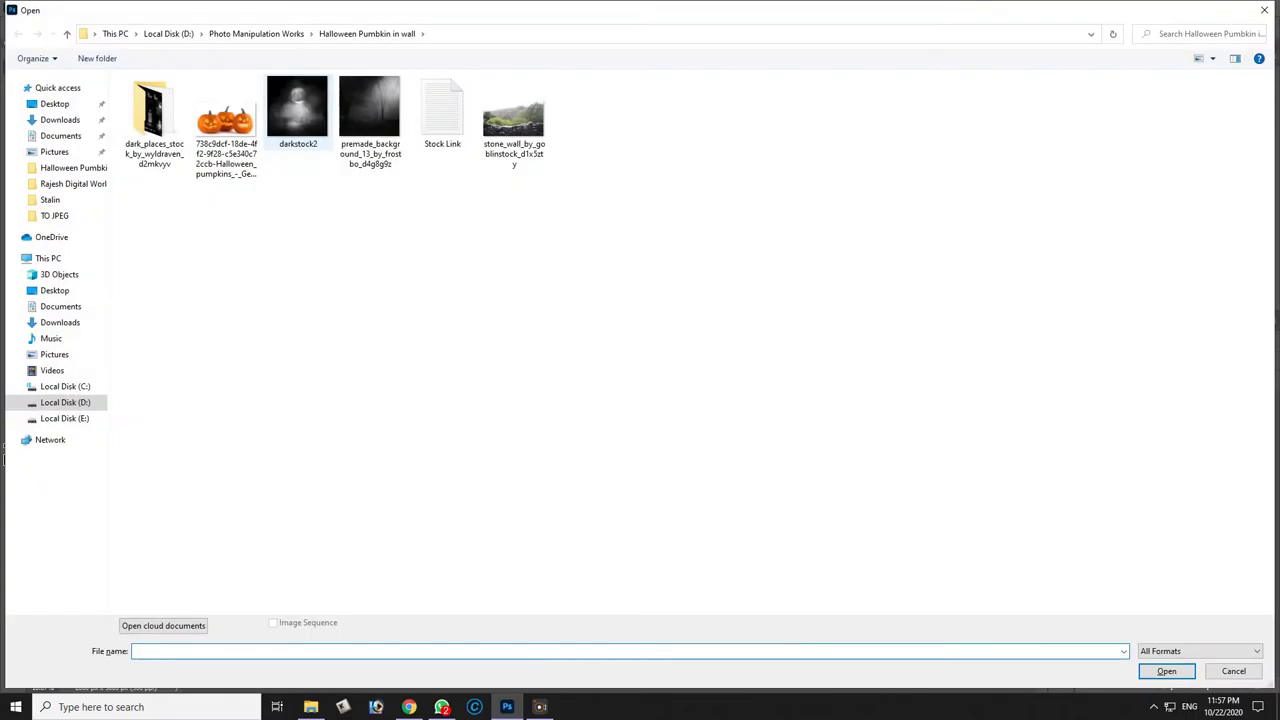
left_click(380, 125)
key("Return")
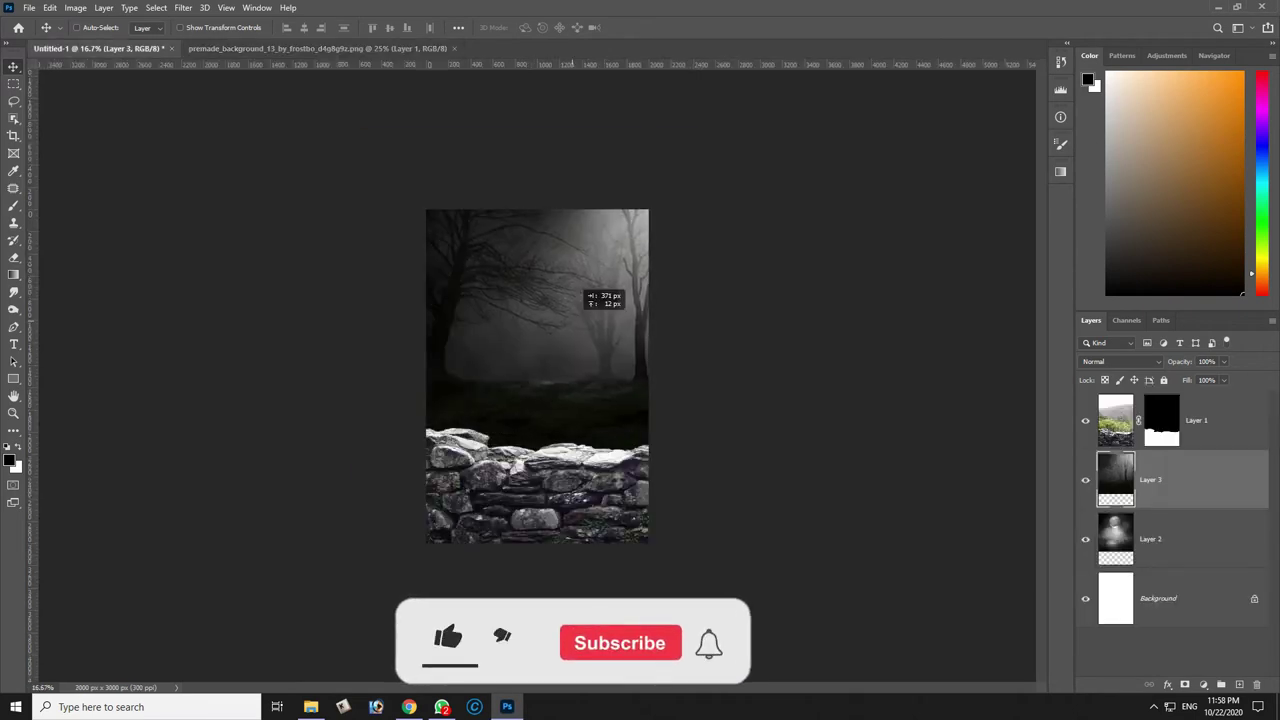
Enlarge the misty forest layer slightly from its bottom-right corner.
key("ctrl+t")
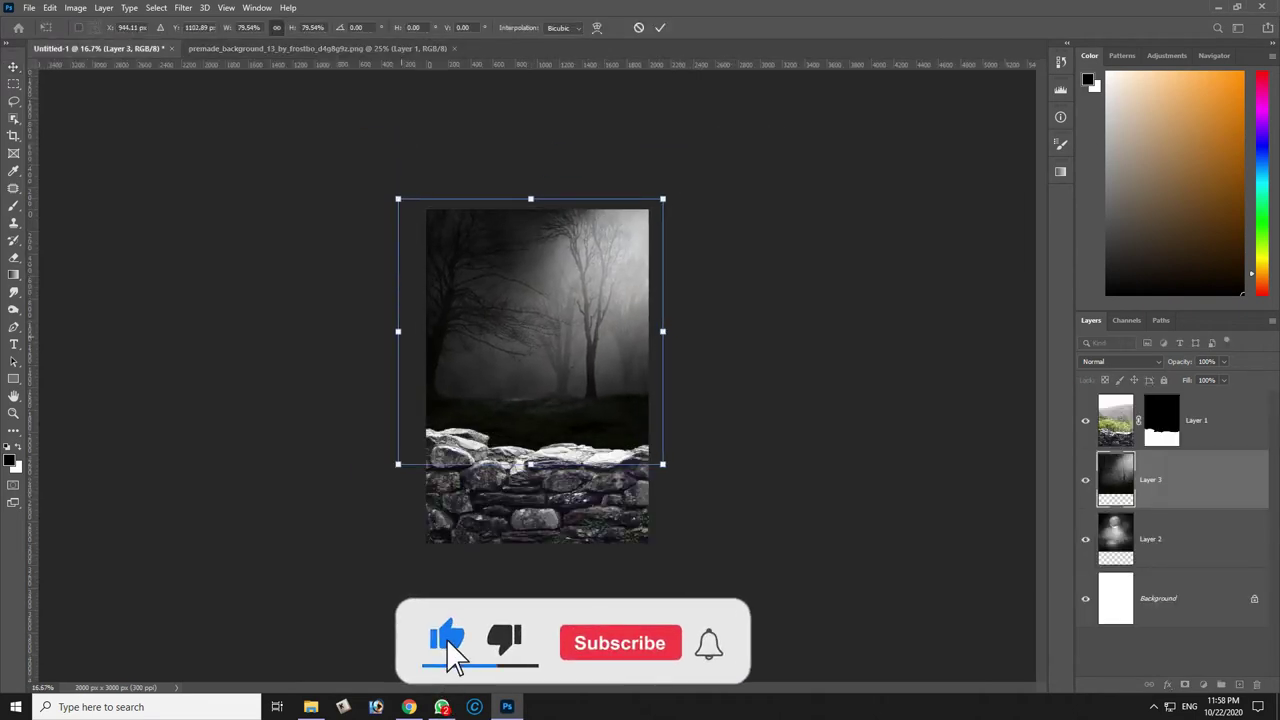
left_click_drag(663, 457, 680, 528)
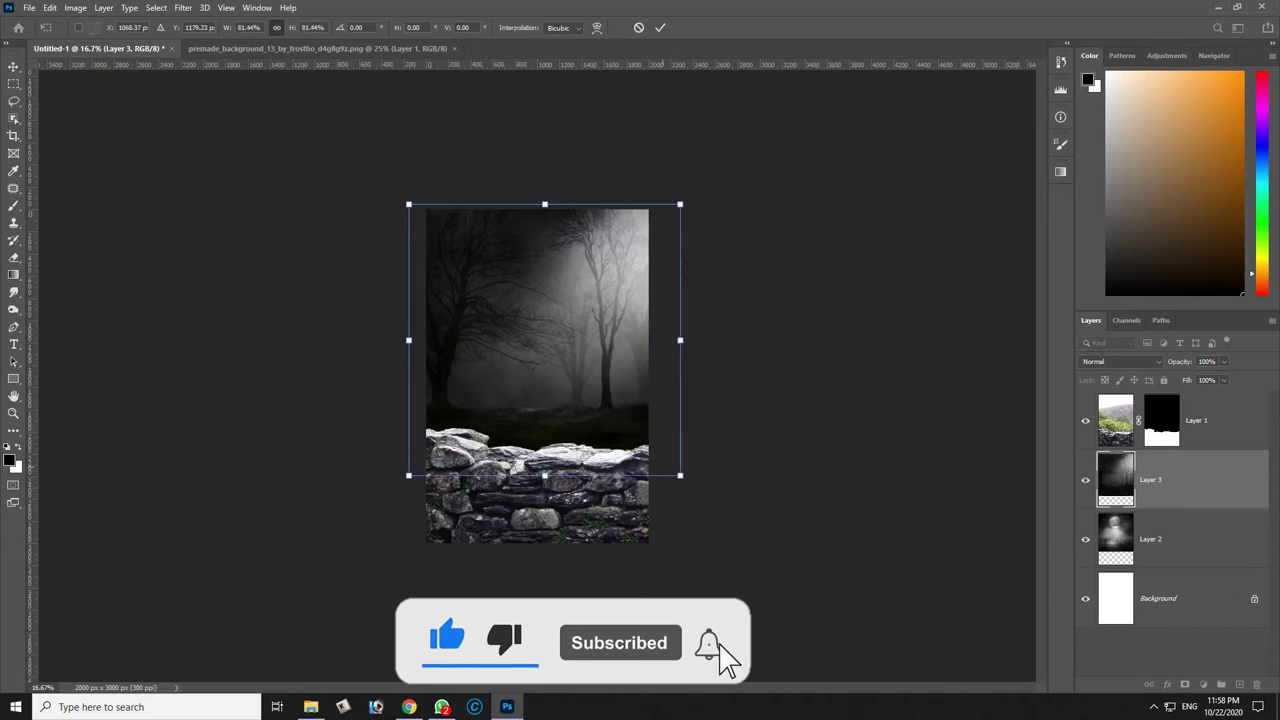
key("Return")
key("ctrl+0")
Preview Layer 3 in Color Dodge, Linear Dodge and other modes, then apply Screen.
left_click(1120, 361)
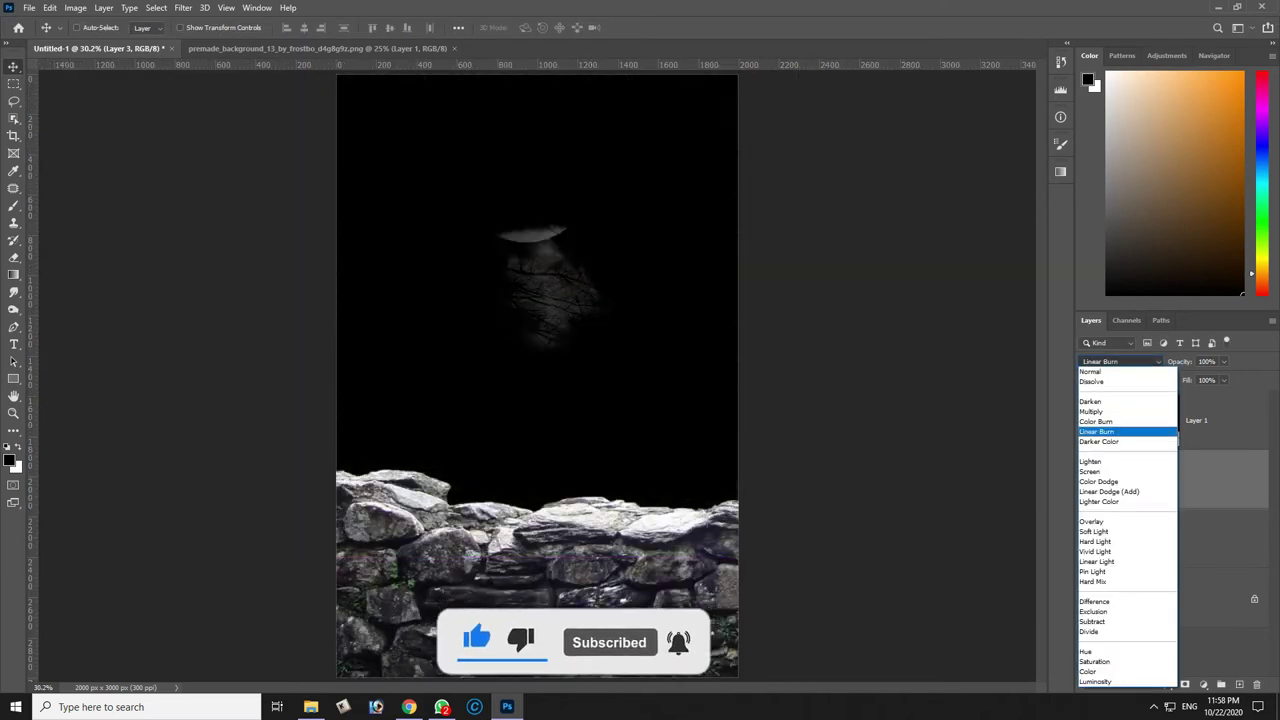
key("Down")
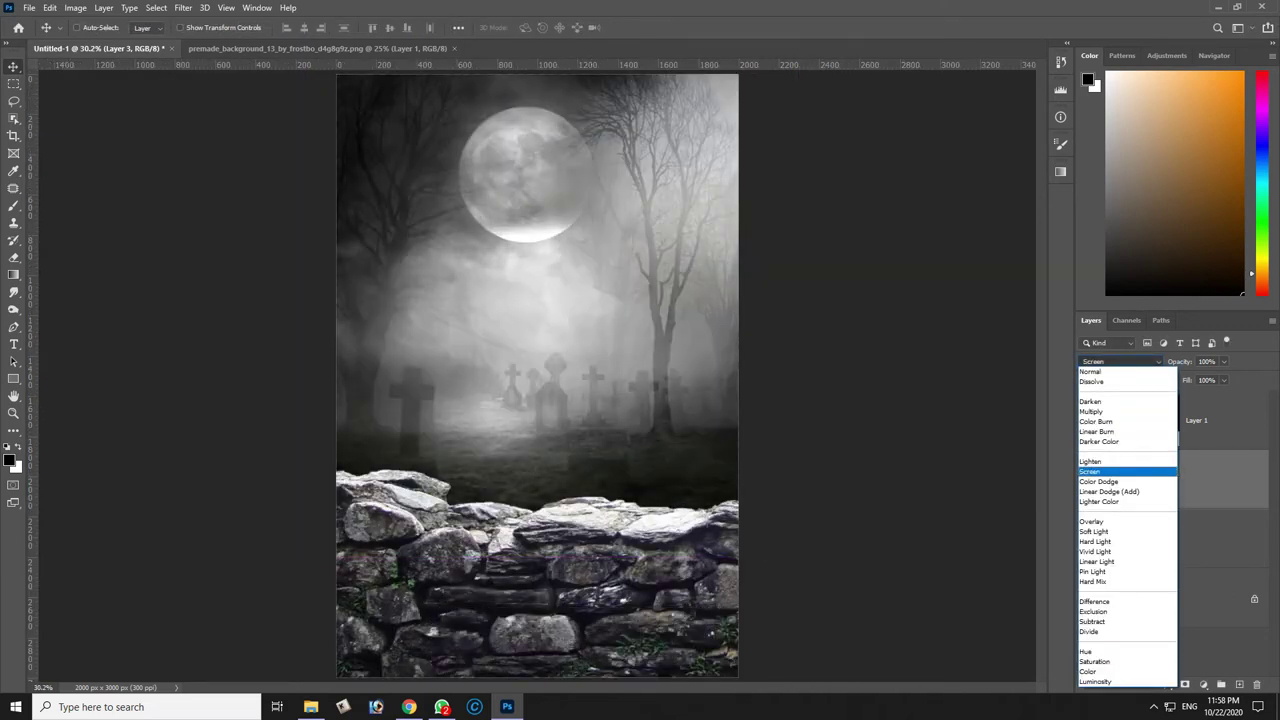
key("Down")
key("Down")
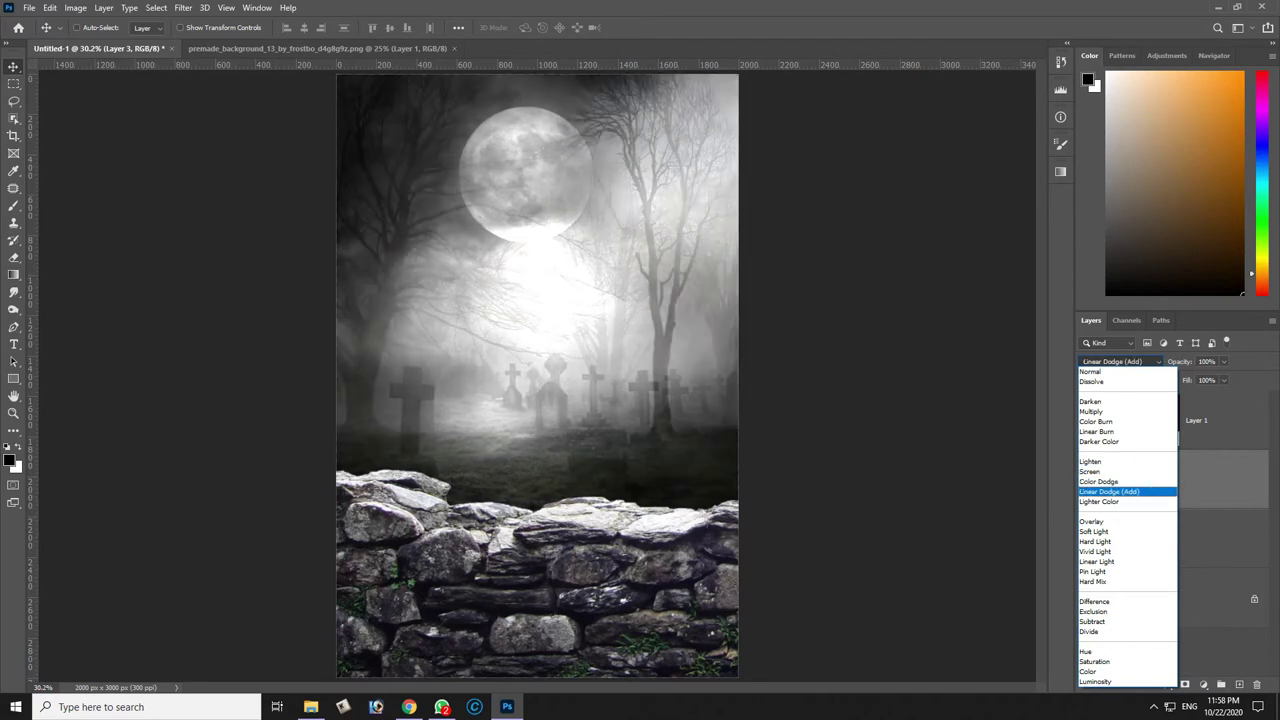
key("Down")
key("Down")
key("Down")
key("Down")
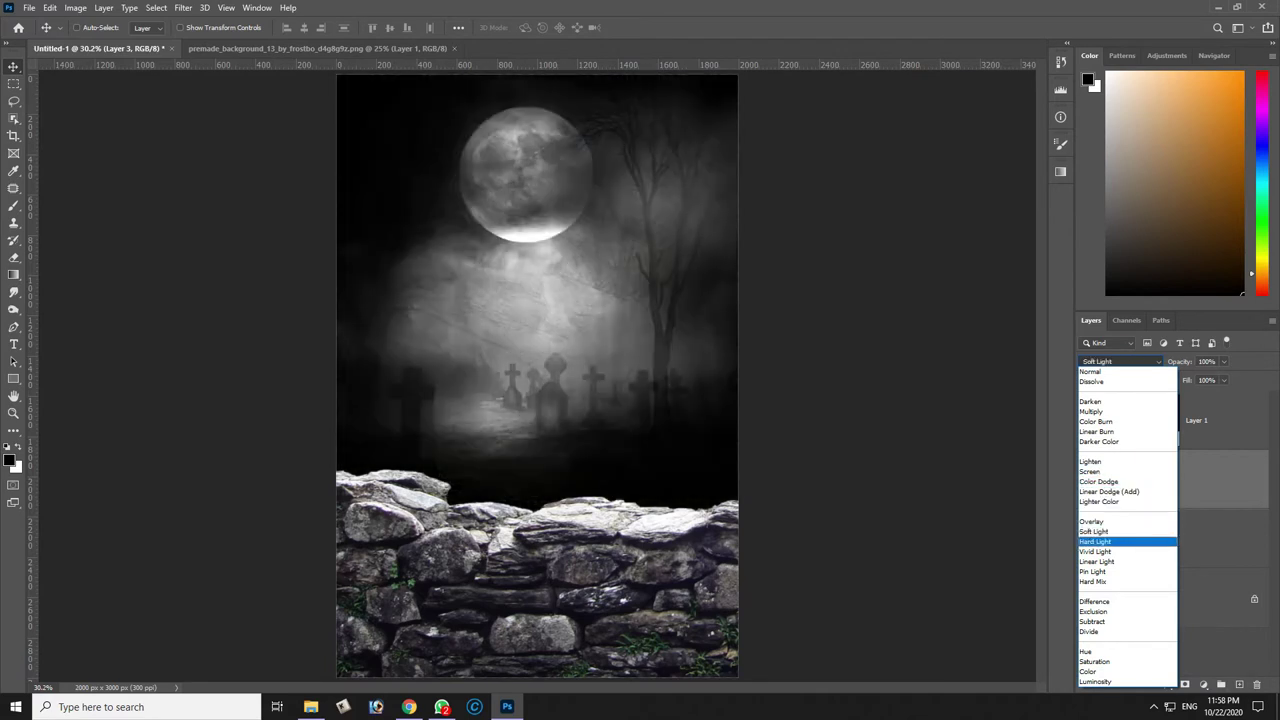
key("Down")
key("Down")
key("Down")
key("Up")
key("Up")
key("Up")
key("Up")
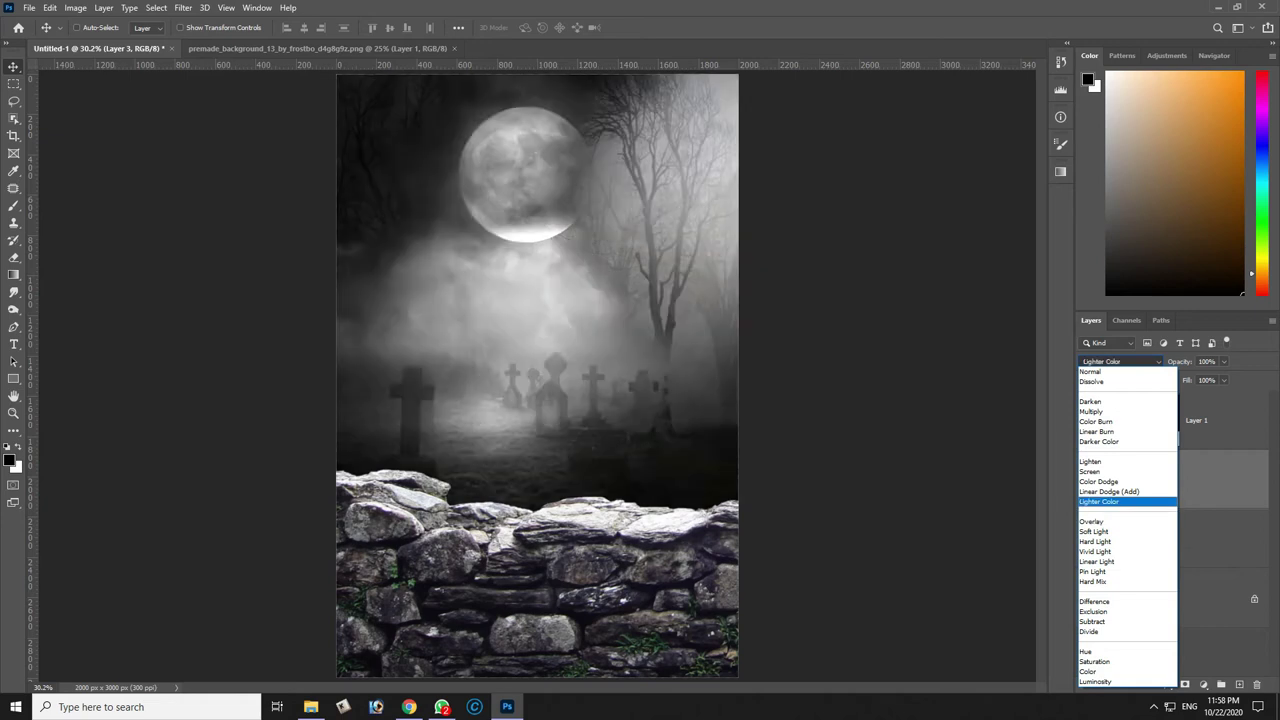
key("Down")
key("Up")
key("Up")
key("Up")
key("Up")
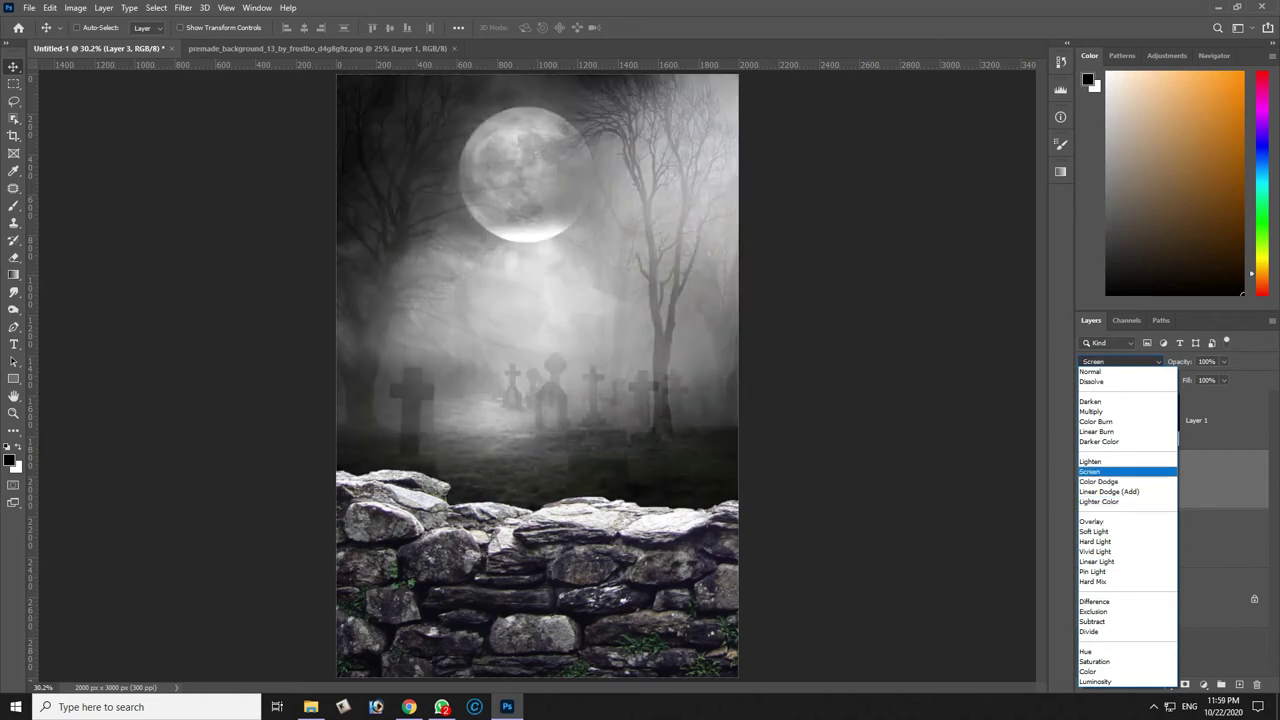
key("Down")
key("Up")
key("Return")
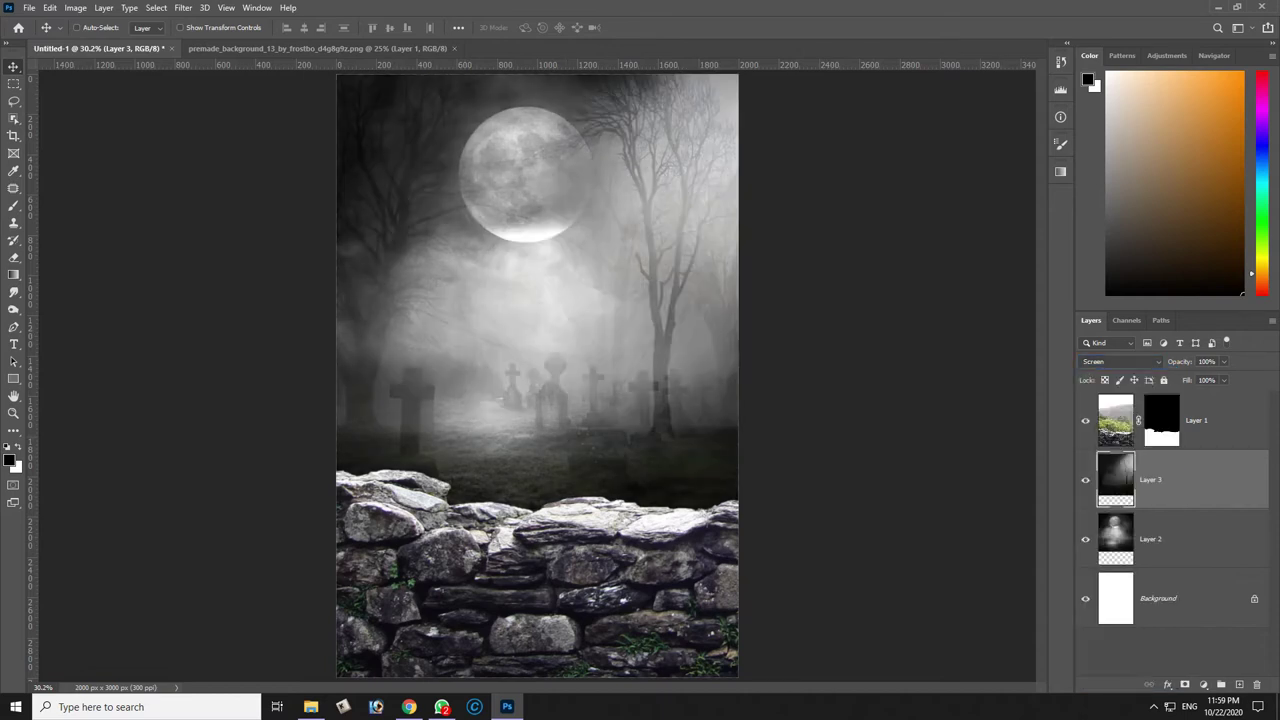
Mask Layer 3 and brush out fog over the lower graveyard, tree trunks and beside the moon.
left_click(1203, 685)
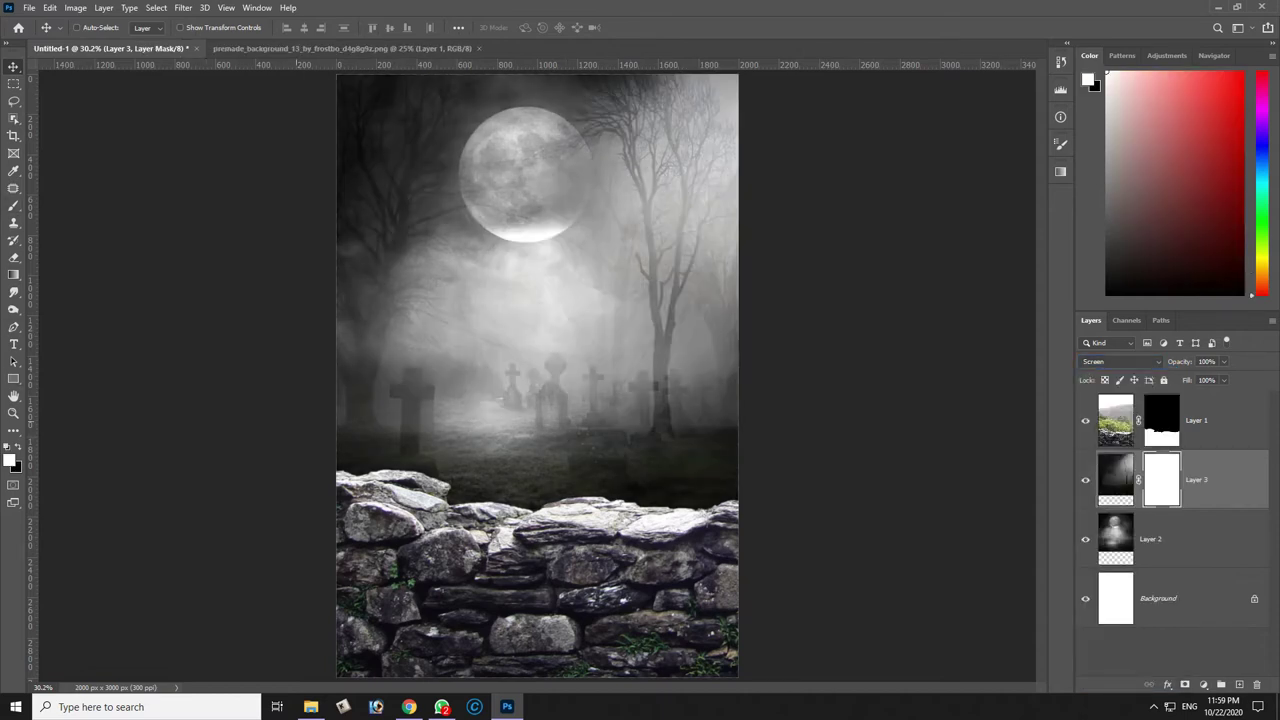
key("b")
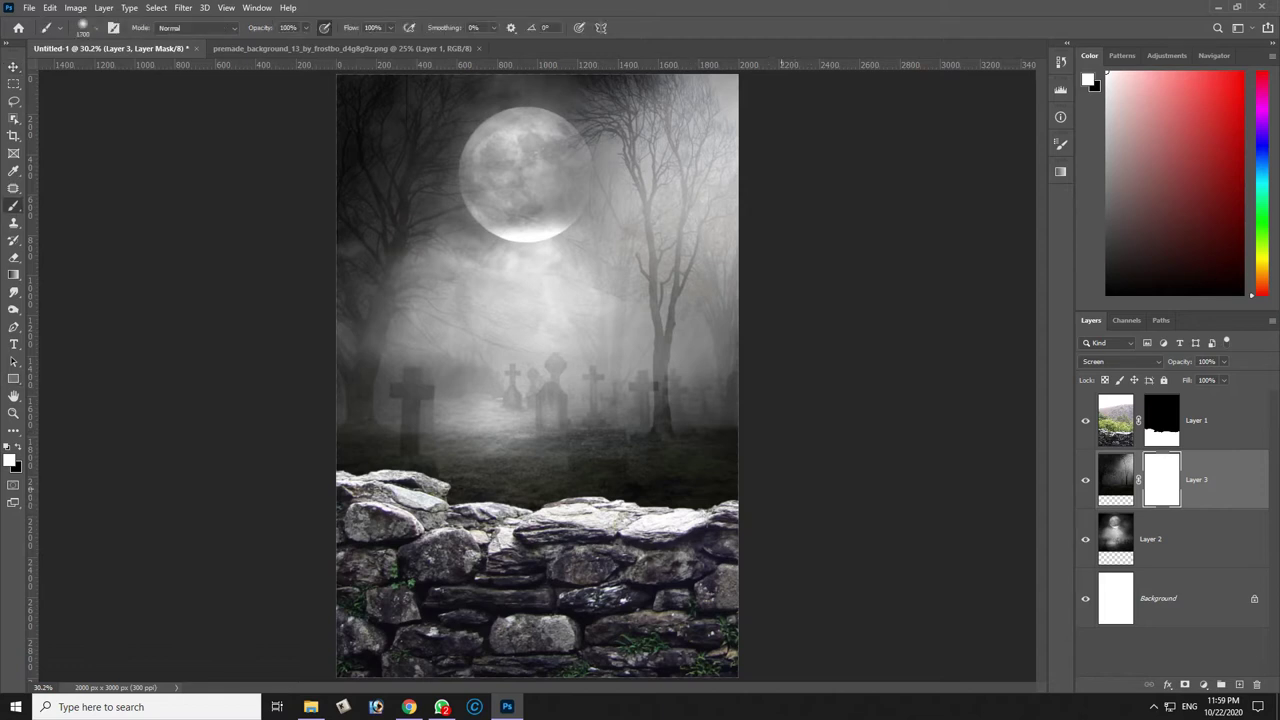
left_click_drag(760, 470, 460, 470)
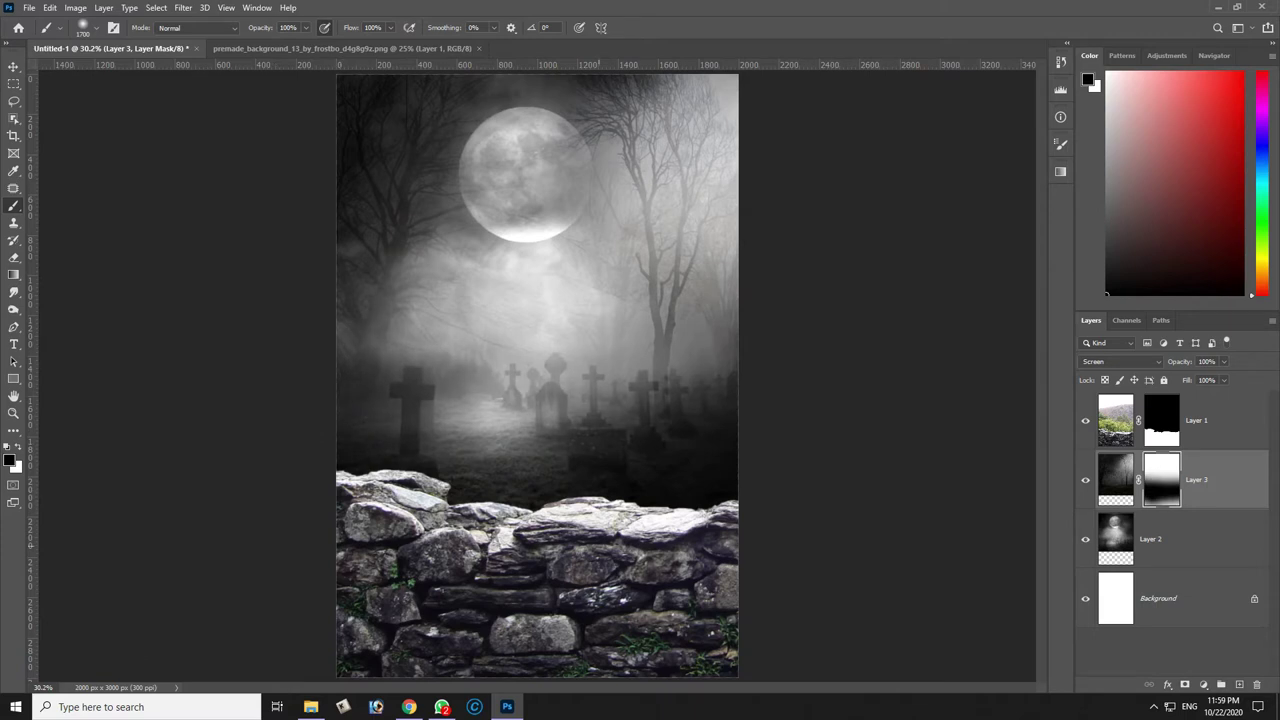
left_click_drag(700, 460, 630, 460)
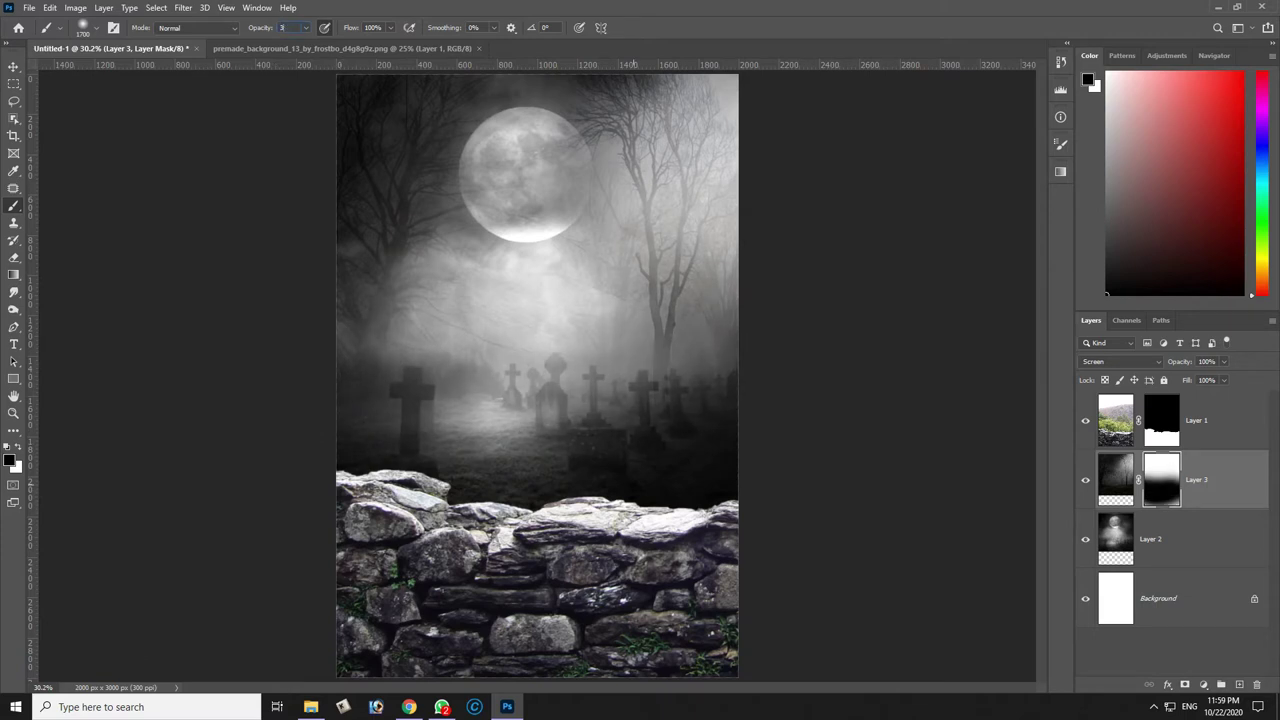
left_click_drag(632, 310, 587, 310)
left_click_drag(570, 216, 492, 216)
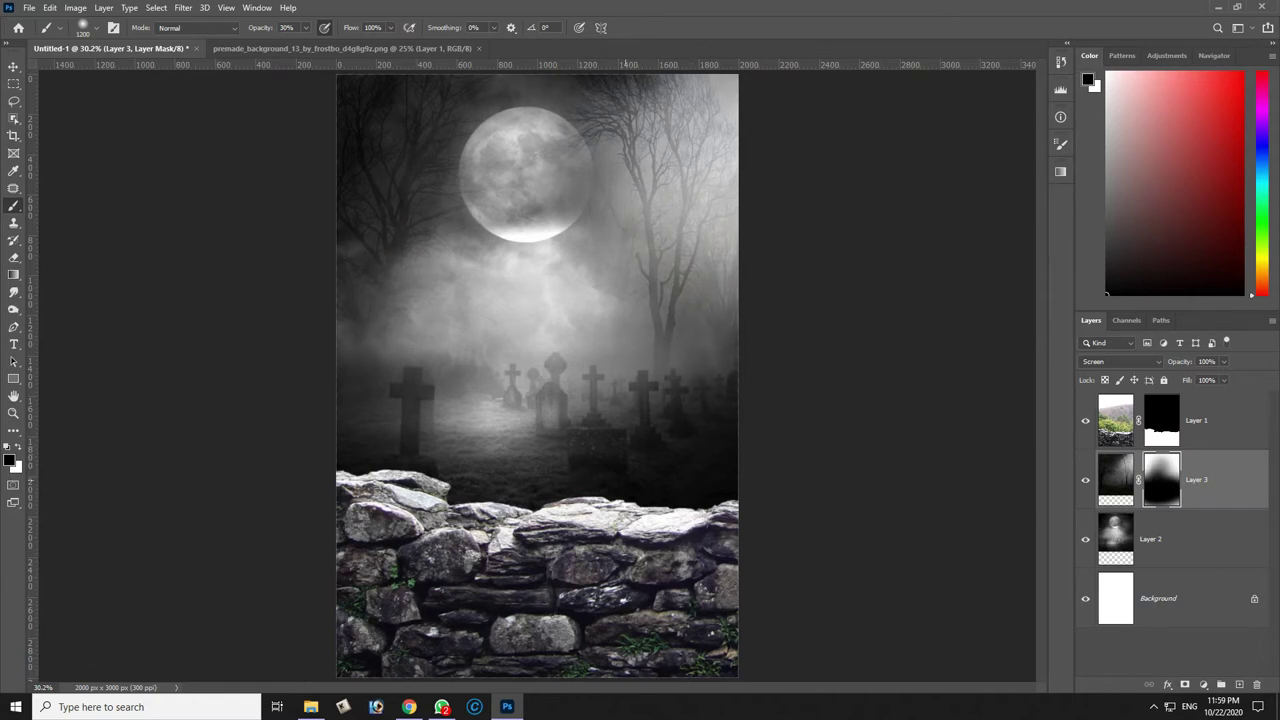
Select Layer 2 from the canvas layer list.
key("v")
right_click(663, 215)
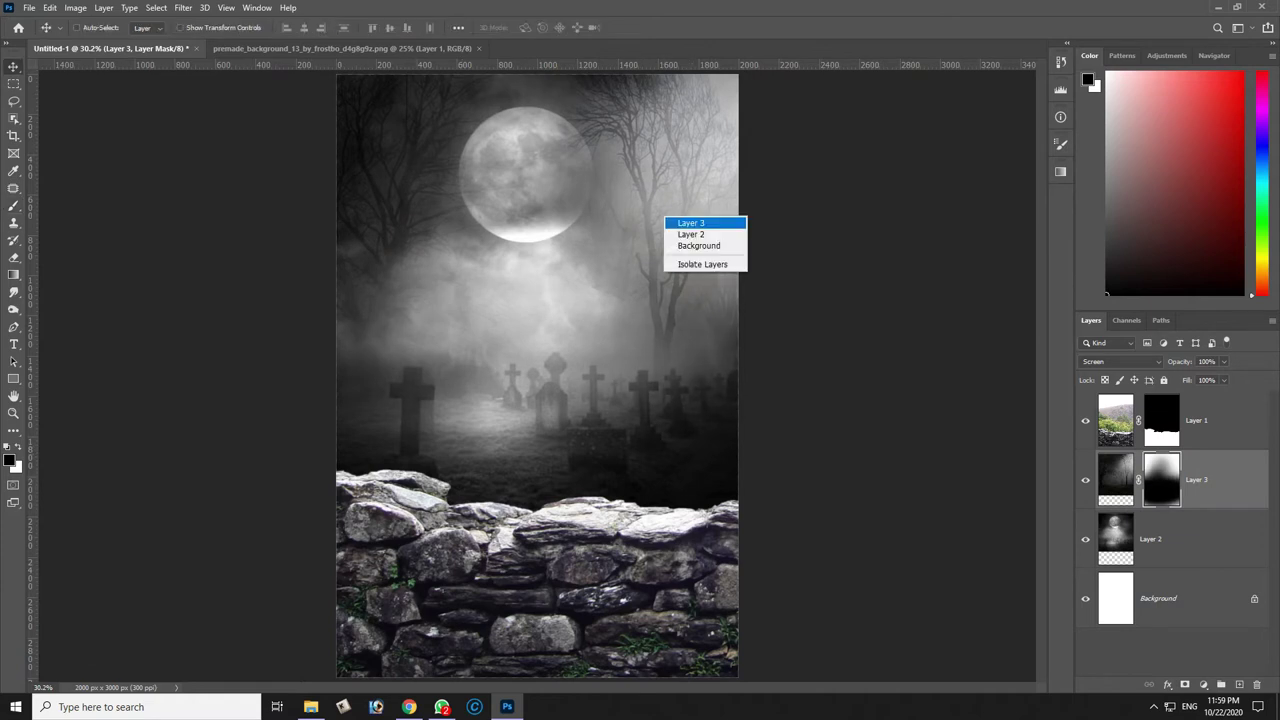
left_click(690, 234)
right_click(580, 444)
left_click(610, 450)
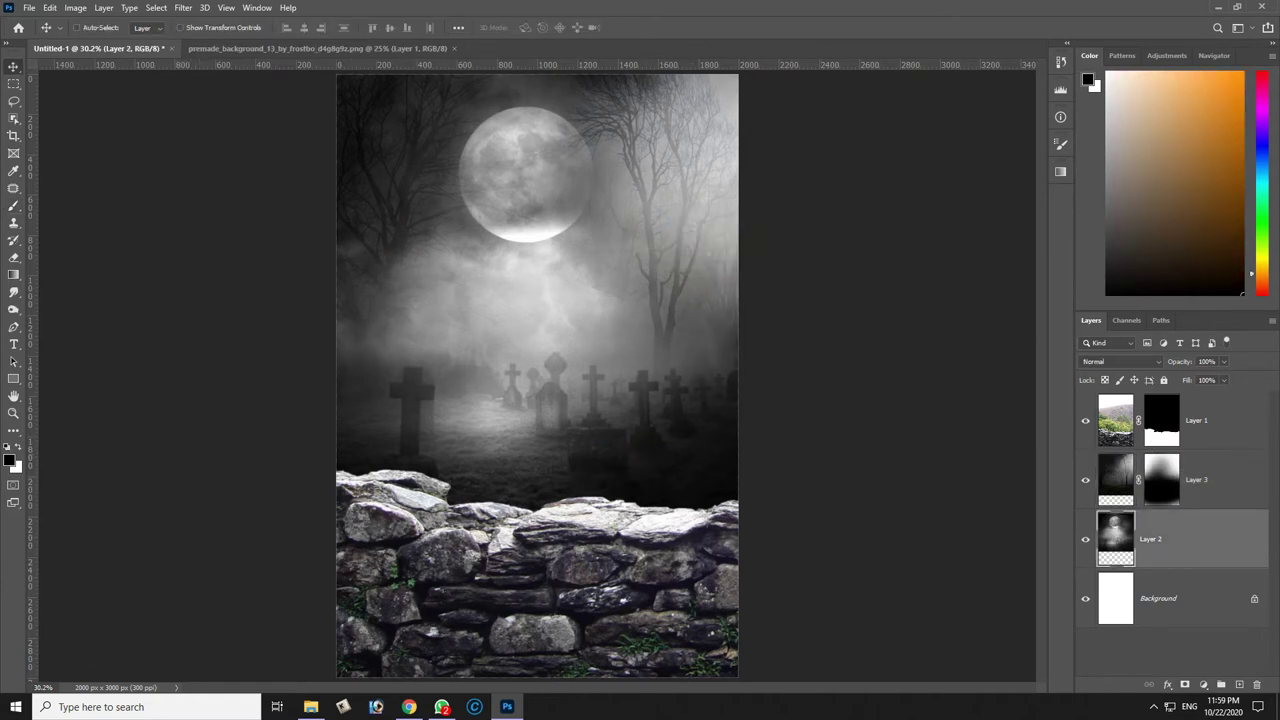
Add an Exposure adjustment layer set to -0.89.
left_click(1203, 685)
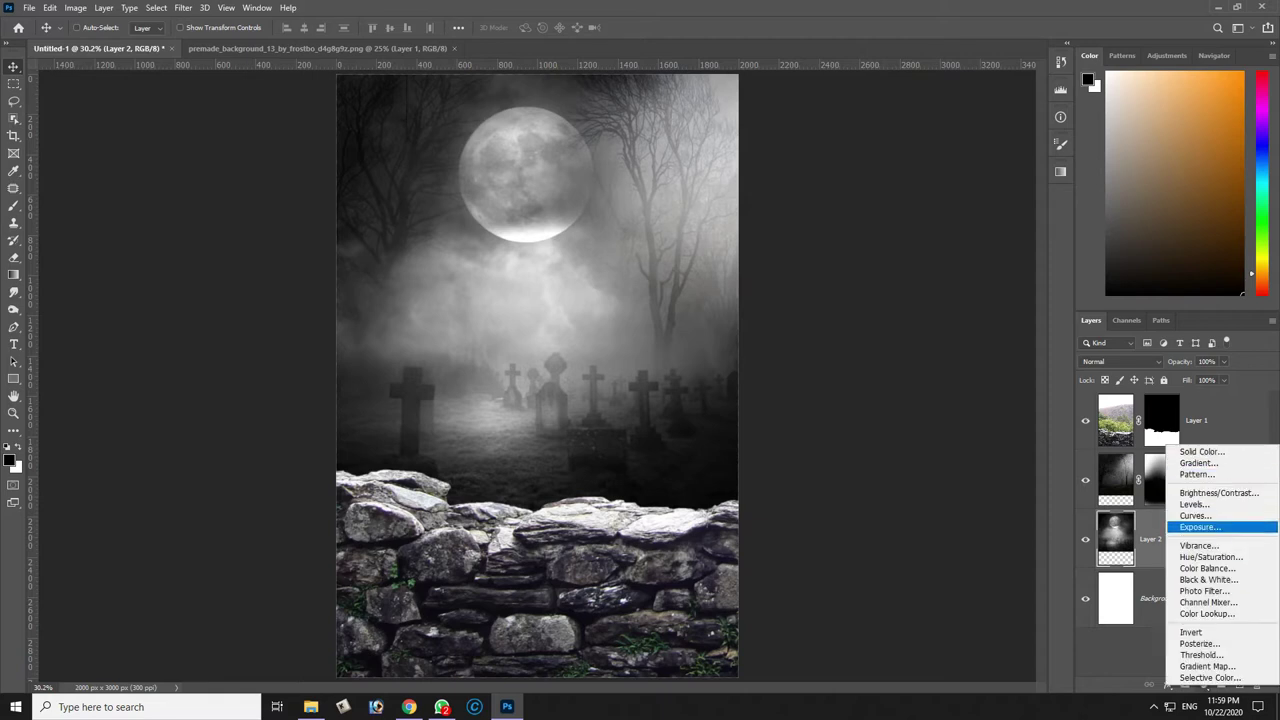
left_click(1200, 526)
left_click_drag(690, 175, 677, 175)
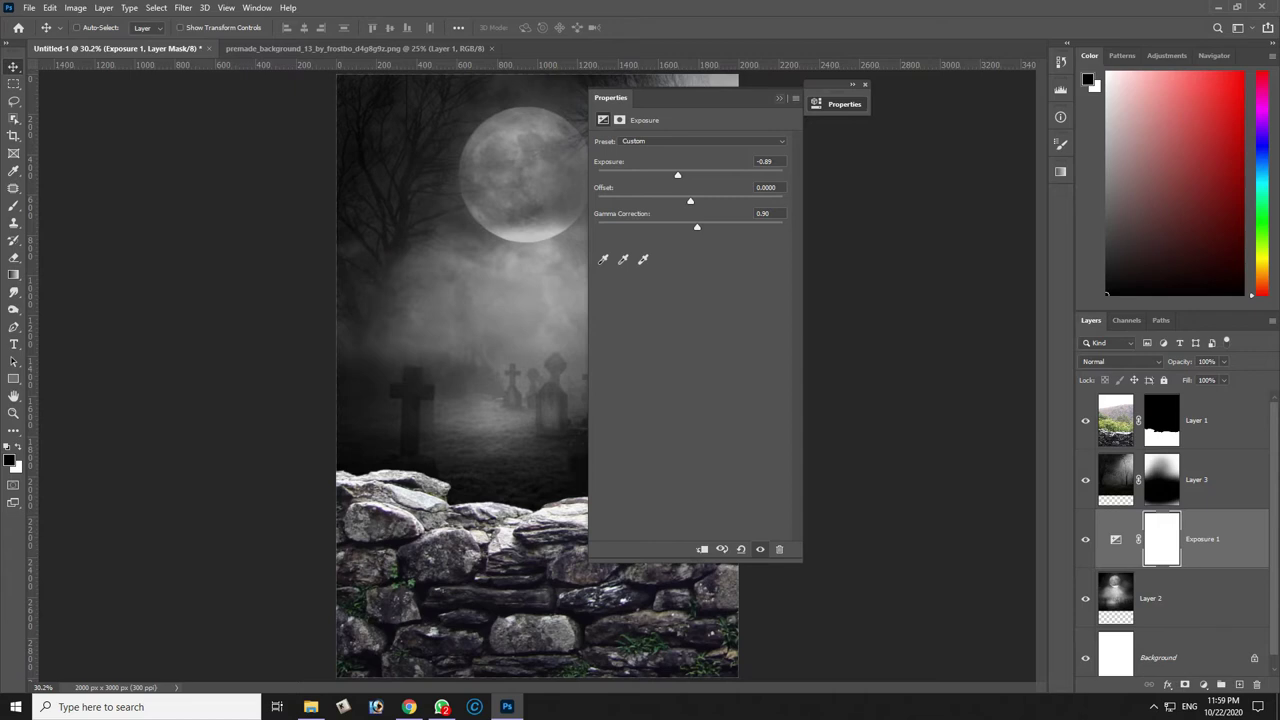
left_click(844, 103)
left_click(865, 84)
Invert the Exposure 1 mask and paint it back at 100% opacity over the mid-left graveyard fog.
key("ctrl+i")
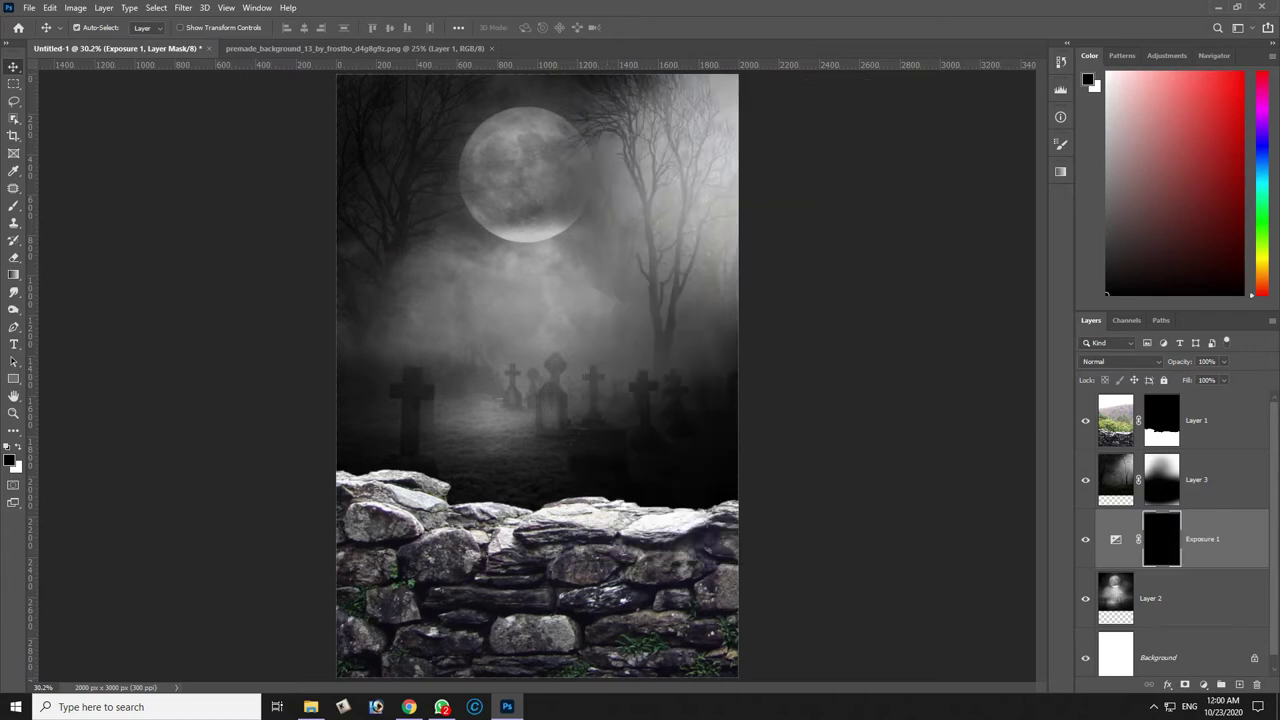
key("b")
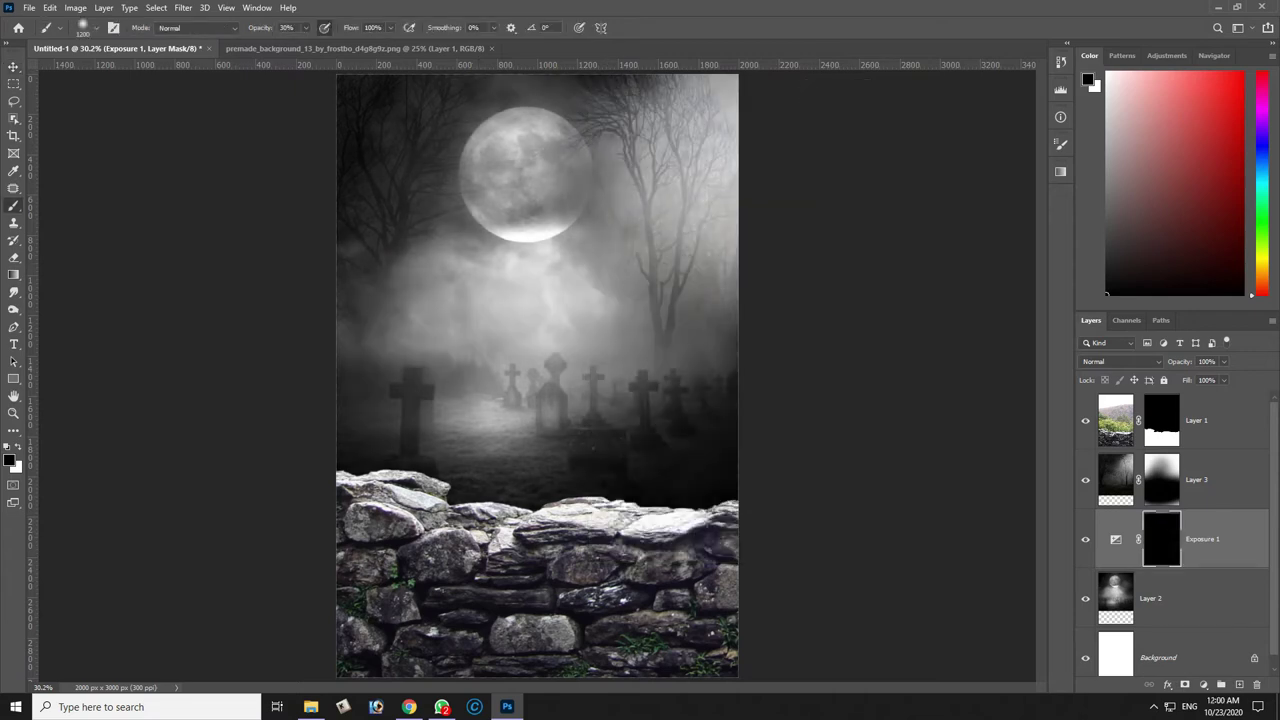
left_click(305, 27)
left_click_drag(340, 44, 348, 44)
left_click_drag(710, 390, 380, 300)
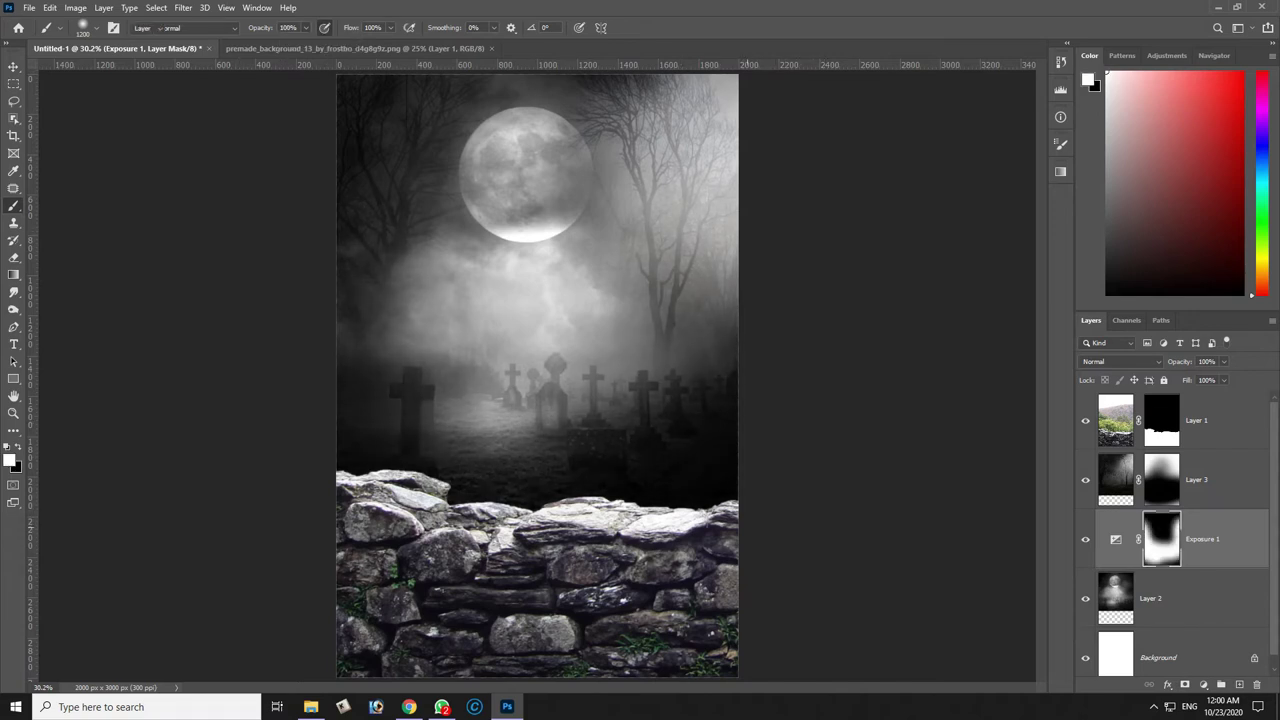
Select Layer 1 from the canvas layer list.
key("v")
right_click(610, 538)
left_click(640, 551)
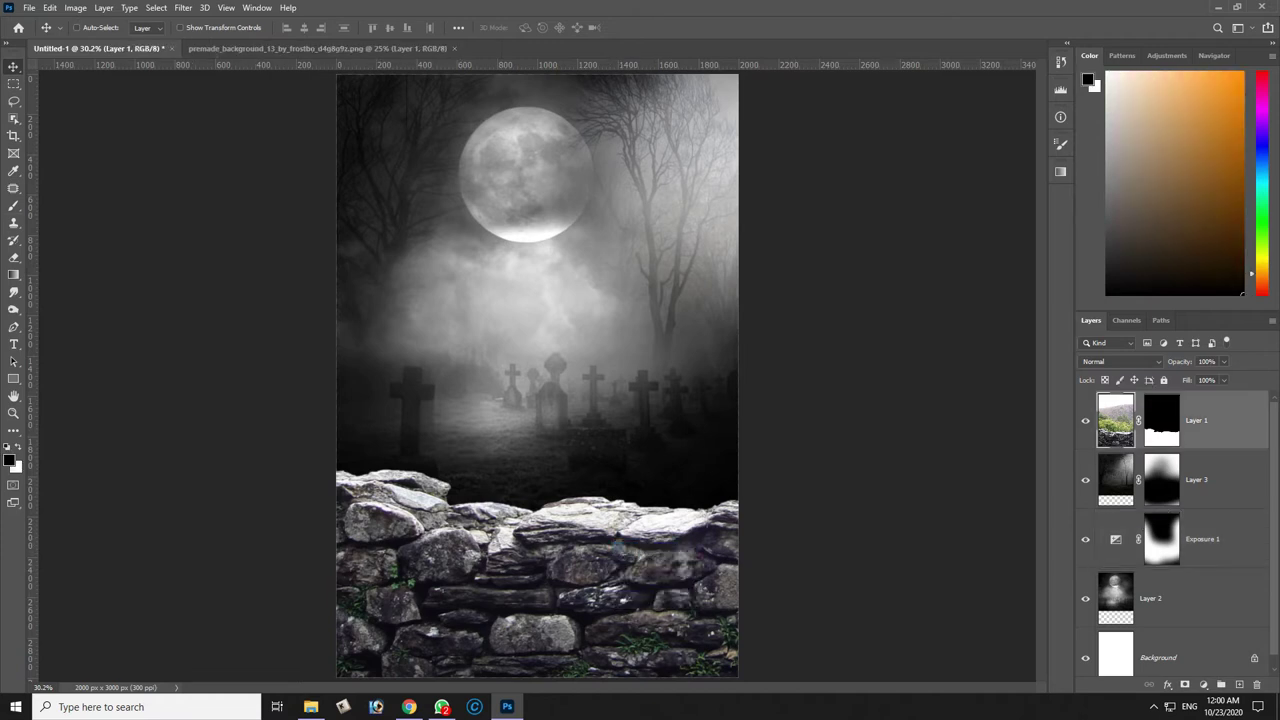
Add a second Exposure adjustment at -2.72 exposure and about 0.54 gamma.
left_click(1202, 684)
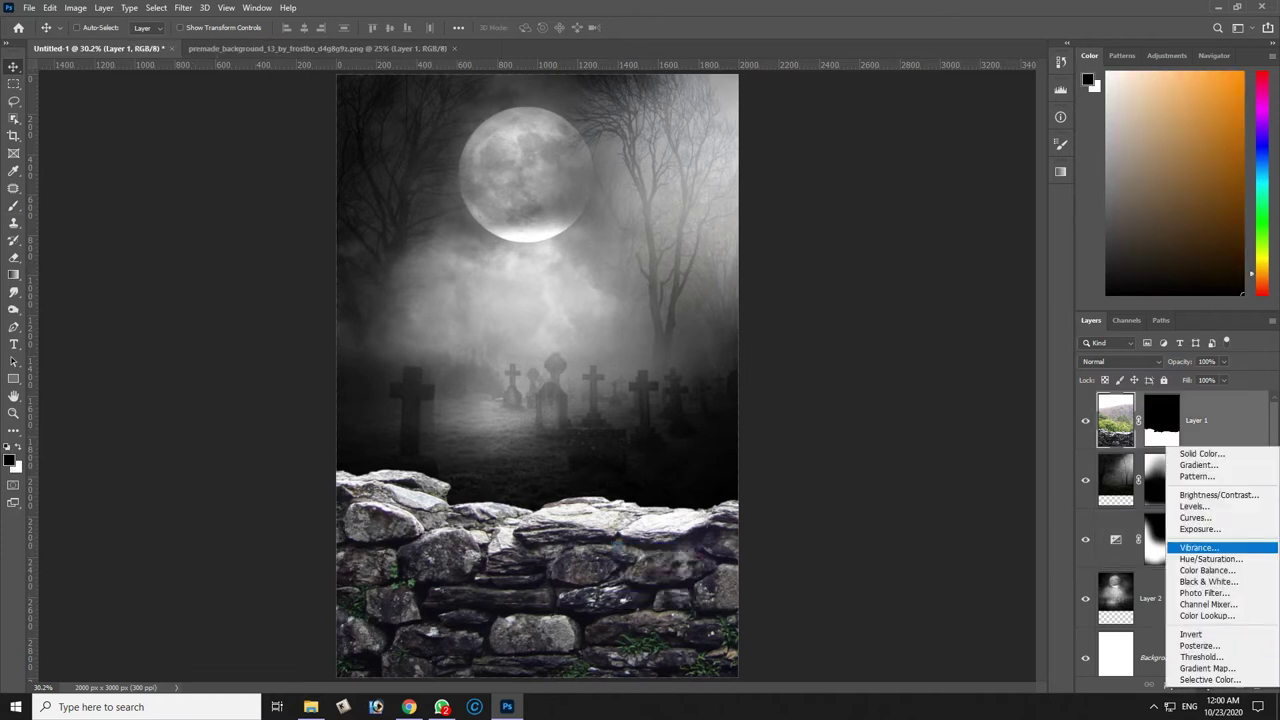
left_click(1200, 530)
left_click_drag(690, 175, 652, 176)
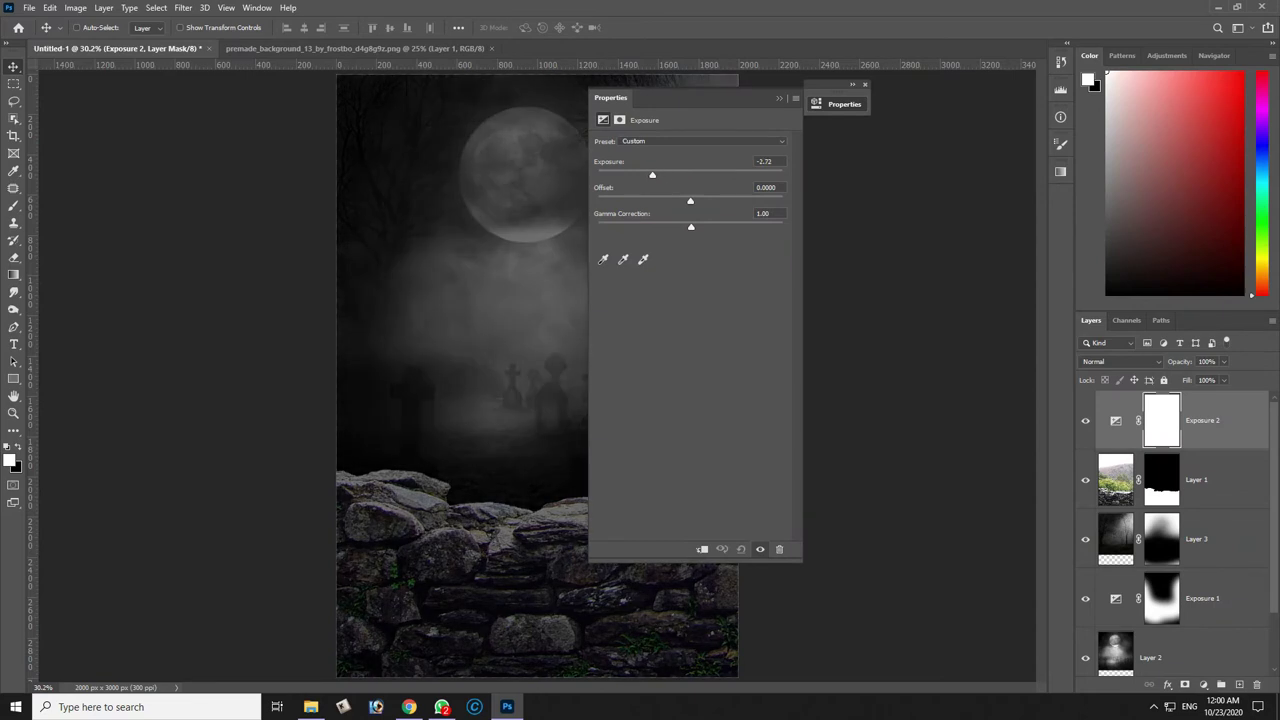
left_click_drag(690, 227, 724, 227)
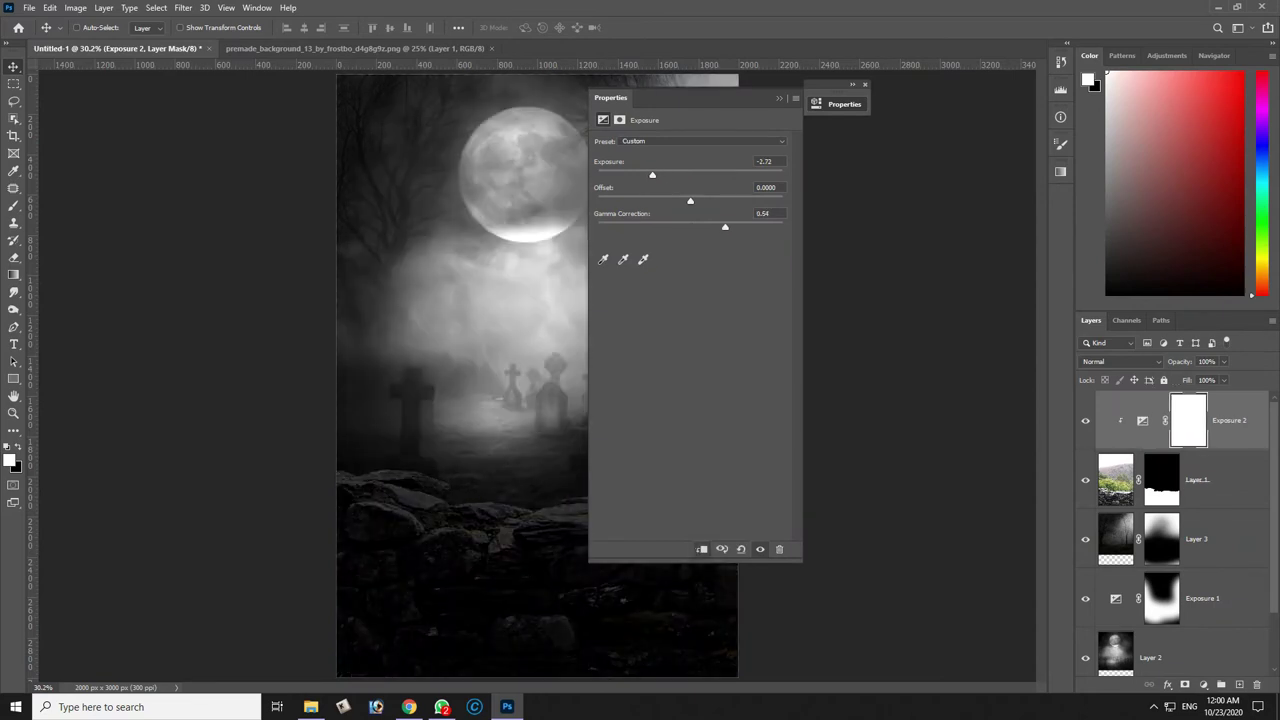
left_click(844, 104)
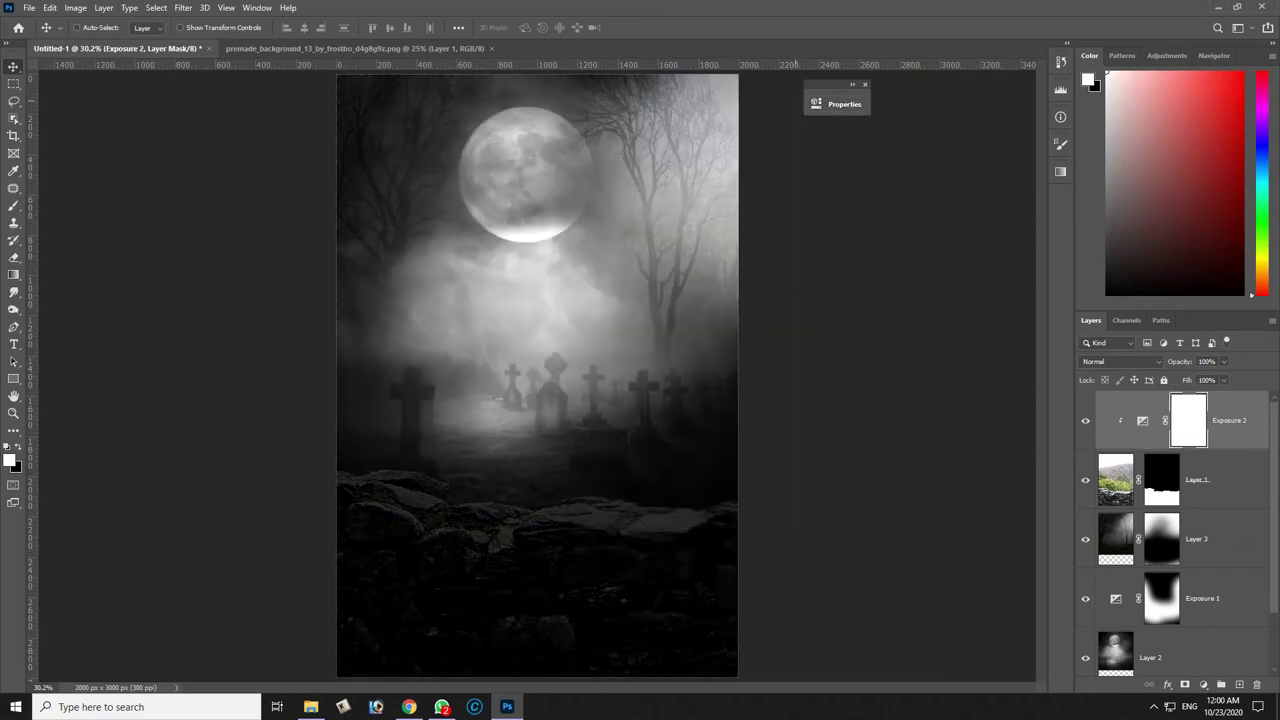
left_click(865, 84)
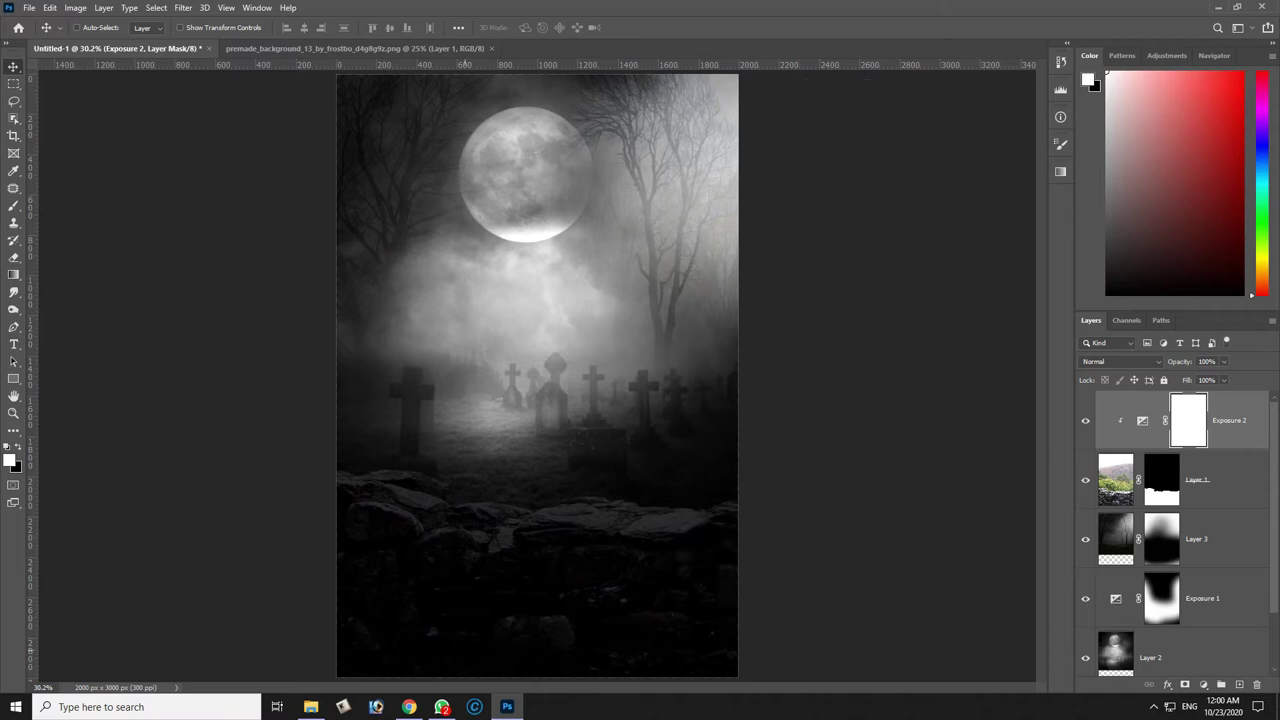
Invert the Exposure 2 mask and paint low-opacity darkening along the bottom and left of the wall.
key("ctrl+i")
key("b")
key("ctrl+minus")
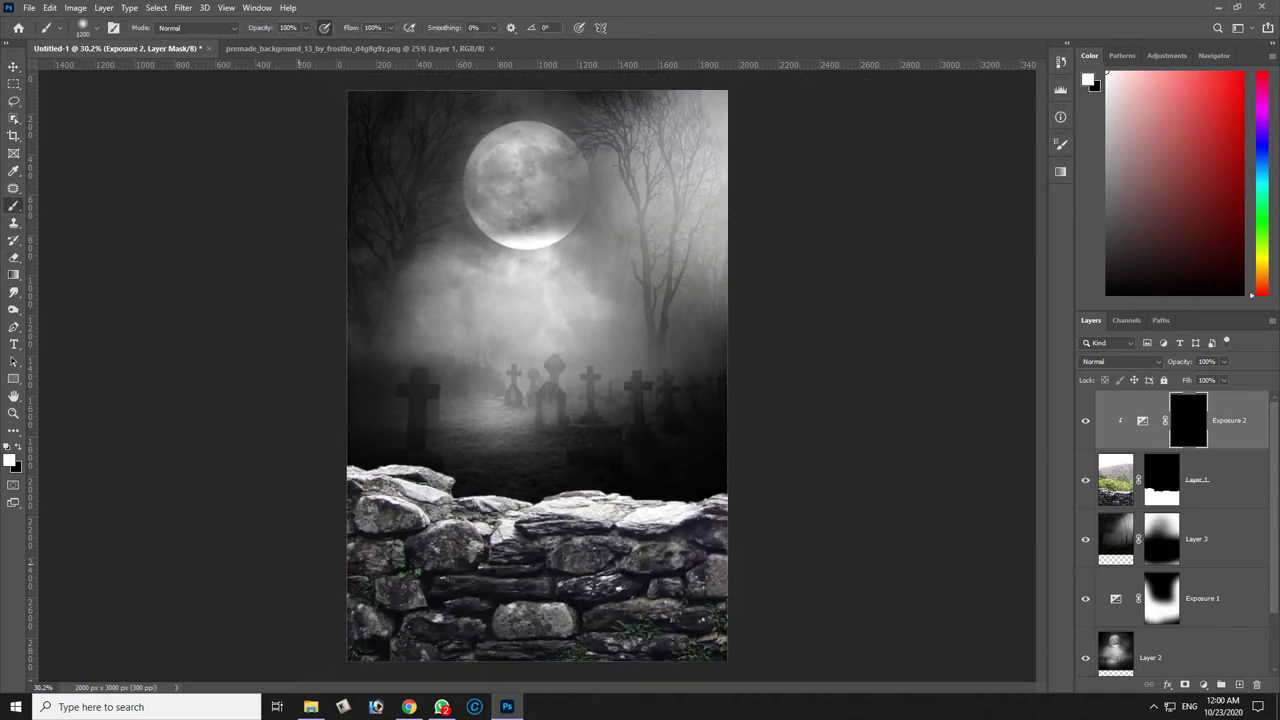
left_click_drag(695, 565, 650, 560)
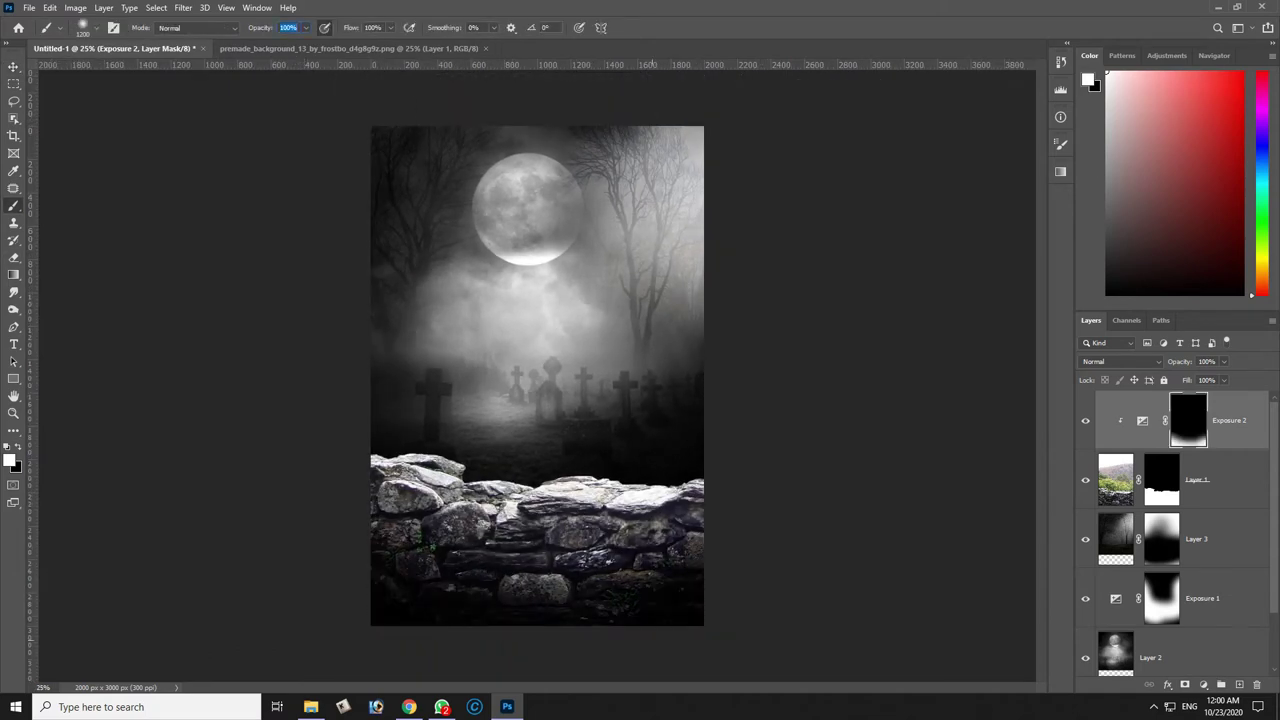
left_click_drag(305, 27, 264, 43)
mouse_move(385, 510)
left_mouse_down()
mouse_move(690, 530)
mouse_move(380, 480)
mouse_move(465, 525)
left_mouse_up()
key("bracketright")
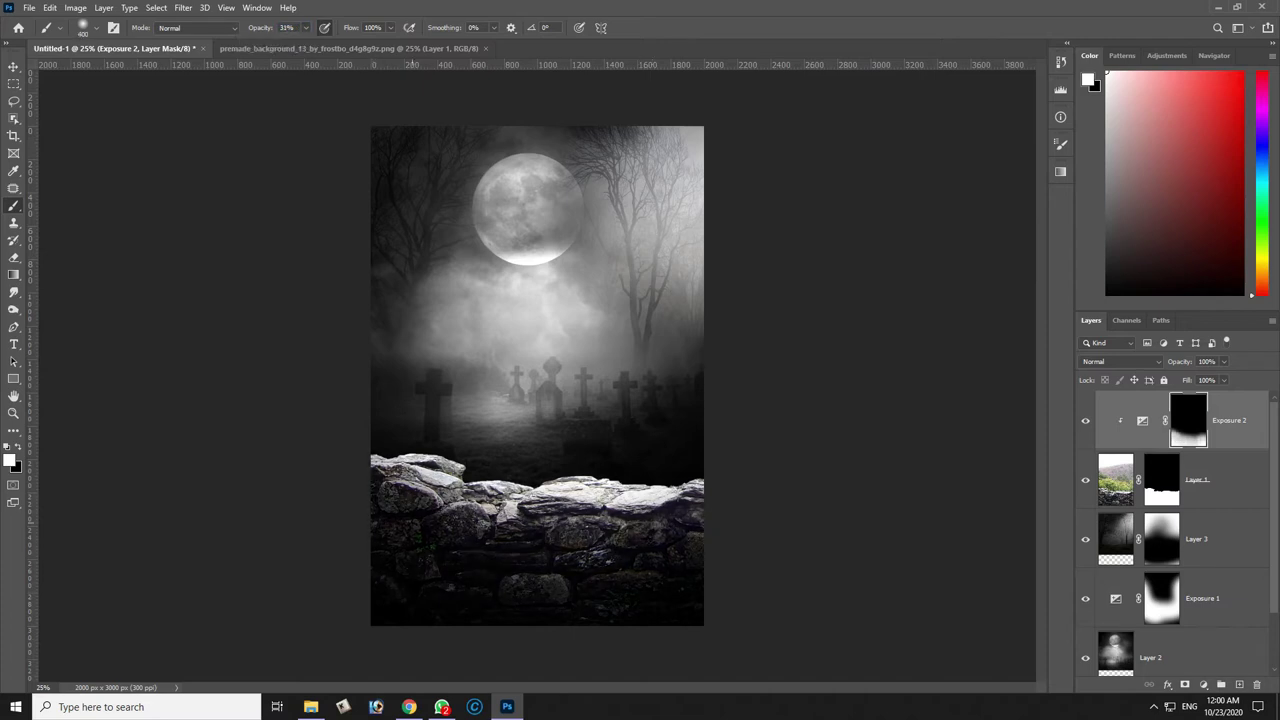
left_click_drag(545, 525, 693, 525)
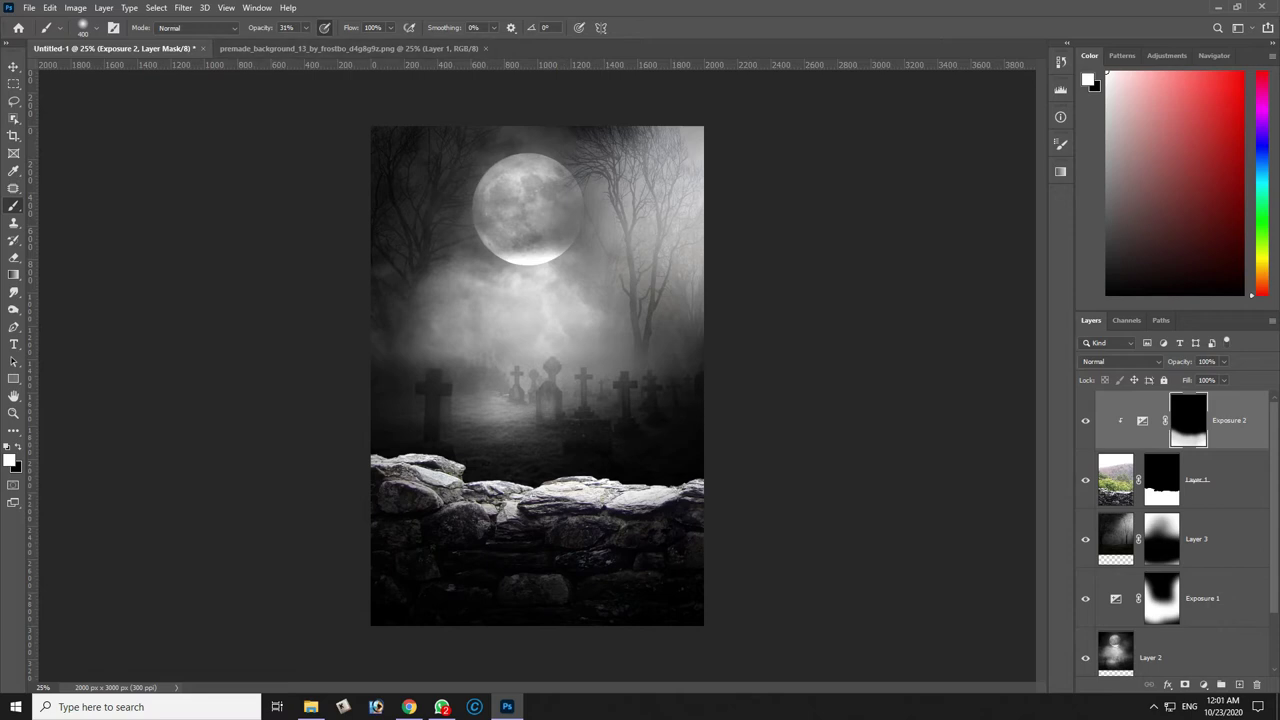
key("1")
key("5")
left_click_drag(490, 500, 385, 462)
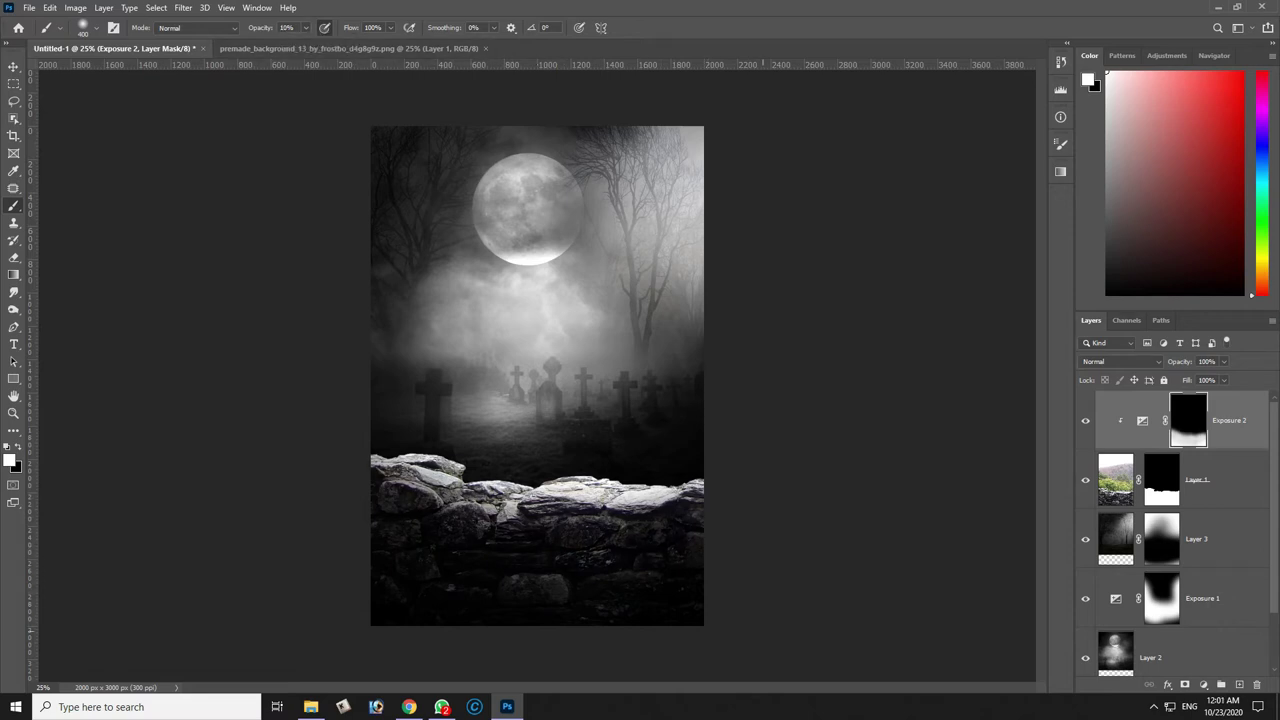
Close the premade background source image.
key("v")
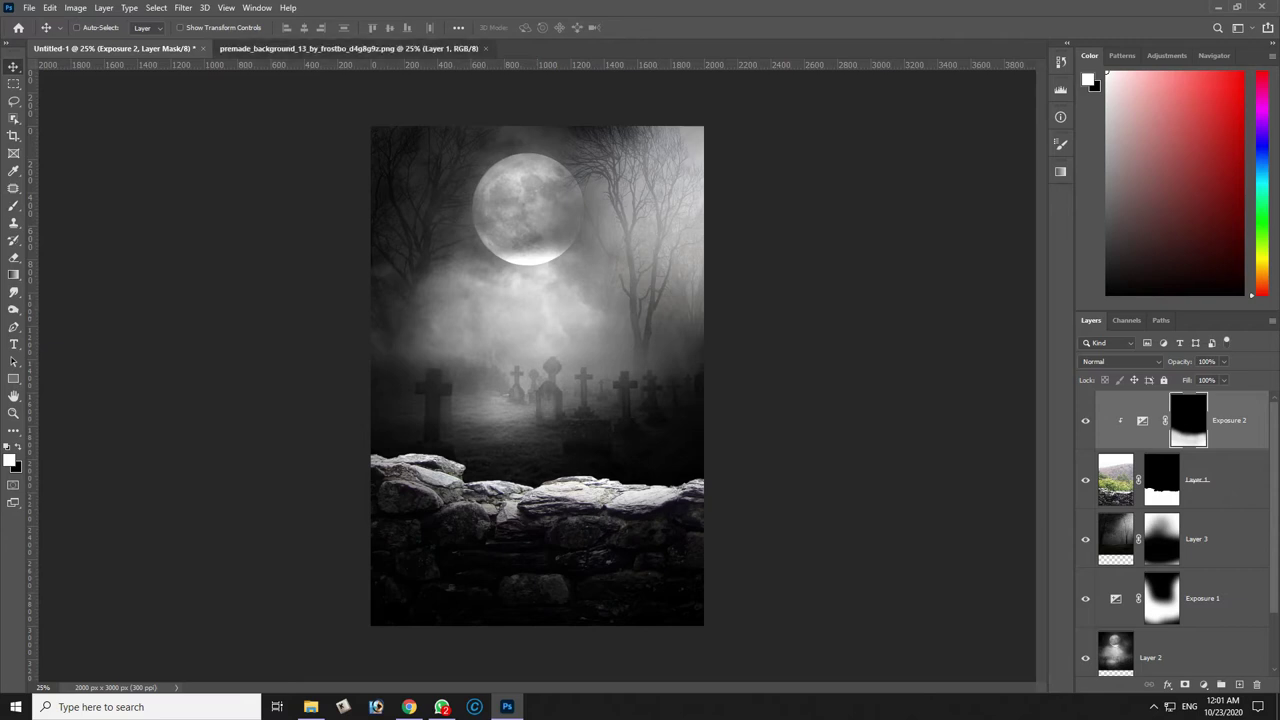
left_click(485, 48)
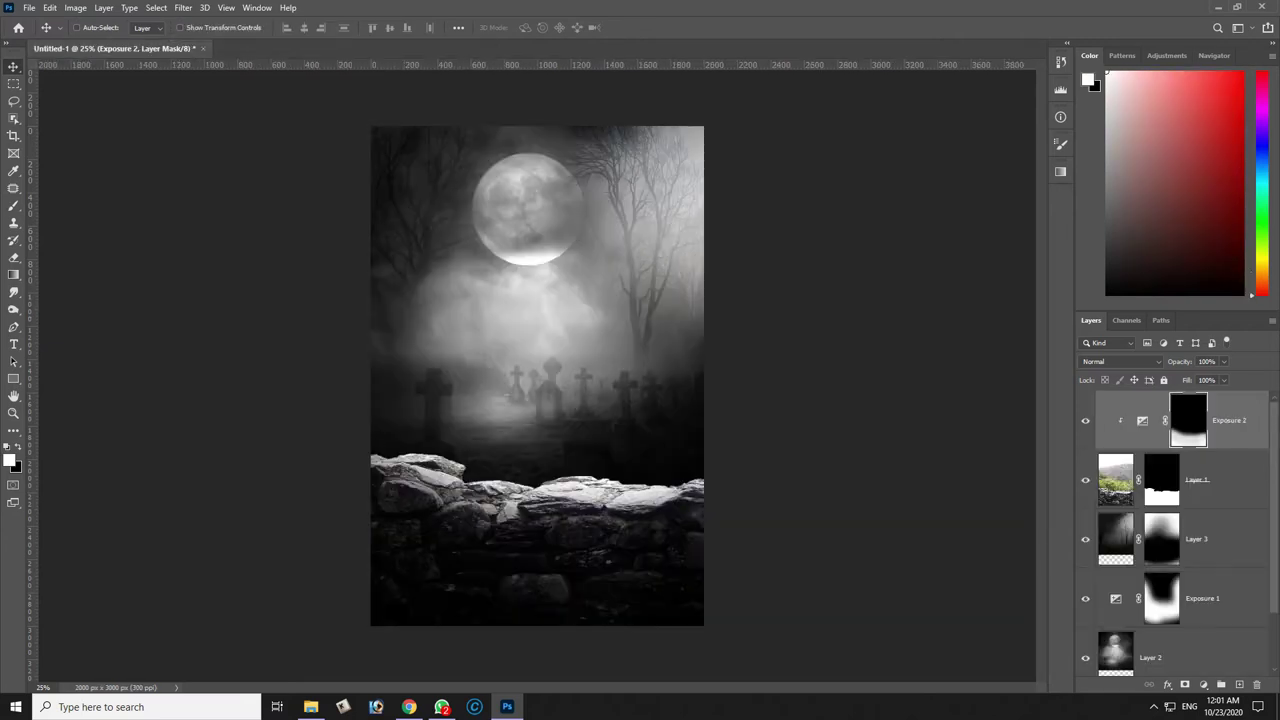
left_click(29, 7)
Open the jack-o'-lantern pumpkins photo.
left_click(40, 31)
key("Left")
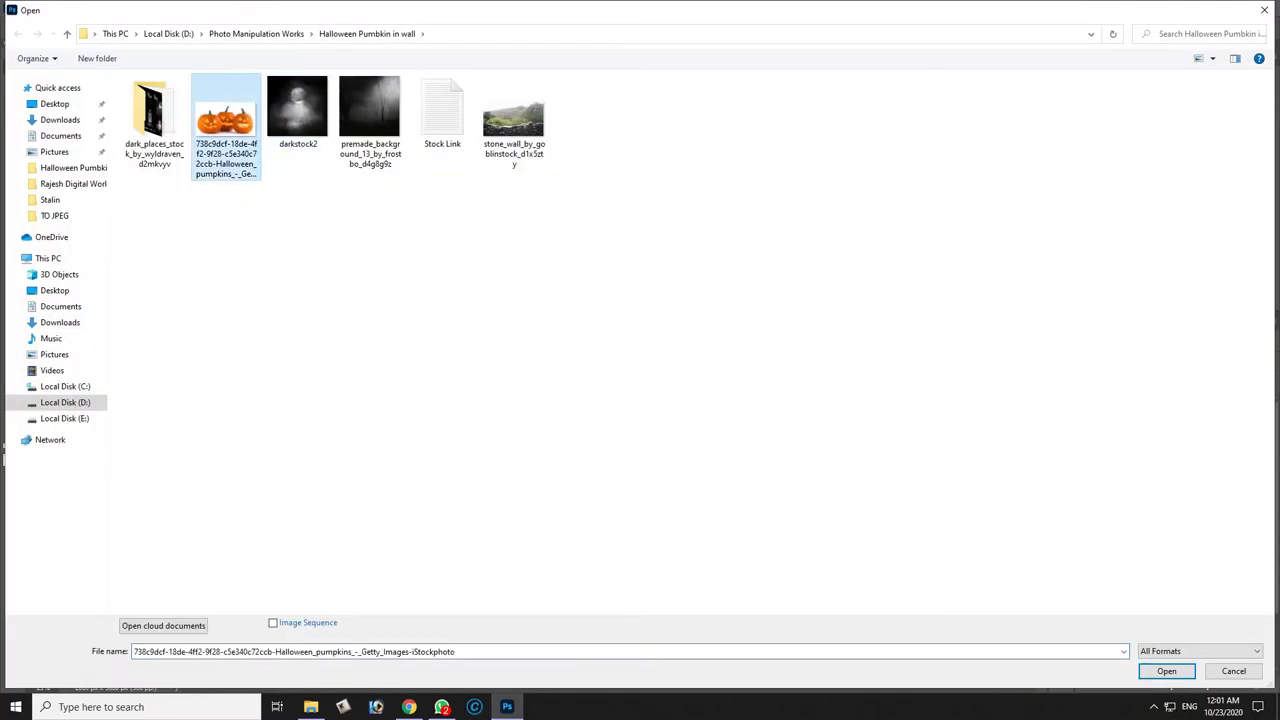
key("Return")
Object-select all three pumpkins, then zoom in on the left pumpkin to check the edges.
key("w")
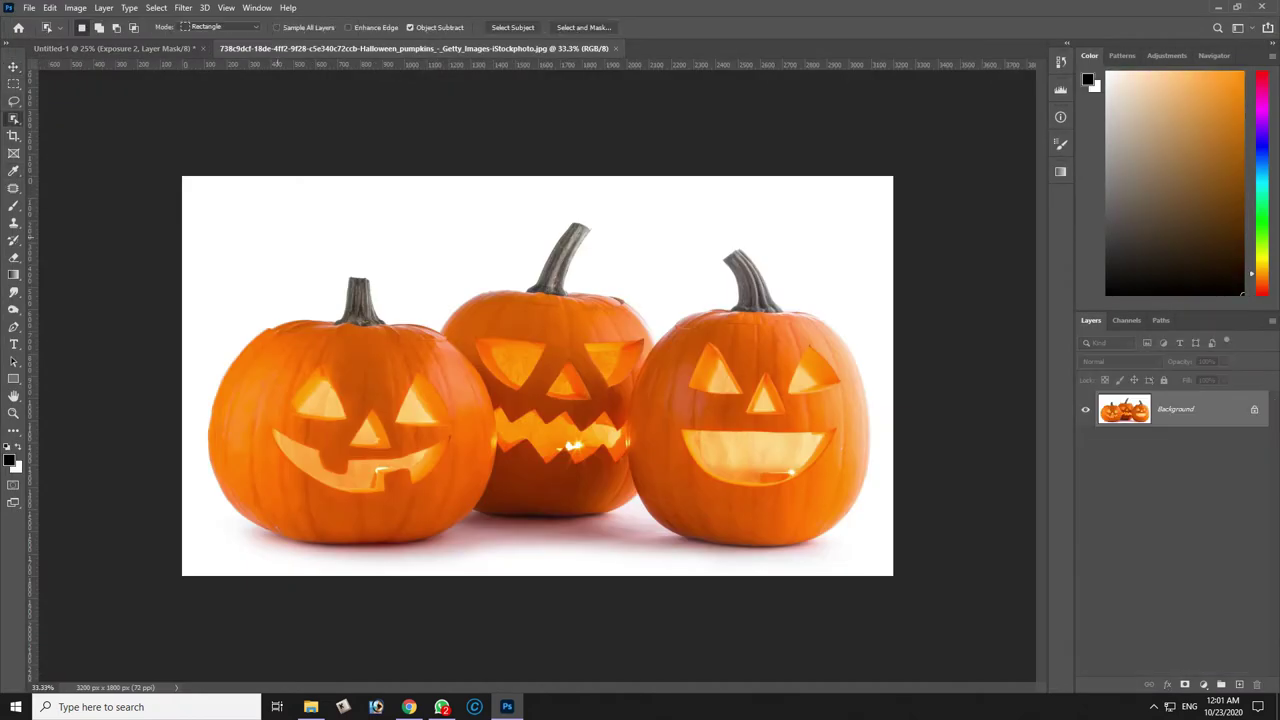
left_click_drag(161, 193, 882, 557)
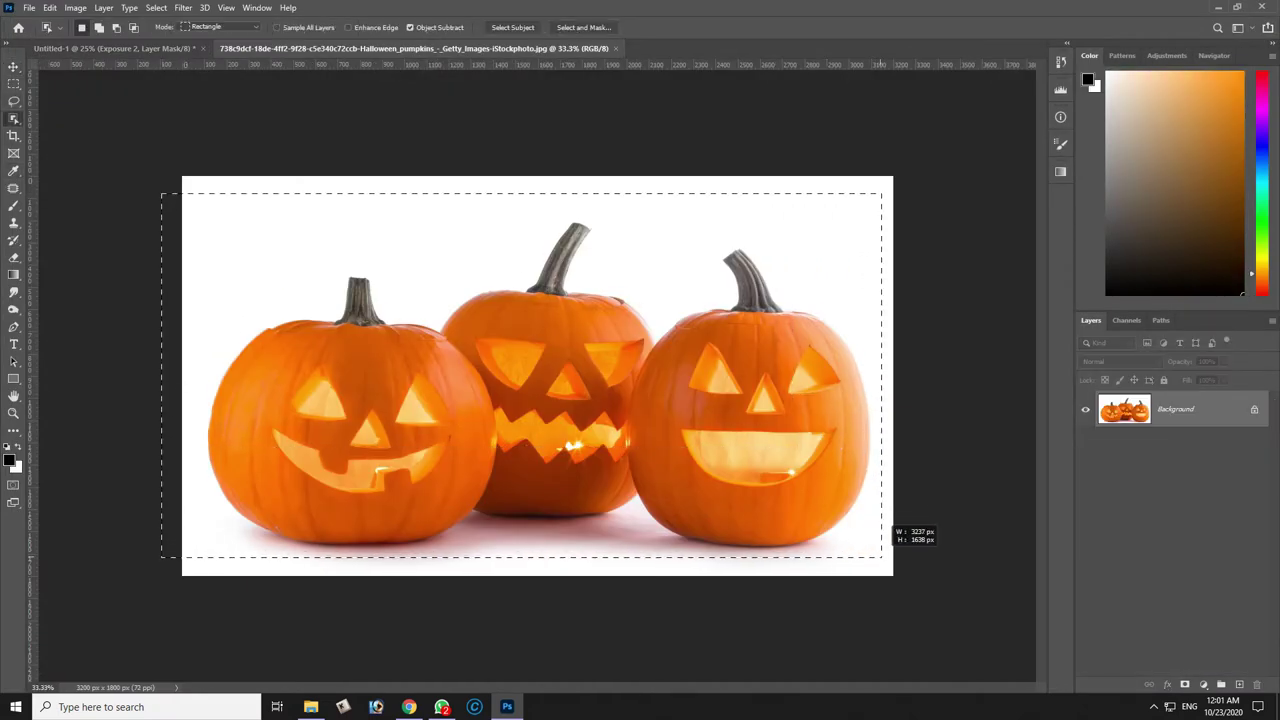
left_click_drag(882, 557, 882, 557)
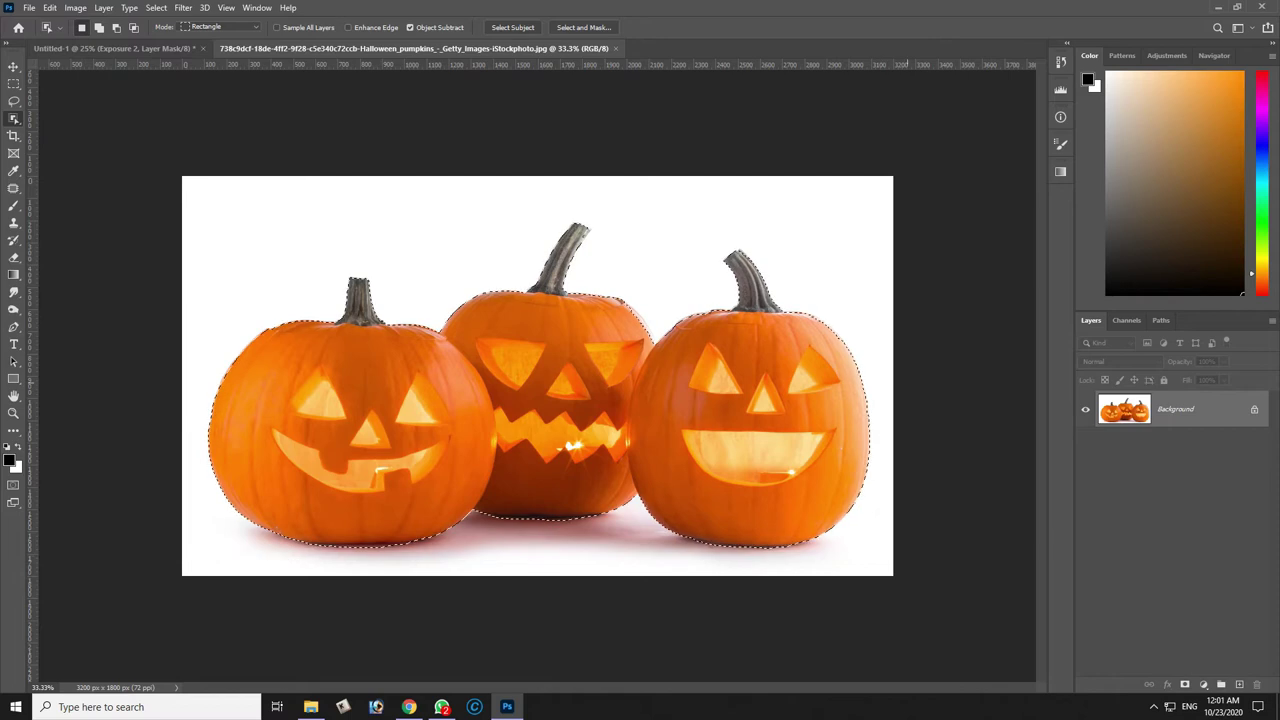
left_click_drag(252, 251, 586, 370)
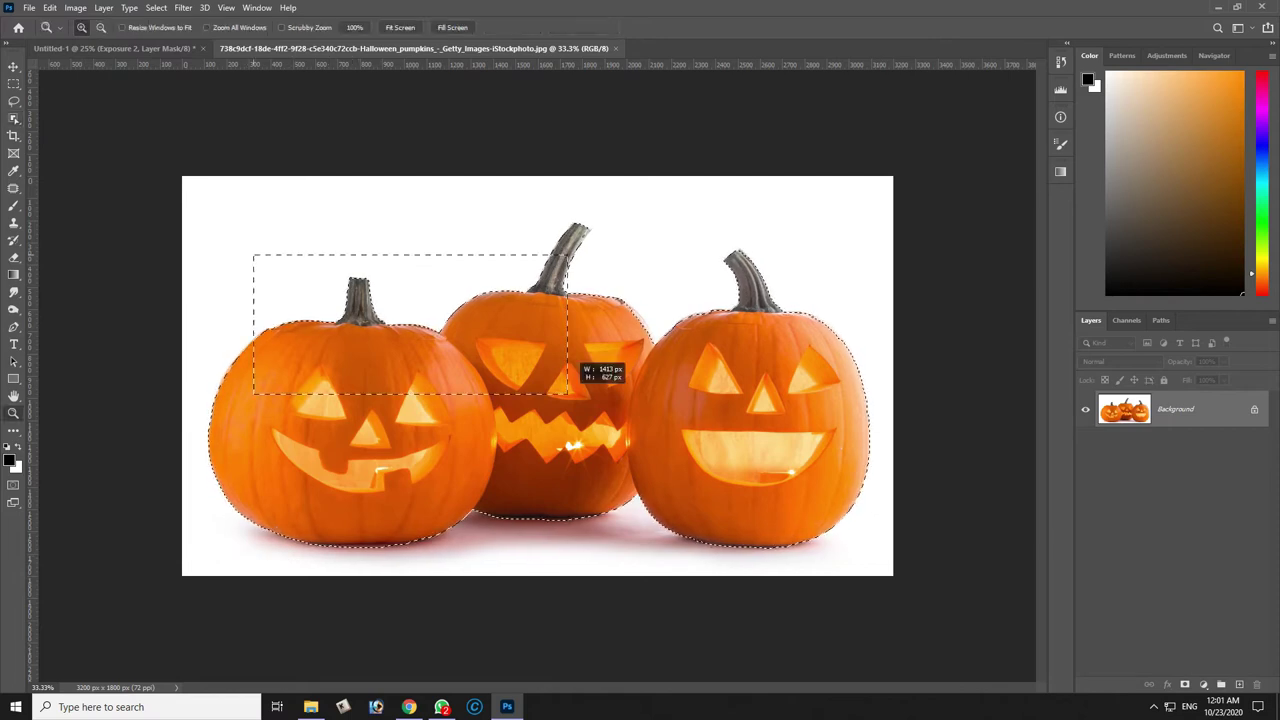
scroll(537, 375, "down", 3)
scroll(537, 375, "down", 3)
scroll(537, 375, "up", 3)
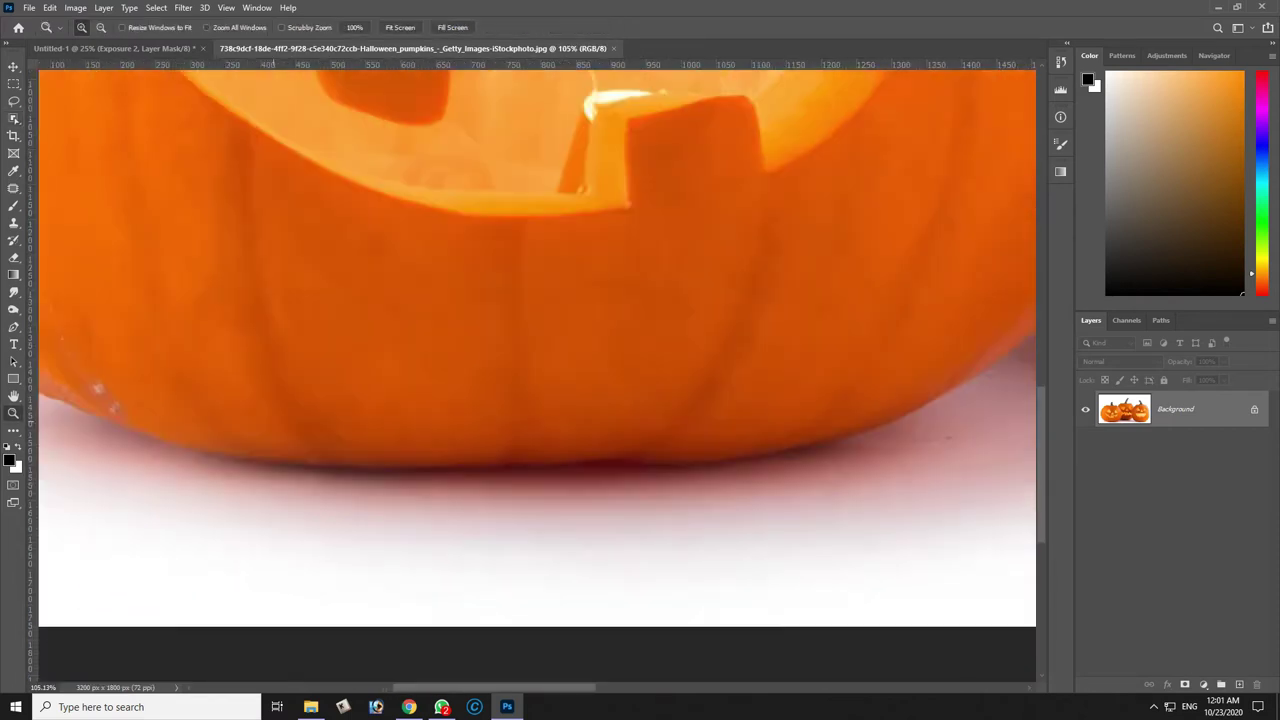
scroll(537, 375, "up", 2)
Begin a Lasso selection along the pumpkins' bottom edge and base.
key("l")
scroll(537, 340, "left", 5)
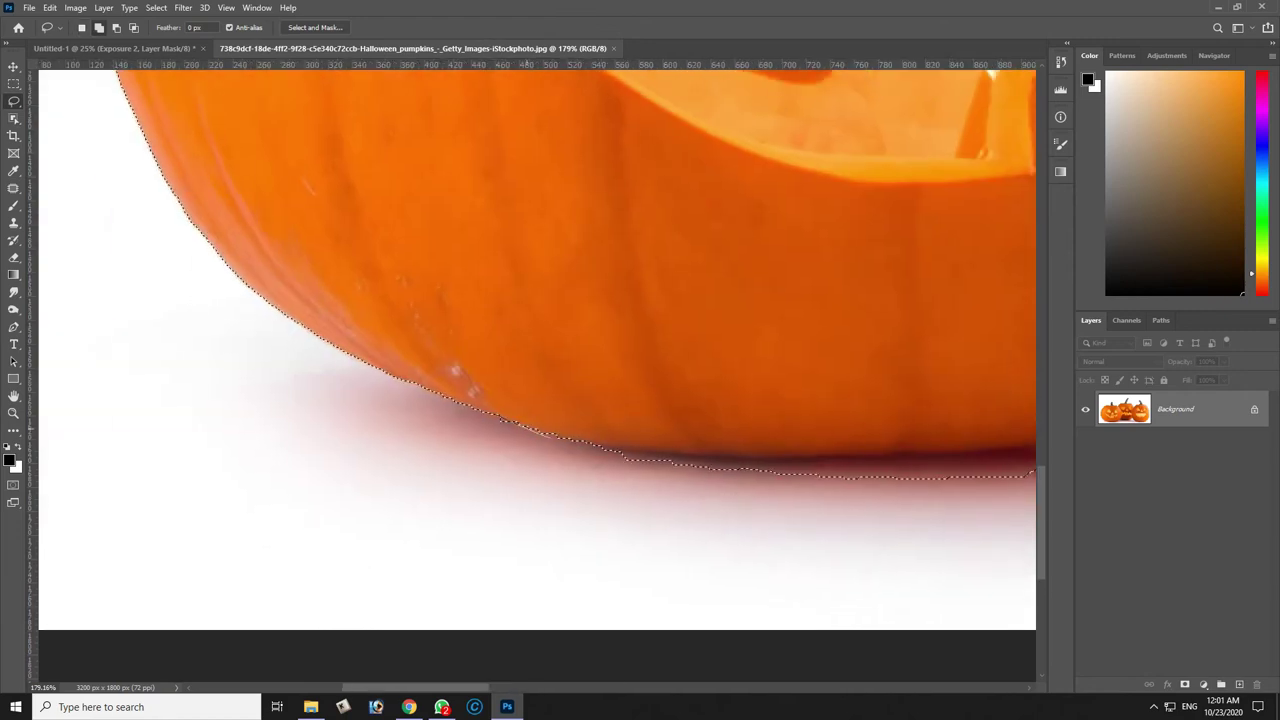
left_click_drag(535, 430, 718, 449)
left_click_drag(60, 200, 543, 455)
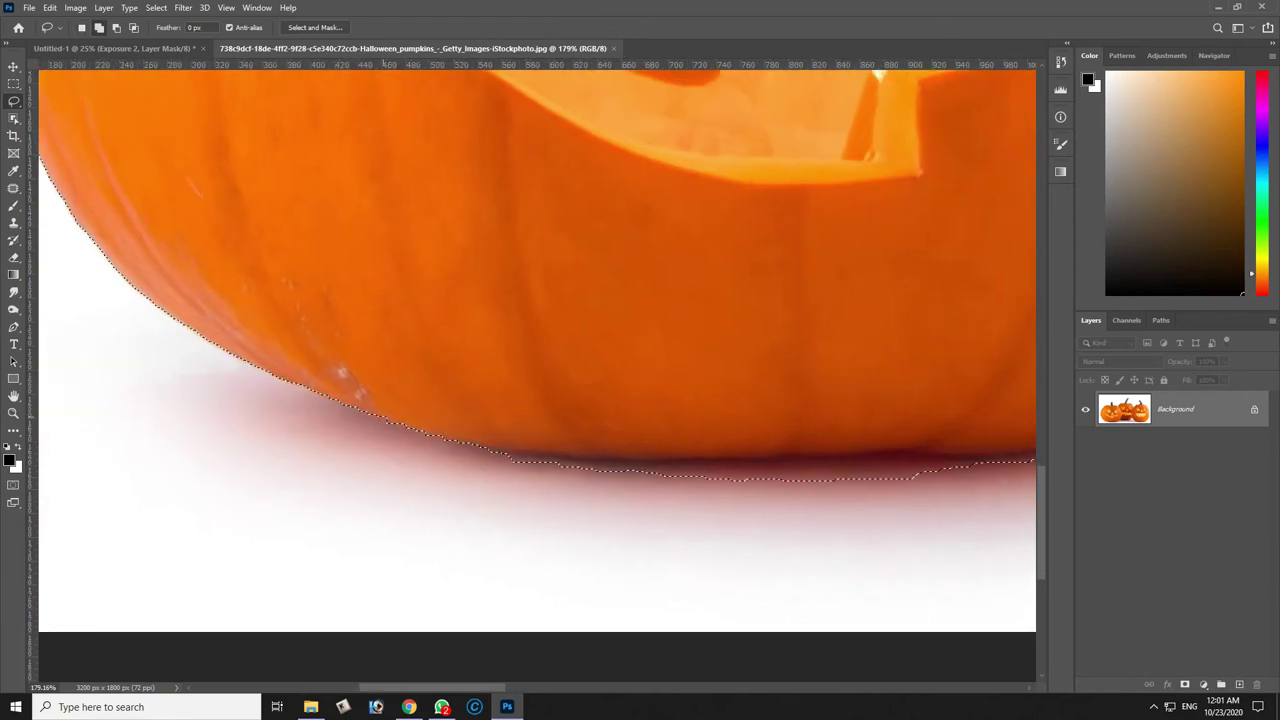
left_click_drag(722, 461, 540, 453)
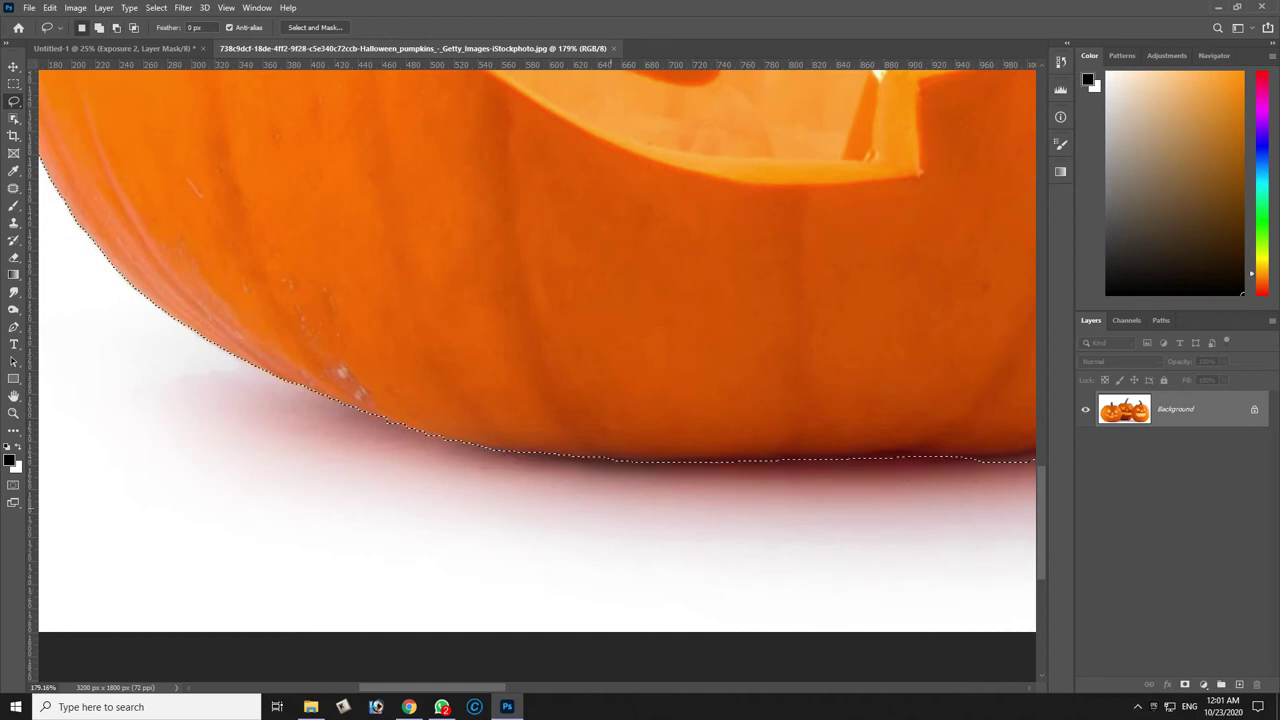
scroll(537, 350, "right", 3)
scroll(537, 350, "right", 3)
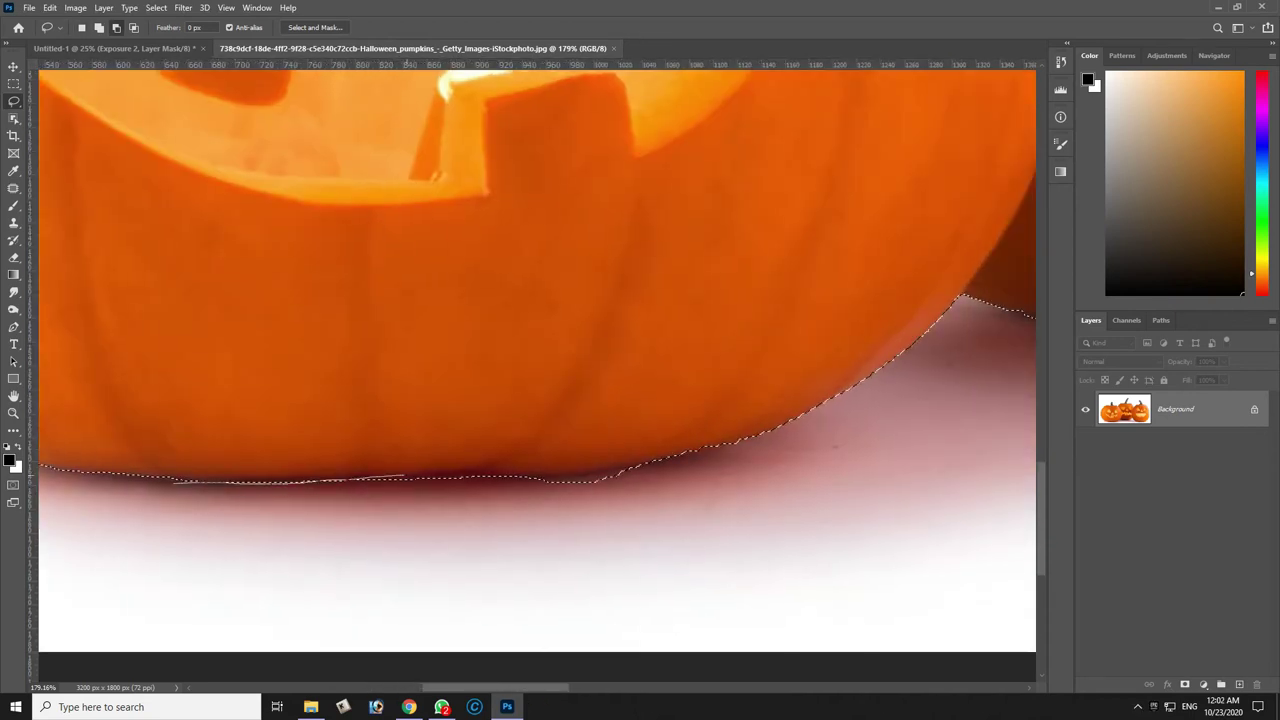
scroll(537, 360, "right", 3)
scroll(537, 360, "up", 1)
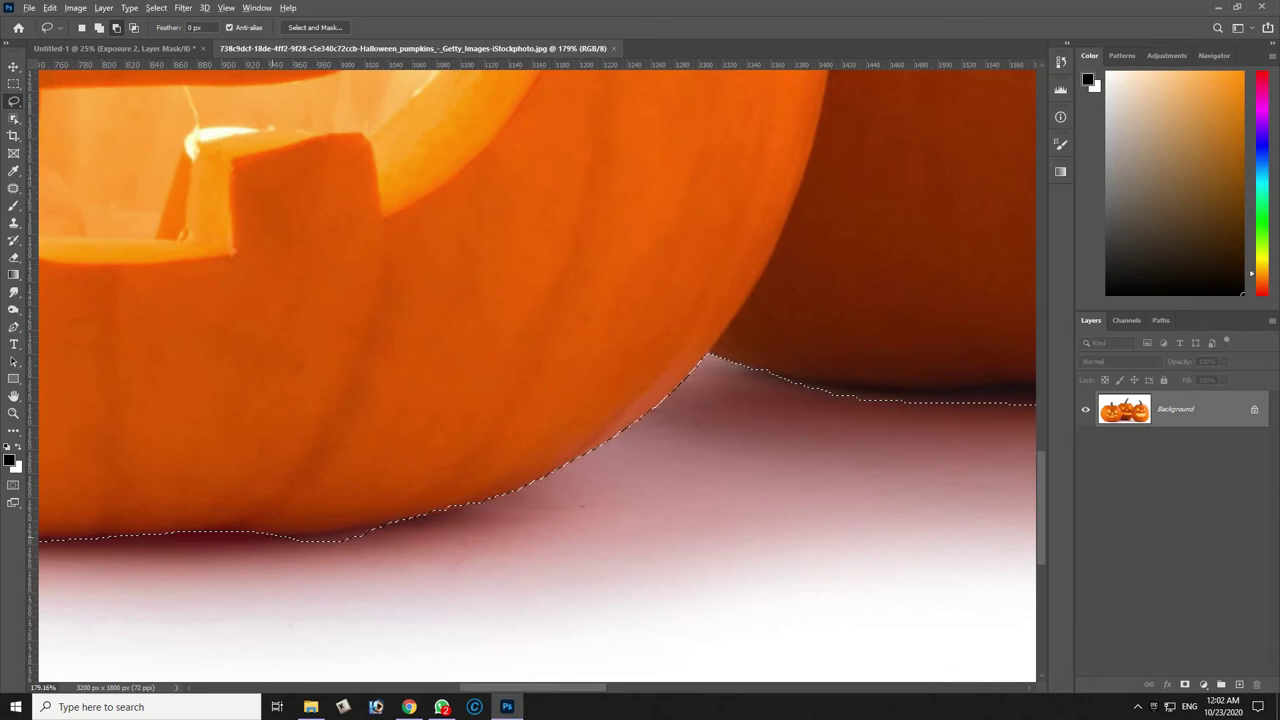
scroll(395, 522, "right", 3)
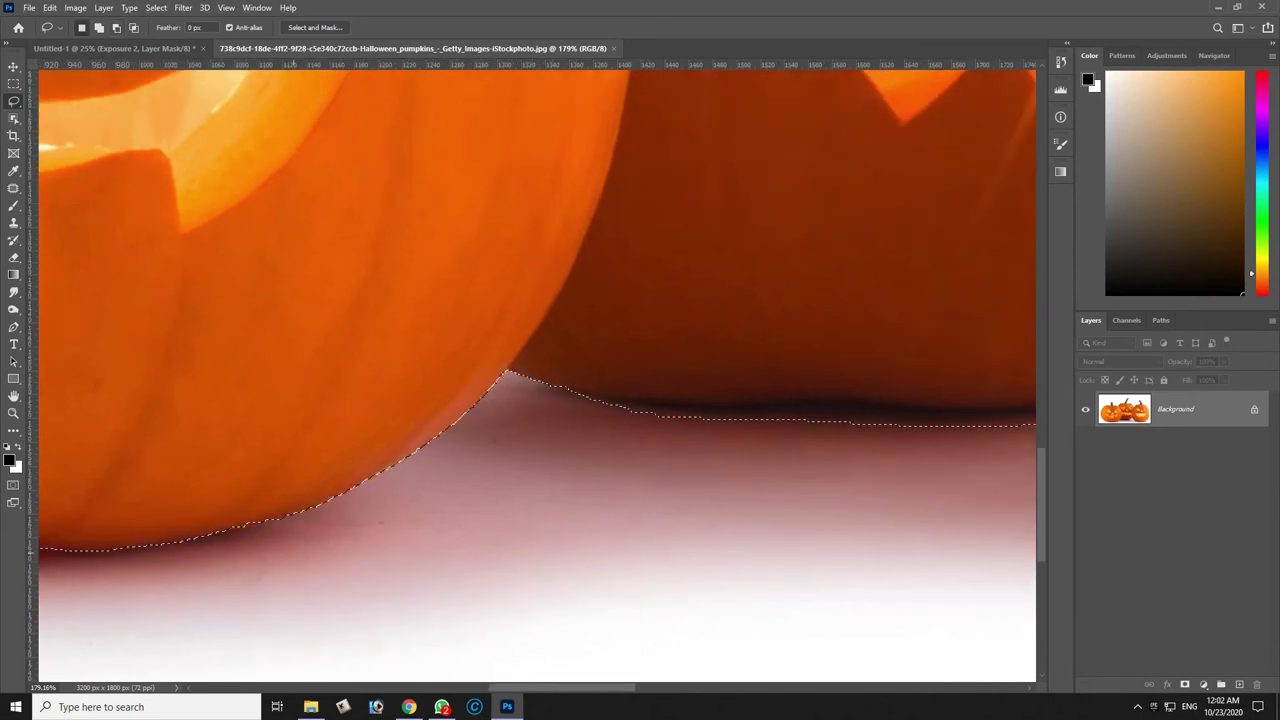
scroll(395, 522, "right", 3)
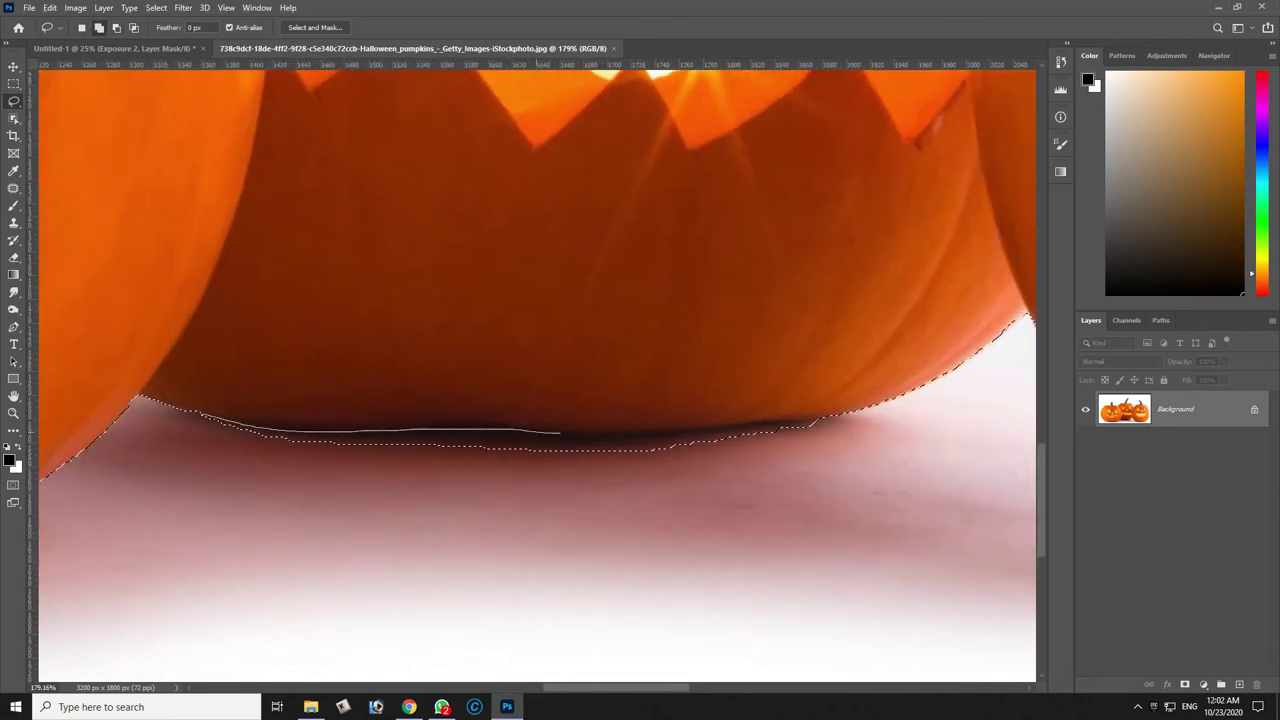
Retry the selection under the middle pumpkin, undoing a mistaken loop.
mouse_move(883, 421)
left_mouse_down()
mouse_move(157, 414)
mouse_move(232, 419)
left_mouse_up()
key("ctrl+z")
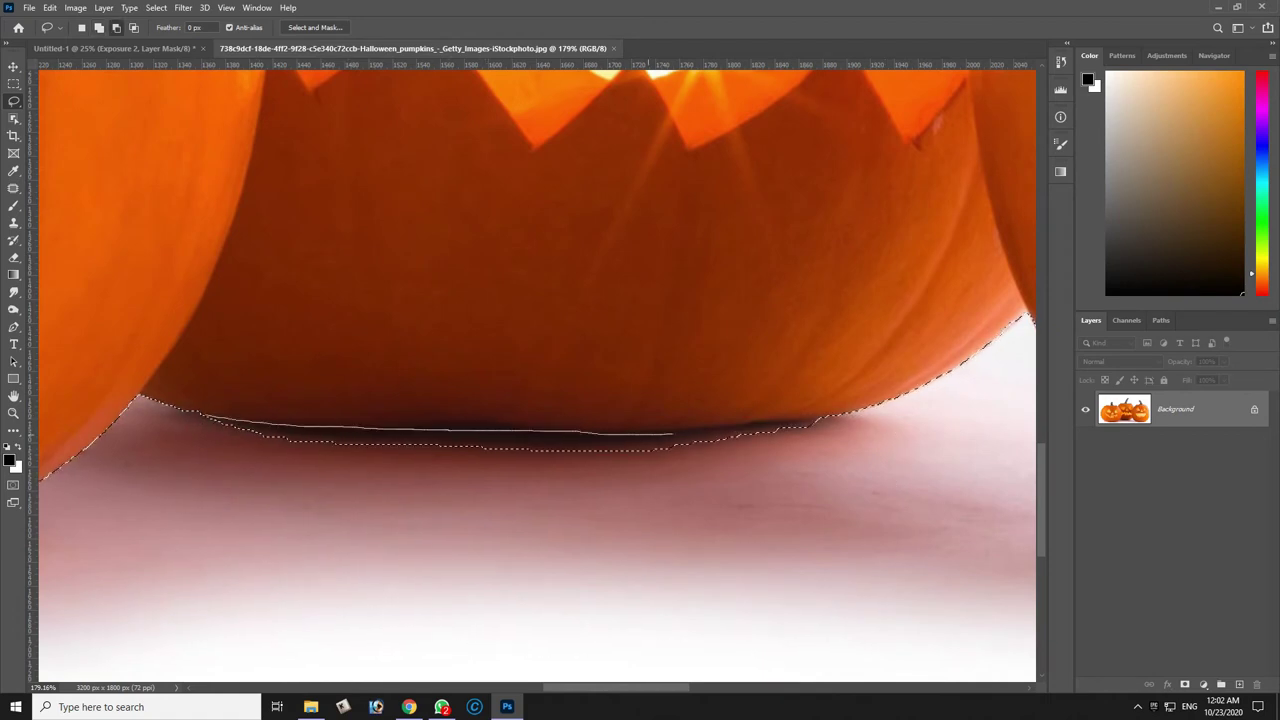
scroll(537, 375, "right", 5)
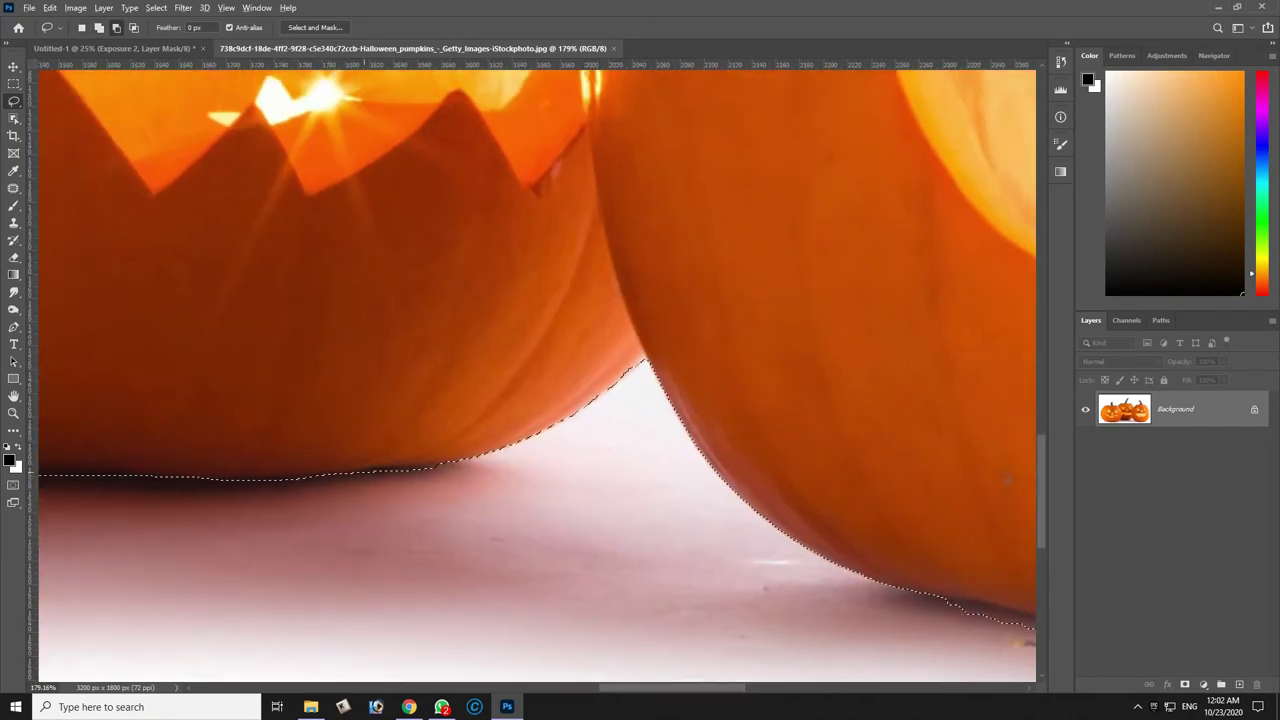
scroll(537, 375, "right", 5)
scroll(537, 375, "right", 5)
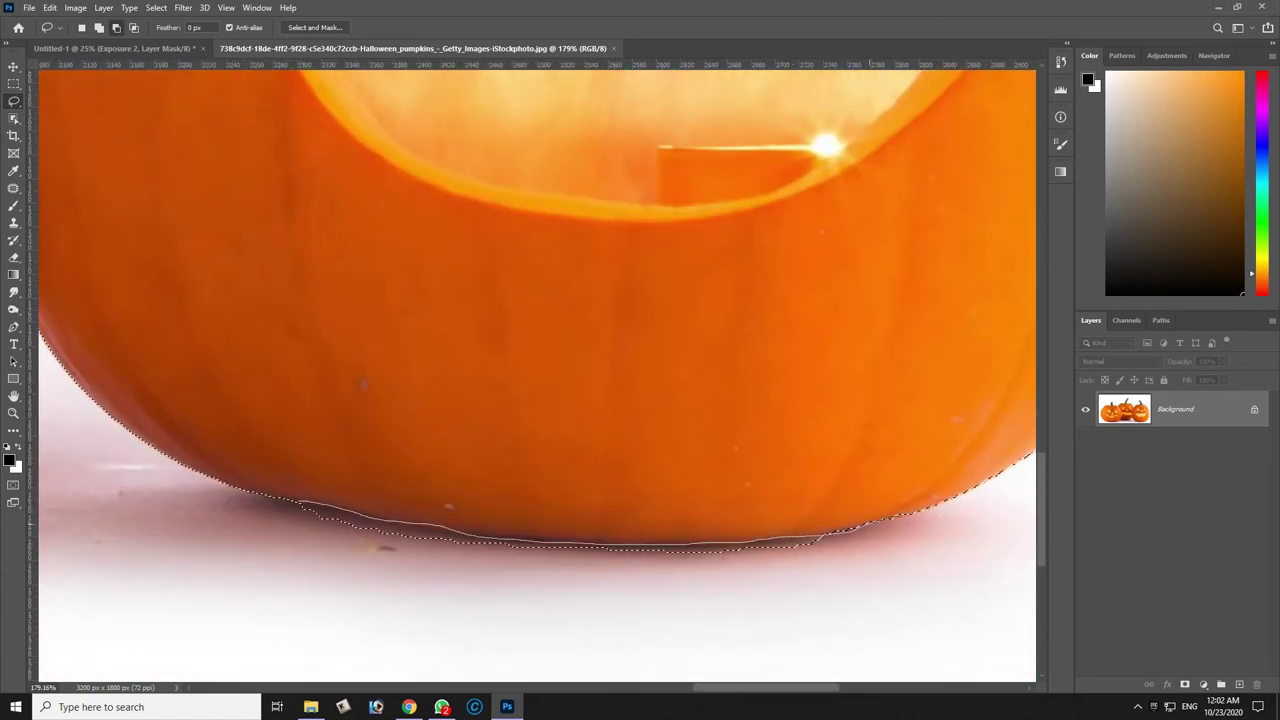
scroll(537, 375, "right", 1)
scroll(537, 375, "right", 5)
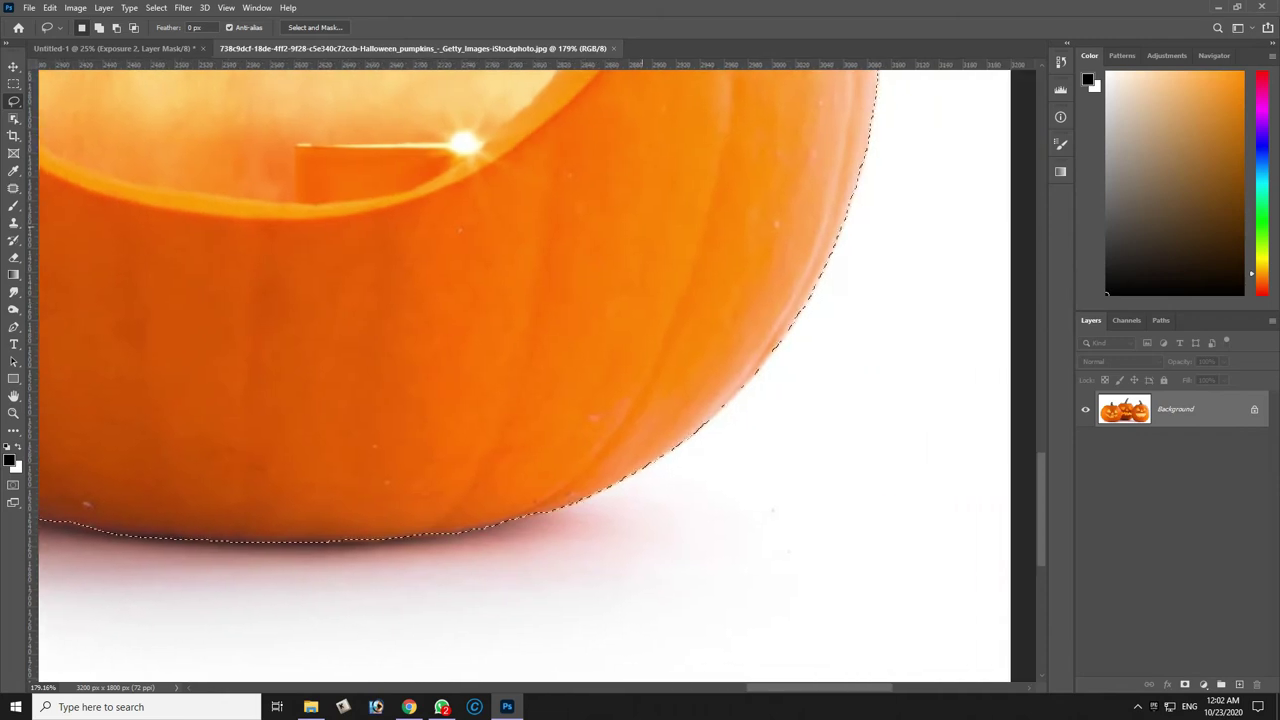
scroll(537, 375, "right", 1)
scroll(537, 375, "up", 4)
scroll(537, 375, "up", 1)
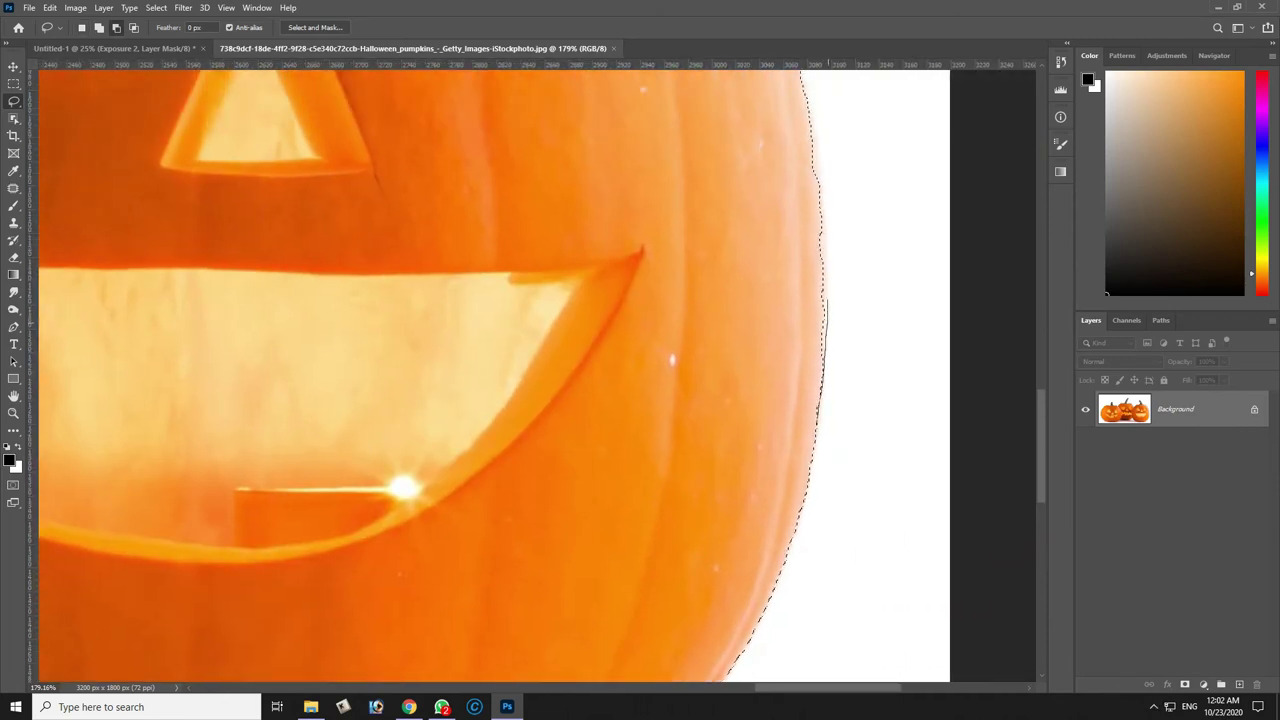
Trace the selection around the right pumpkin's edge, the stem, and the left pumpkin's edge.
mouse_move(822, 376)
left_mouse_down()
mouse_move(810, 470)
mouse_move(540, 210)
left_mouse_up()
scroll(815, 200, "up", 5)
scroll(540, 380, "up", 3)
scroll(540, 380, "up", 2)
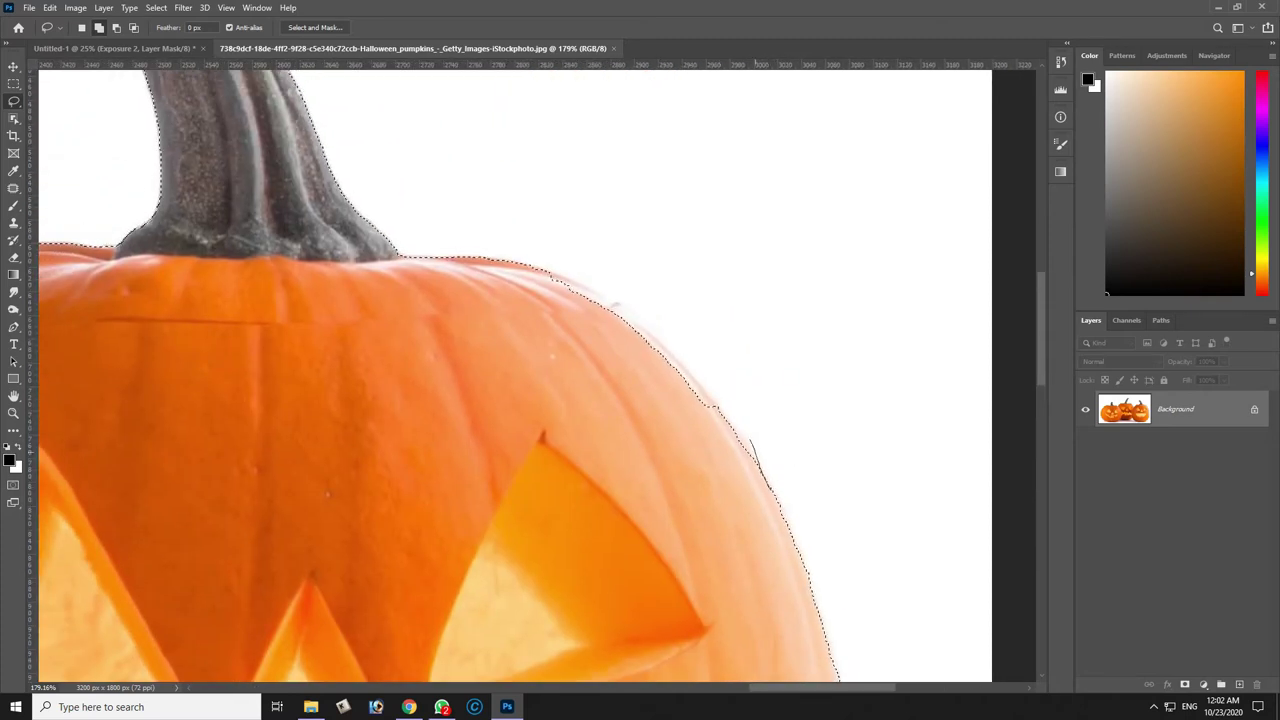
scroll(590, 290, "up", 5)
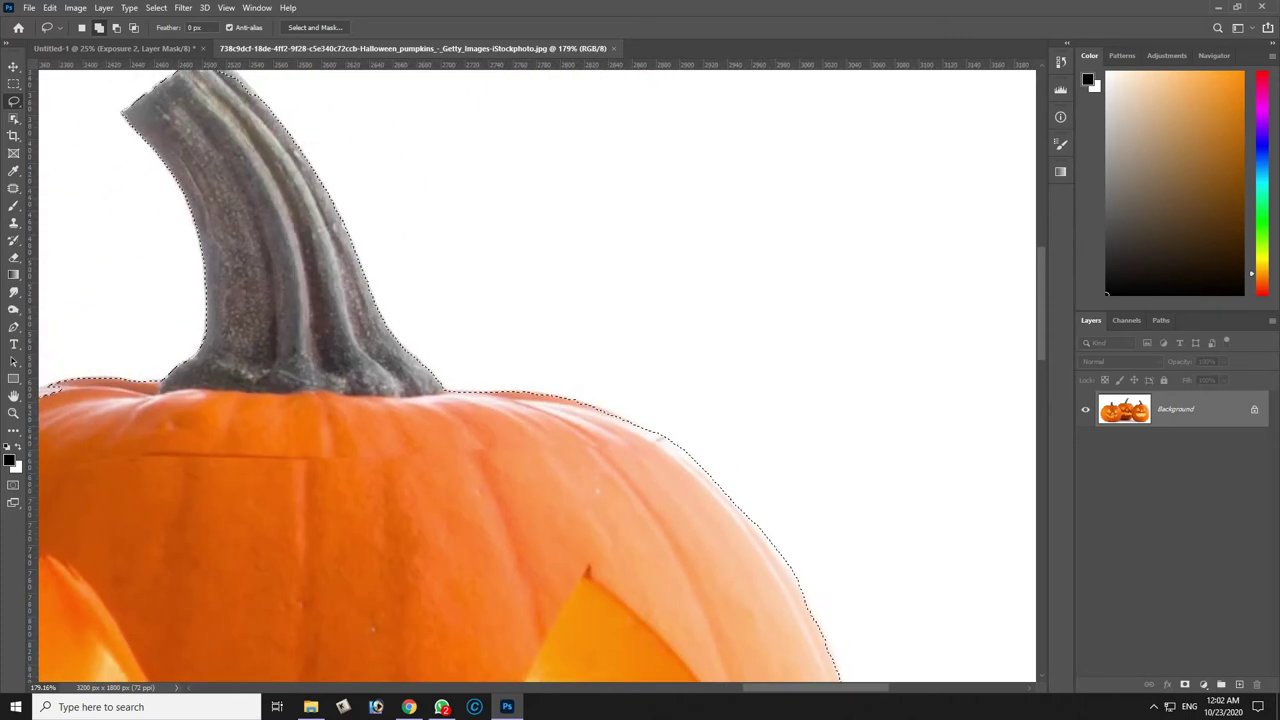
mouse_move(590, 290)
left_mouse_down()
mouse_move(500, 235)
mouse_move(440, 225)
left_mouse_up()
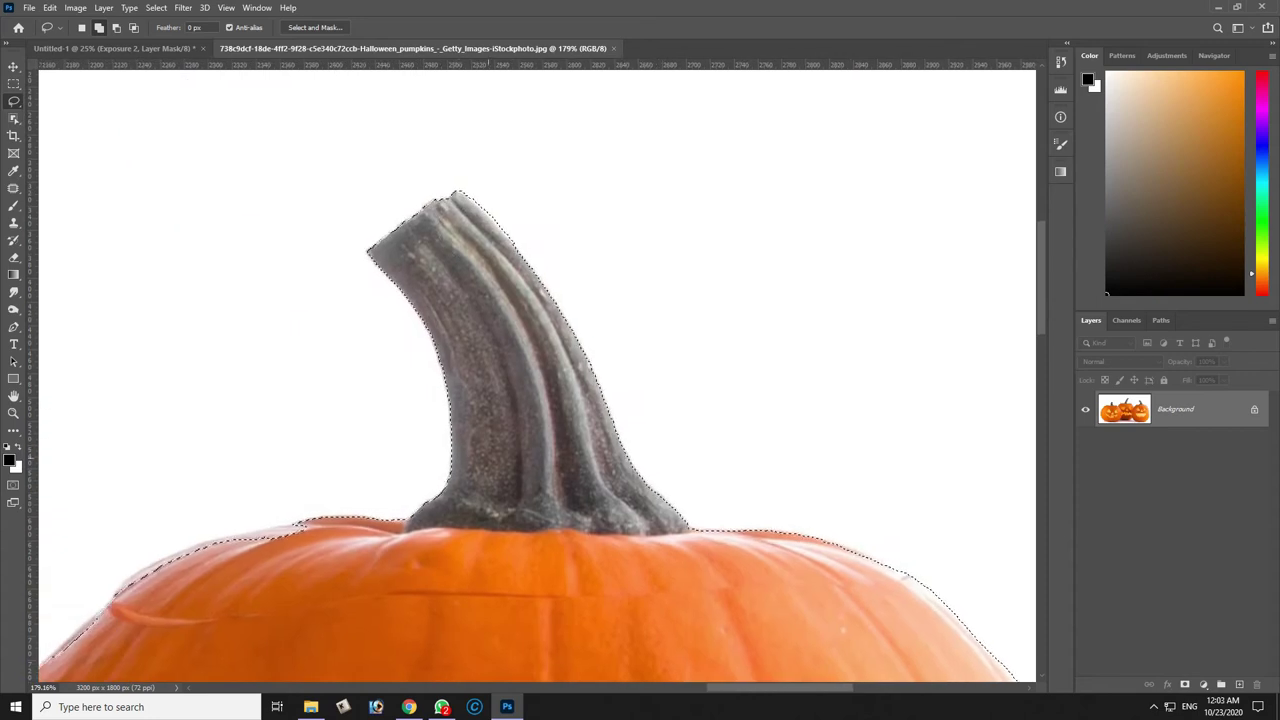
scroll(540, 380, "down", 3)
scroll(540, 380, "left", 3)
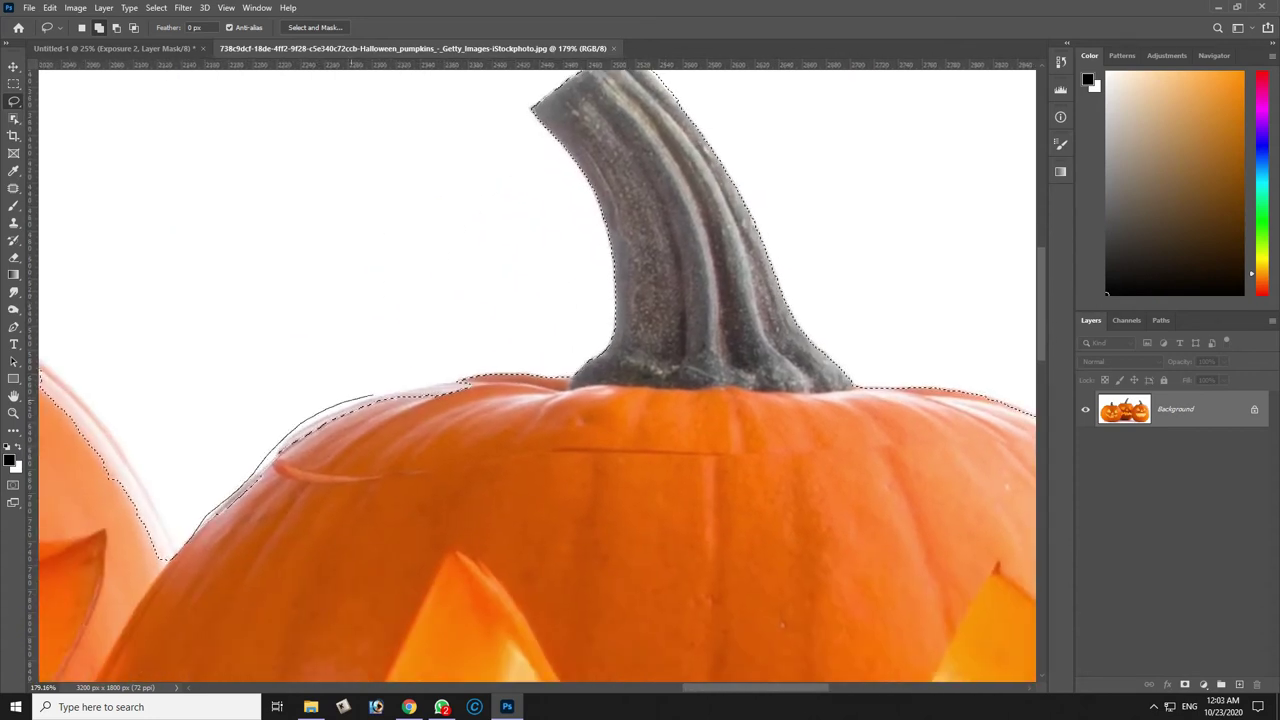
mouse_move(372, 395)
left_mouse_down()
mouse_move(460, 380)
mouse_move(426, 383)
left_mouse_up()
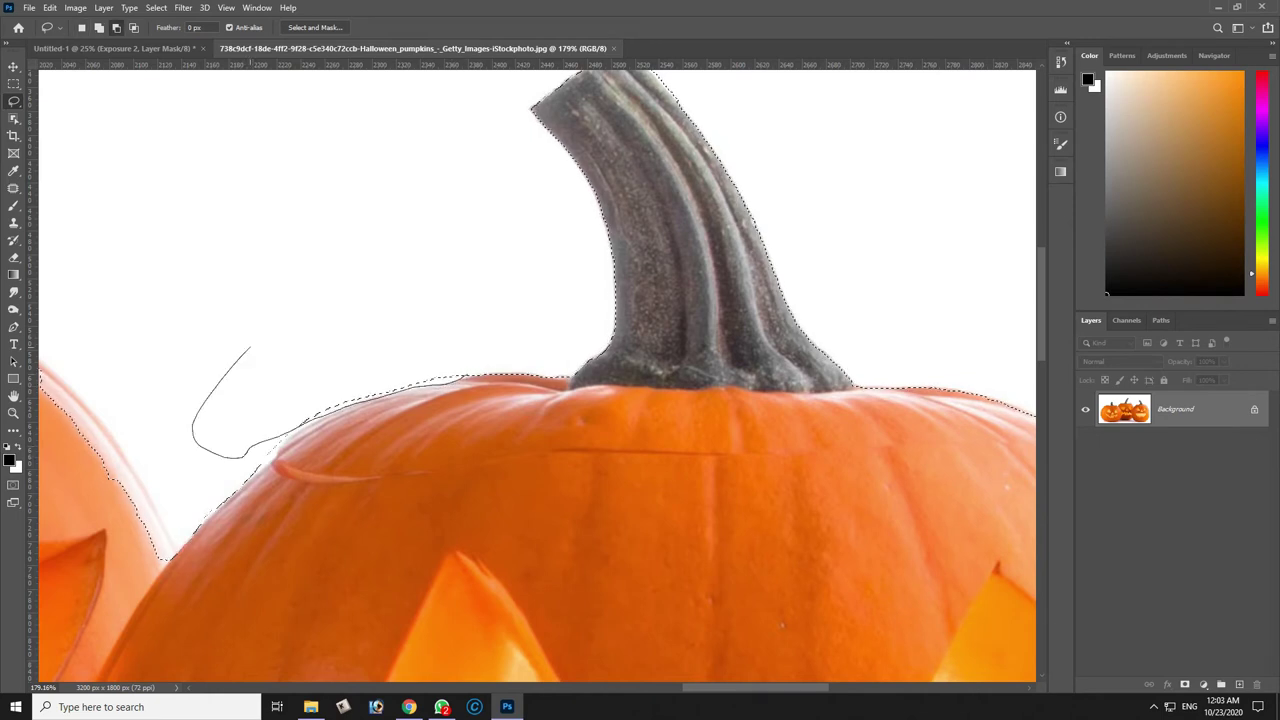
mouse_move(335, 405)
left_mouse_down()
mouse_move(300, 430)
mouse_move(370, 540)
left_mouse_up()
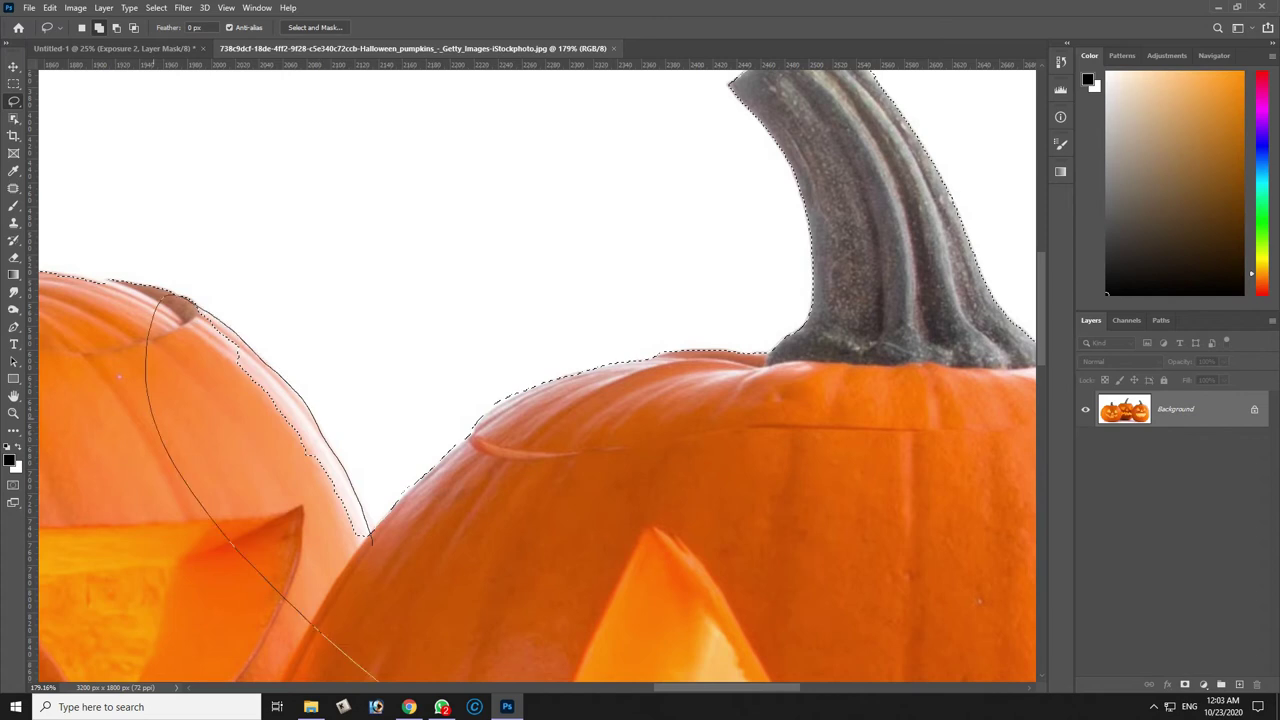
left_click_drag(370, 540, 145, 300)
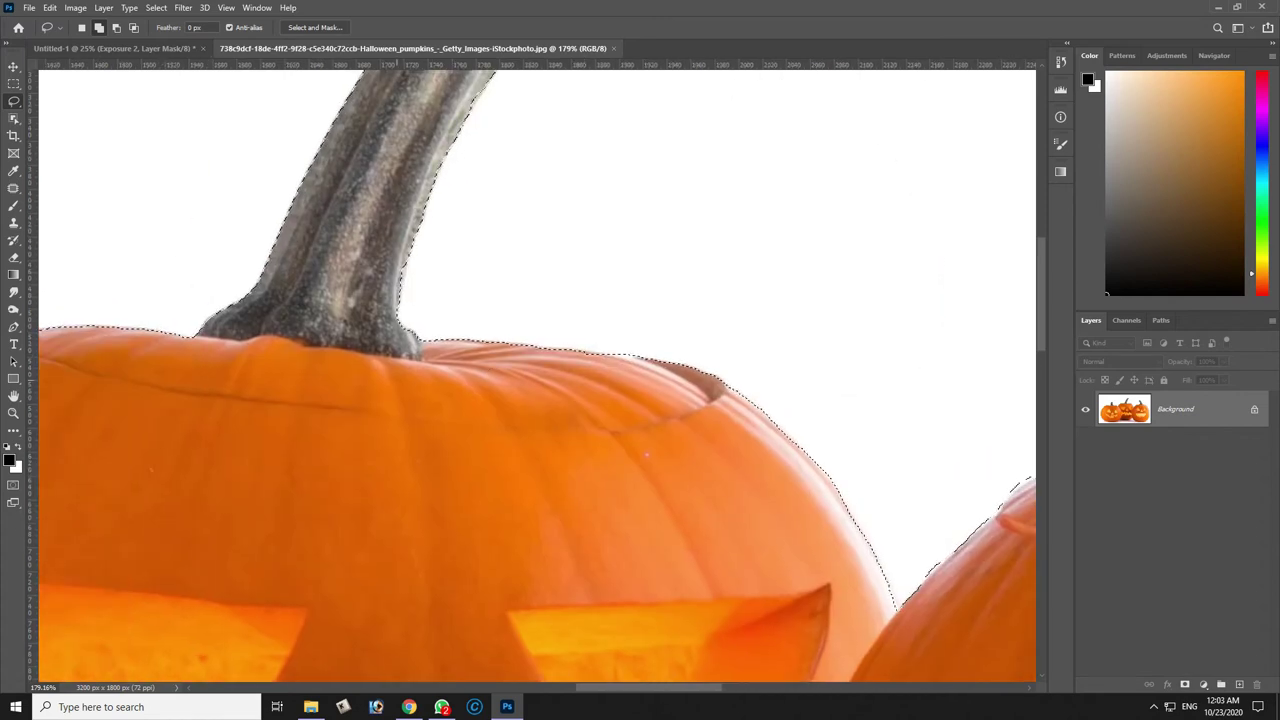
Pan across the pumpkins to check the selection, then fit the whole image in view.
left_click_drag(625, 63, 616, 145)
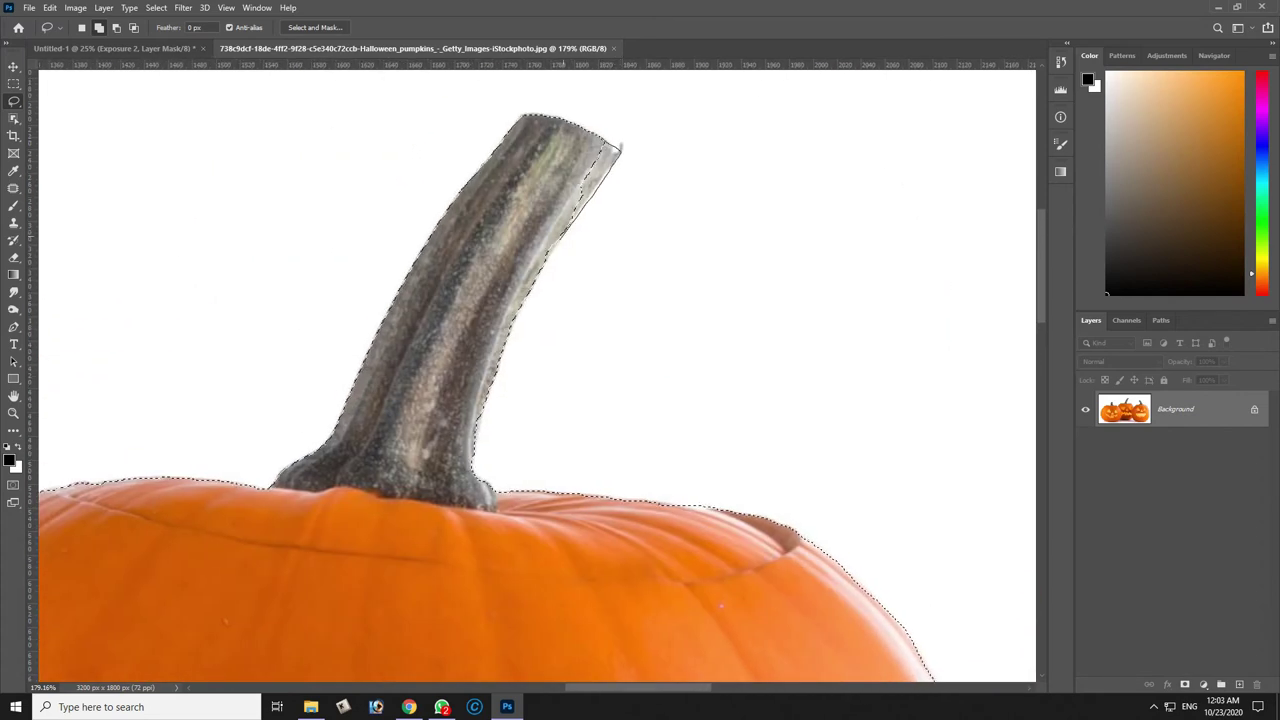
left_click_drag(618, 147, 930, 70)
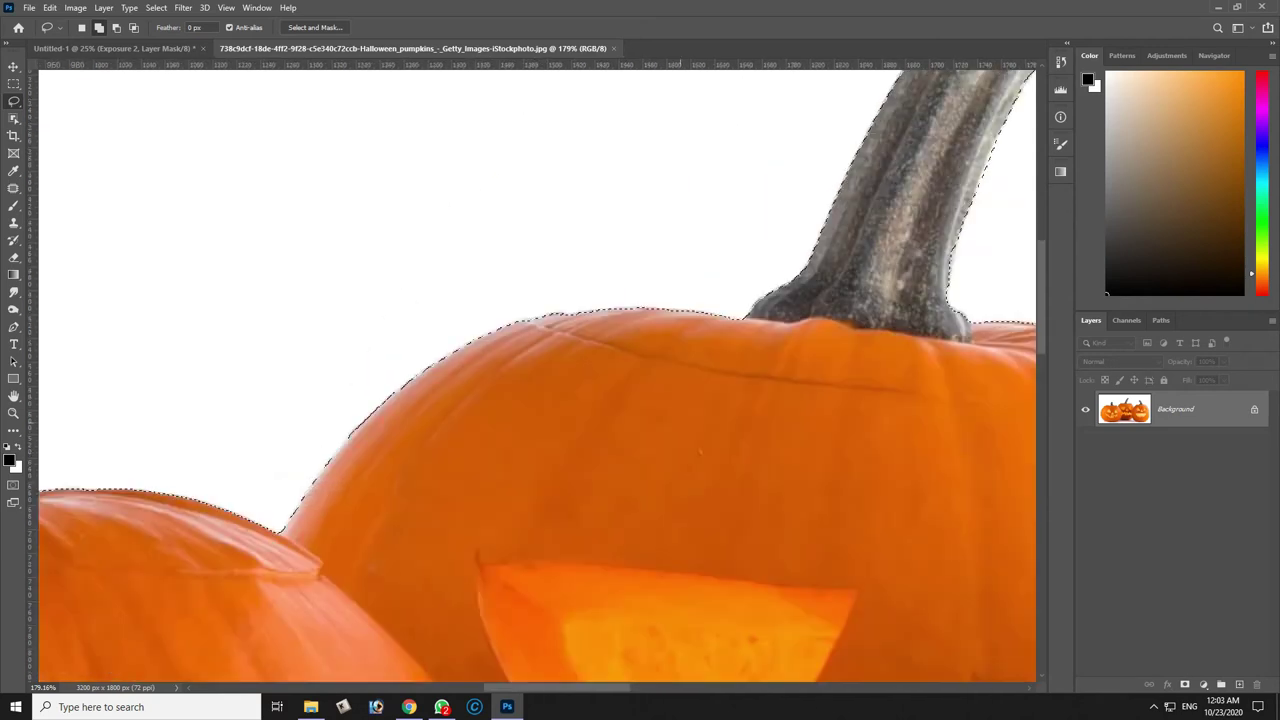
mouse_move(388, 300)
left_mouse_down()
mouse_move(740, 290)
mouse_move(760, 150)
left_mouse_up()
mouse_move(300, 400)
left_mouse_down()
mouse_move(600, 300)
mouse_move(447, 300)
left_mouse_up()
mouse_move(600, 690)
left_mouse_down()
mouse_move(552, 563)
mouse_move(309, 457)
left_mouse_up()
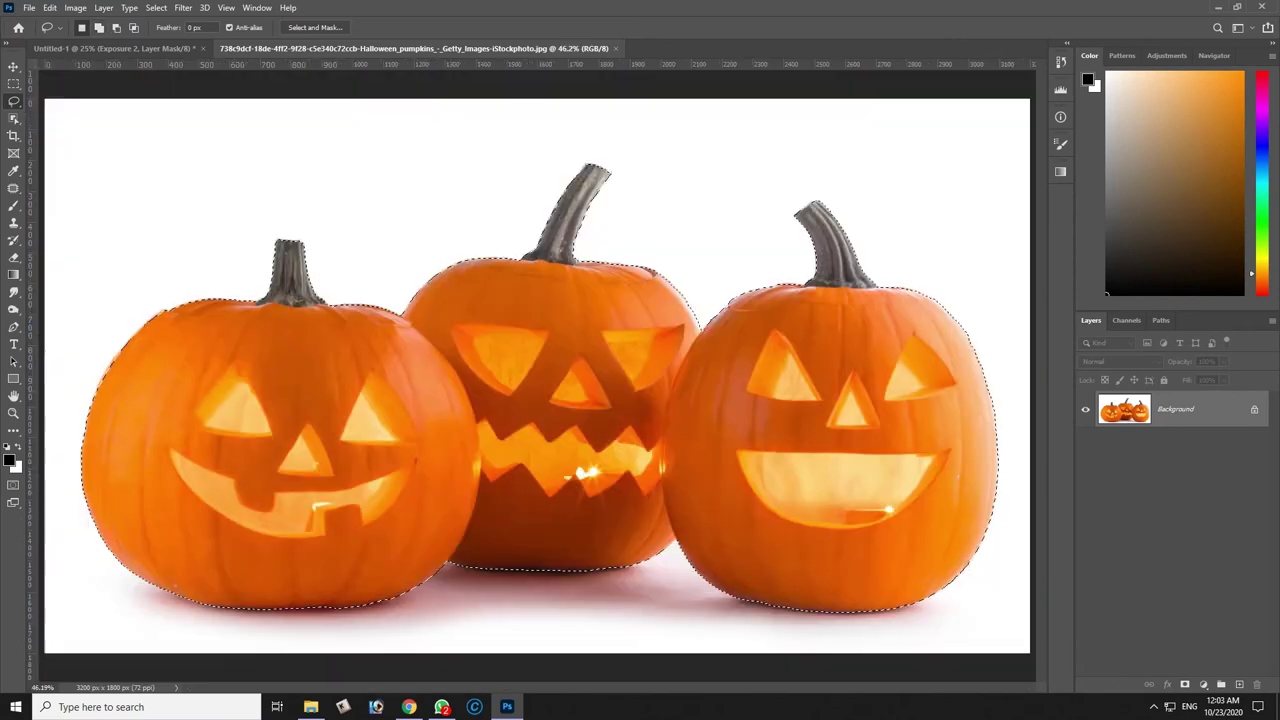
key("ctrl+0")
Mask out the white background and drag the pumpkins into the graveyard document.
left_click(1185, 685)
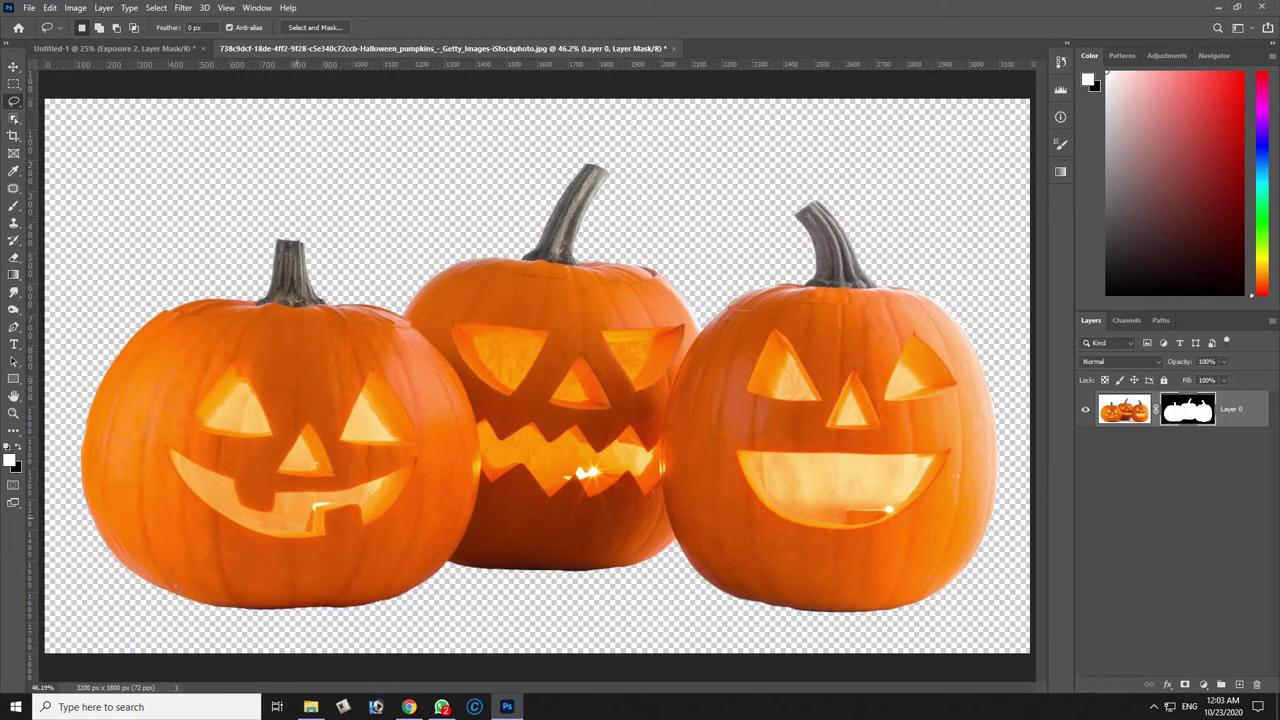
key("v")
mouse_move(580, 258)
left_mouse_down()
mouse_move(110, 48)
mouse_move(540, 420)
left_mouse_up()
Scale the pumpkins to about 47% and position them on the stone wall.
key("ctrl+t")
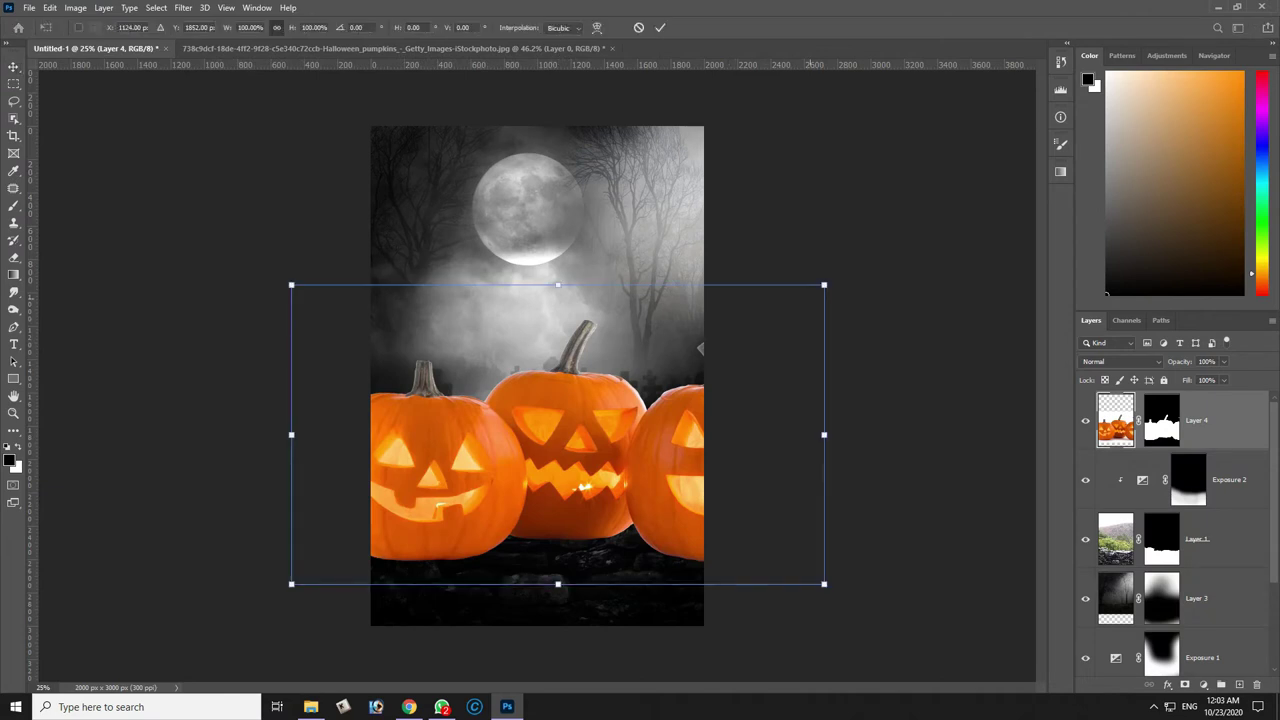
left_click_drag(826, 284, 594, 400)
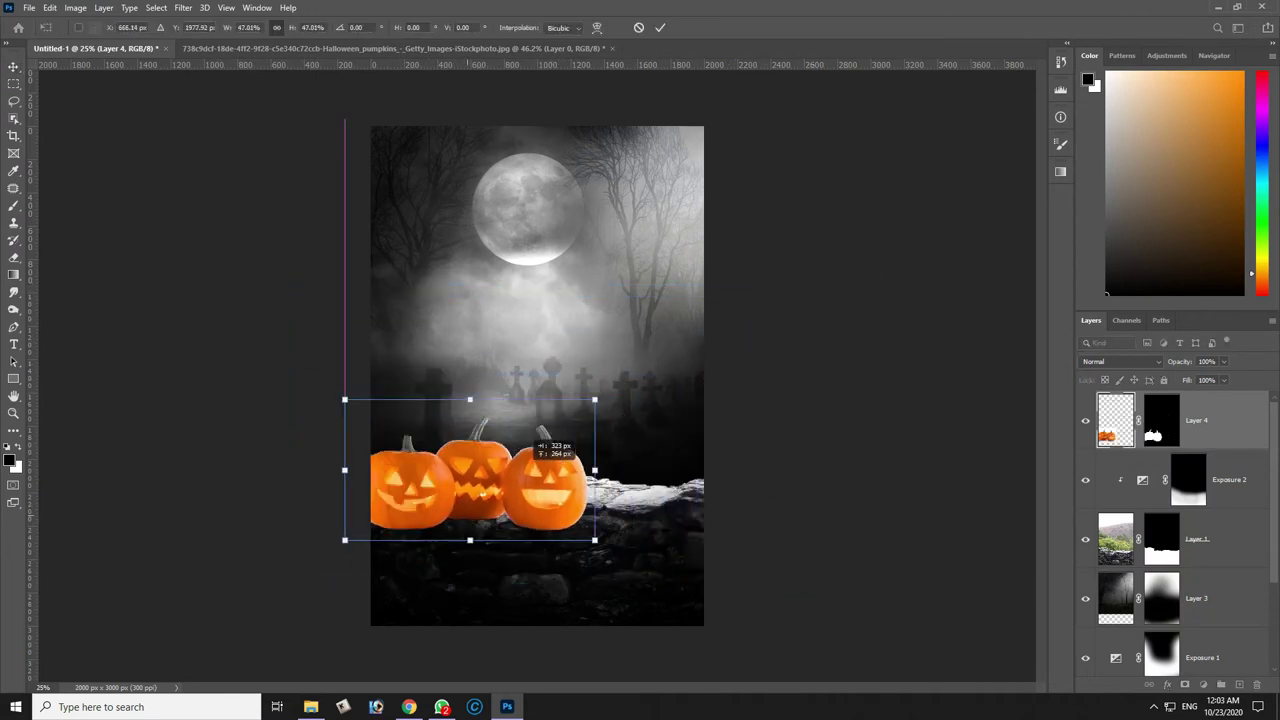
left_click_drag(540, 445, 611, 423)
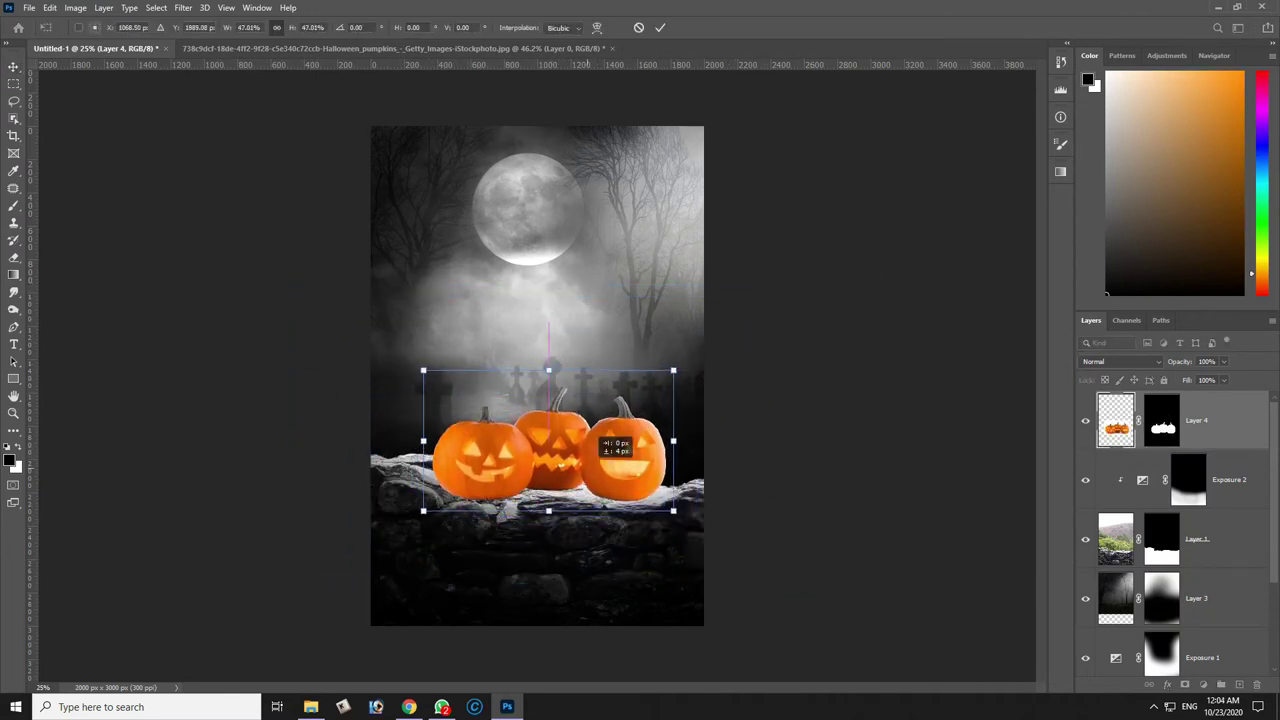
left_click_drag(736, 518, 740, 527)
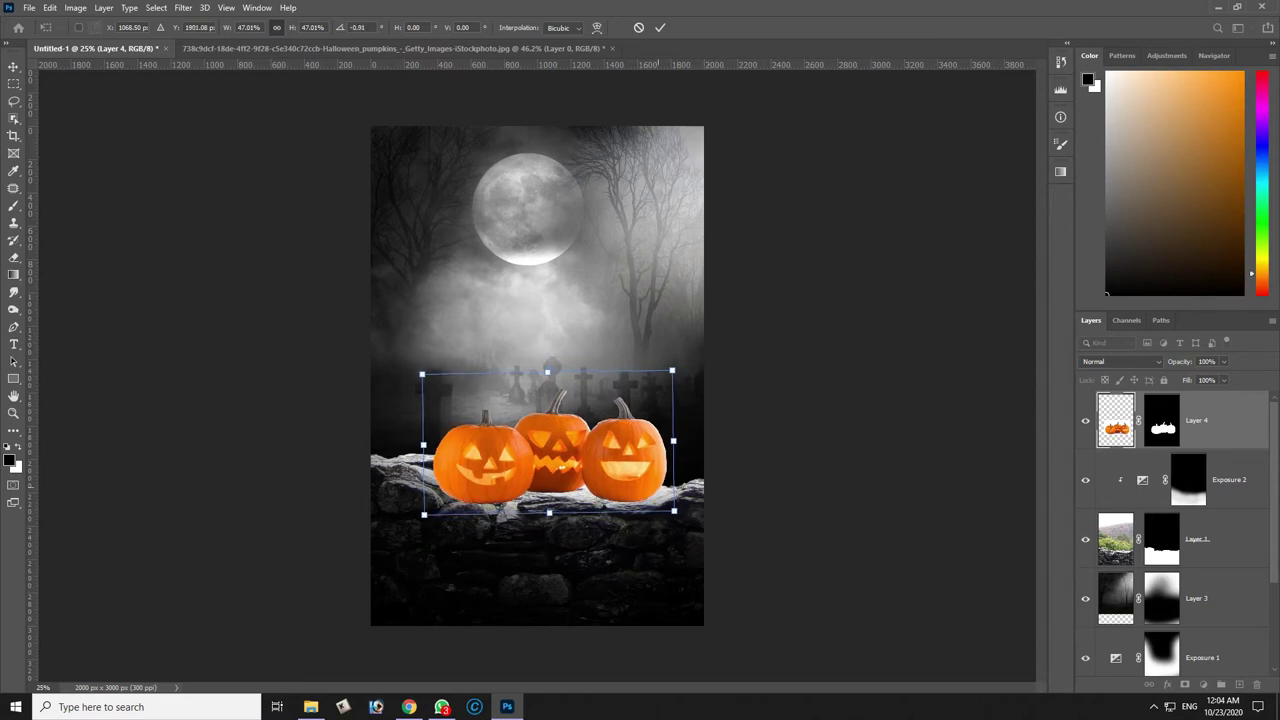
key("Left")
key("Left")
key("Left")
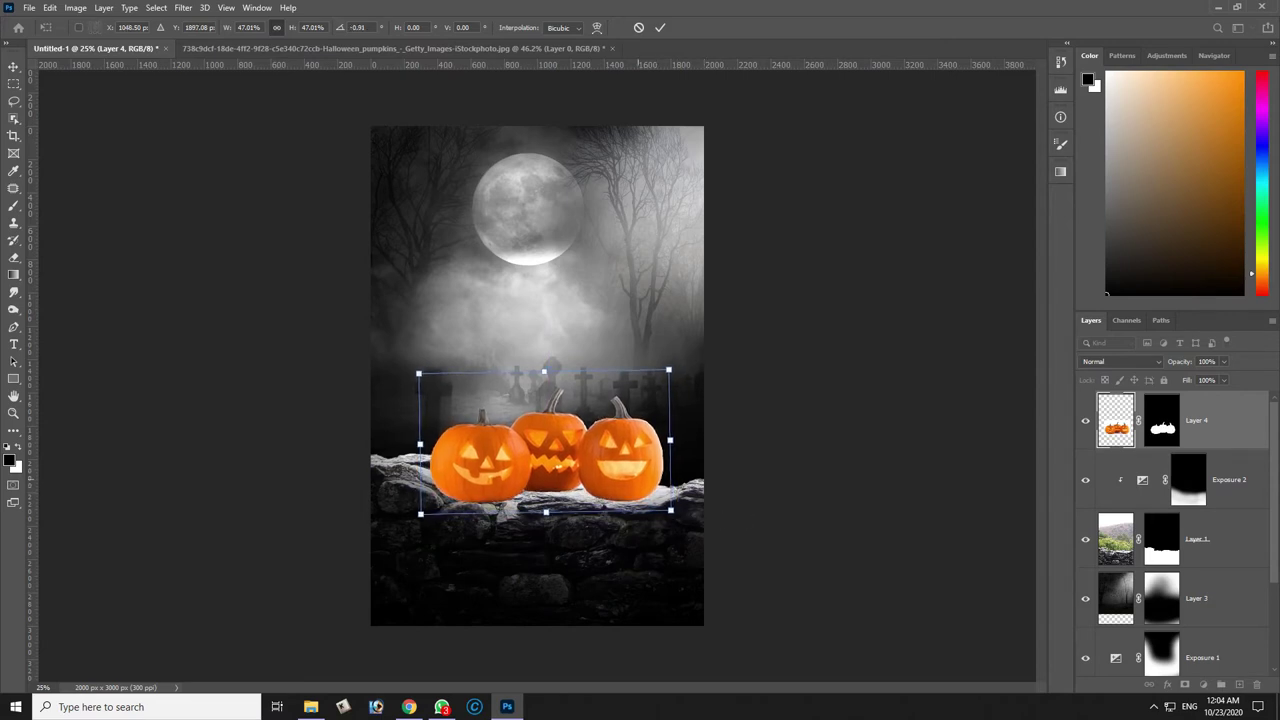
left_click(597, 27)
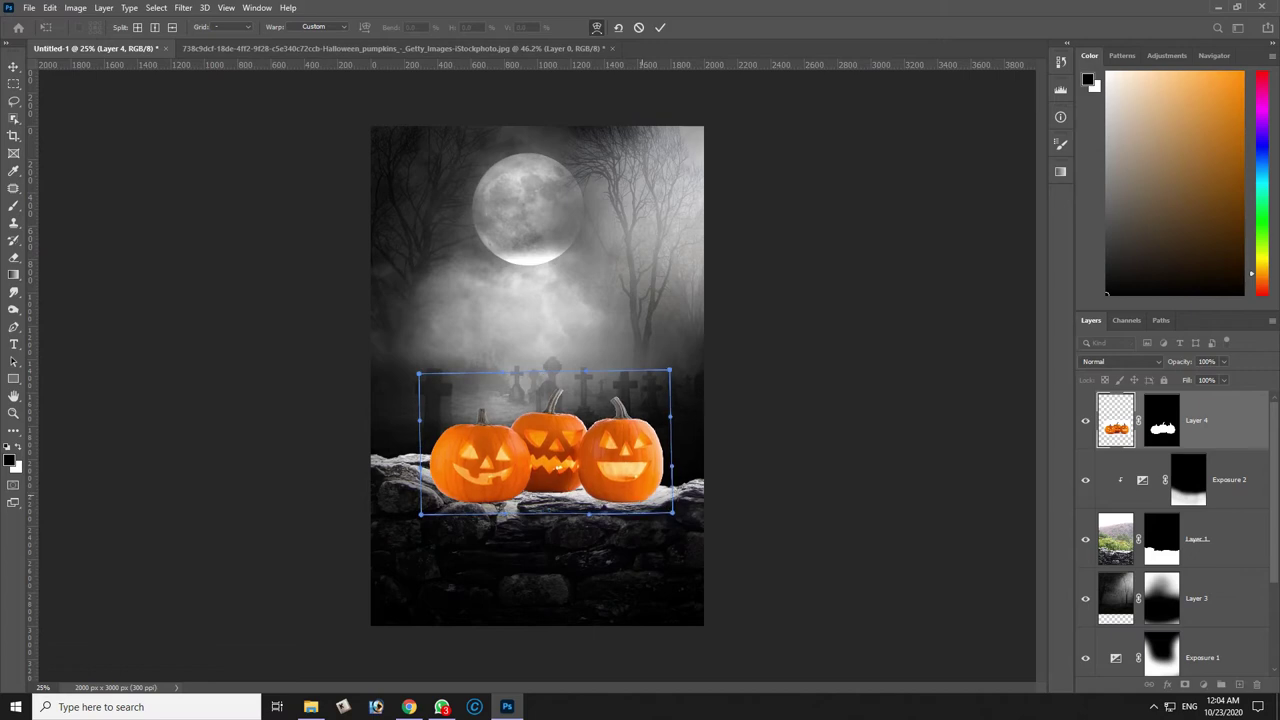
key("Return")
Zoom in on the left pumpkin and outline the carved faces with the Pen tool.
right_click(645, 479)
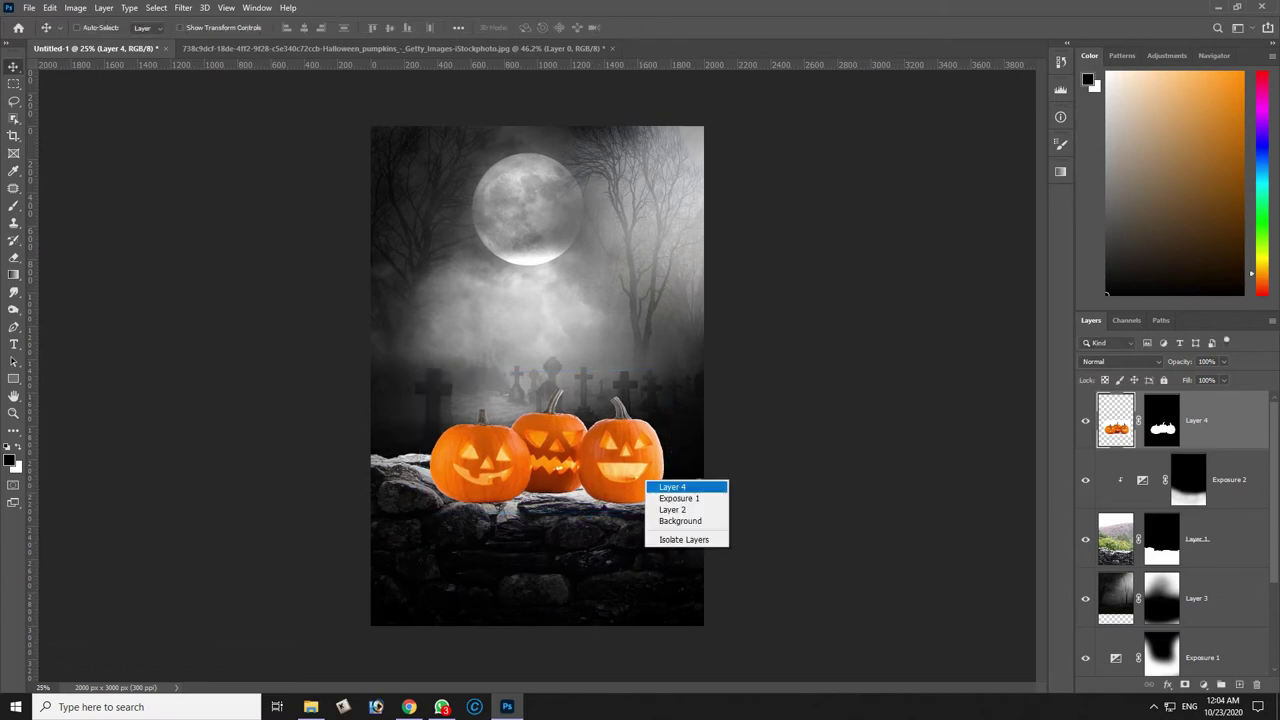
left_click_drag(400, 371, 775, 527)
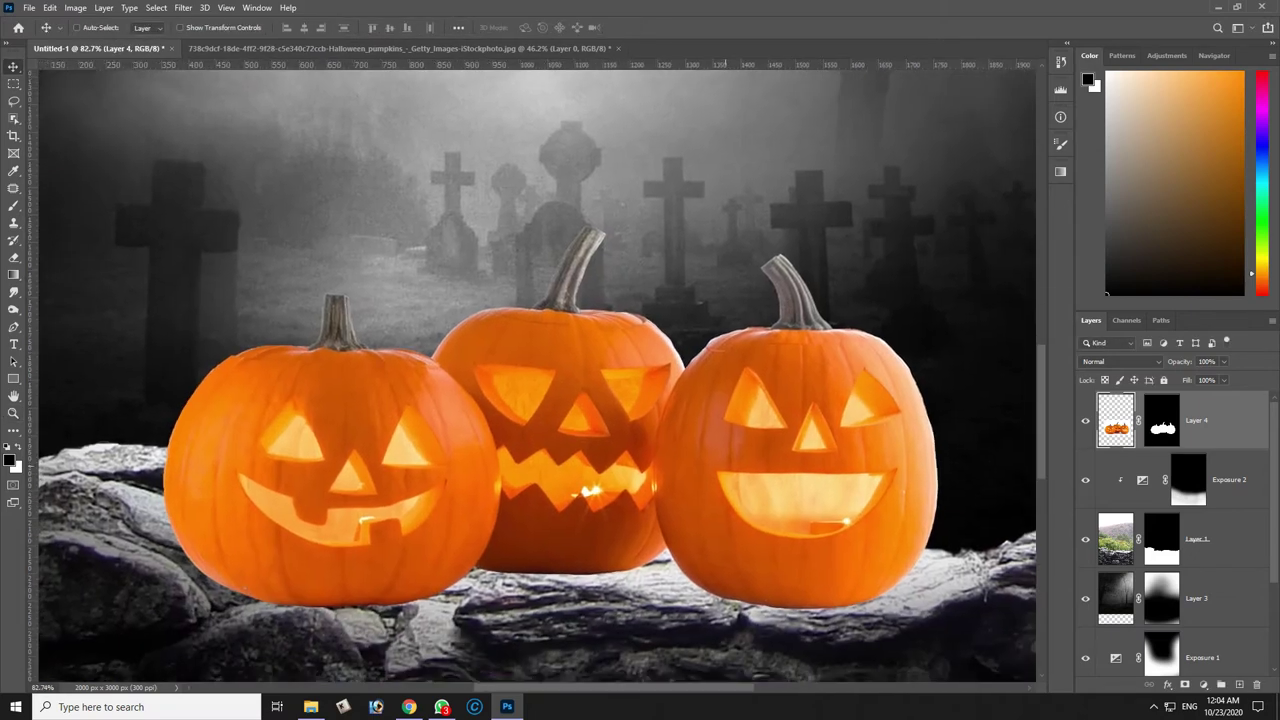
left_click_drag(185, 290, 602, 561)
right_click(533, 381)
key("Escape")
key("p")
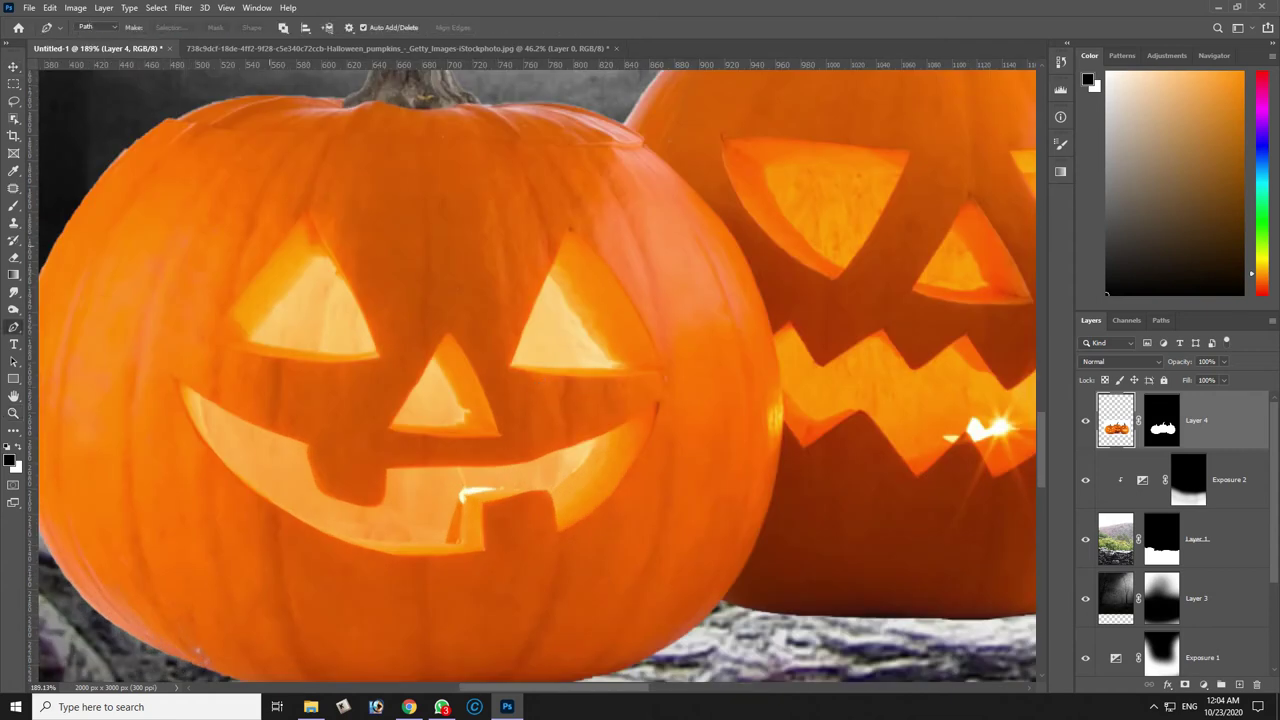
scroll(226, 295, "up", 5)
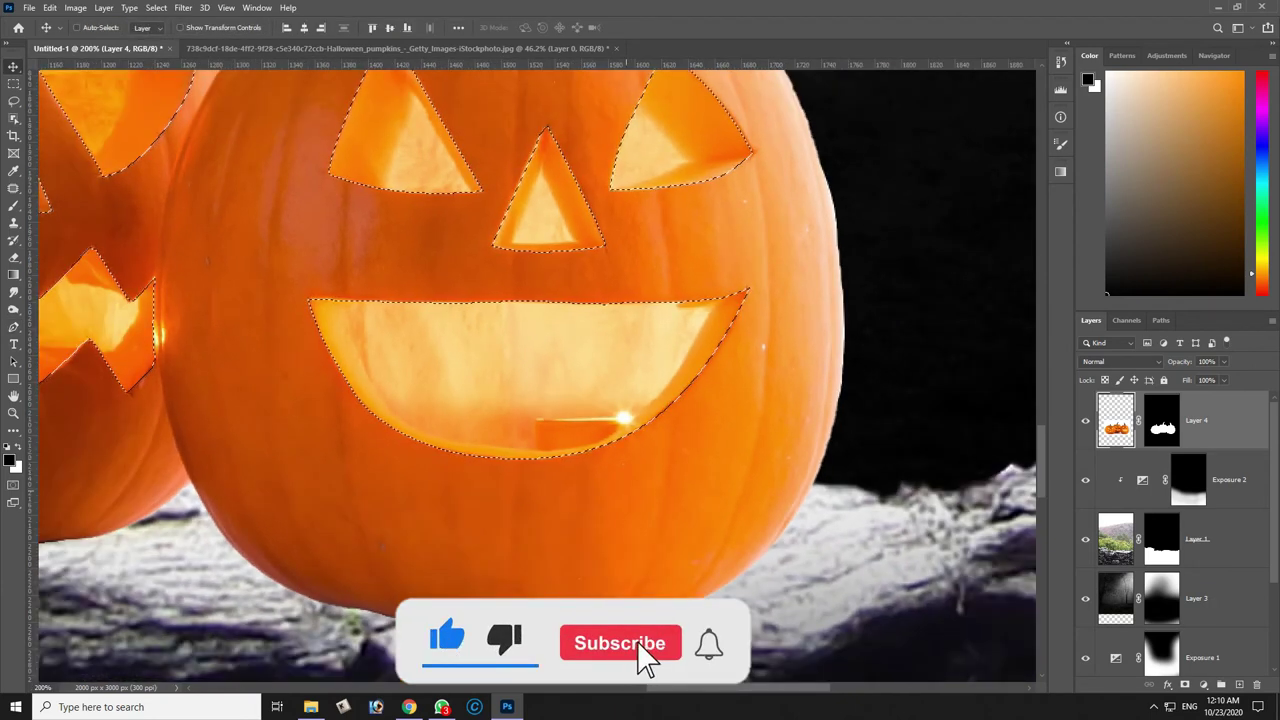
Cut the carved-face selection onto new Layer 5 via Layer Via Cut and fit the view.
key("m")
right_click(628, 366)
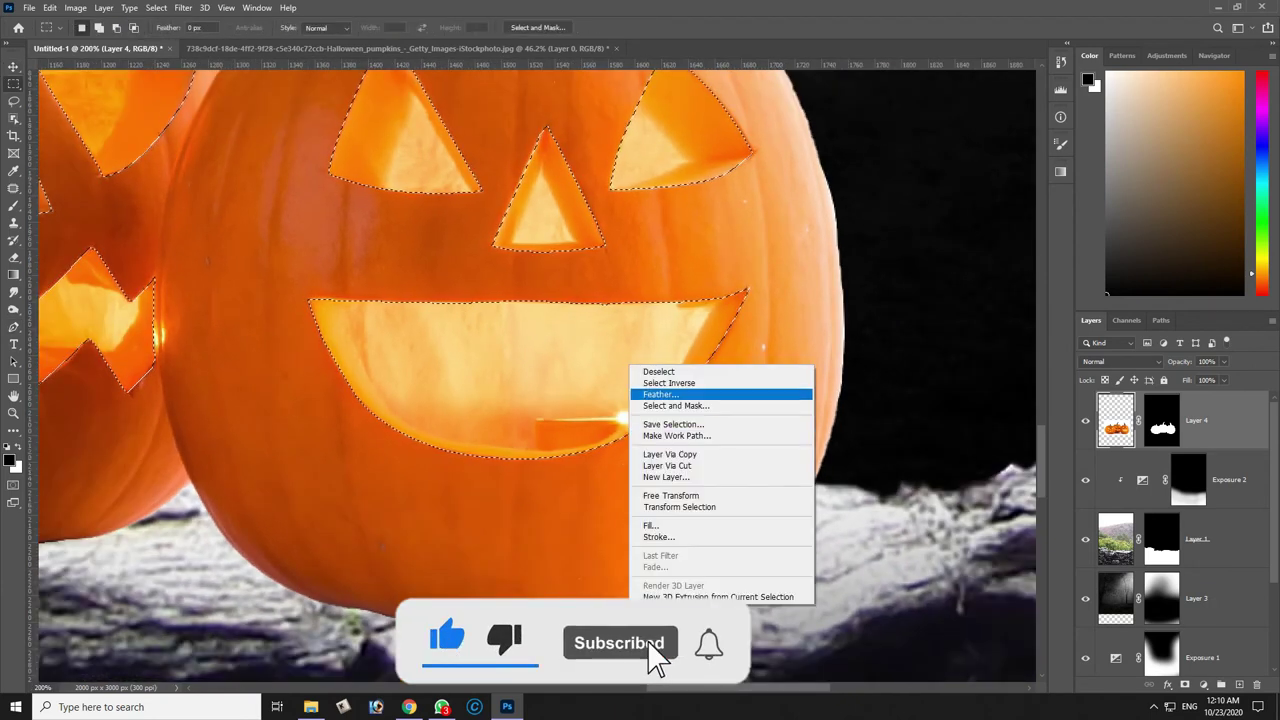
left_click(667, 465)
key("v")
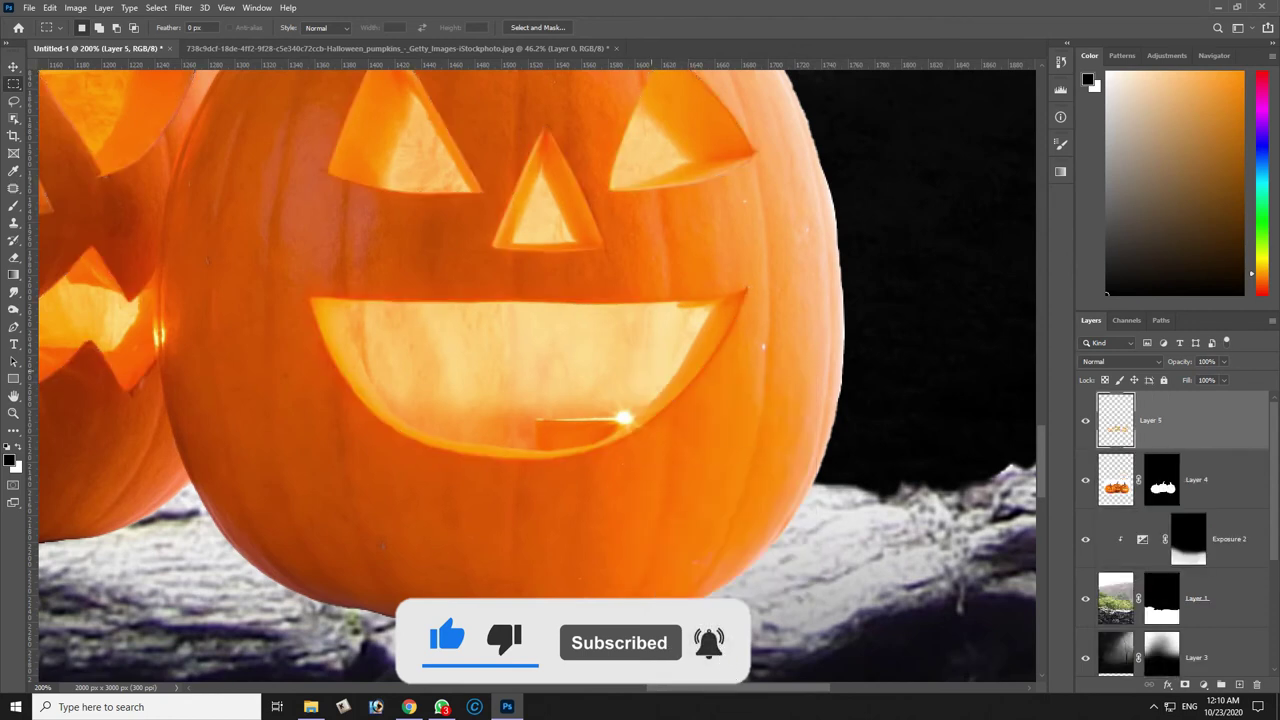
key("ctrl+0")
Add an Exposure adjustment with lowered exposure and gamma, clipped to pumpkin Layer 4.
key("alt+bracketleft")
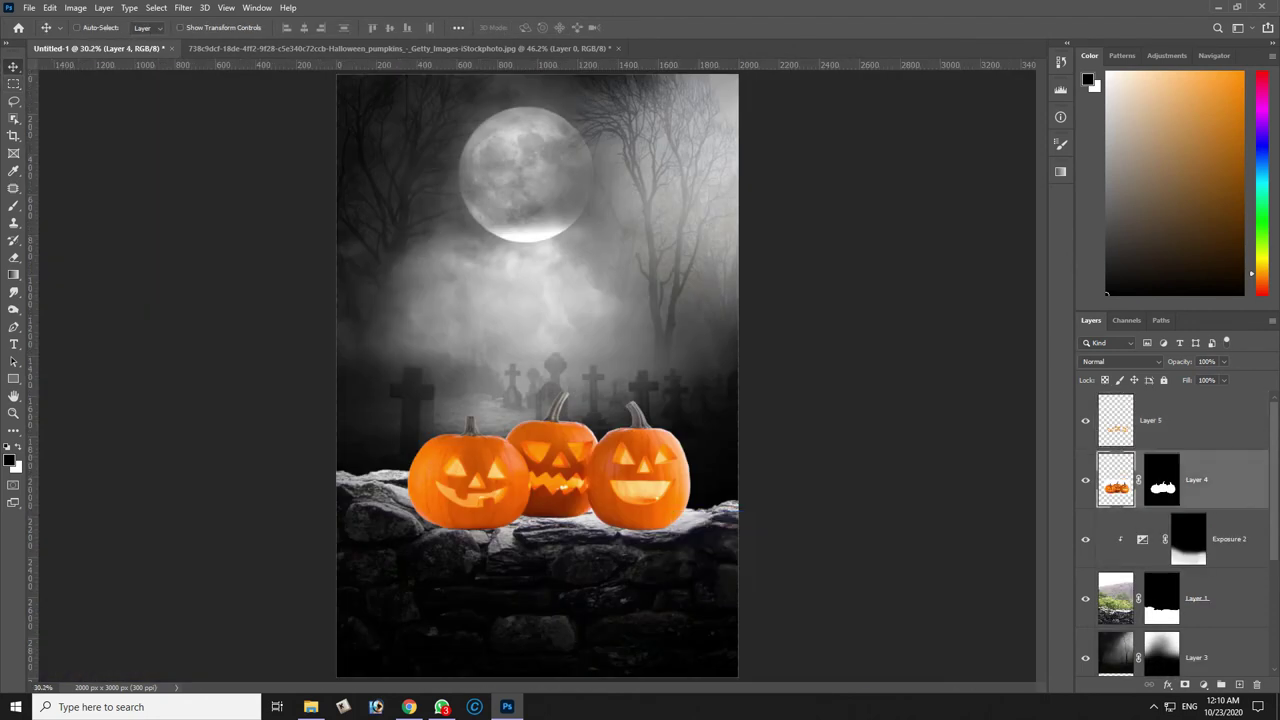
left_click(1203, 684)
left_click(1128, 528)
left_click_drag(690, 227, 726, 227)
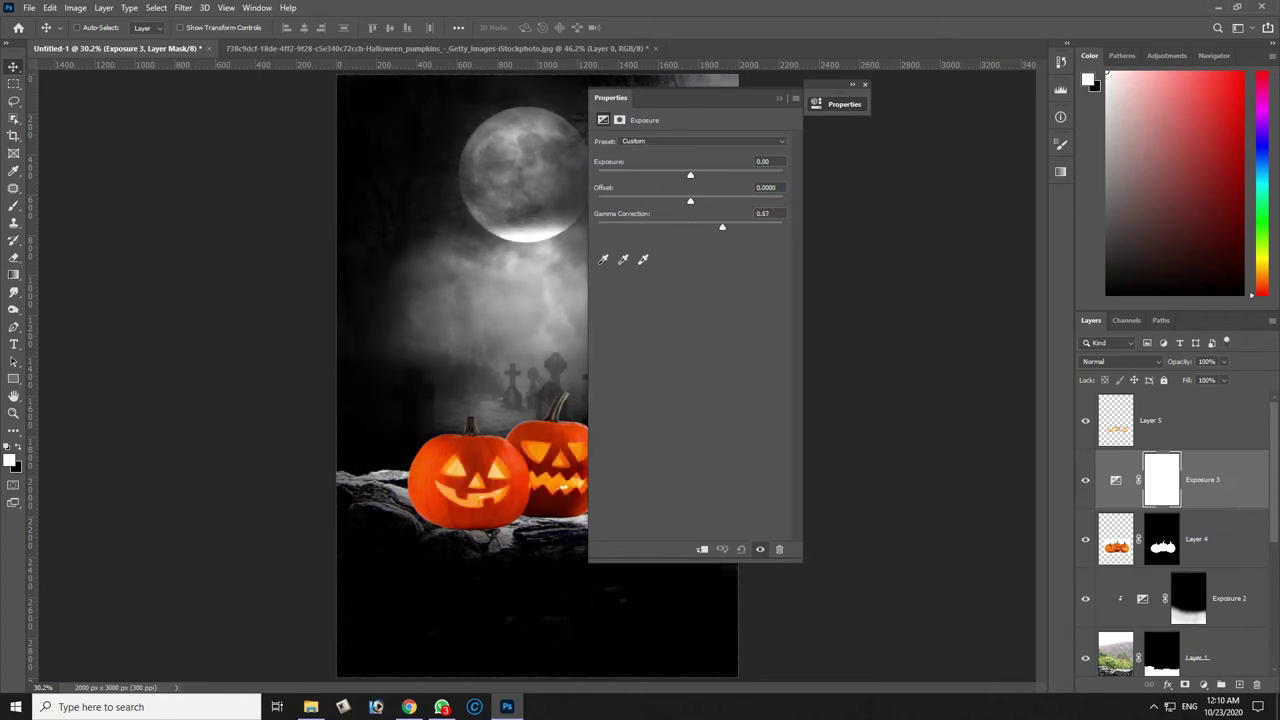
left_click_drag(690, 175, 674, 175)
left_click_drag(727, 227, 691, 201)
key("ctrl+alt+g")
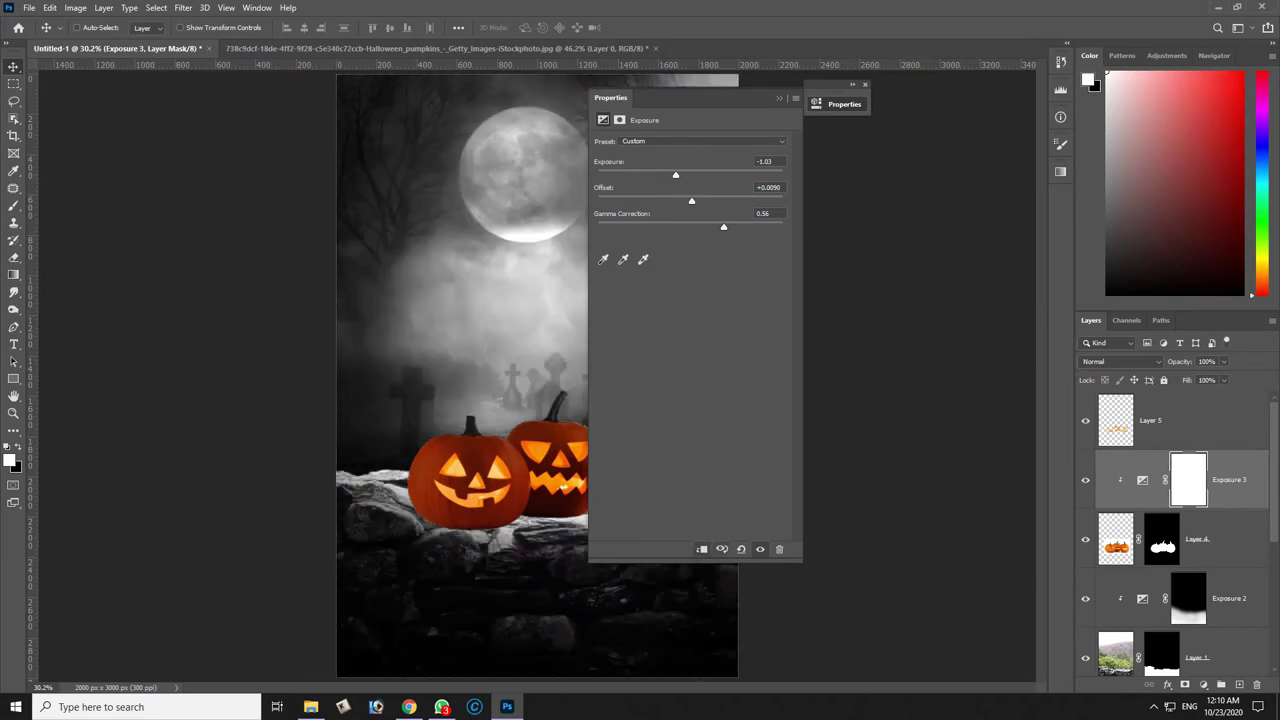
left_click(844, 104)
left_click_drag(830, 84, 990, 77)
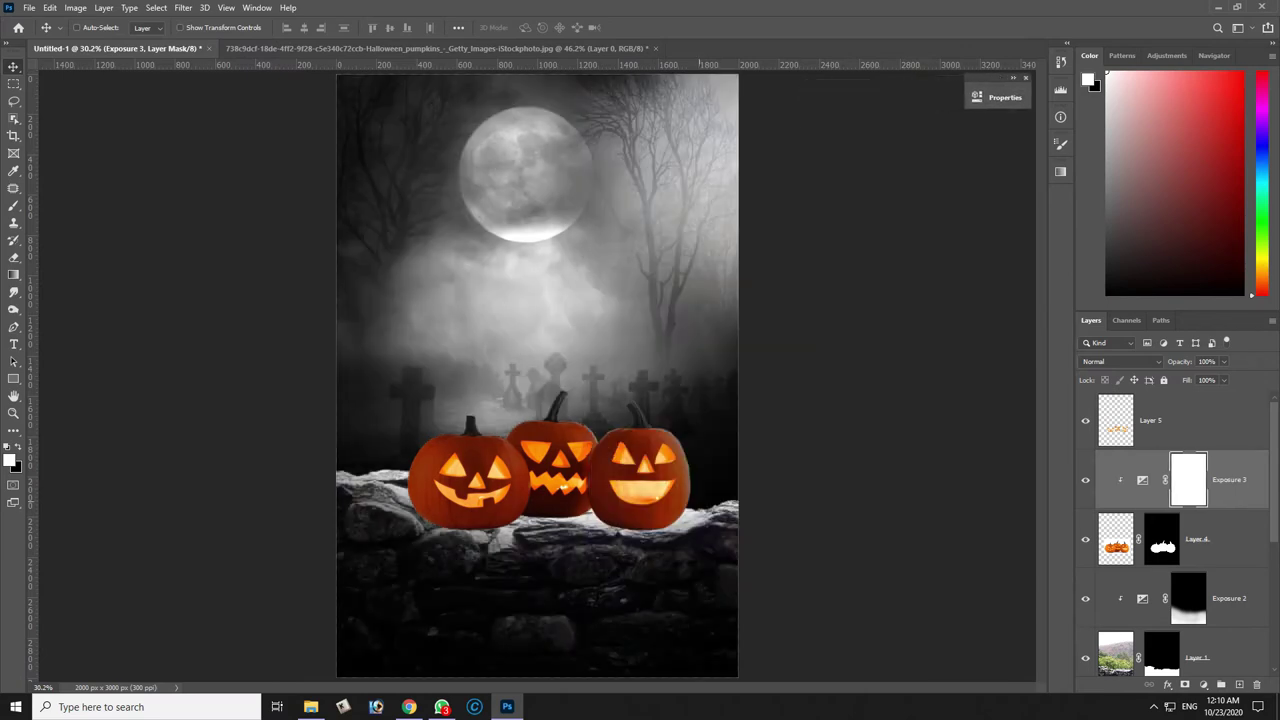
Invert the Exposure mask and paint white along the pumpkins' bottoms at 35, then higher opacity.
key("ctrl+i")
key("b")
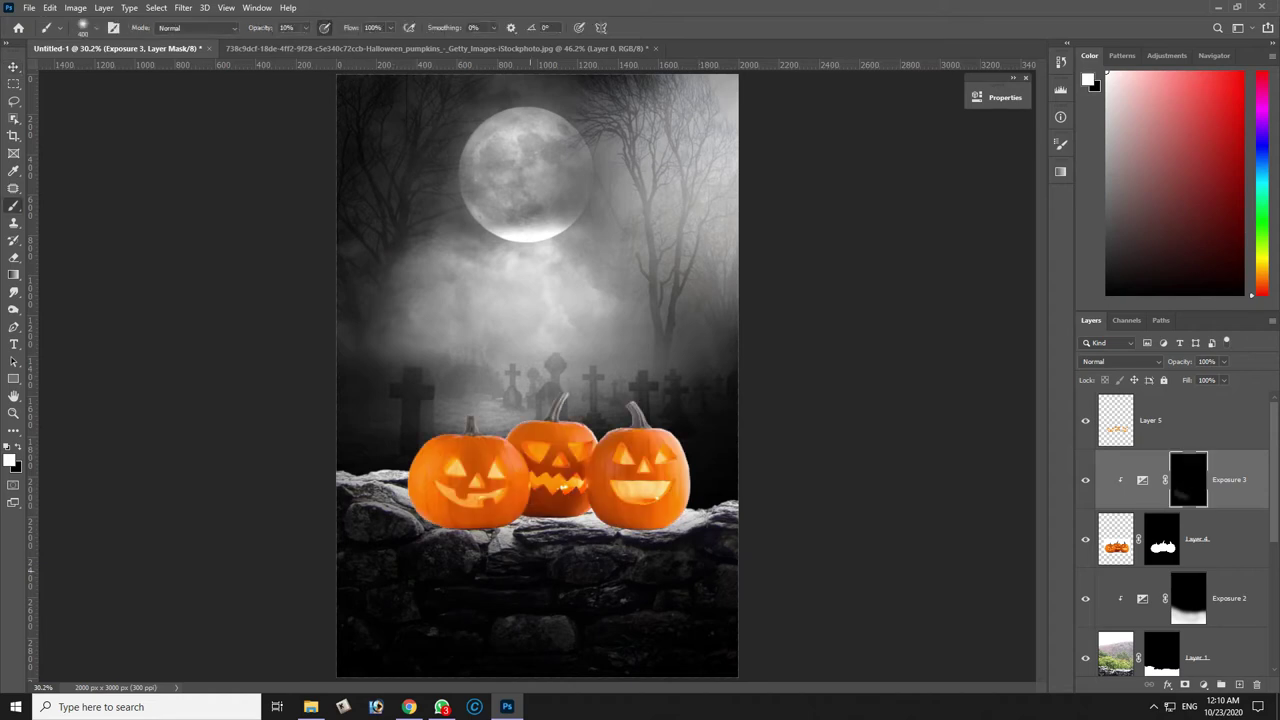
type("35")
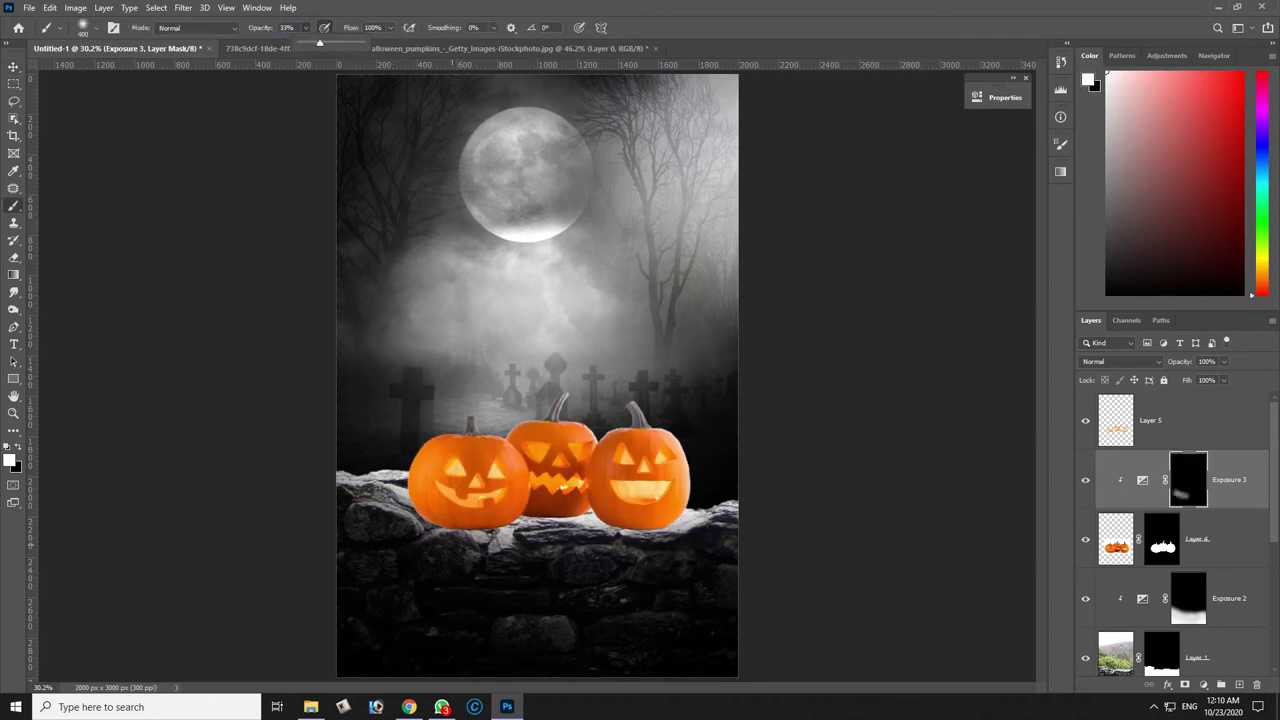
left_click_drag(420, 470, 510, 525)
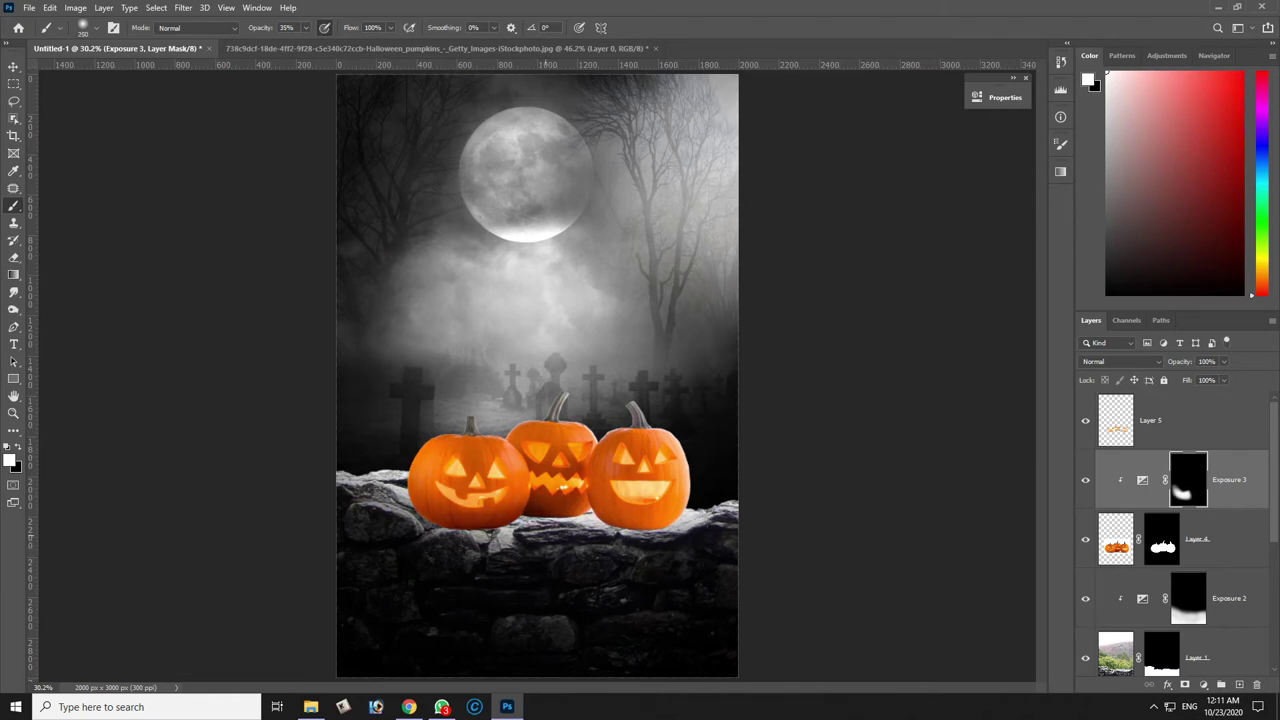
left_click_drag(665, 524, 649, 523)
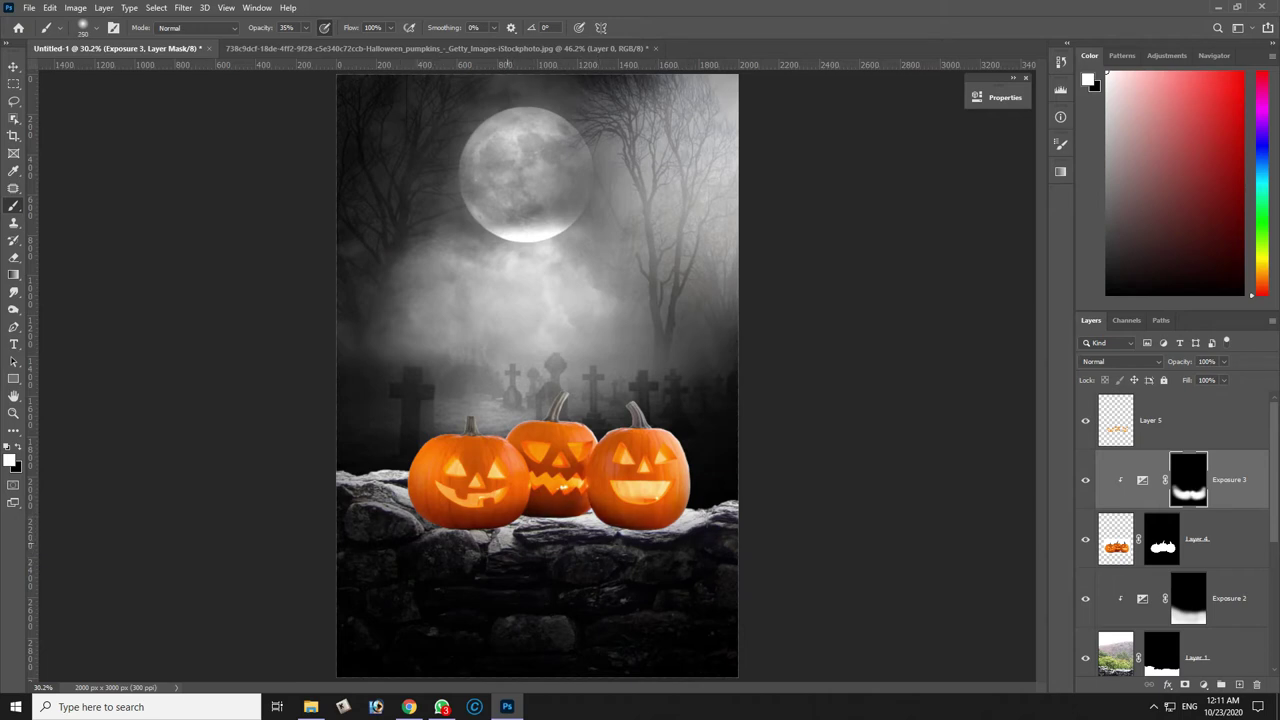
left_click(306, 27)
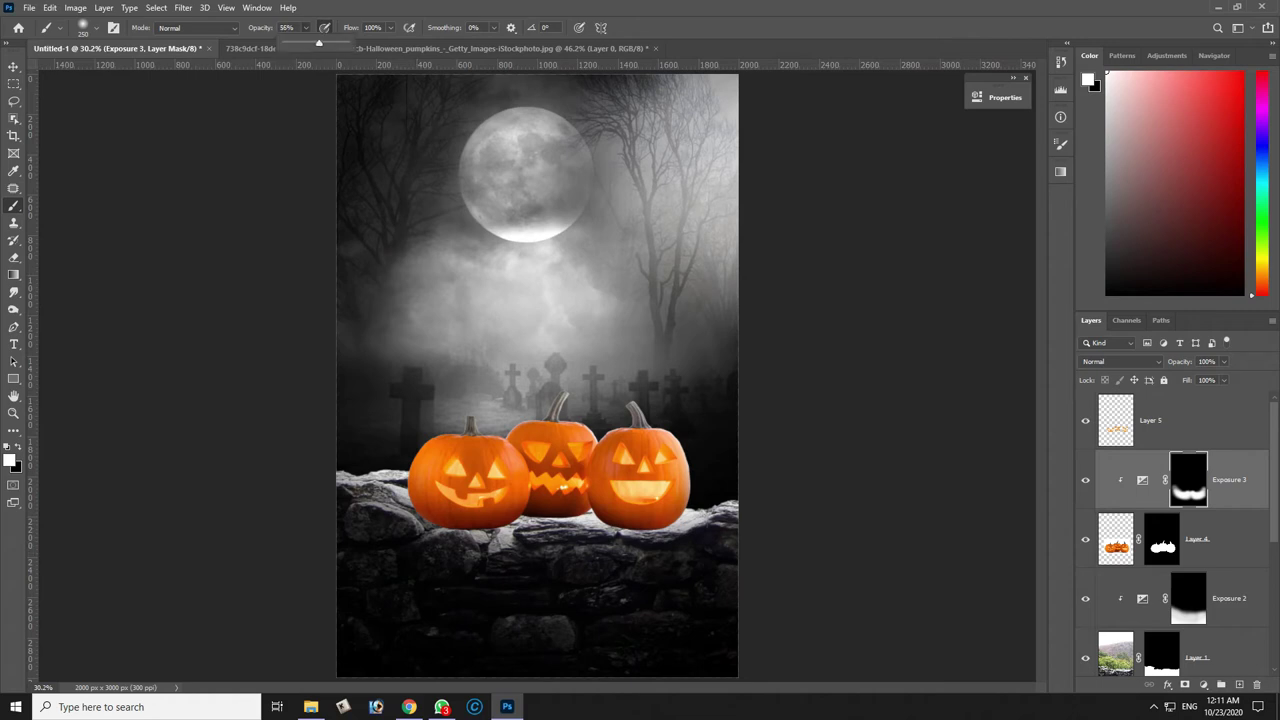
left_click(427, 490)
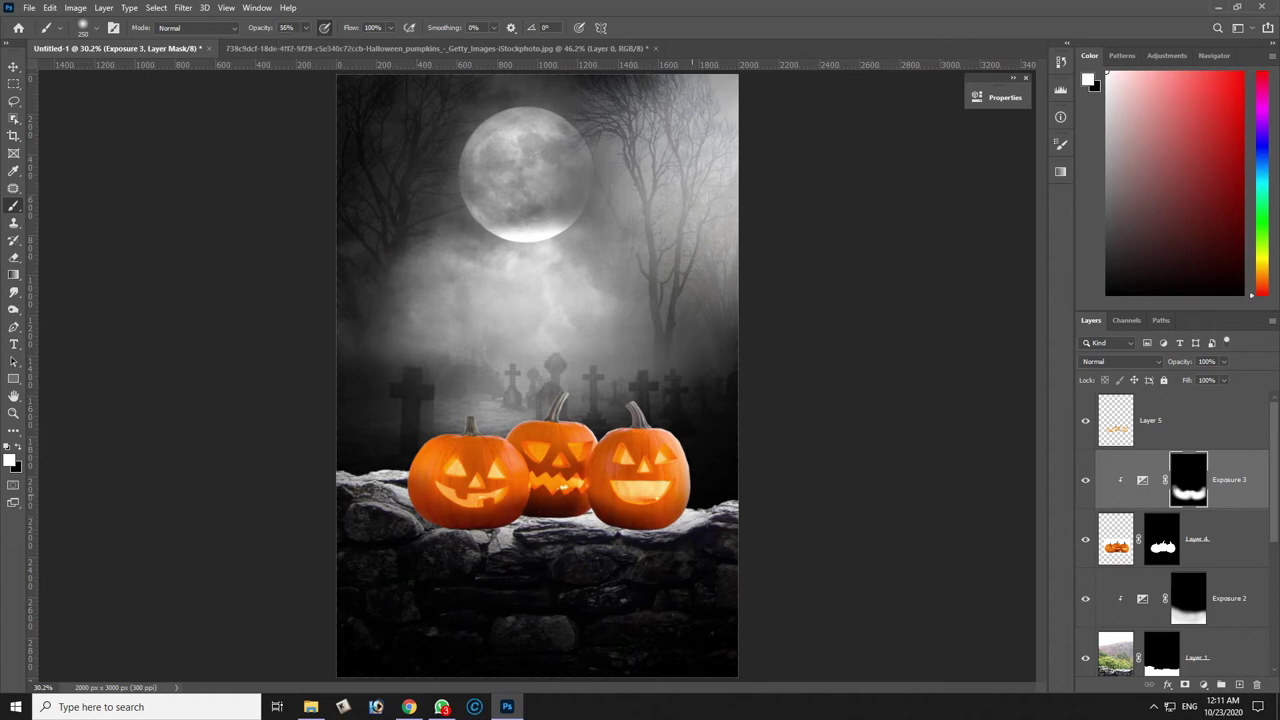
mouse_move(675, 485)
left_mouse_down()
mouse_move(656, 500)
mouse_move(665, 505)
left_mouse_up()
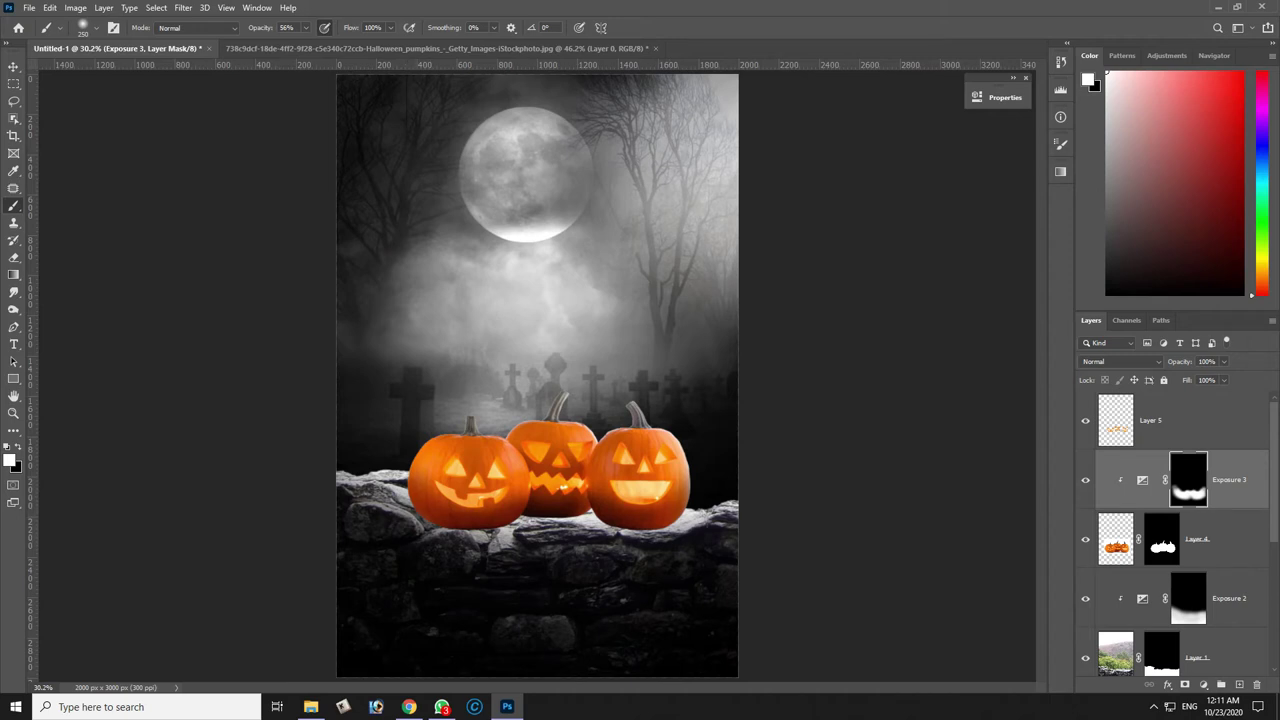
left_click(1202, 684)
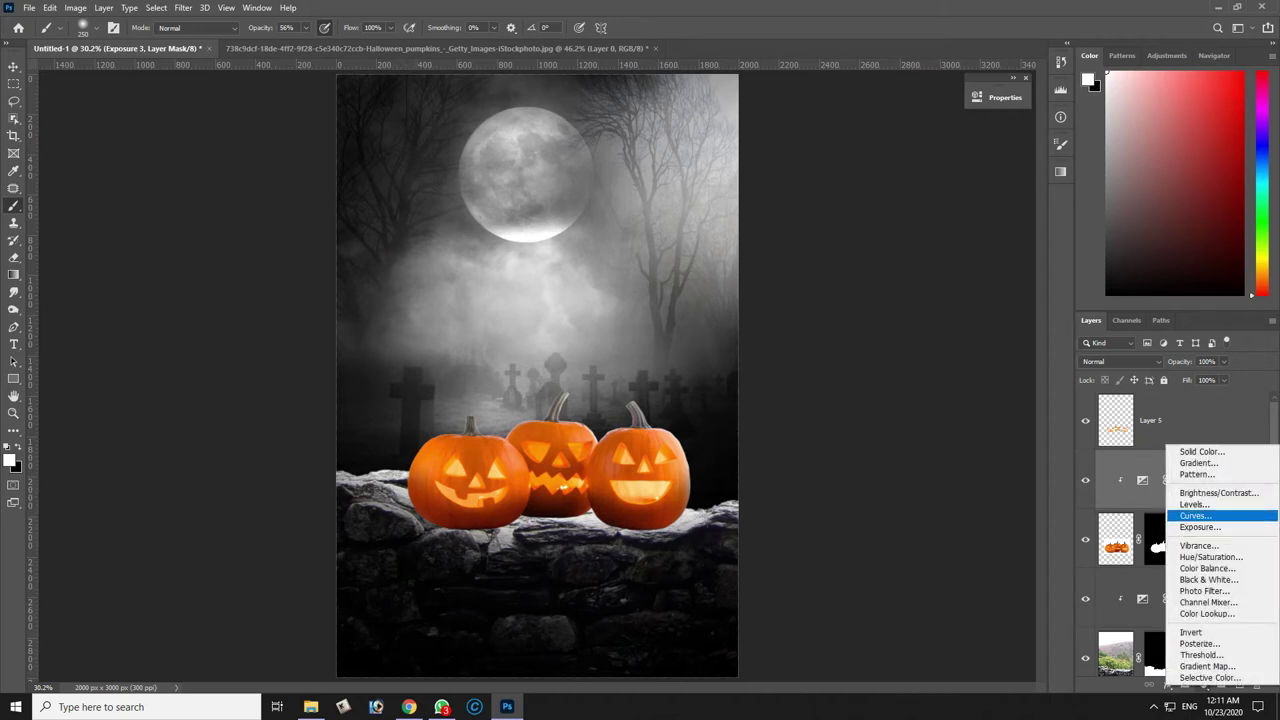
Add a darkening Curves adjustment clipped to the pumpkins, masked to the area under the right pumpkin.
left_click(1195, 515)
left_click_drag(876, 232, 876, 257)
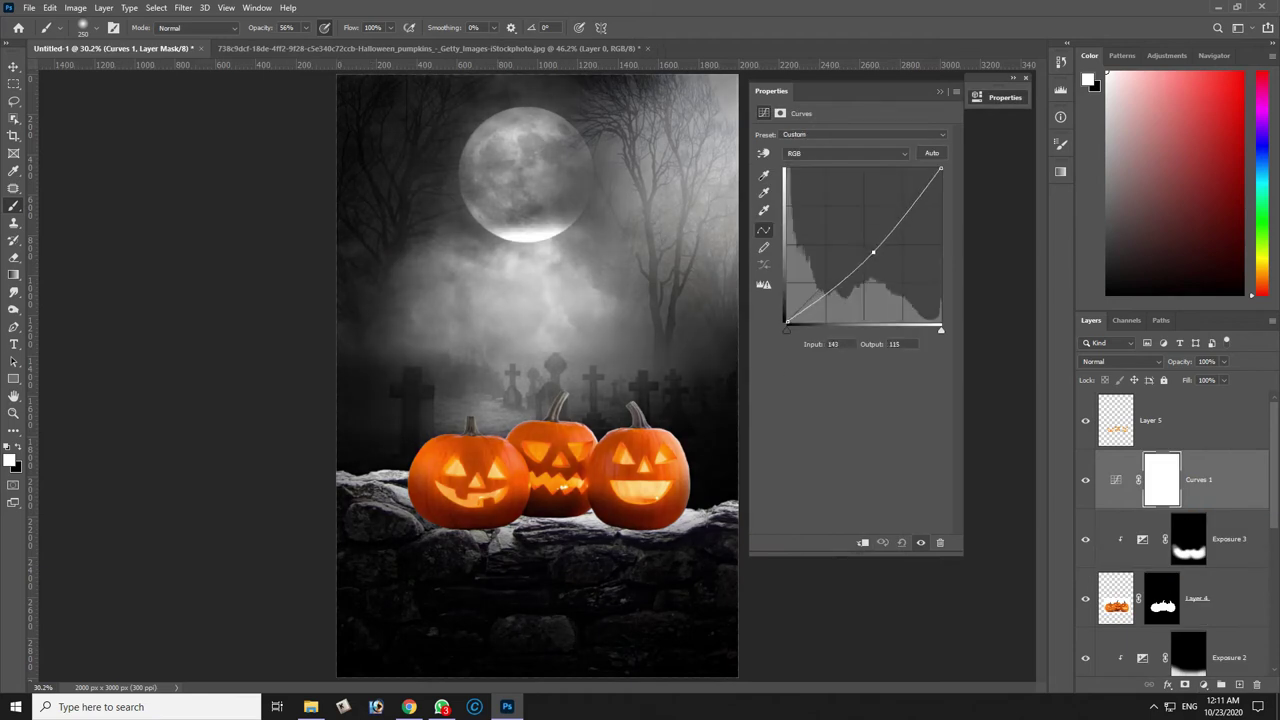
key("ctrl+alt+g")
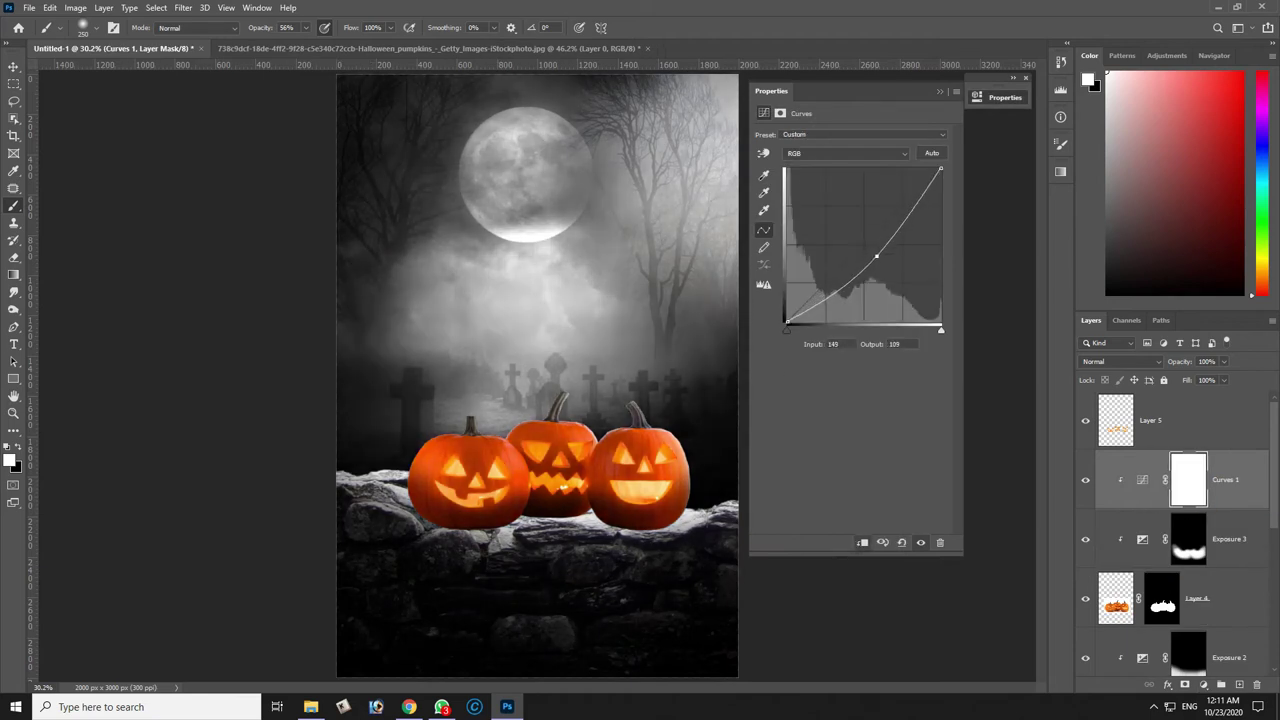
key("ctrl+i")
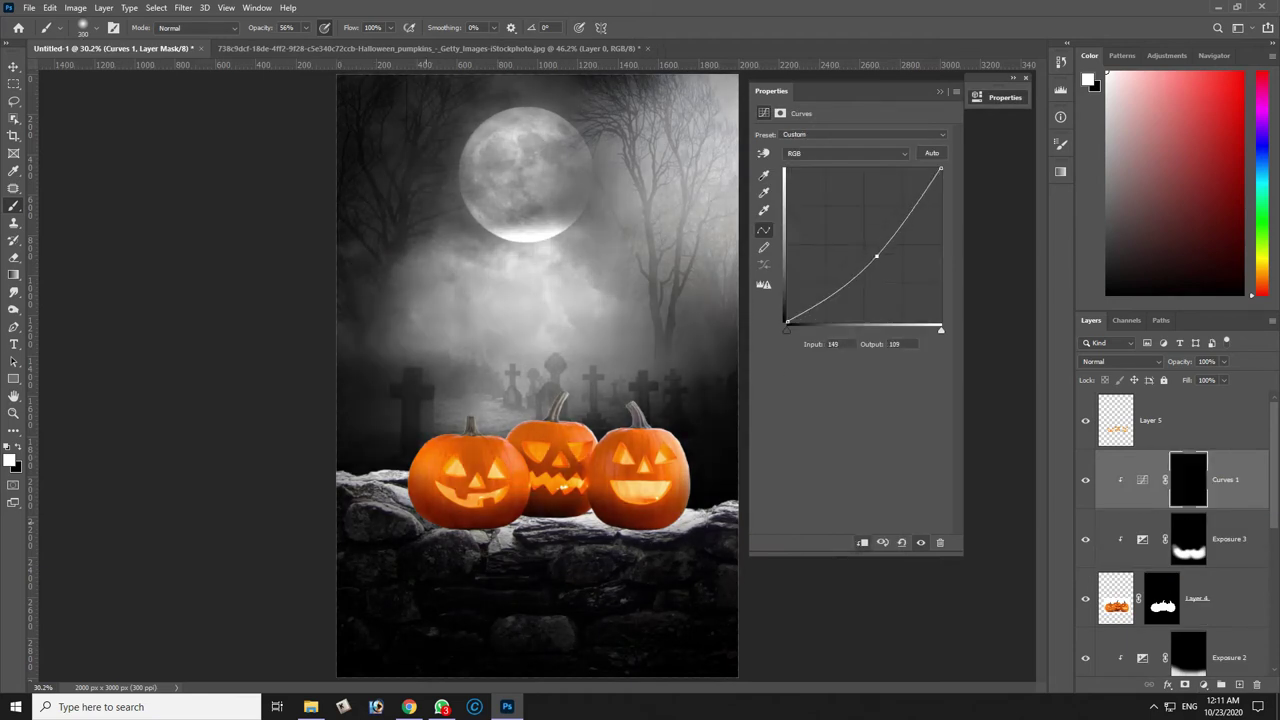
left_click_drag(626, 520, 672, 518)
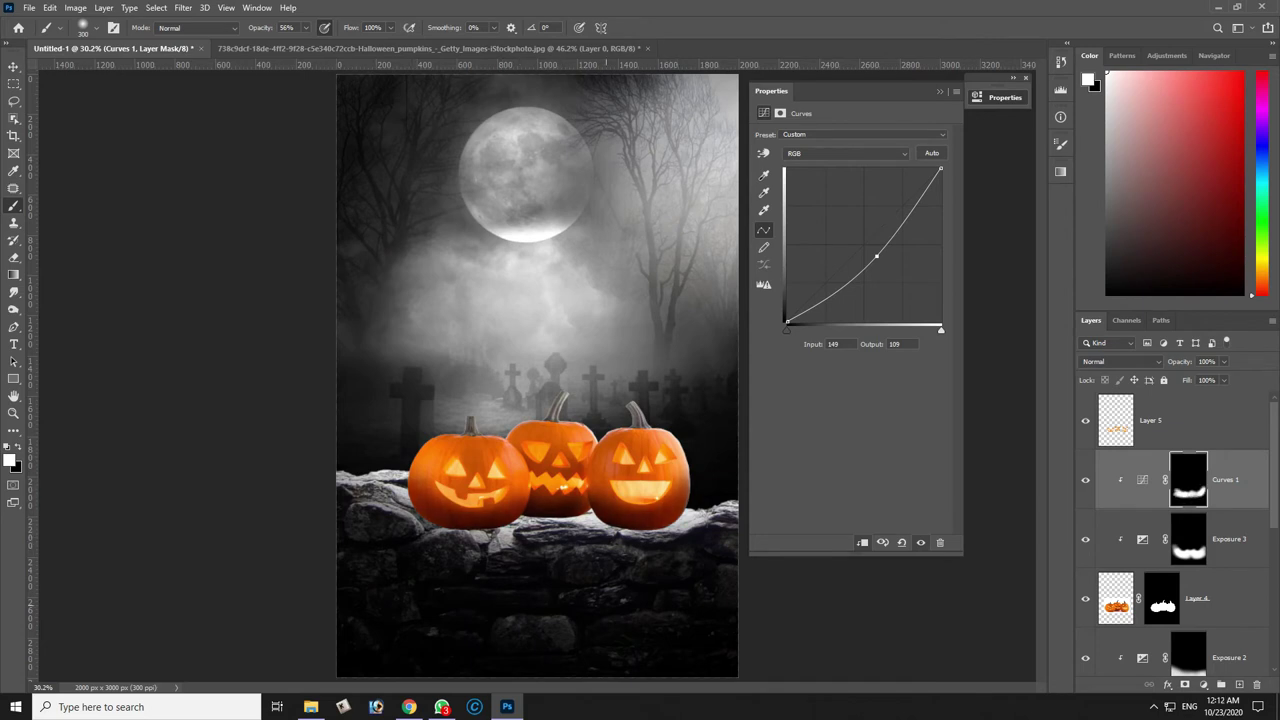
Set Layer 5's blend mode to Color Dodge, then select Layer 3 from the canvas layer list.
key("v")
left_click(1150, 420)
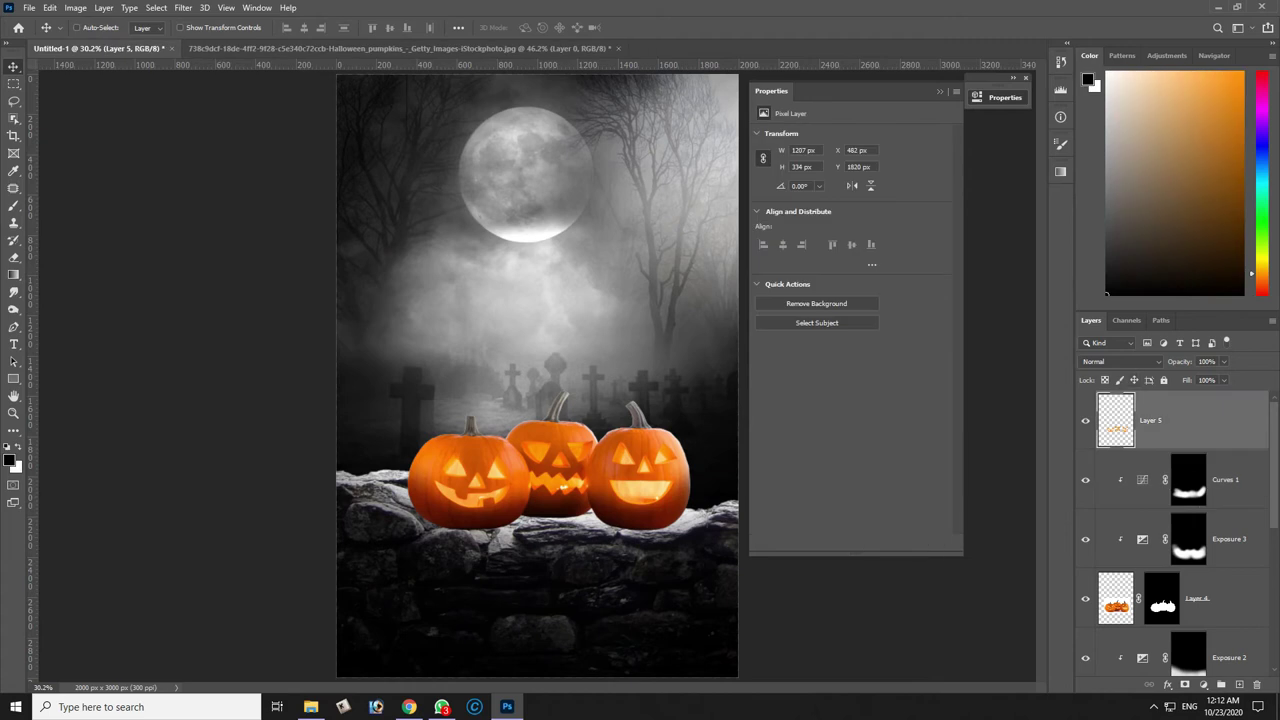
left_click(1120, 361)
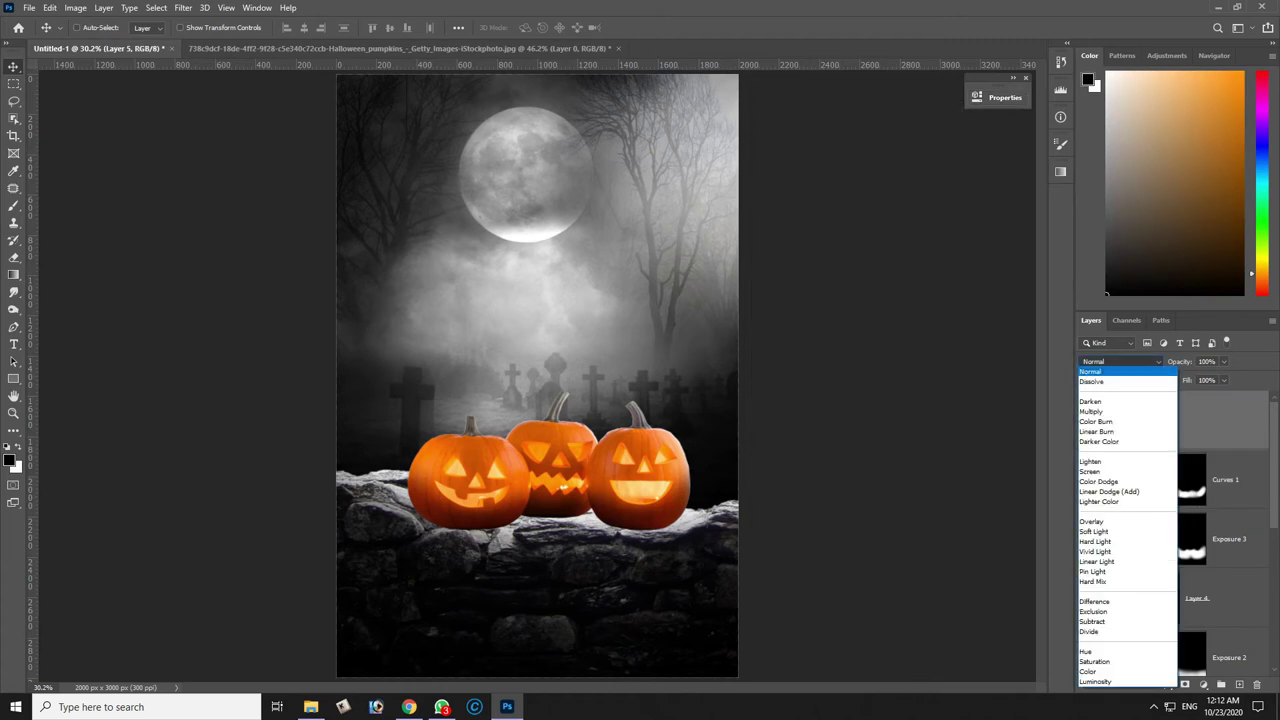
left_click(1098, 481)
right_click(650, 514)
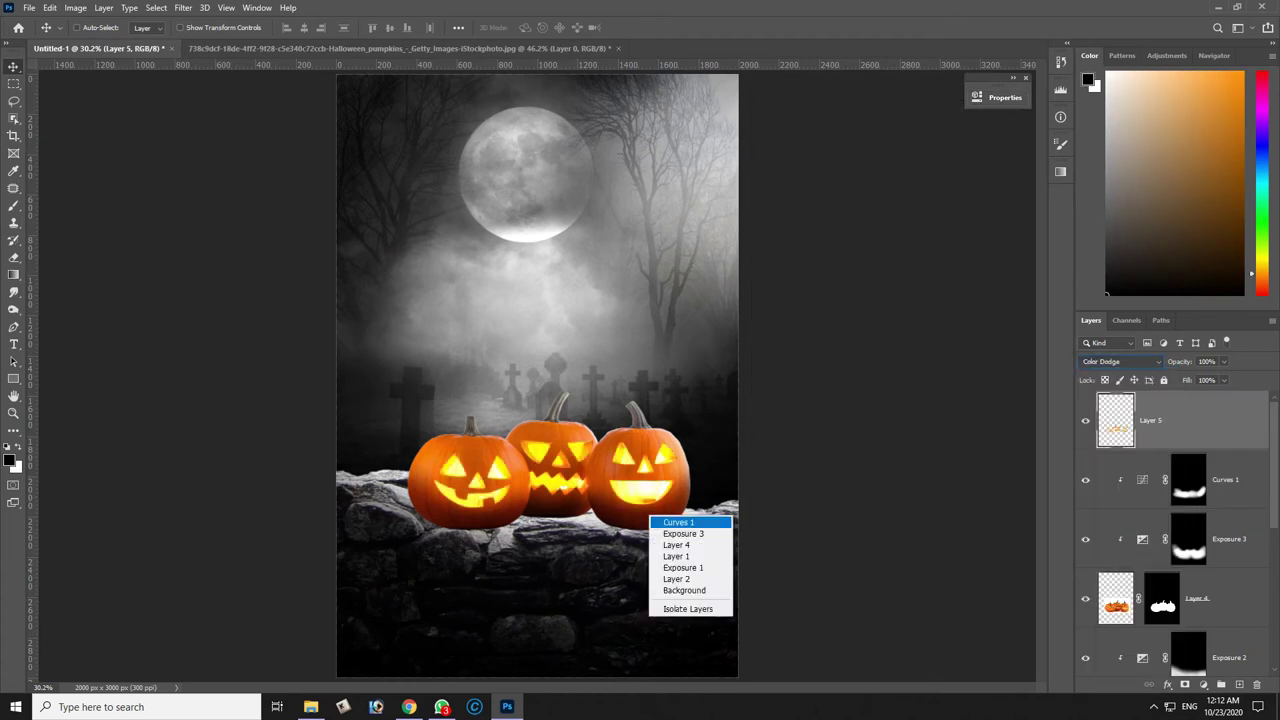
left_click(680, 580)
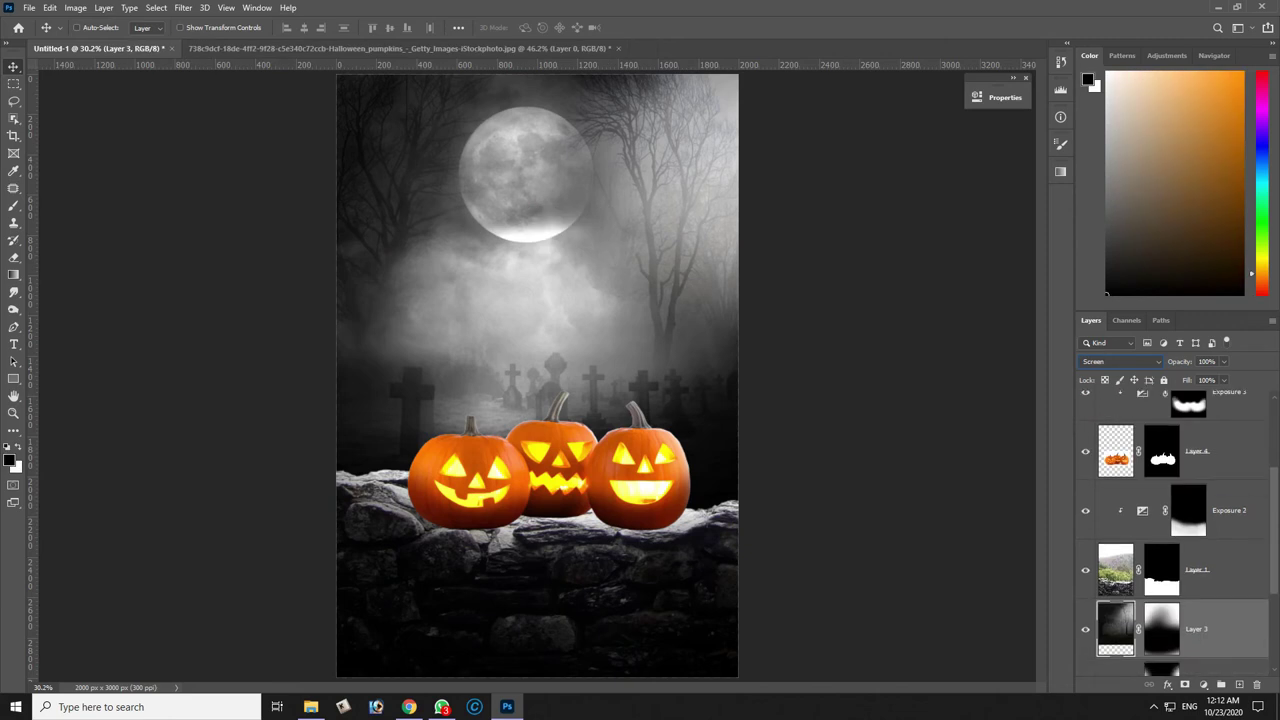
left_click(1203, 685)
key("Escape")
scroll(1180, 530, "down", 1)
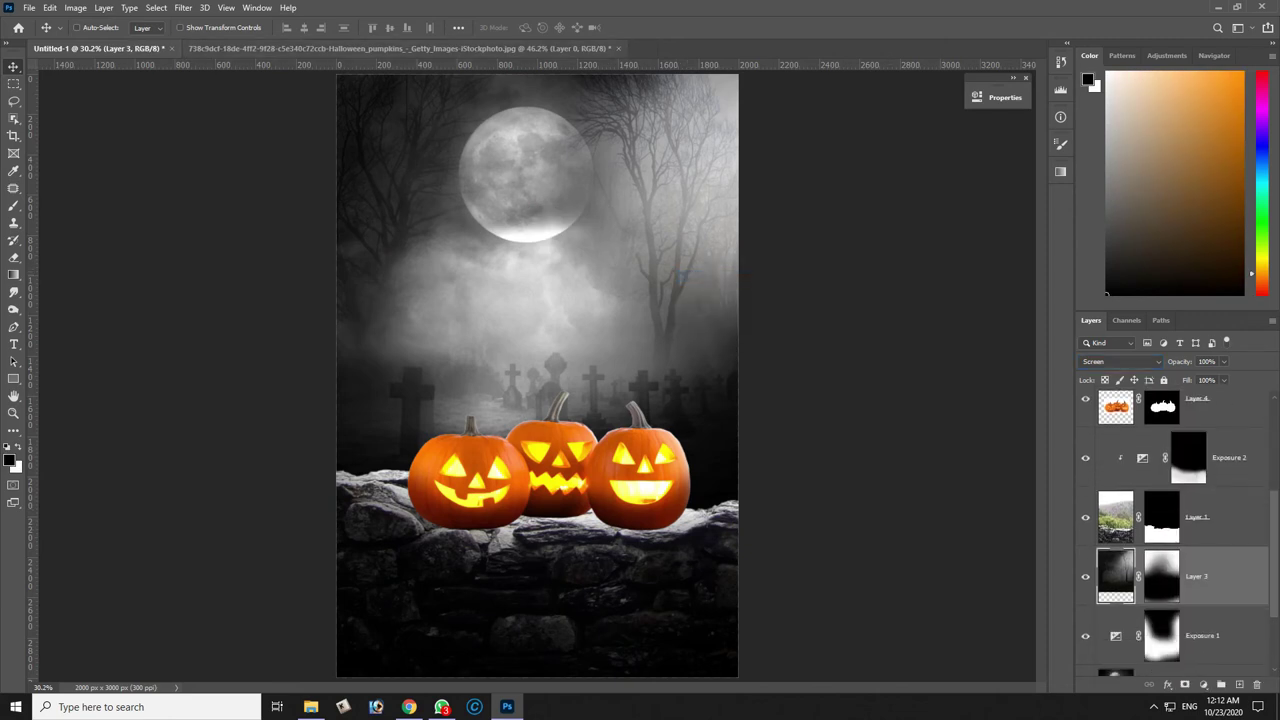
Apply a Gaussian Blur to the tree layer, Layer 3.
left_click(183, 7)
mouse_move(191, 158)
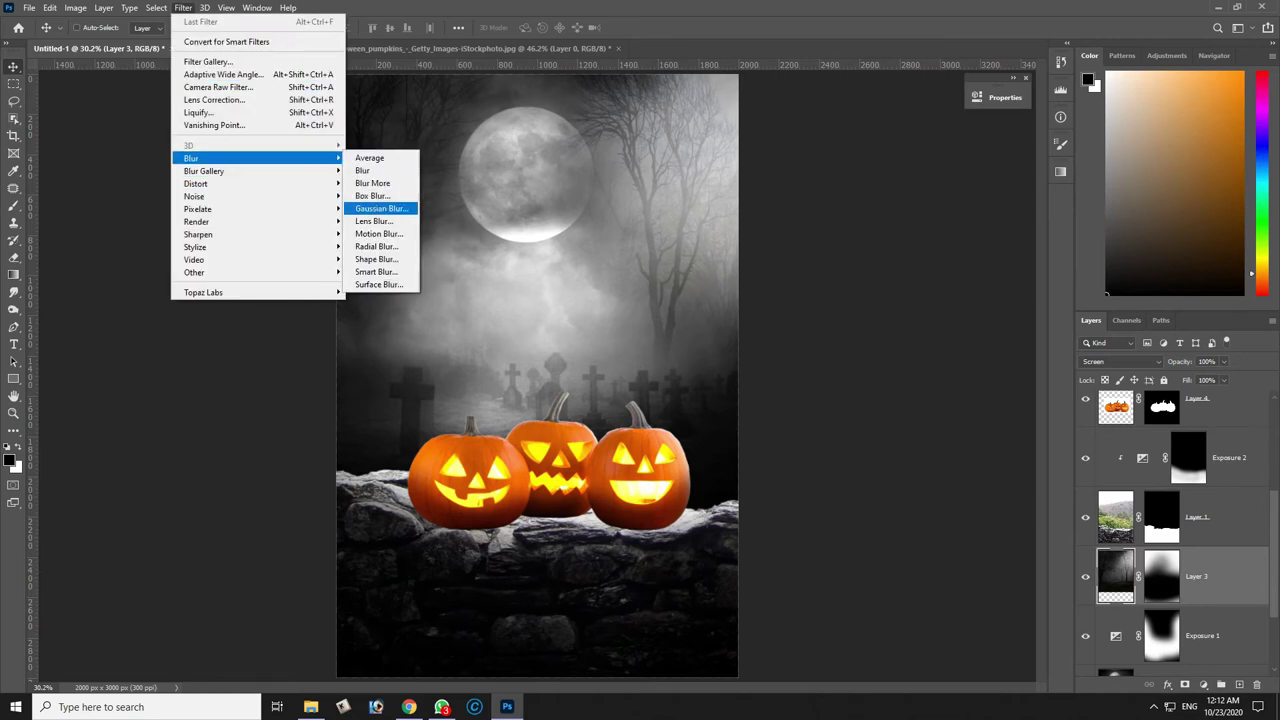
left_click(375, 209)
key("Return")
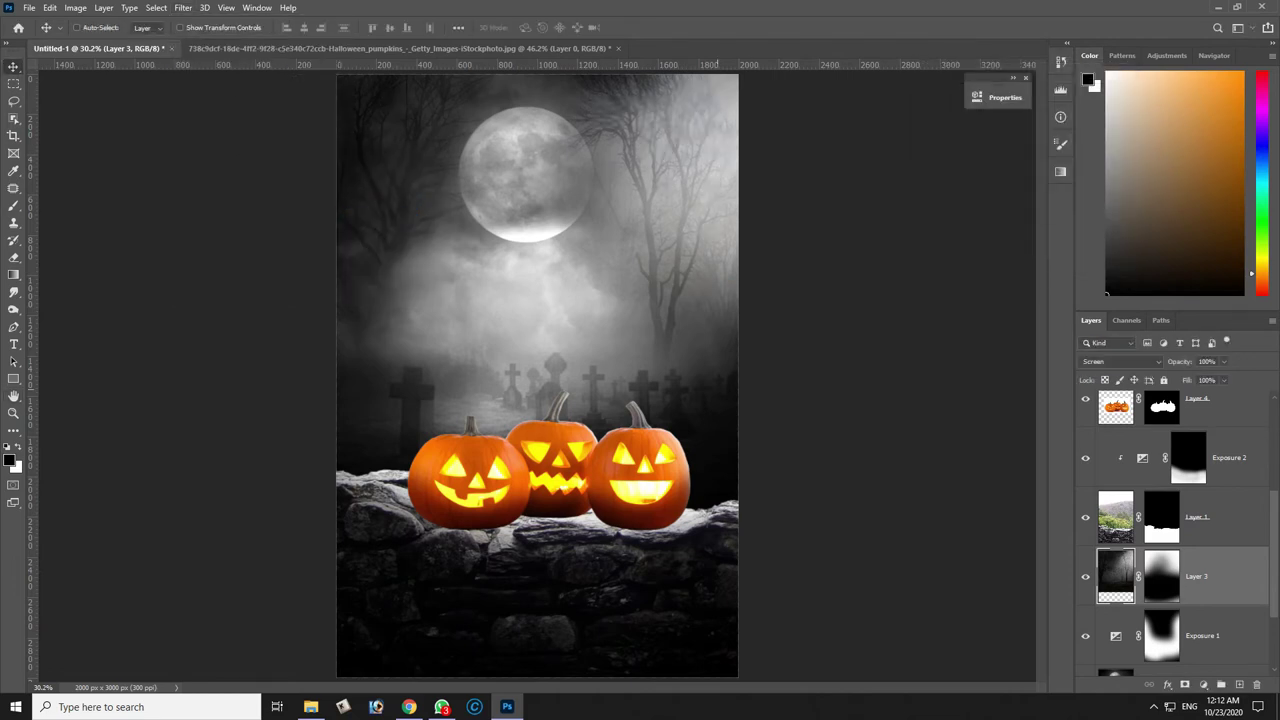
scroll(1180, 530, "down", 2)
Apply a 3 px Field Blur with two blur points to Layer 2, the moon and fog.
left_click(1150, 604)
left_click(183, 7)
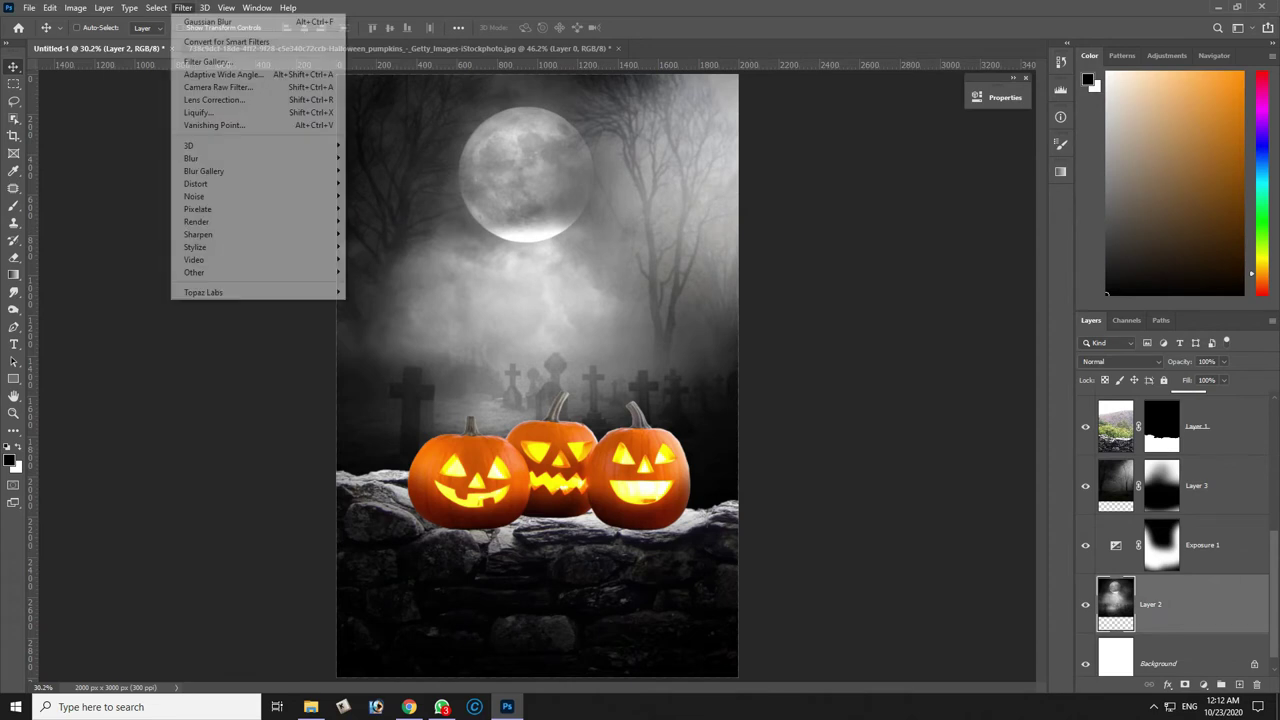
left_click(370, 171)
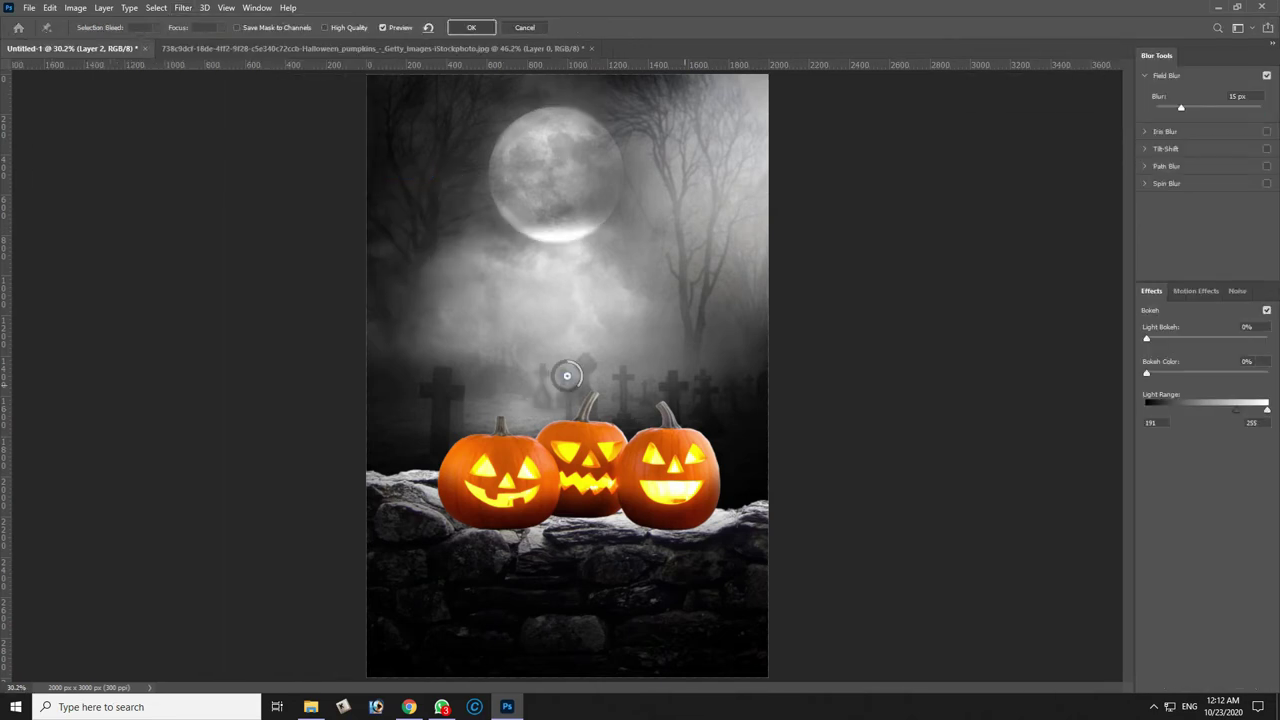
left_click_drag(566, 375, 410, 320)
left_click(565, 411)
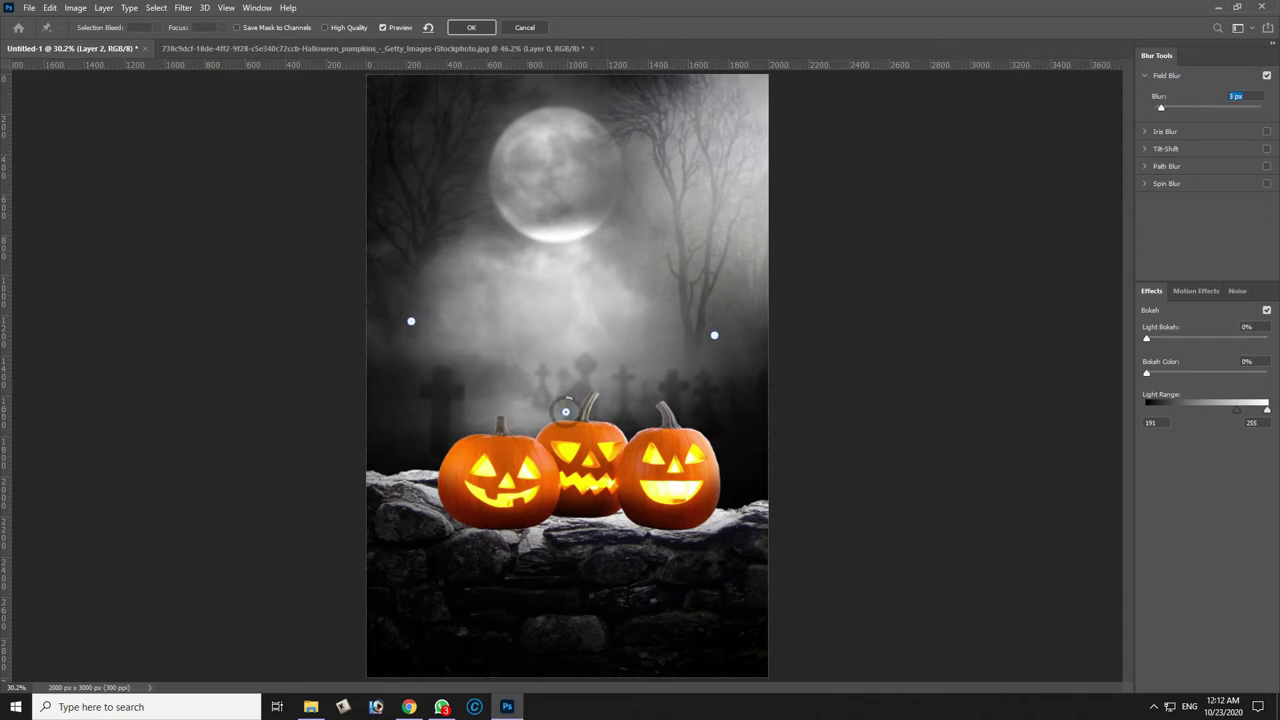
left_click_drag(565, 411, 595, 410)
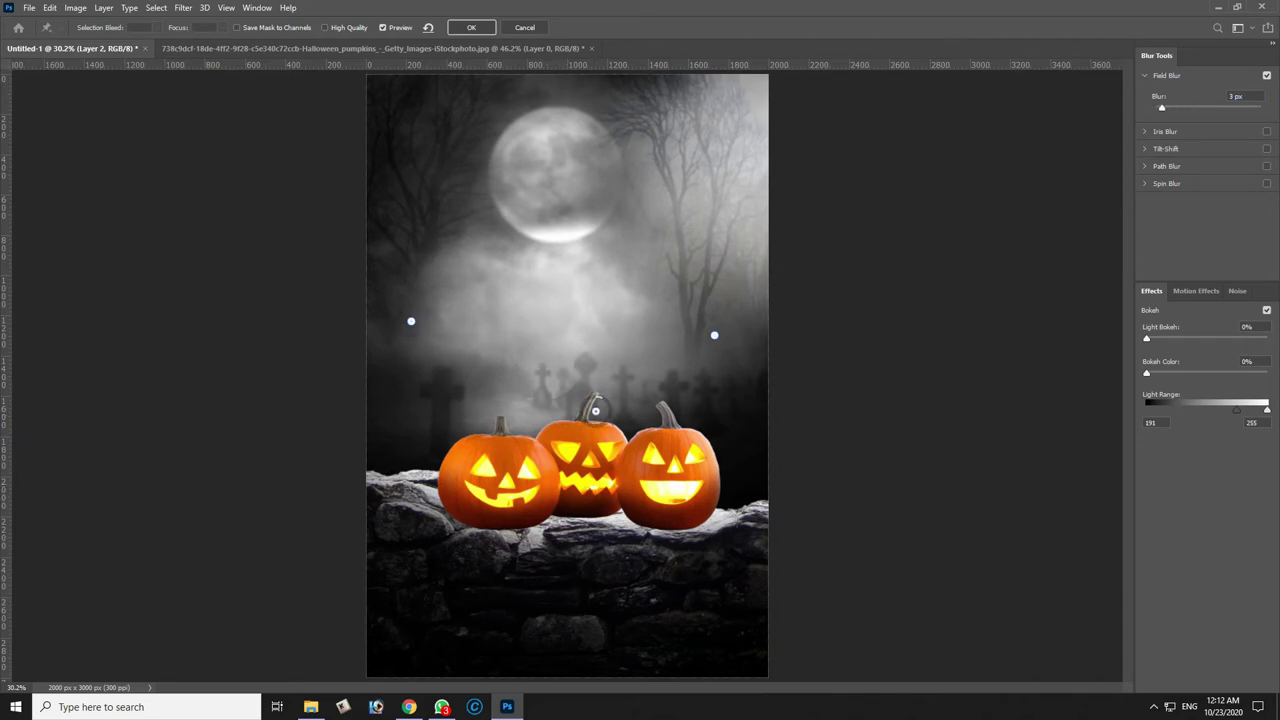
left_click(471, 27)
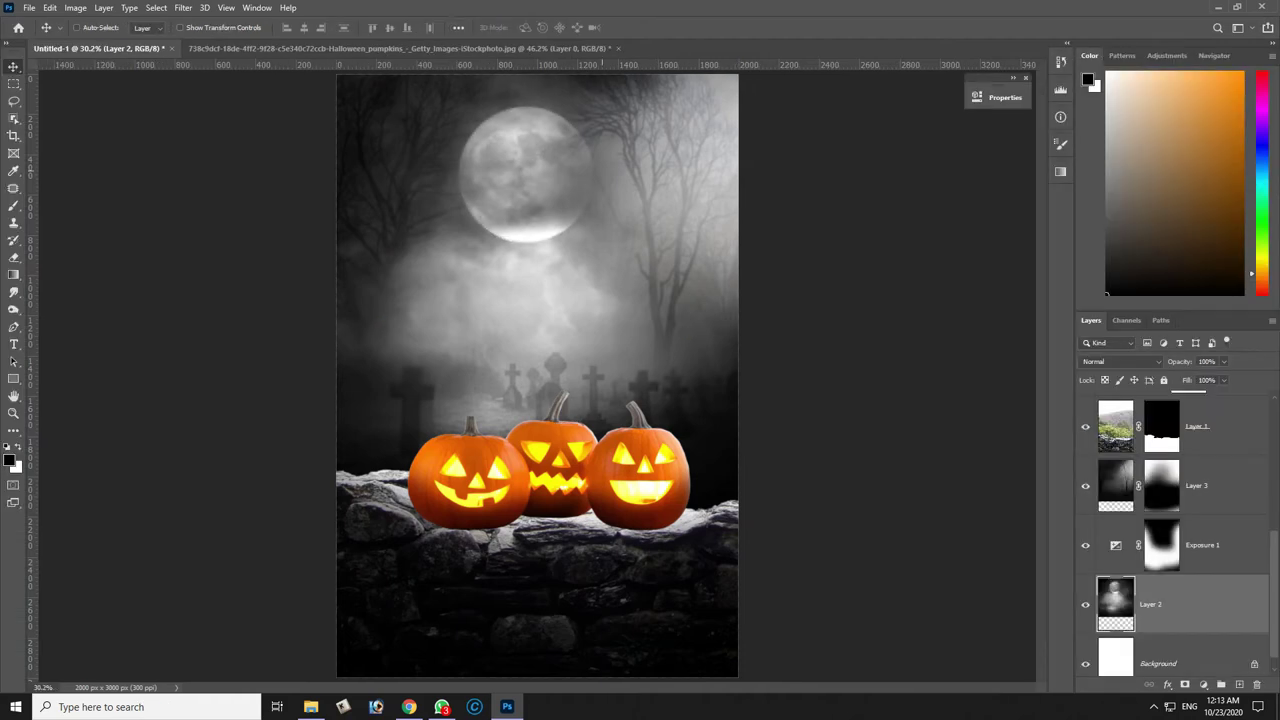
Add an unclipped colorized Hue/Saturation layer: Hue 209, Saturation 44, Lightness -13.
key("alt+bracketright")
key("alt+bracketright")
left_click(1203, 684)
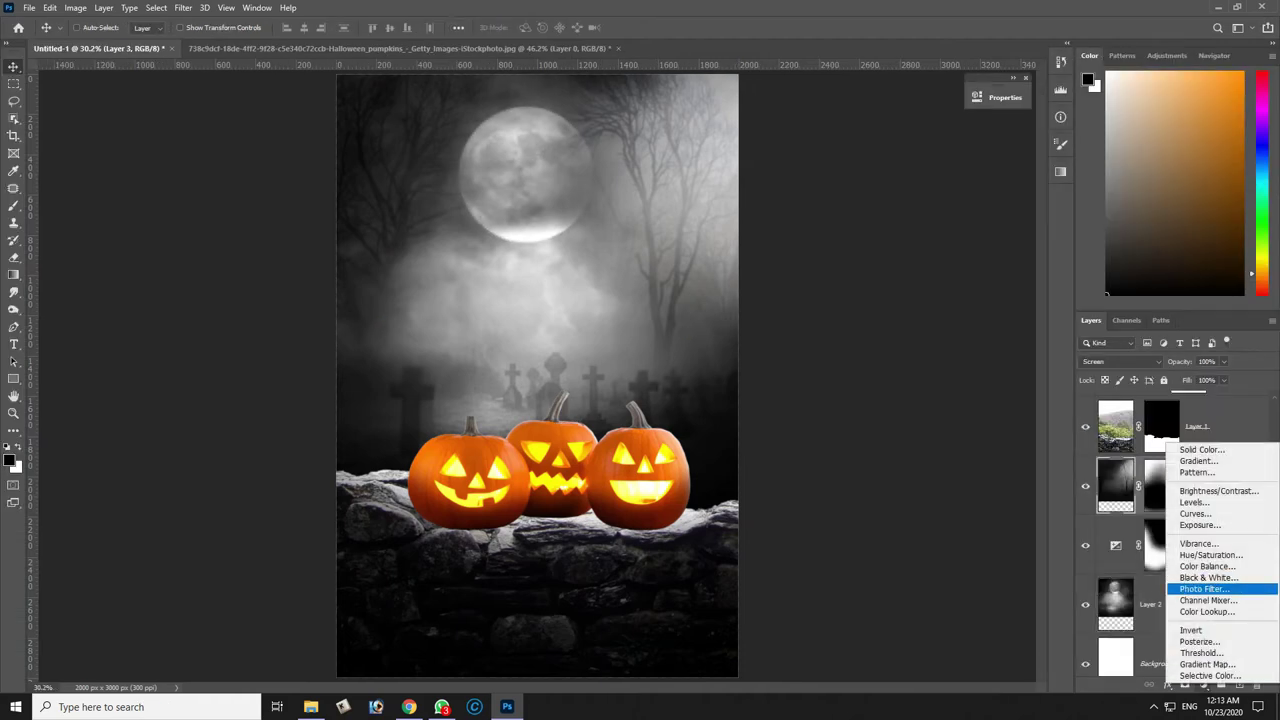
left_click(1195, 568)
left_click(825, 256)
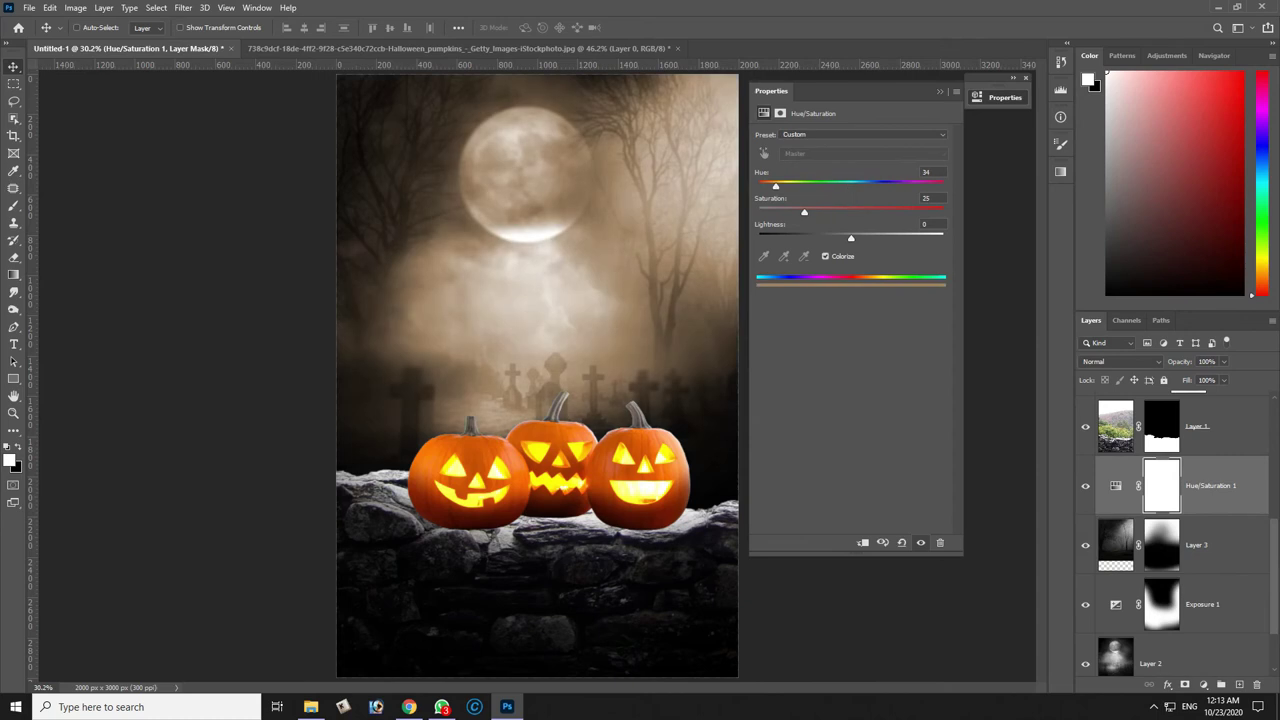
left_click_drag(775, 186, 870, 186)
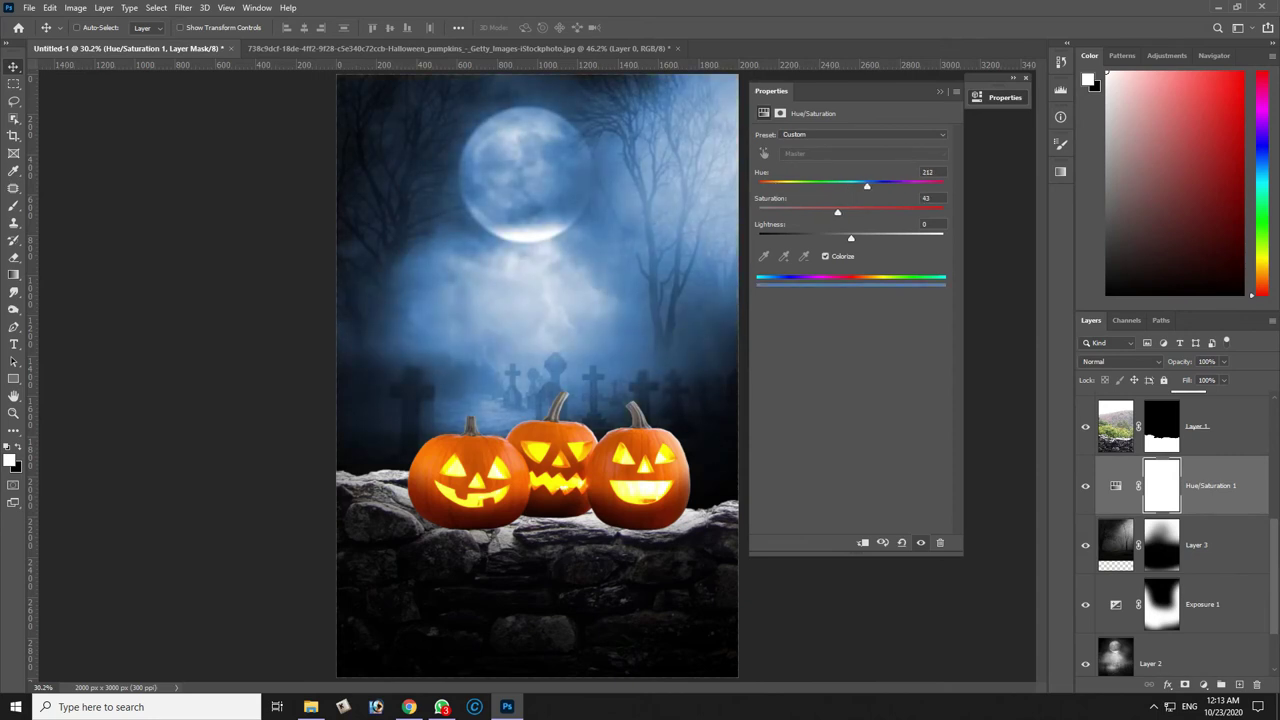
left_click_drag(851, 238, 839, 238)
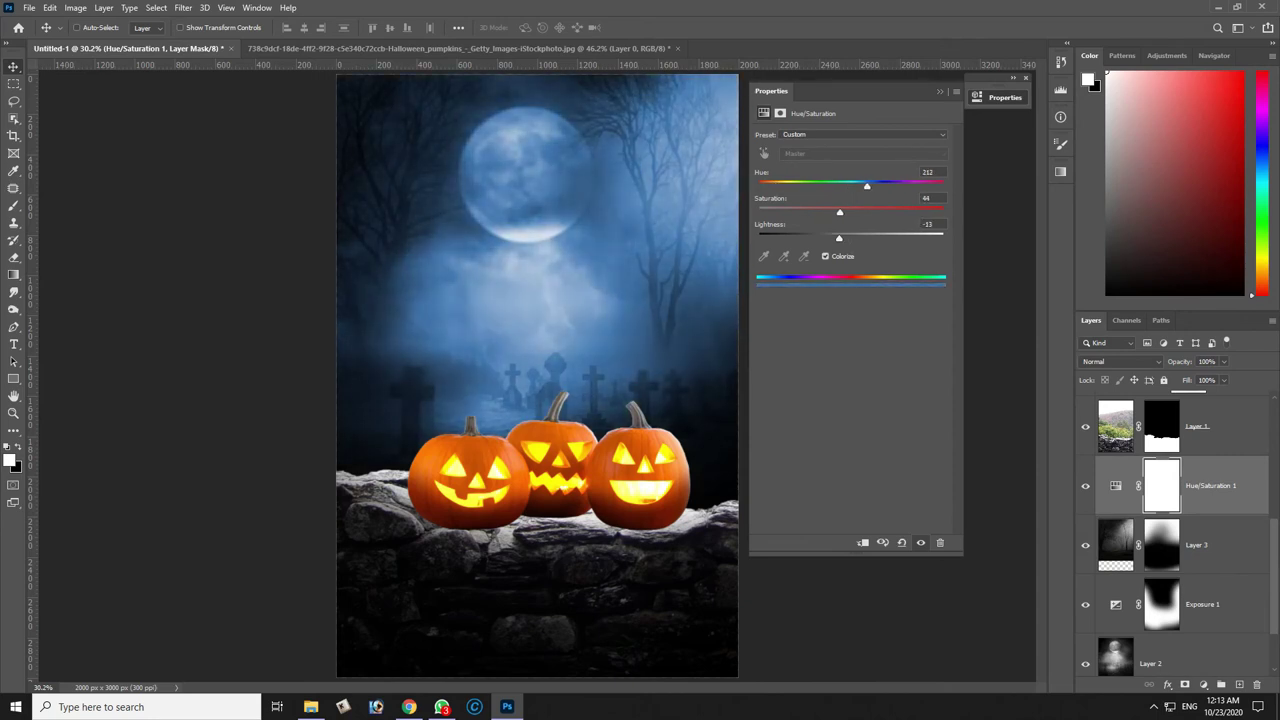
left_click_drag(866, 186, 870, 186)
left_click(862, 542)
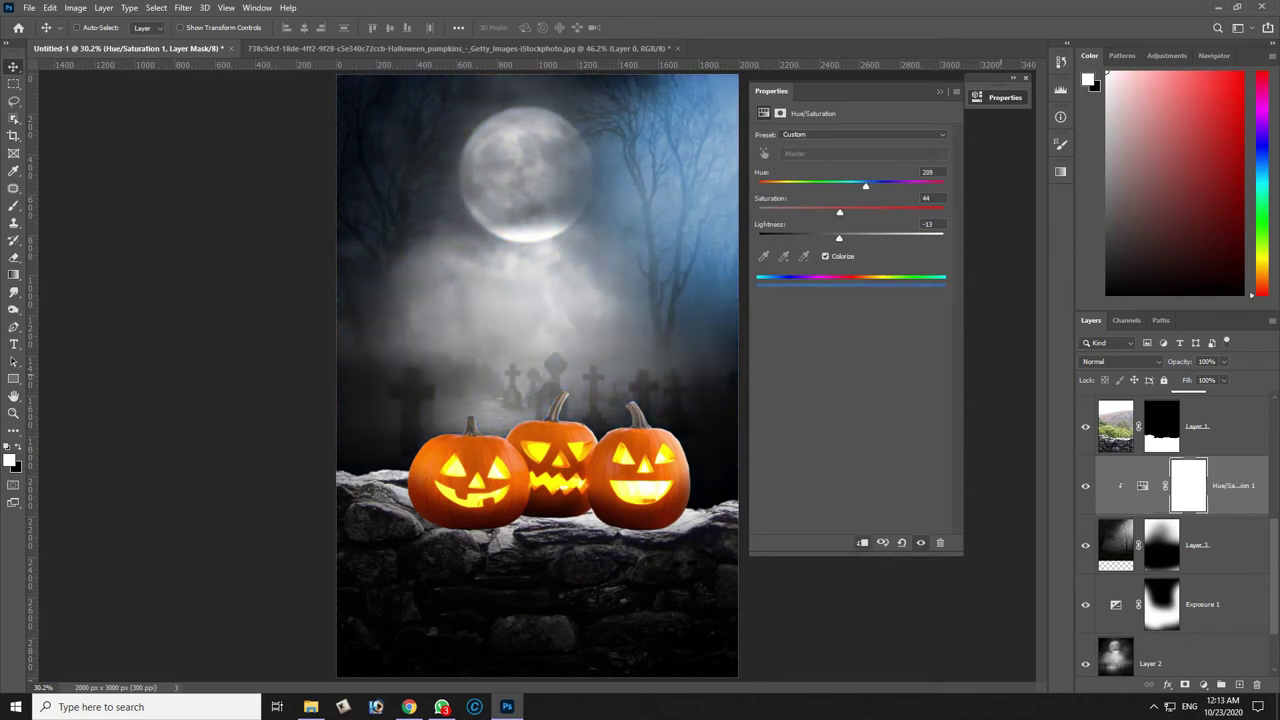
key("ctrl+alt+g")
left_click(1000, 97)
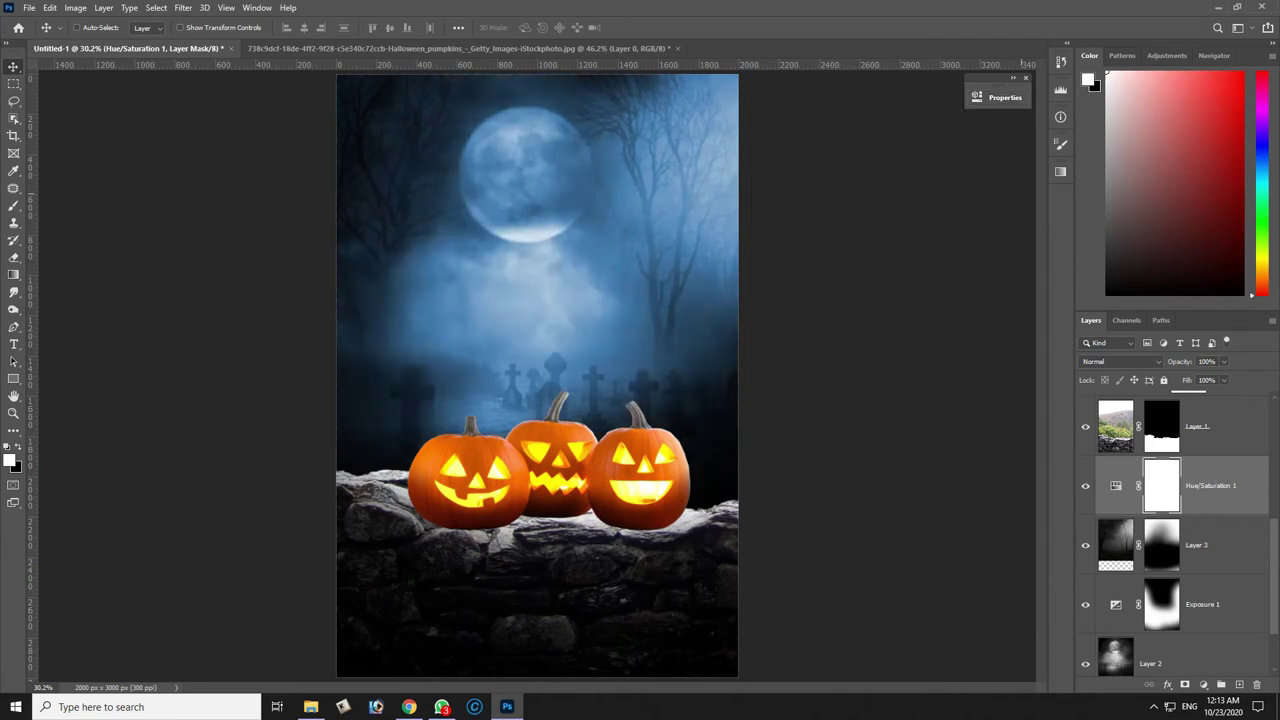
Select the stone-wall Layer 1 and create a new Layer 6 clipped to it.
right_click(666, 506)
left_click(690, 513)
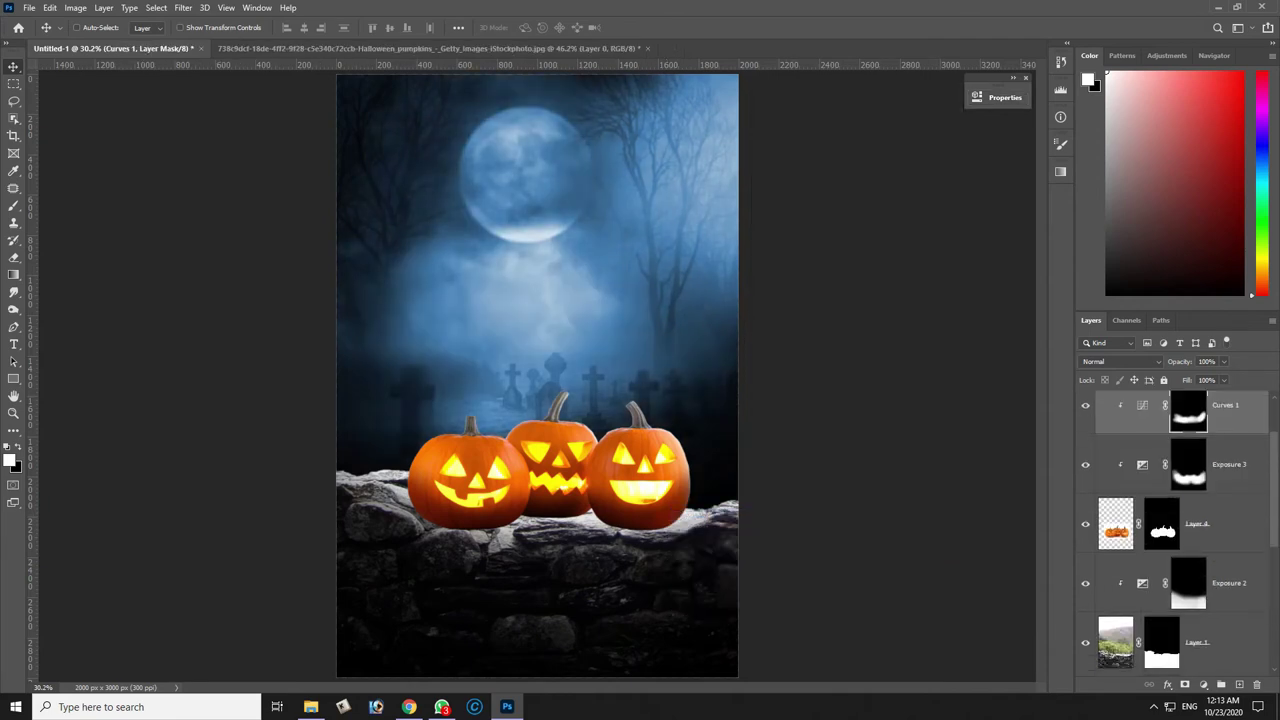
left_click(1116, 493)
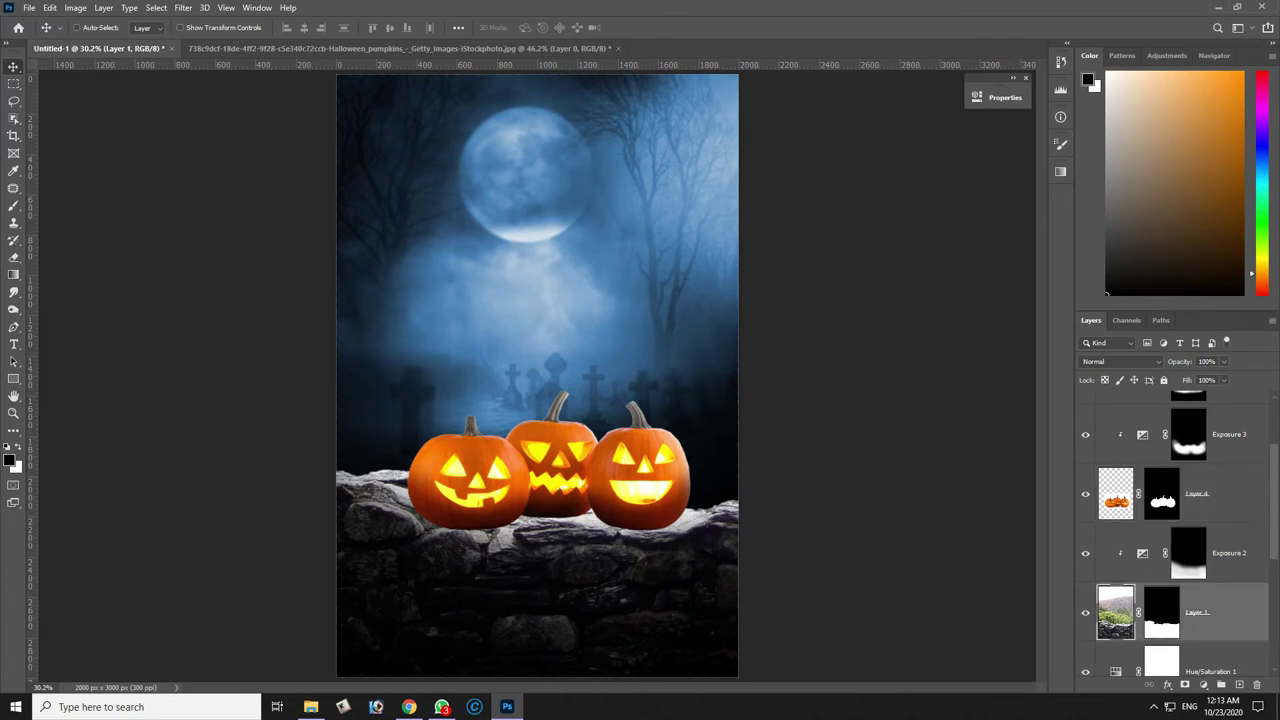
left_click(1197, 612)
key("ctrl+shift+n")
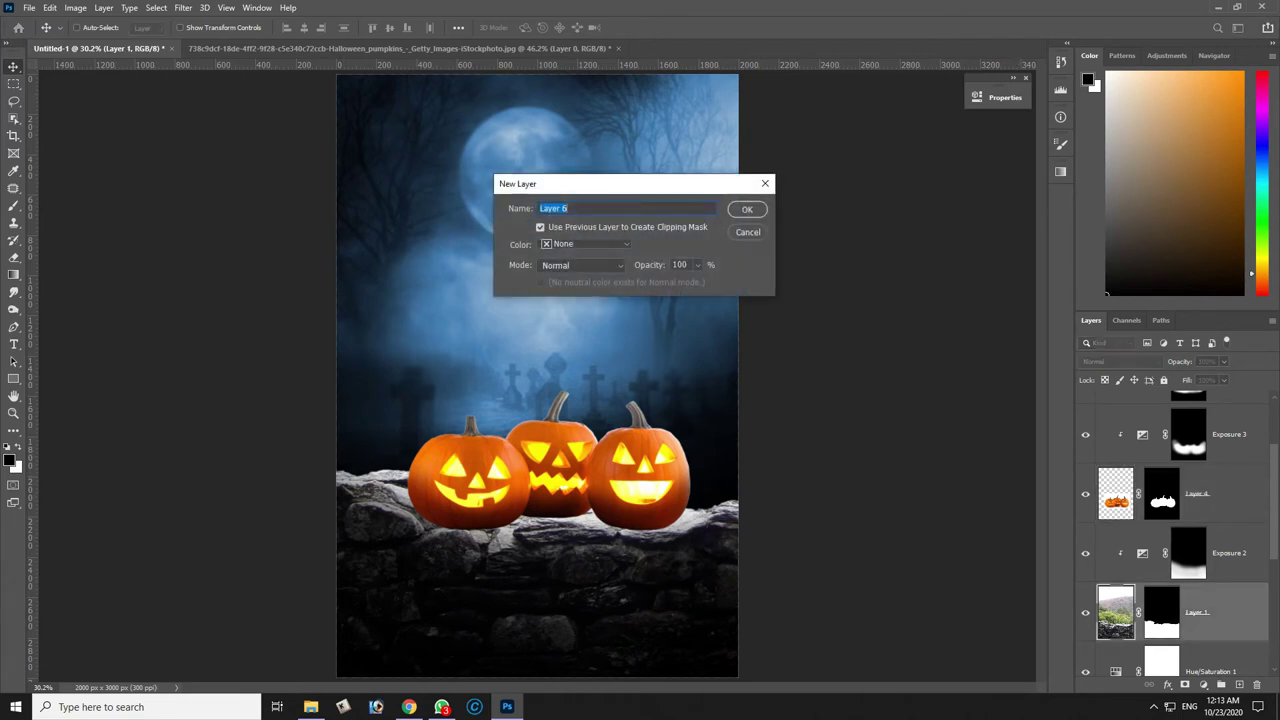
key("Return")
Set Layer 6 to Hard Light and paint low-opacity orange-red light beneath the pumpkins.
left_click(9, 460)
left_click(1071, 322)
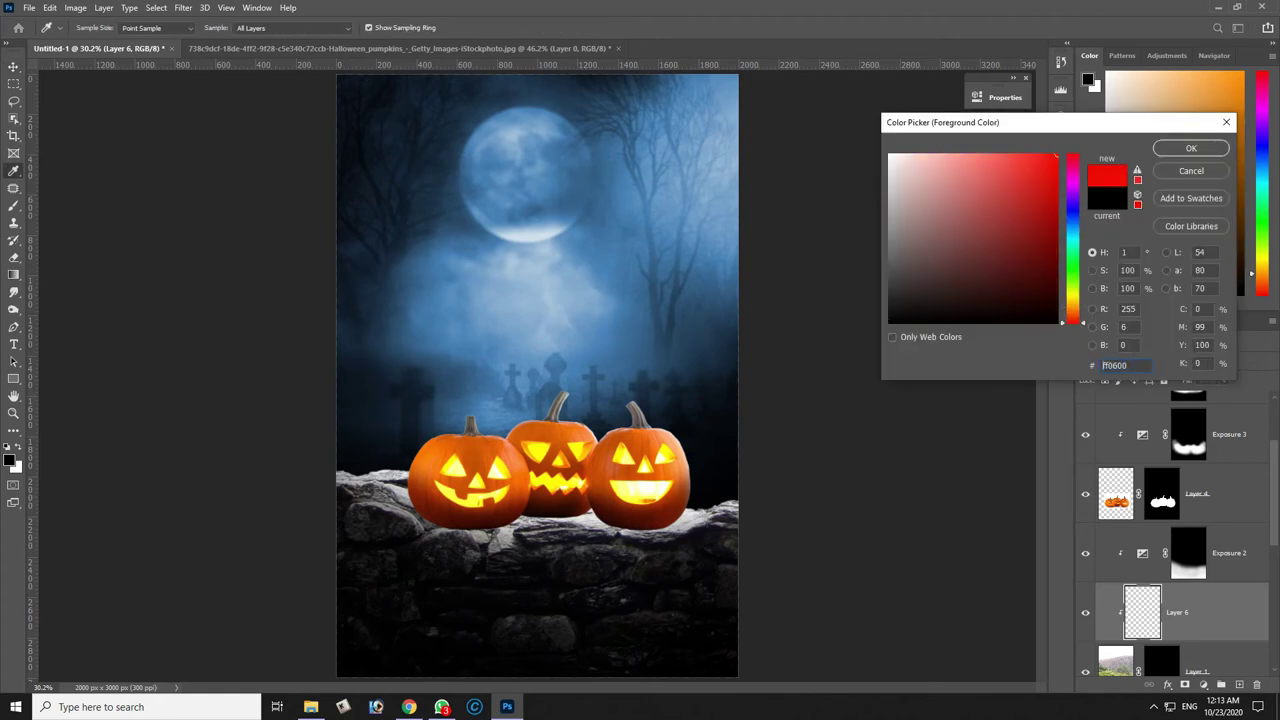
left_click(1195, 147)
left_click(1120, 361)
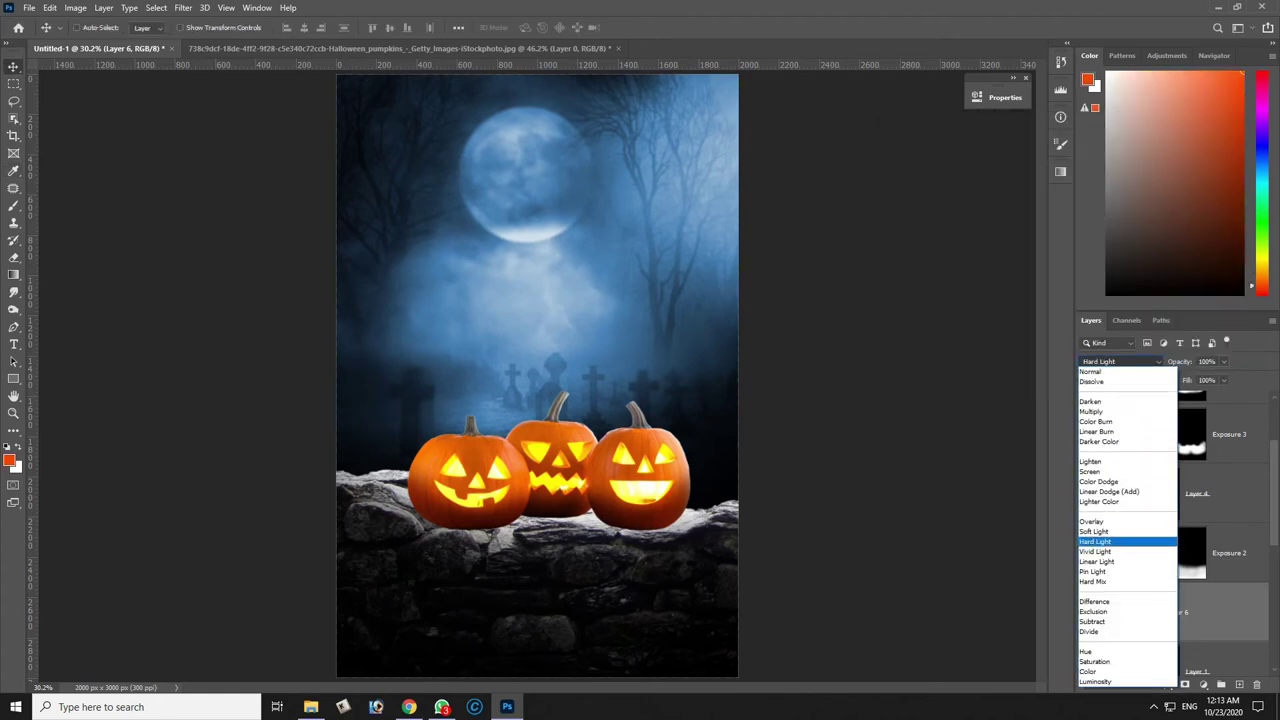
left_click(1120, 542)
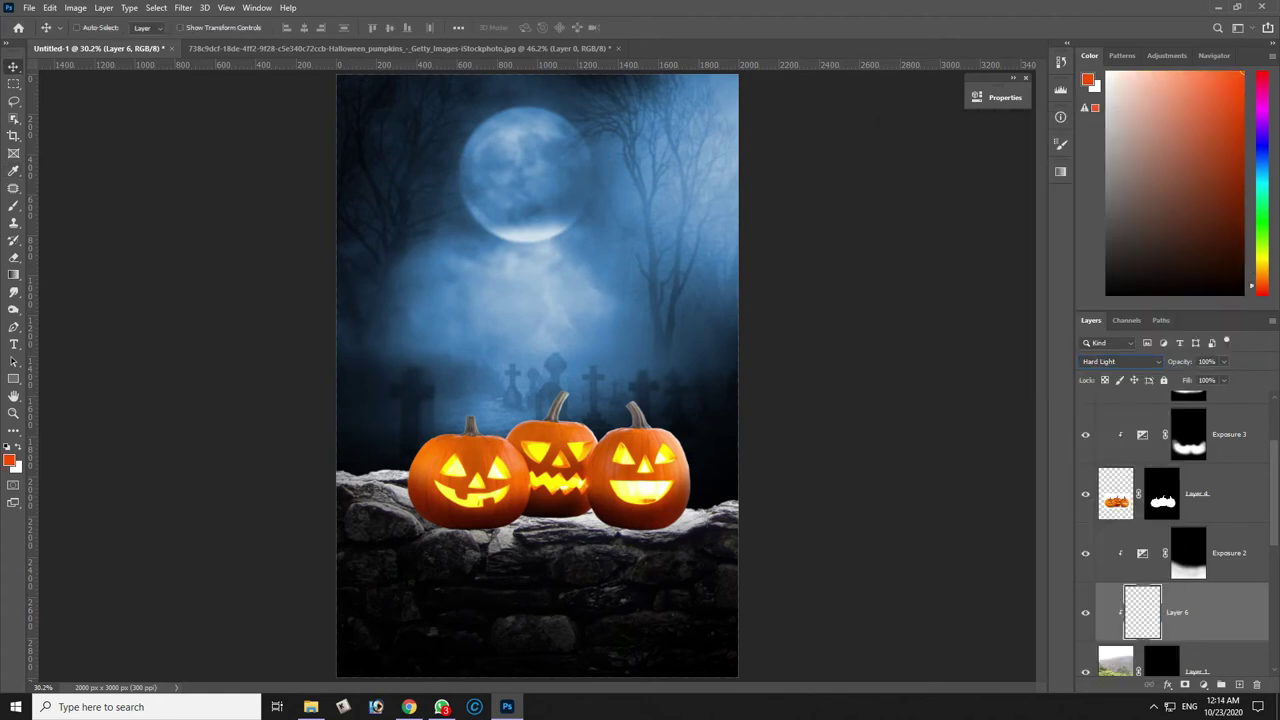
key("b")
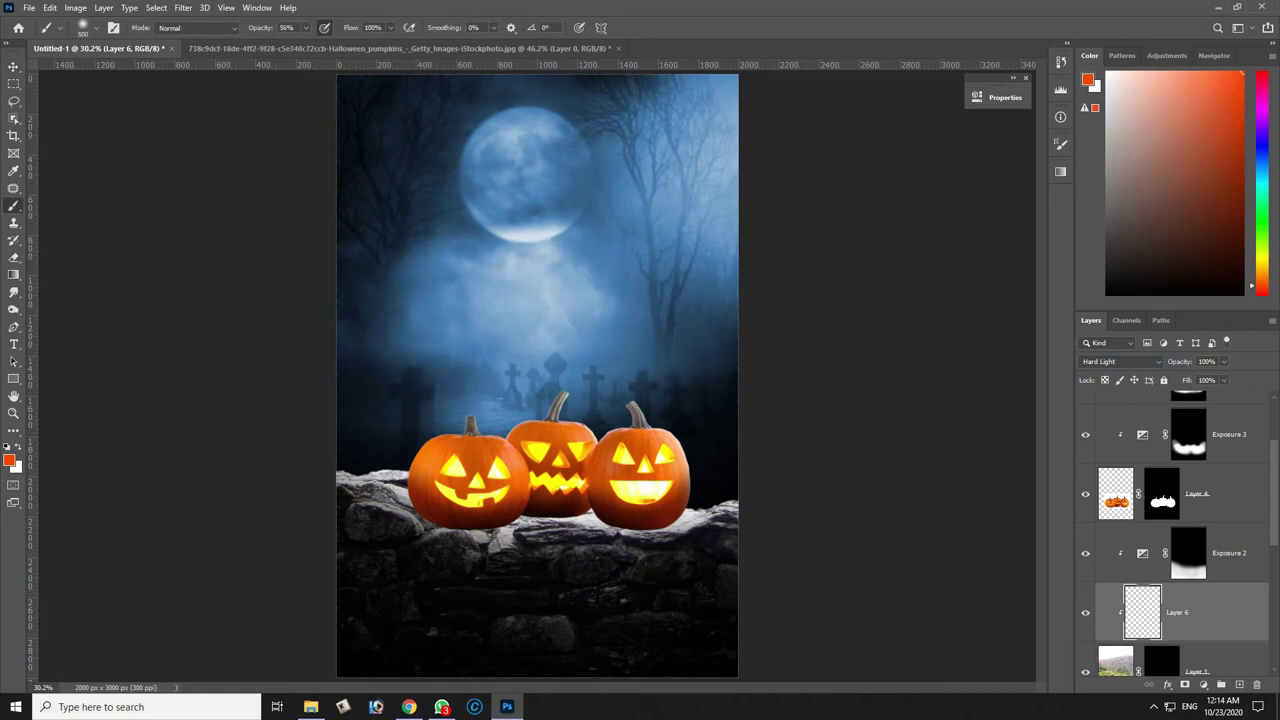
left_click_drag(297, 27, 291, 43)
left_click(446, 300)
left_click_drag(576, 521, 608, 524)
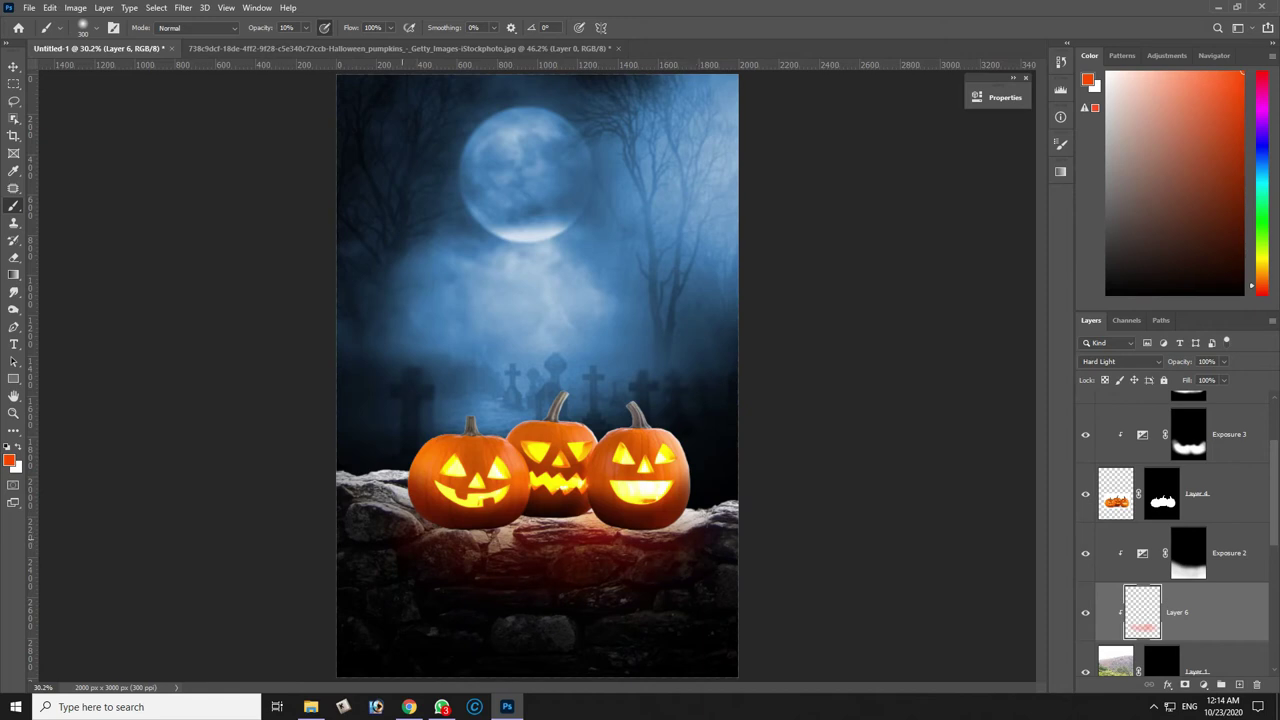
Pick a yellow paint colour and add a new Layer 7 above Layer 6.
key("v")
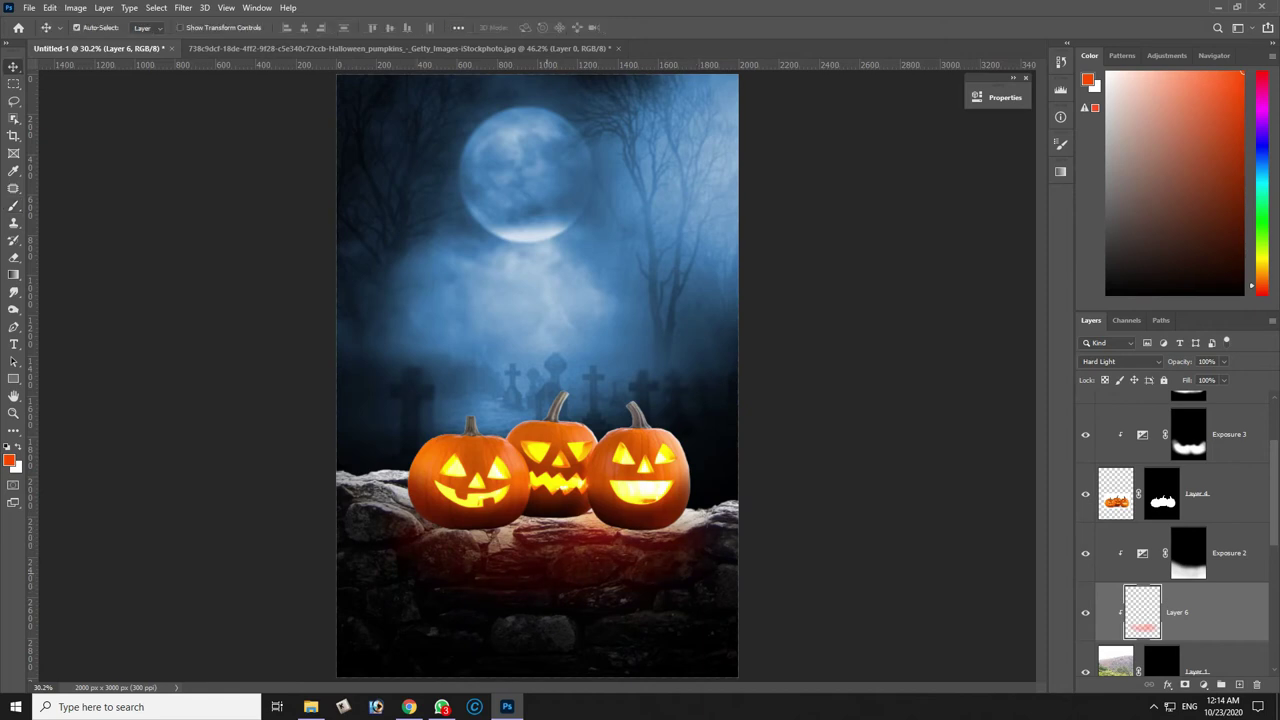
left_click(9, 460)
left_click_drag(1072, 315, 1072, 301)
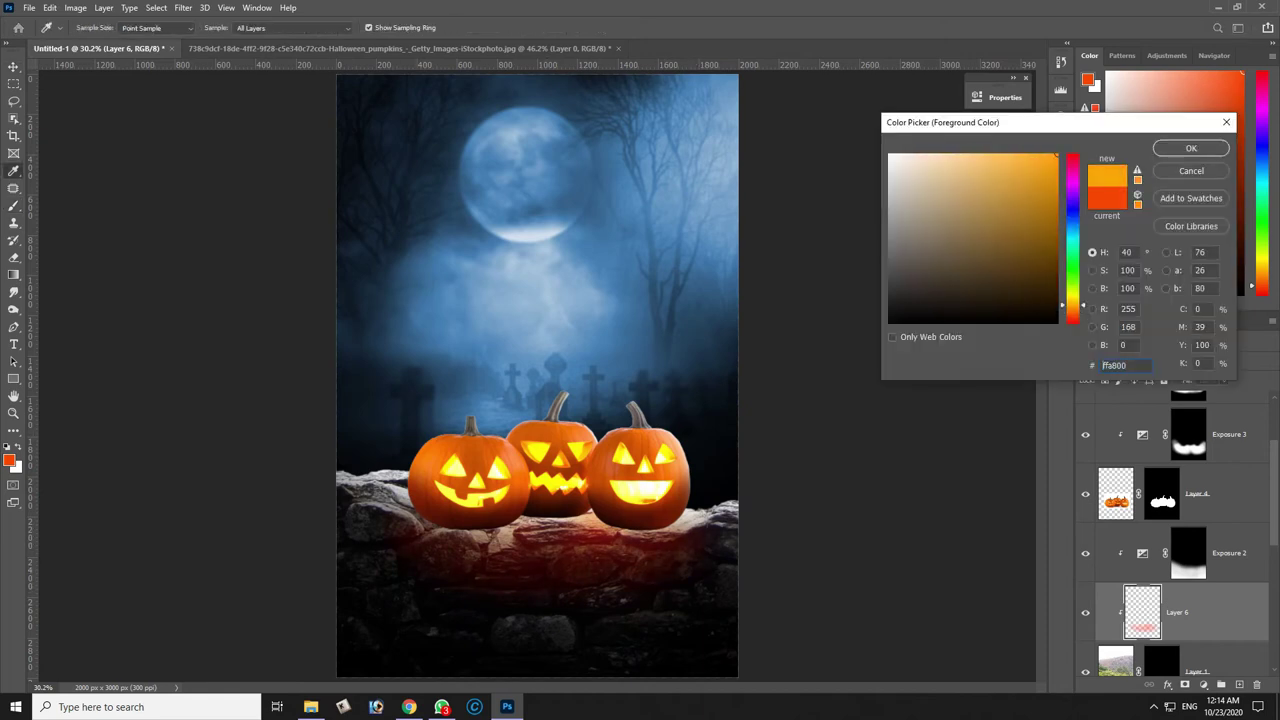
key("Return")
key("b")
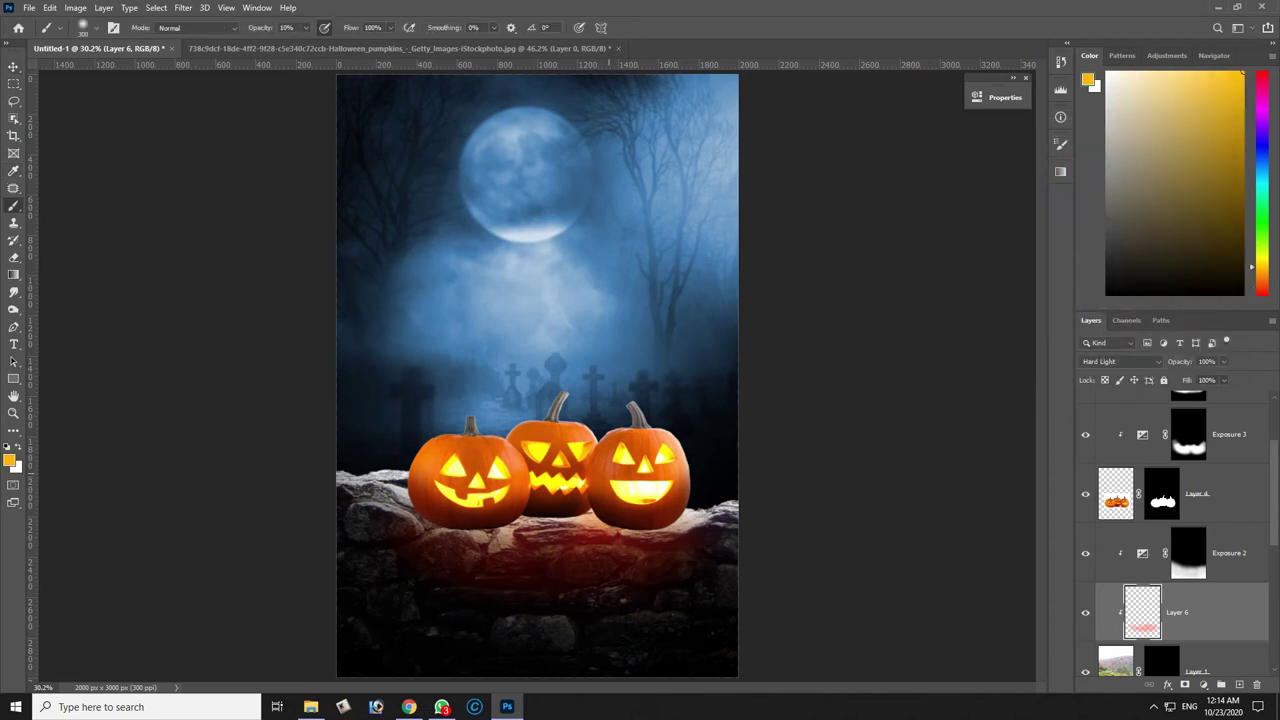
key("ctrl+shift+n")
key("Return")
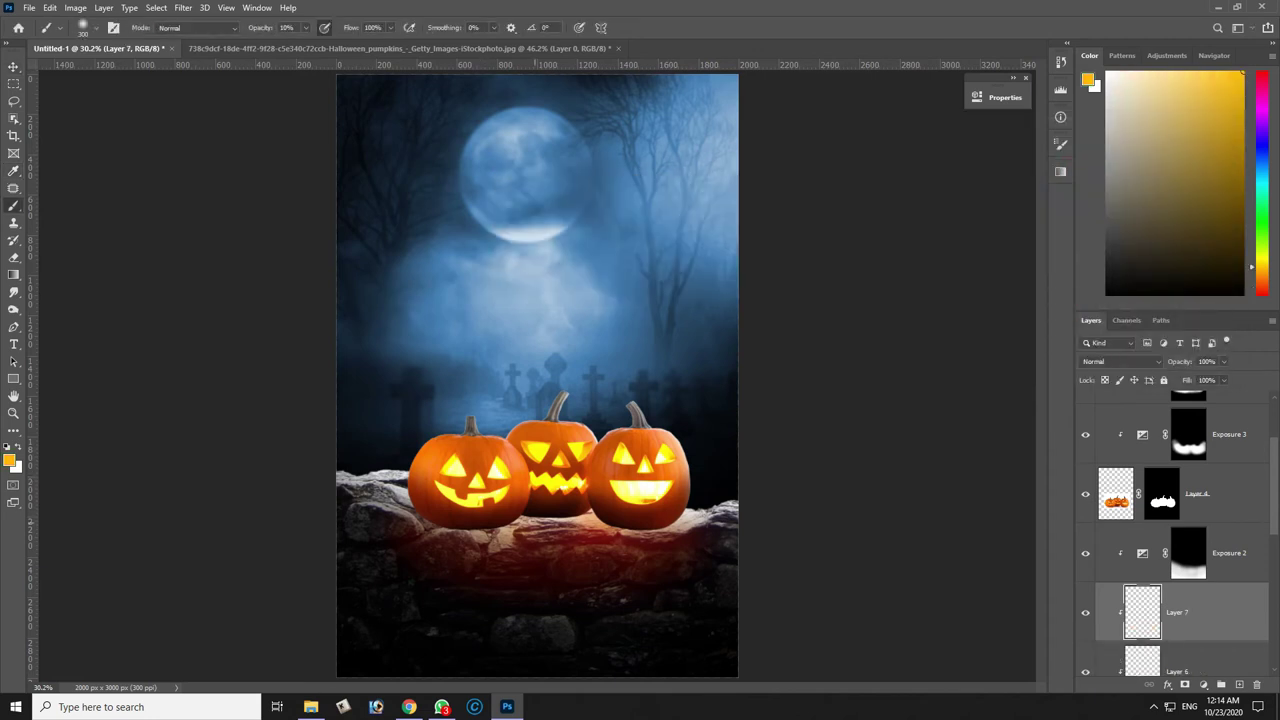
Paint yellow glow on the rocks under the pumpkins at 47% opacity, blended as Hard Light.
left_click_drag(520, 528, 620, 538)
left_click_drag(455, 540, 632, 542)
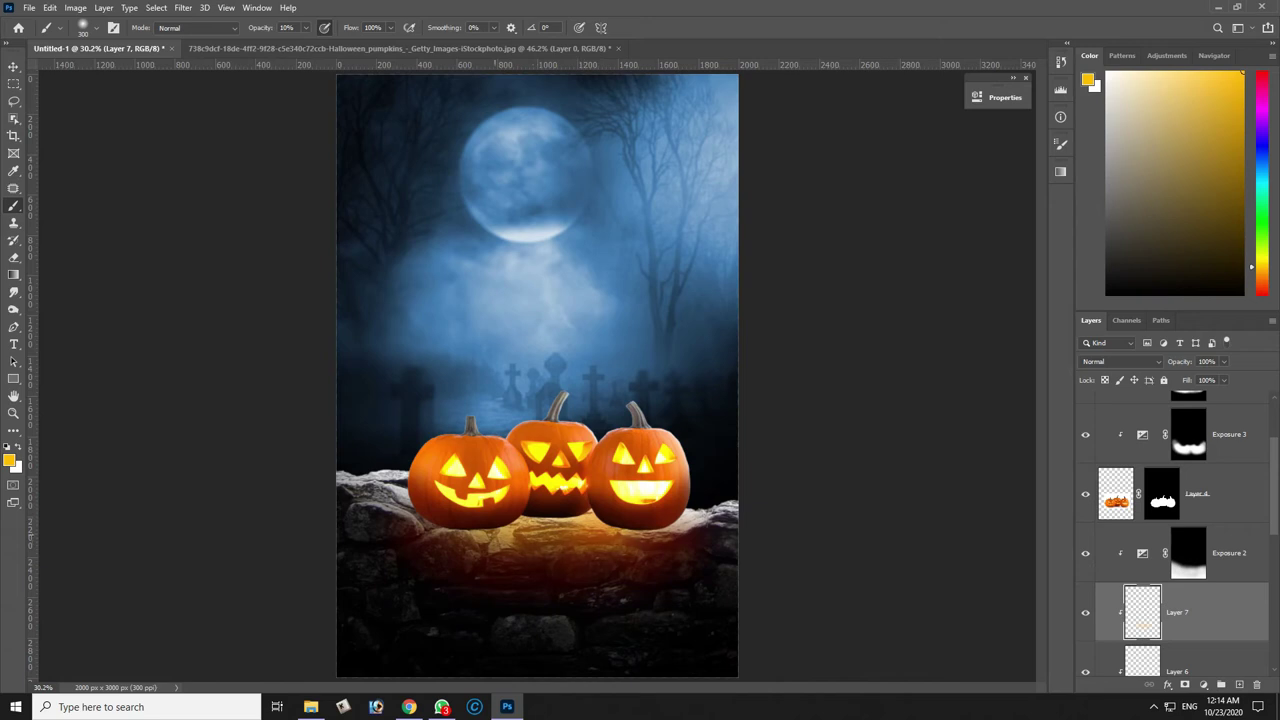
left_click(305, 27)
left_click_drag(306, 44, 328, 44)
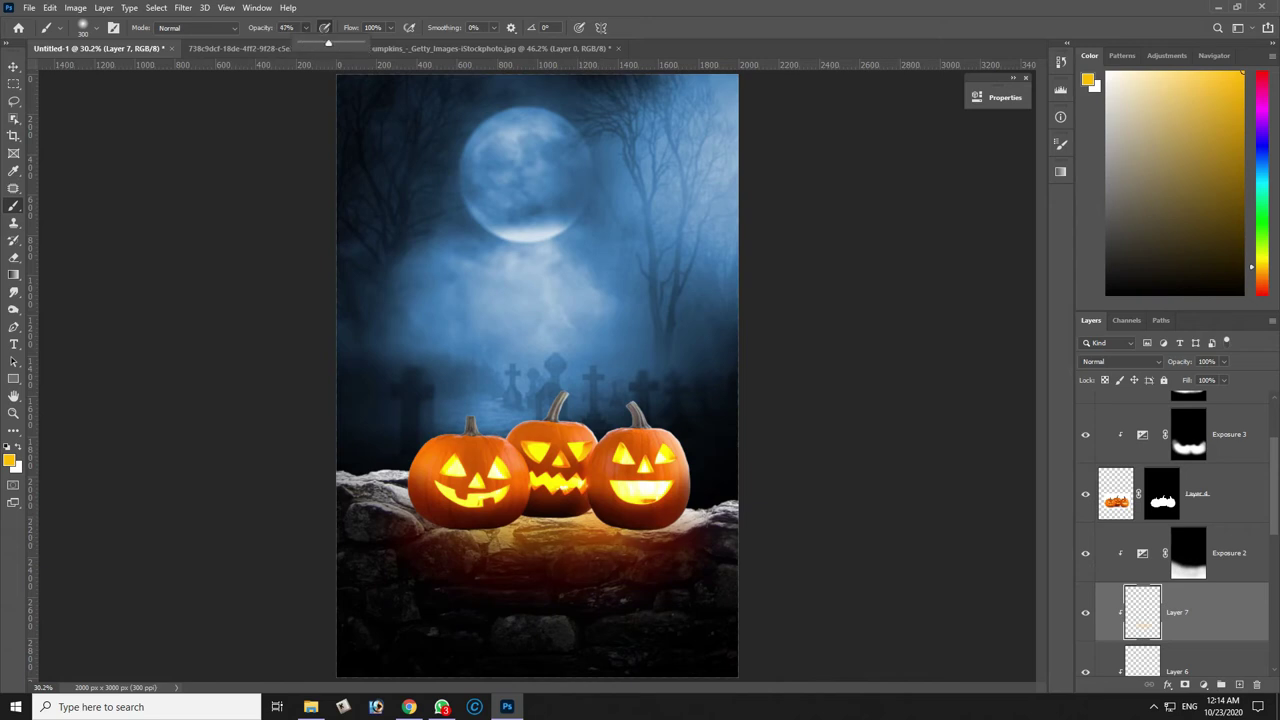
mouse_move(490, 534)
left_mouse_down()
mouse_move(452, 540)
mouse_move(655, 542)
left_mouse_up()
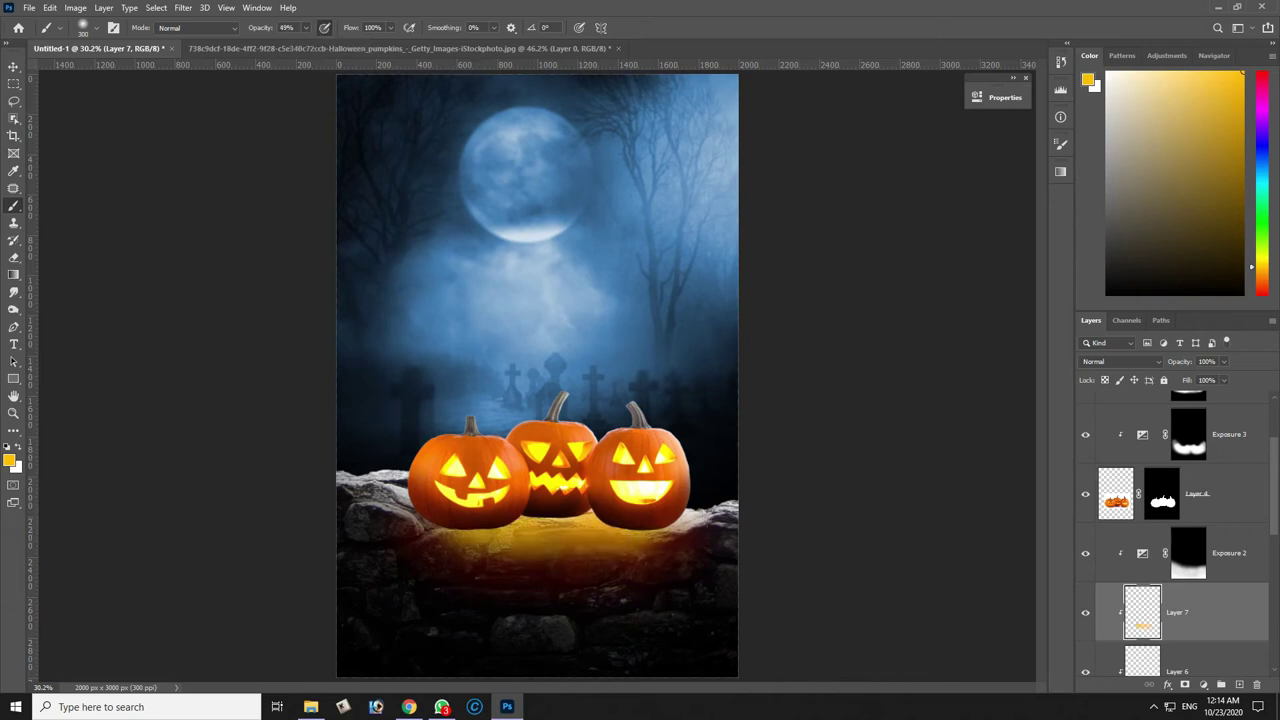
left_click(1120, 361)
left_click(1095, 541)
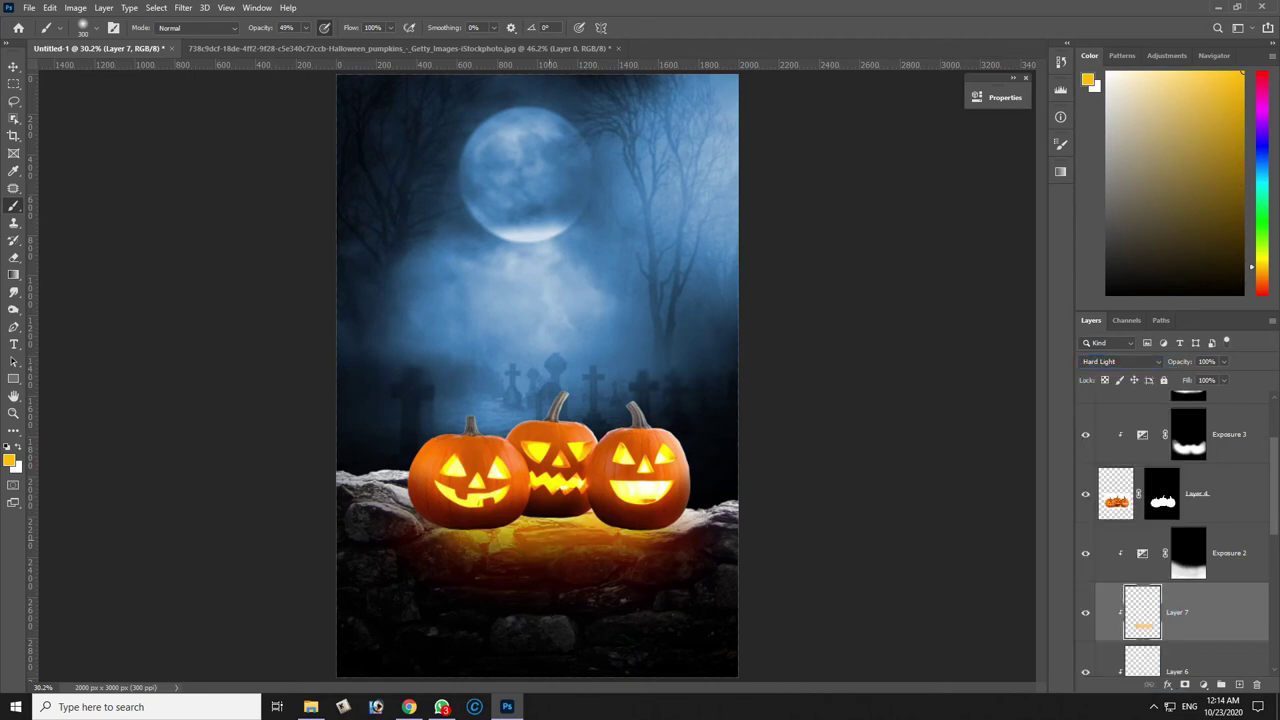
left_click_drag(416, 516, 388, 500)
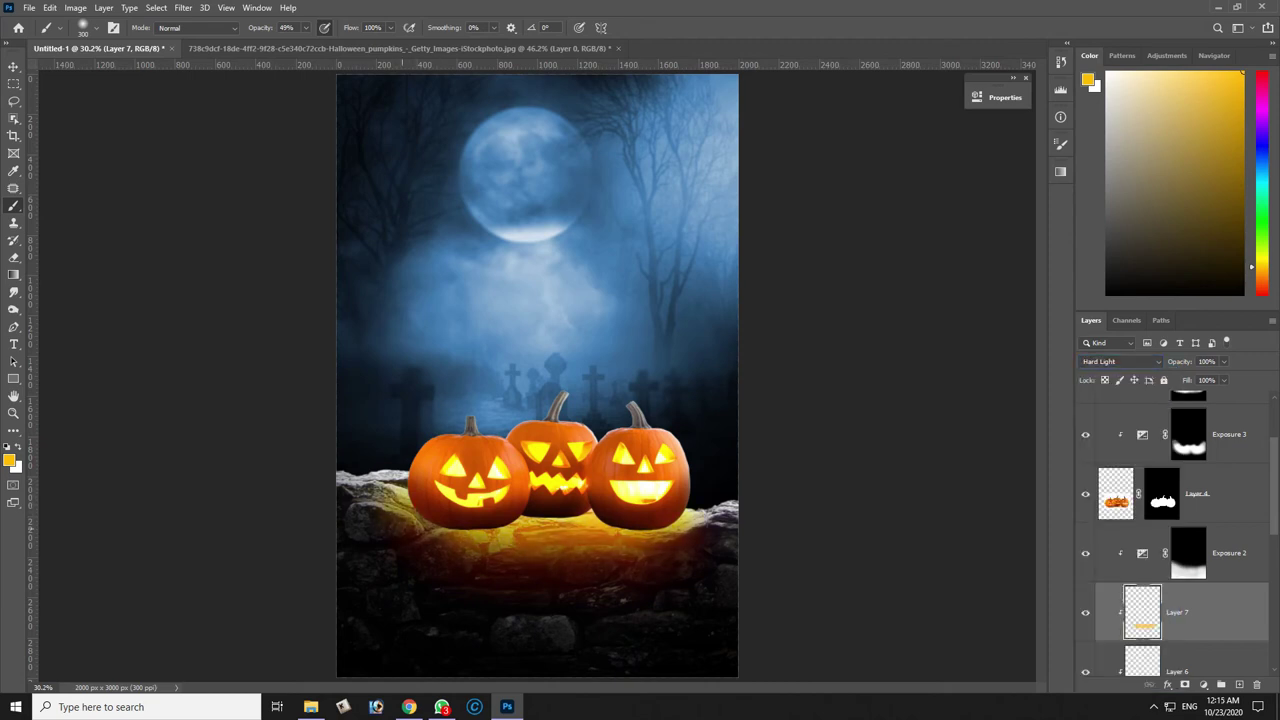
Reselect Layer 7 from the layers under the rock and add a new clipped layer above it.
key("v")
right_click(586, 562)
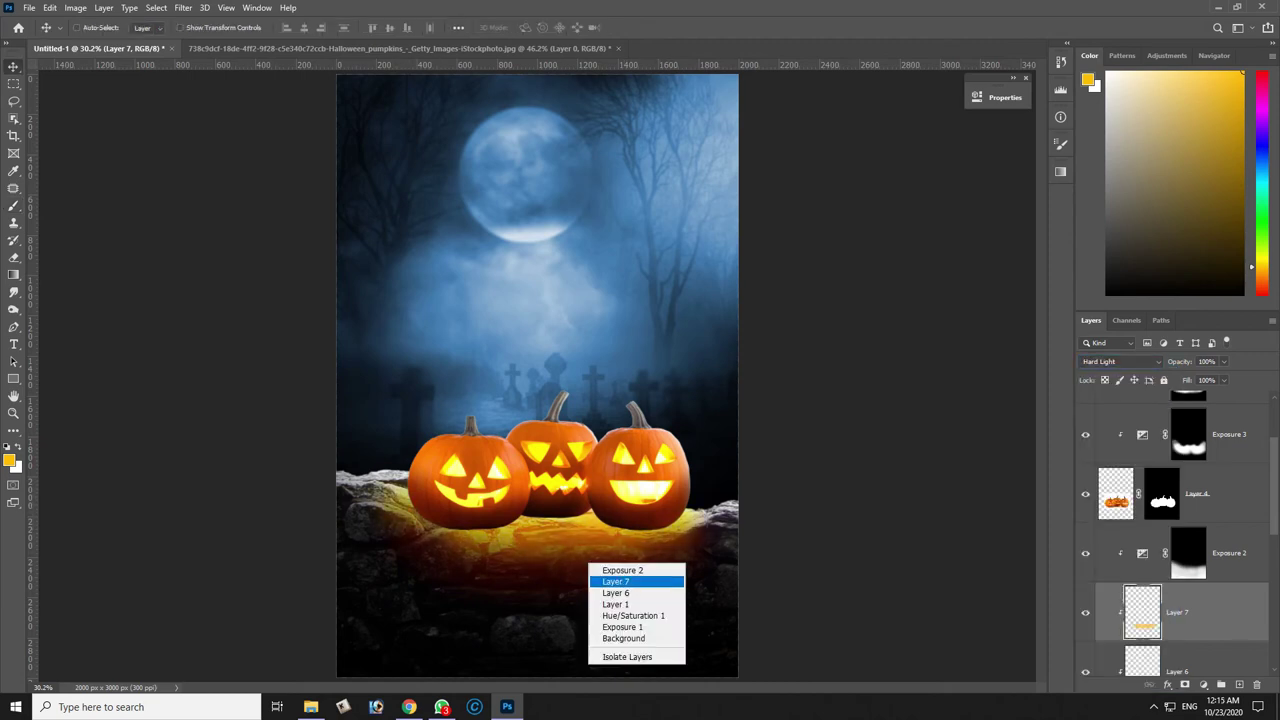
key("Escape")
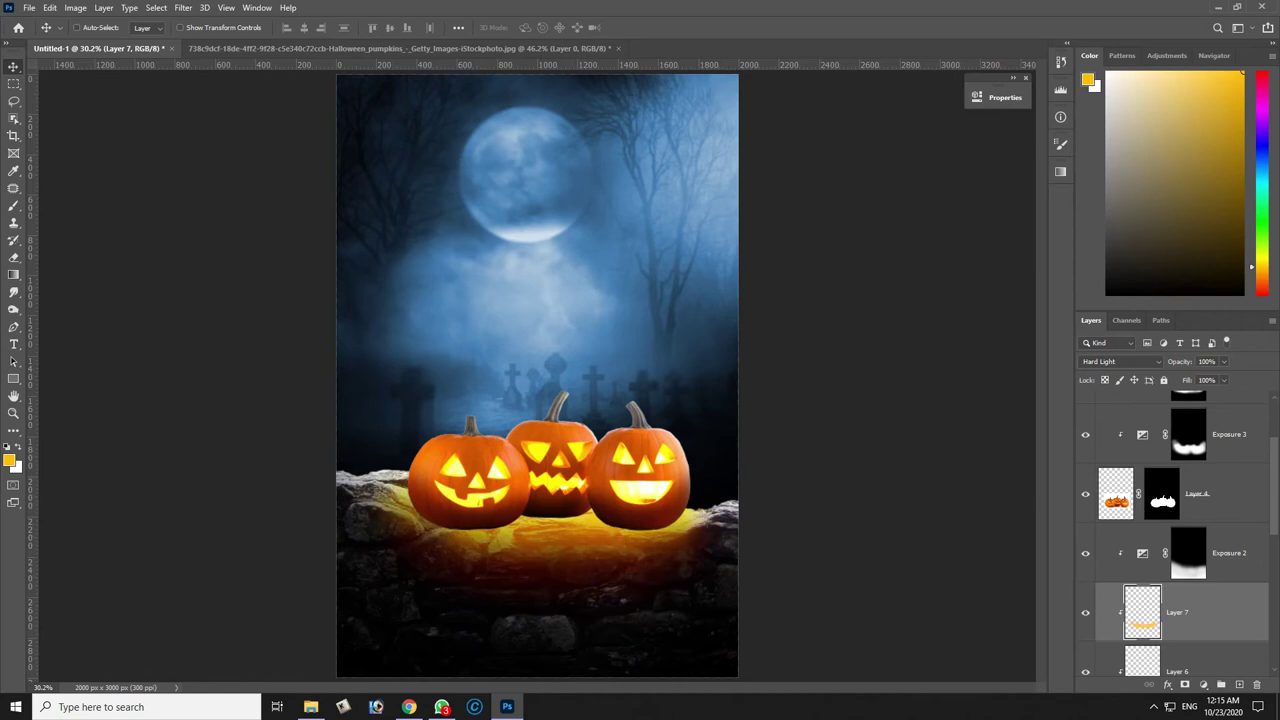
right_click(582, 532)
left_click(614, 594)
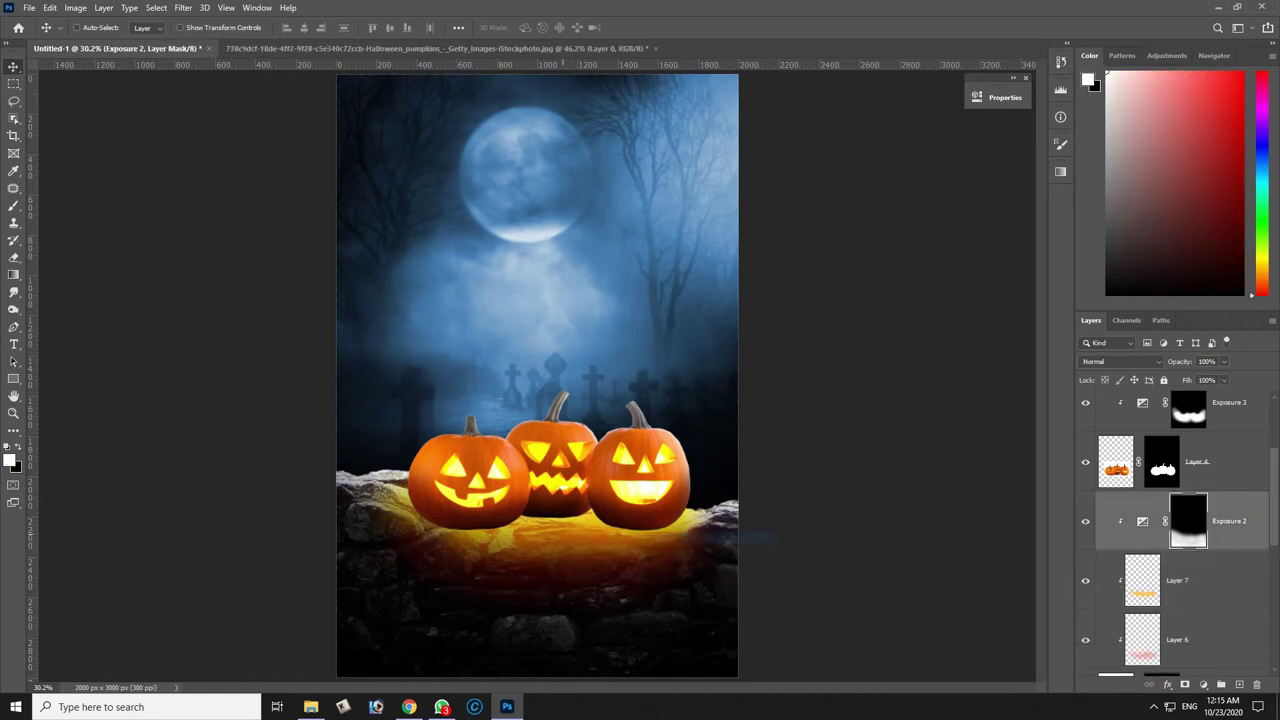
right_click(552, 537)
left_click(598, 569)
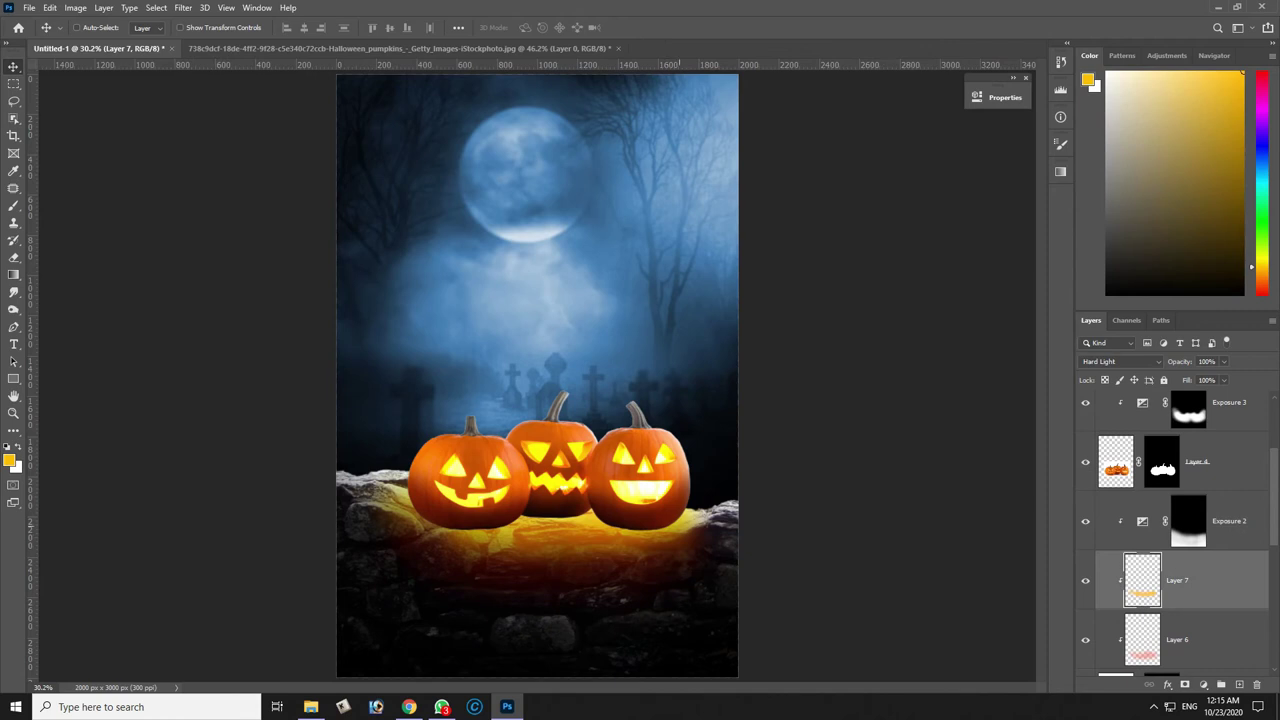
key("ctrl+shift+n")
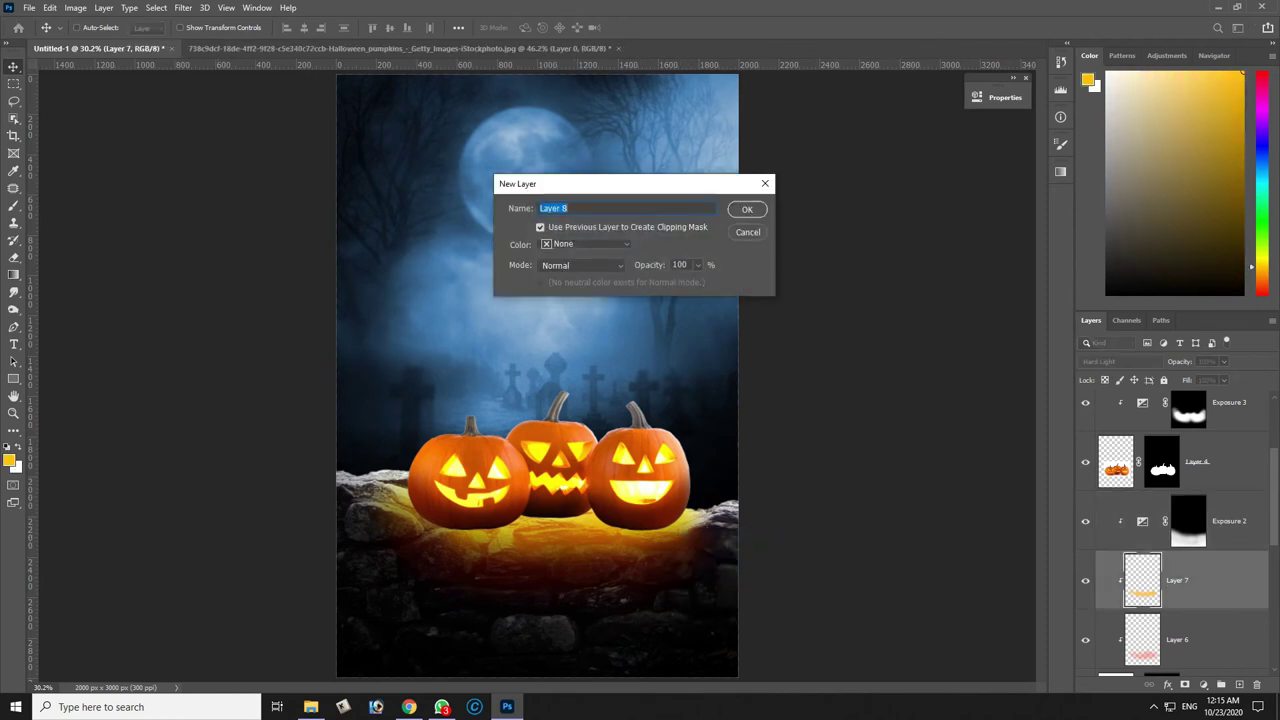
Set up Layer 8 with a black brush at 67% opacity, zoomed in on the pumpkins.
key("Return")
left_click(1088, 82)
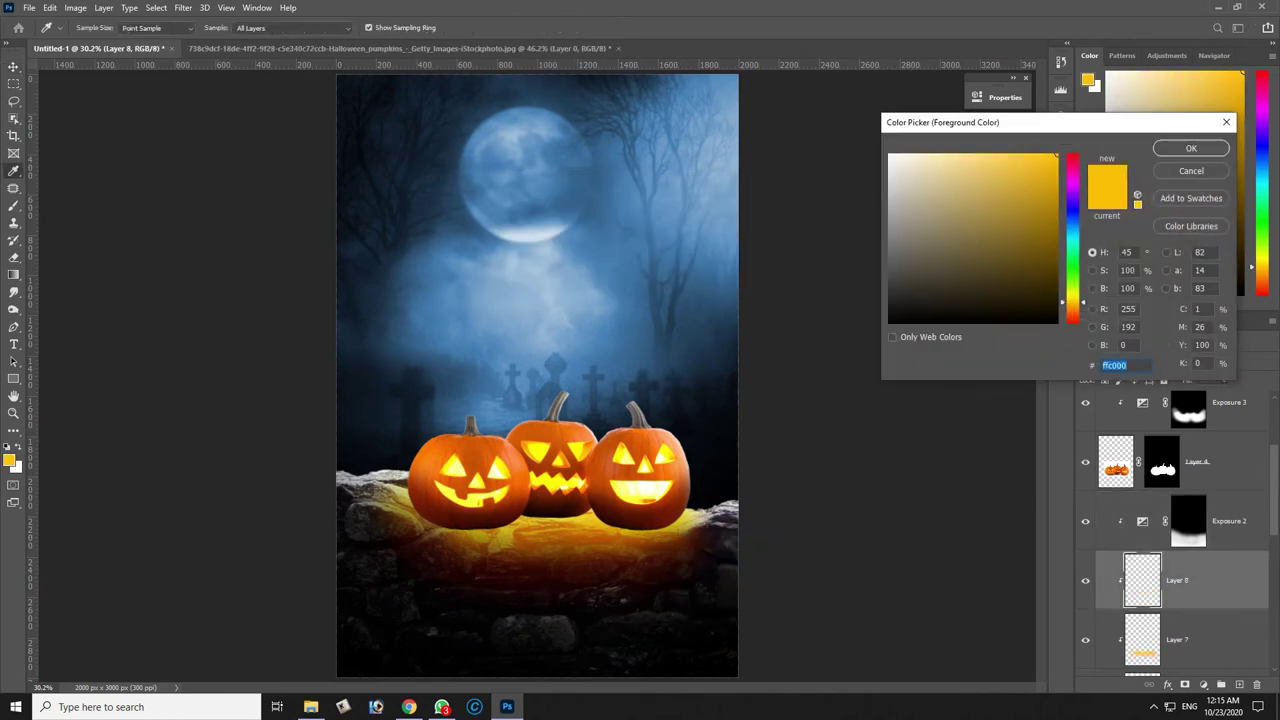
left_click(890, 355)
key("Return")
key("b")
left_click(305, 27)
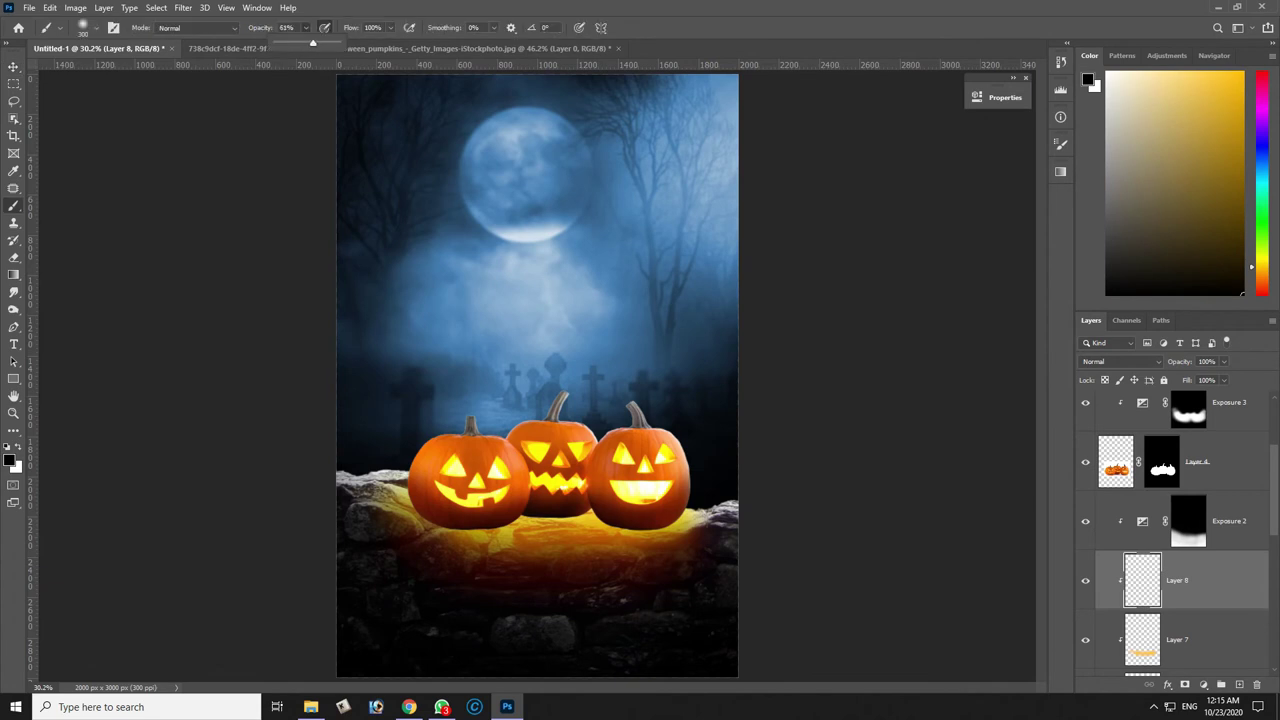
left_click_drag(305, 43, 317, 43)
left_click_drag(349, 420, 864, 556)
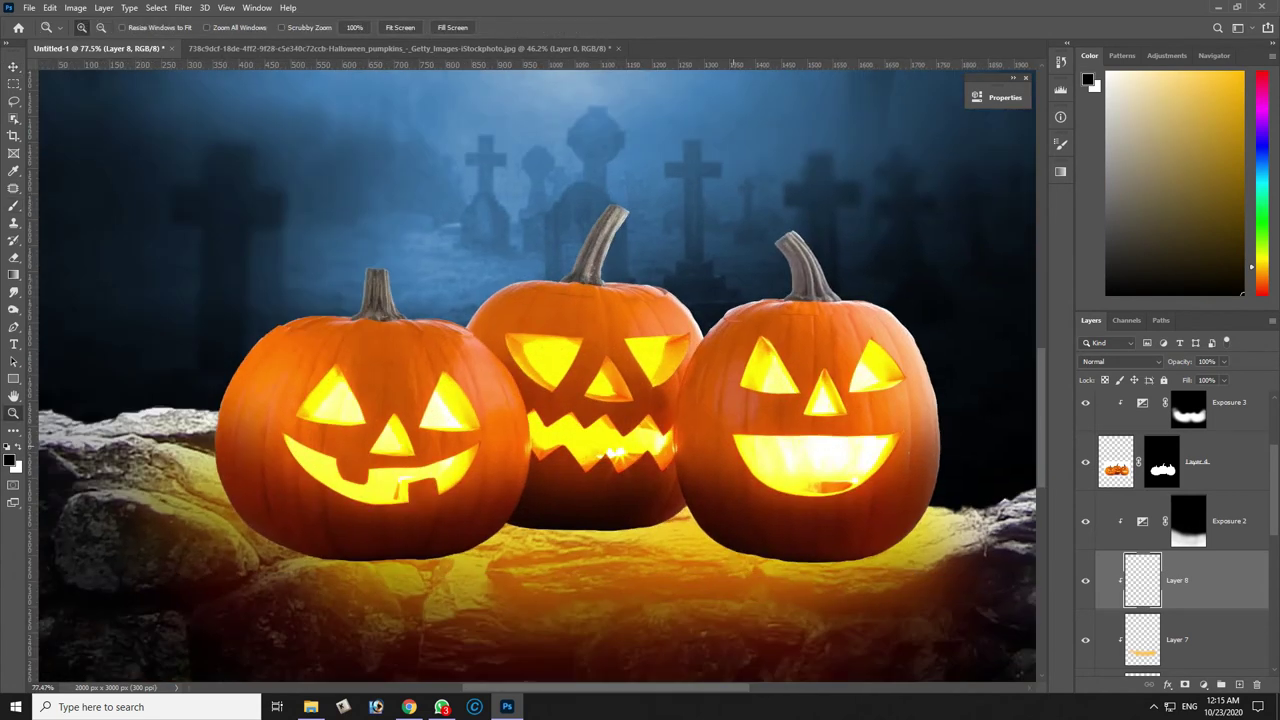
Paint dark contact shadows under the left, middle and right pumpkins and nearby rocks.
mouse_move(670, 525)
left_mouse_down()
mouse_move(760, 560)
mouse_move(975, 525)
mouse_move(870, 560)
mouse_move(640, 515)
mouse_move(435, 560)
mouse_move(250, 540)
left_mouse_up()
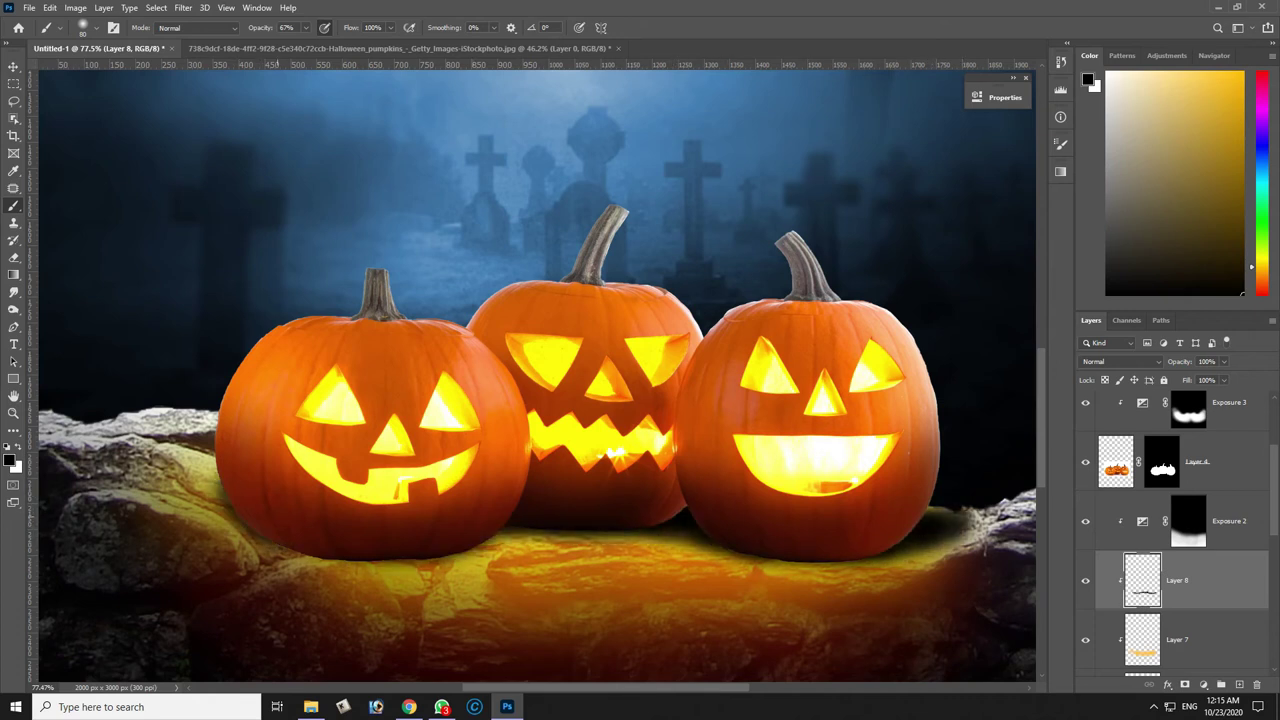
mouse_move(215, 475)
left_mouse_down()
mouse_move(390, 565)
mouse_move(510, 540)
mouse_move(310, 565)
mouse_move(245, 530)
left_mouse_up()
left_click_drag(510, 535, 545, 532)
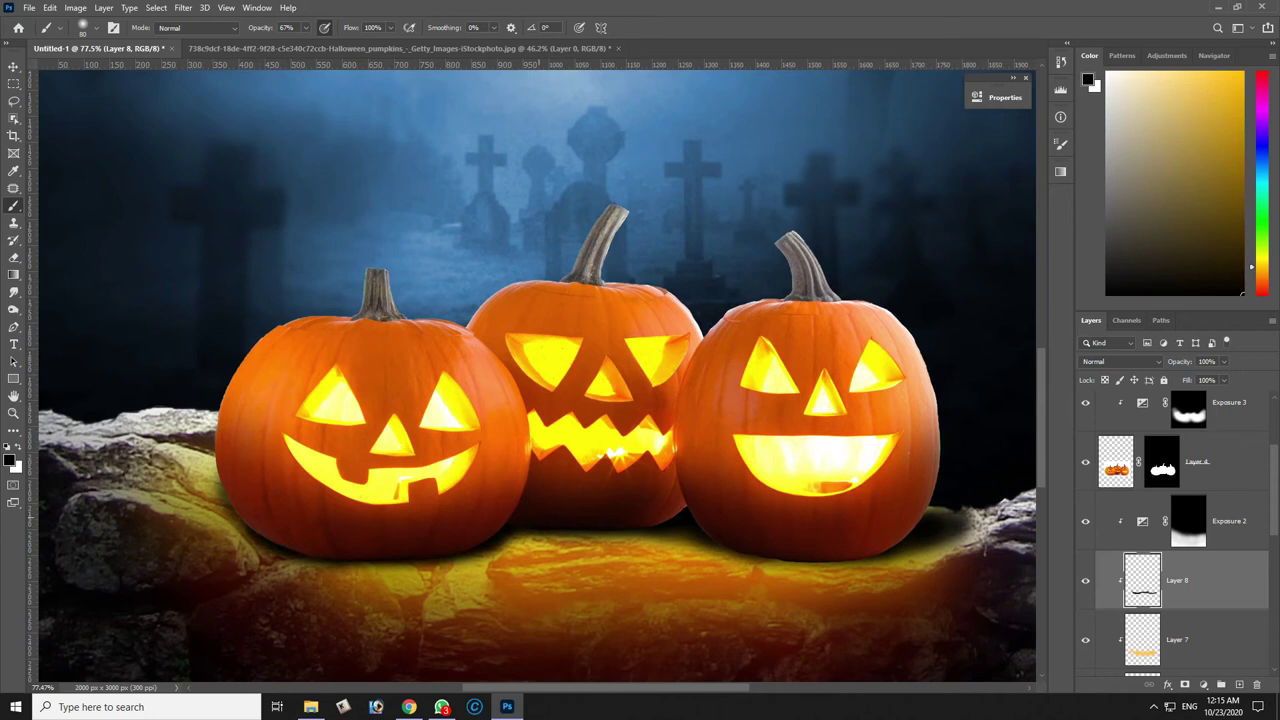
mouse_move(700, 560)
left_mouse_down()
mouse_move(898, 565)
mouse_move(990, 512)
left_mouse_up()
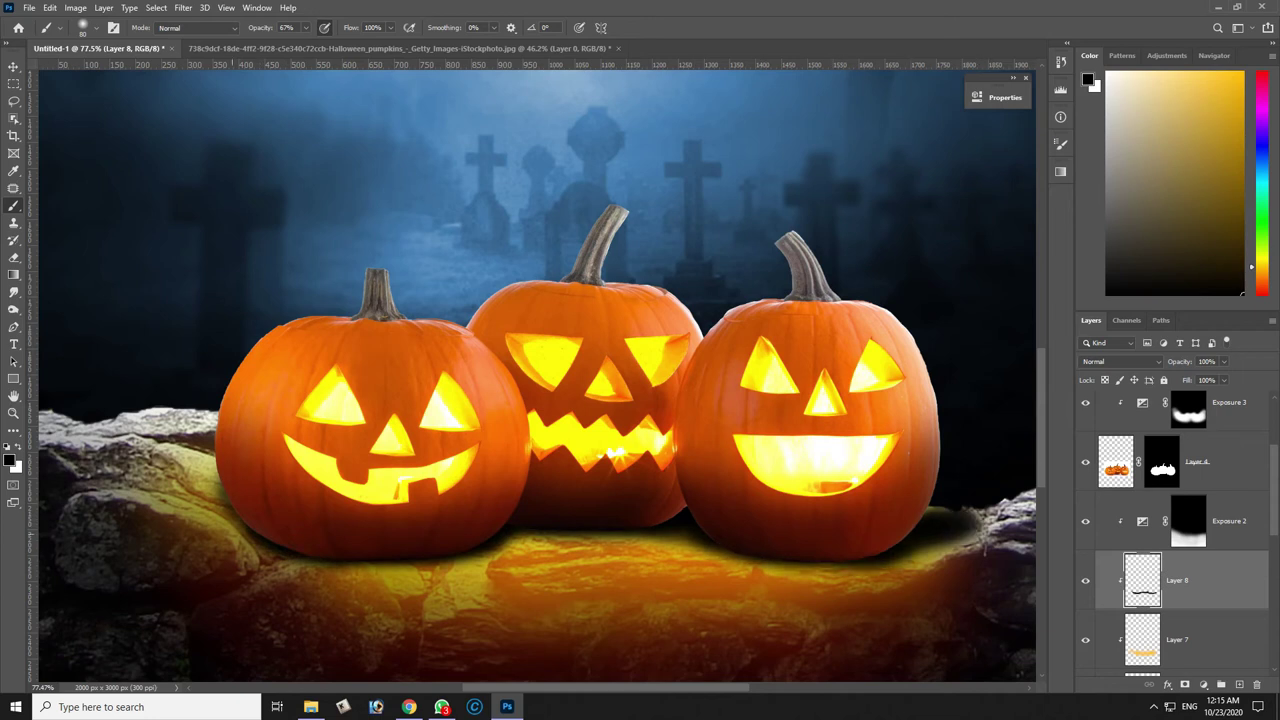
mouse_move(215, 475)
left_mouse_down()
mouse_move(235, 520)
mouse_move(188, 490)
mouse_move(220, 510)
left_mouse_up()
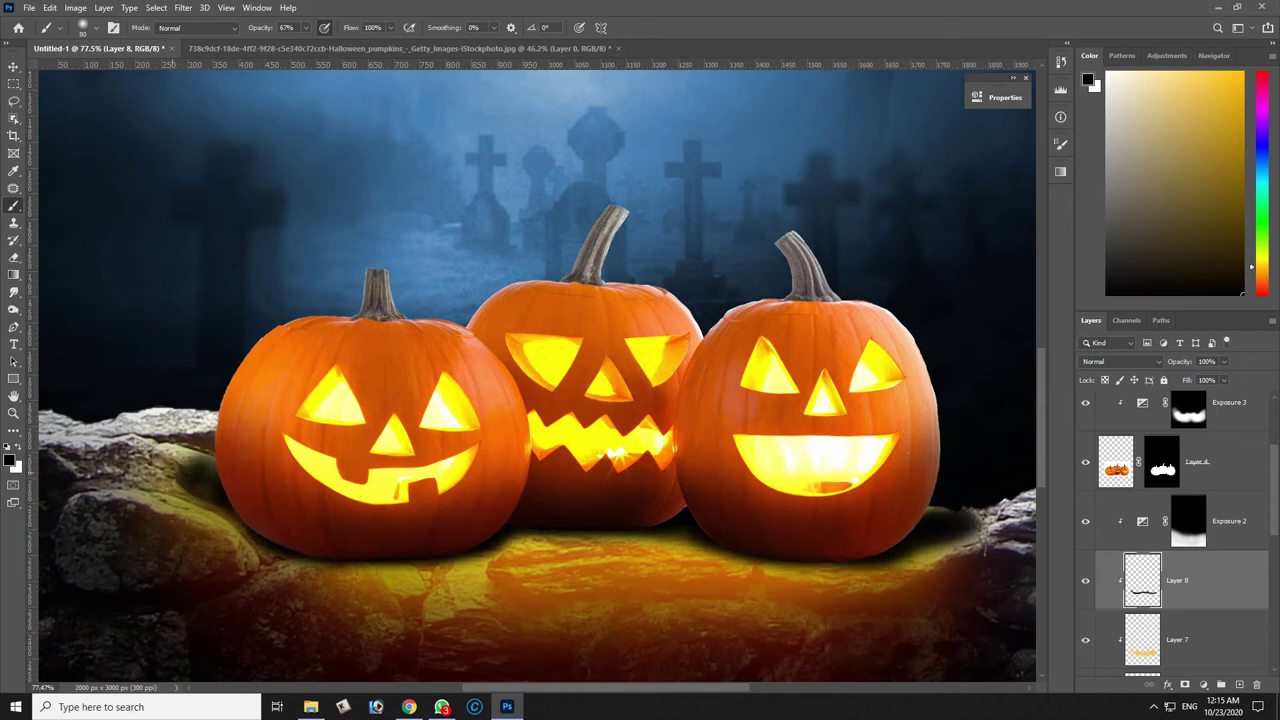
Faintly darken the left rock at 12% brush opacity and set the eraser flow to 8%.
left_click(305, 27)
left_click_drag(306, 44, 271, 44)
mouse_move(230, 455)
left_mouse_down()
mouse_move(180, 535)
mouse_move(165, 465)
left_mouse_up()
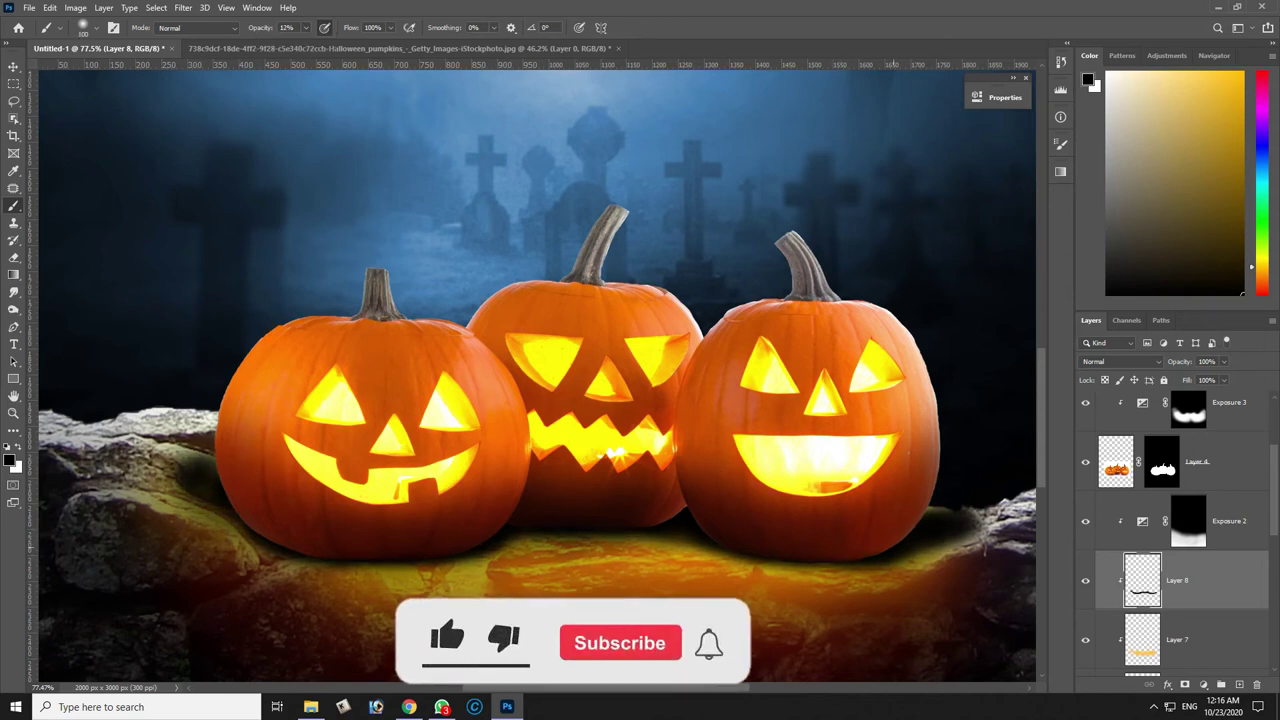
key("e")
left_click(336, 27)
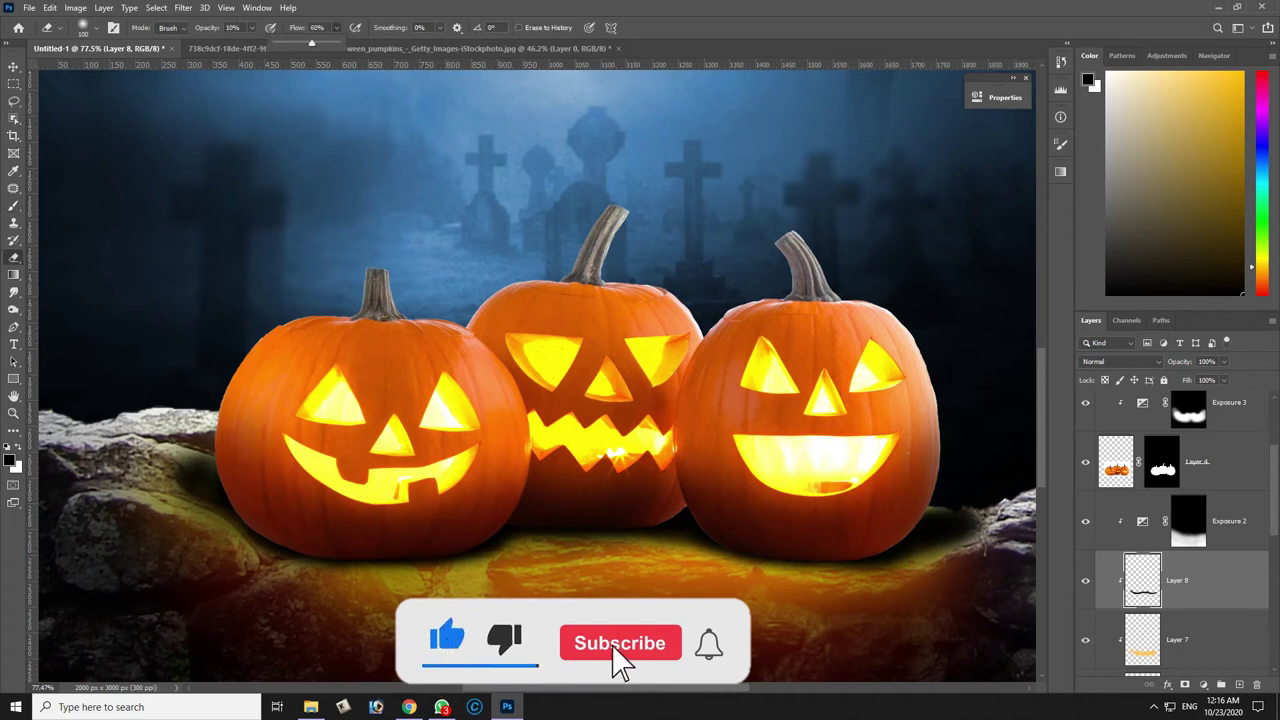
left_click_drag(342, 43, 280, 43)
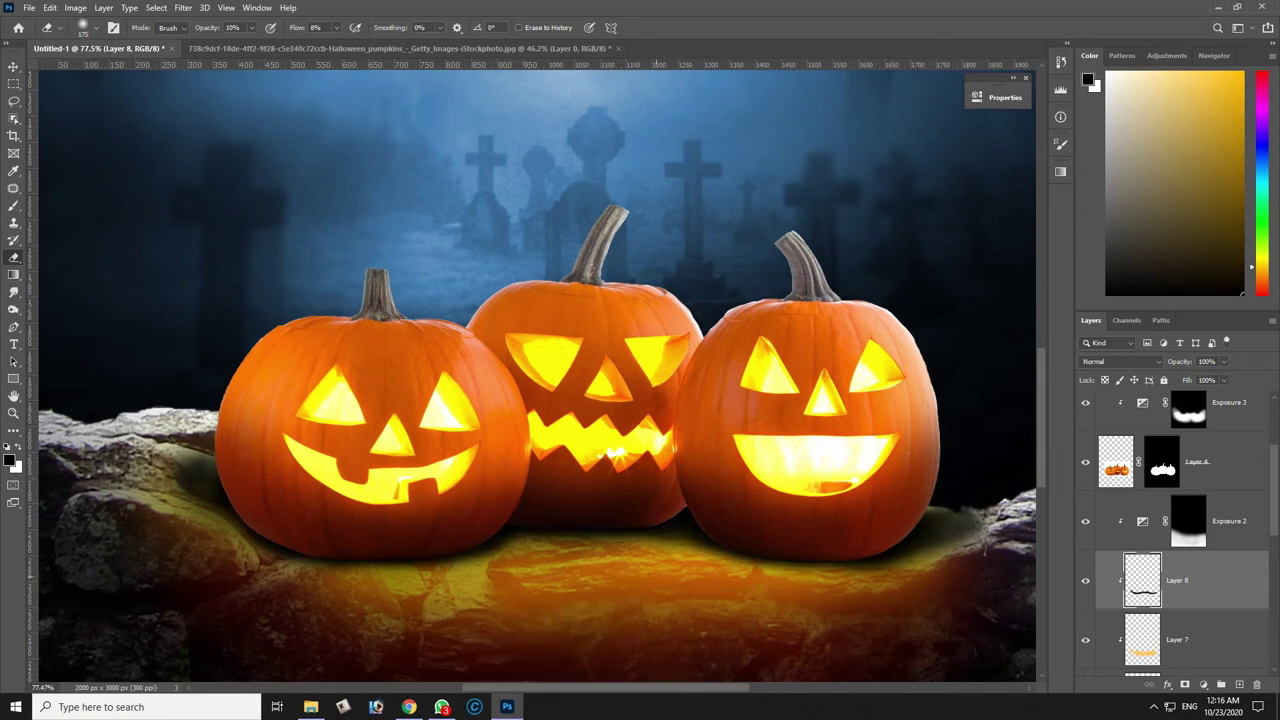
Fit the whole image in view, select Layer 7, and set the eraser opacity to 33%.
key("v")
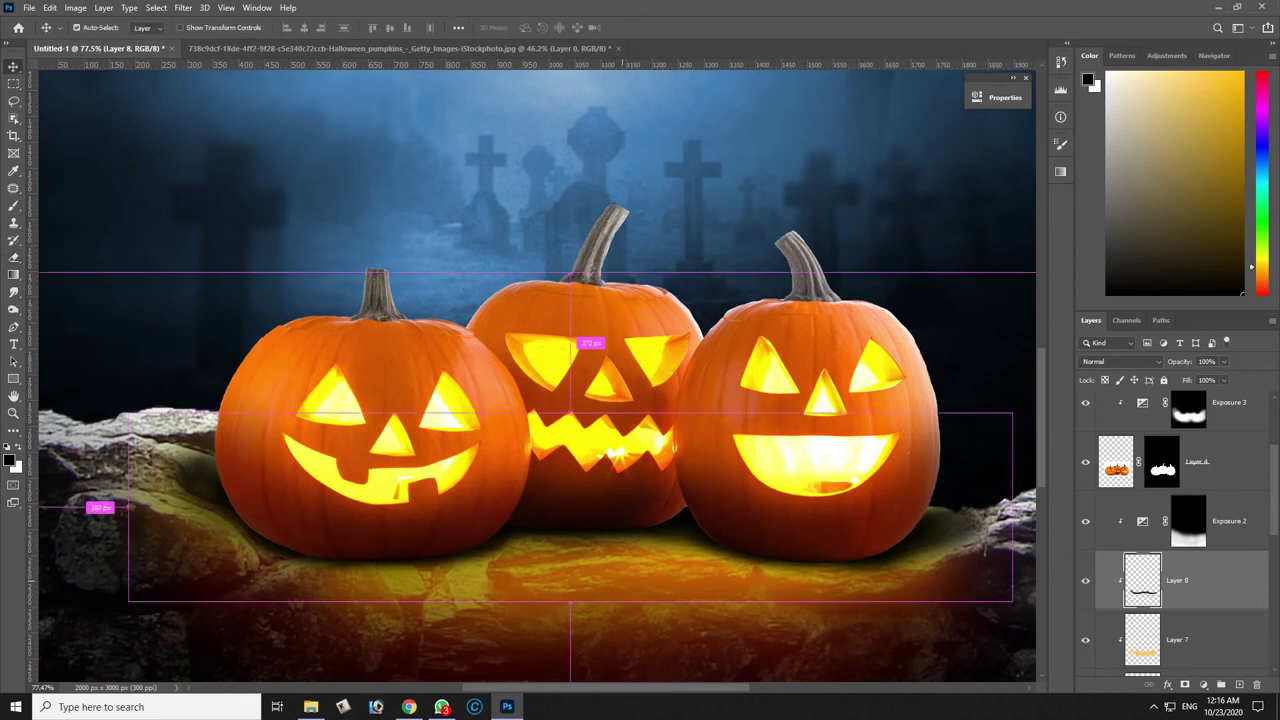
key("ctrl+minus")
key("ctrl+minus")
key("ctrl+minus")
key("ctrl+minus")
key("ctrl+minus")
key("ctrl+0")
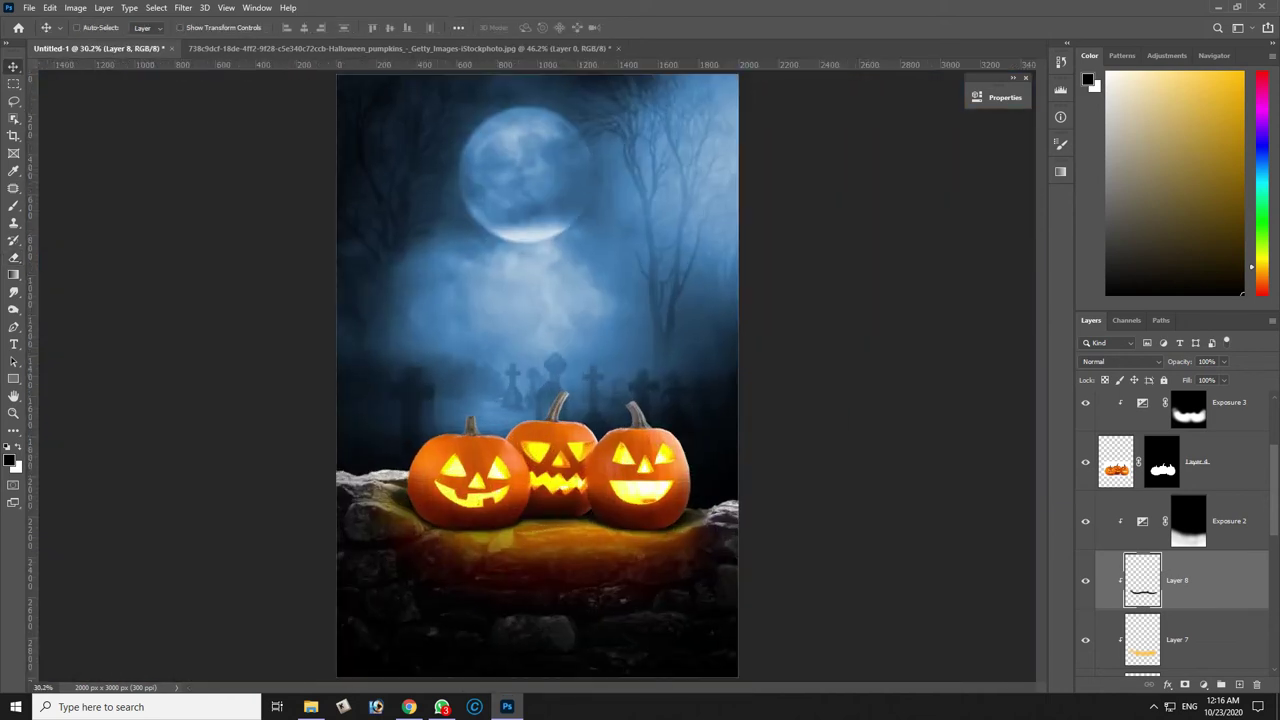
key("alt+bracketleft")
key("e")
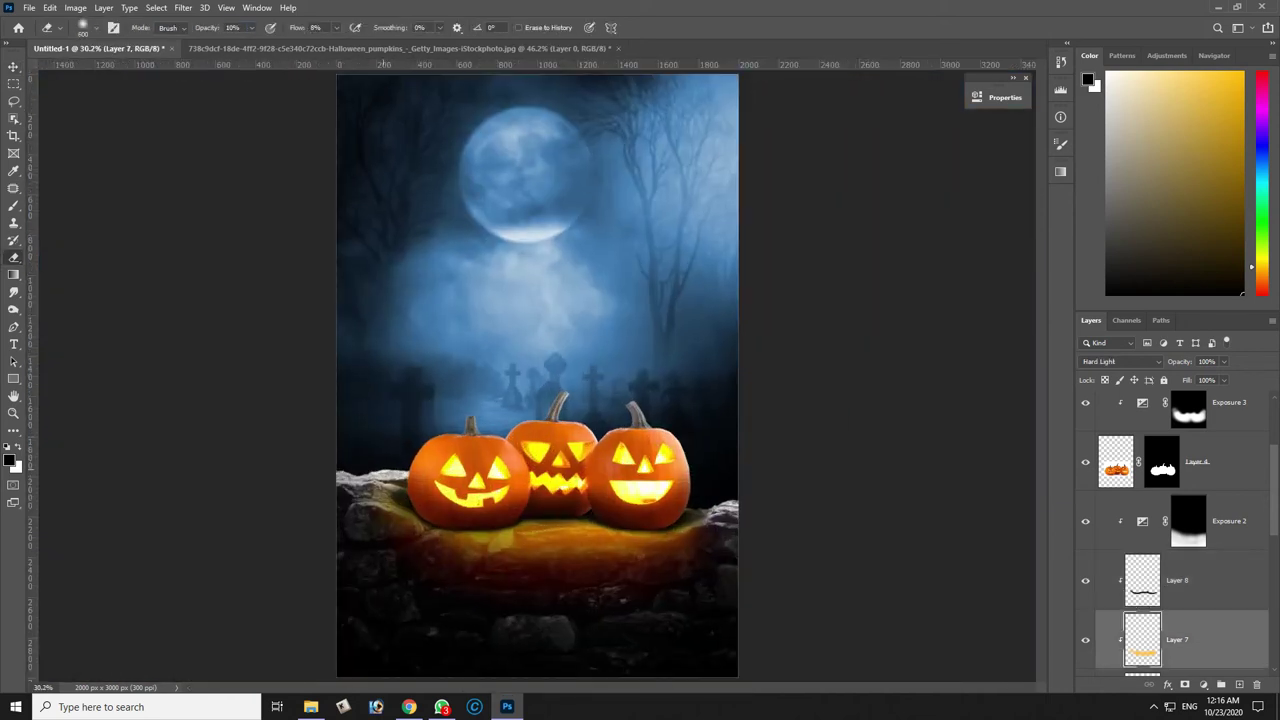
key("3")
key("3")
Raise the eraser flow to 100% while switching between Layers 6 and 7, ending on Layer 7.
key("alt+bracketleft")
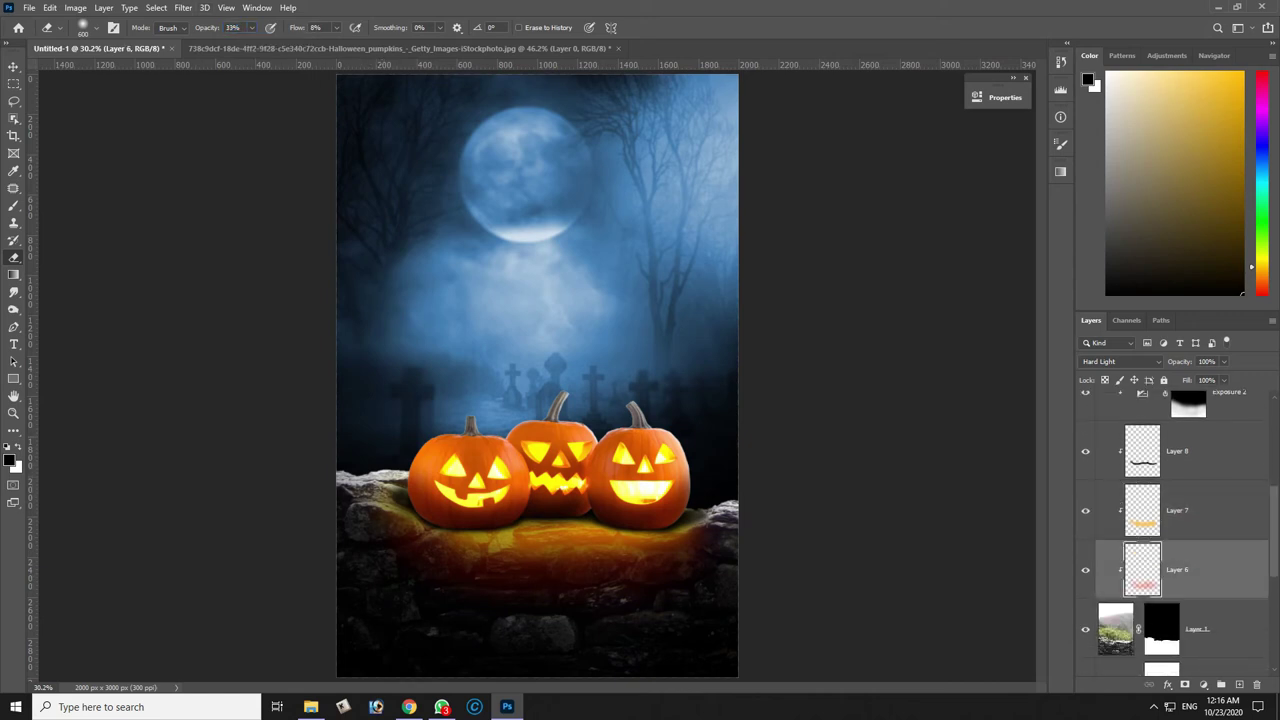
key("alt+bracketright")
key("shift+0")
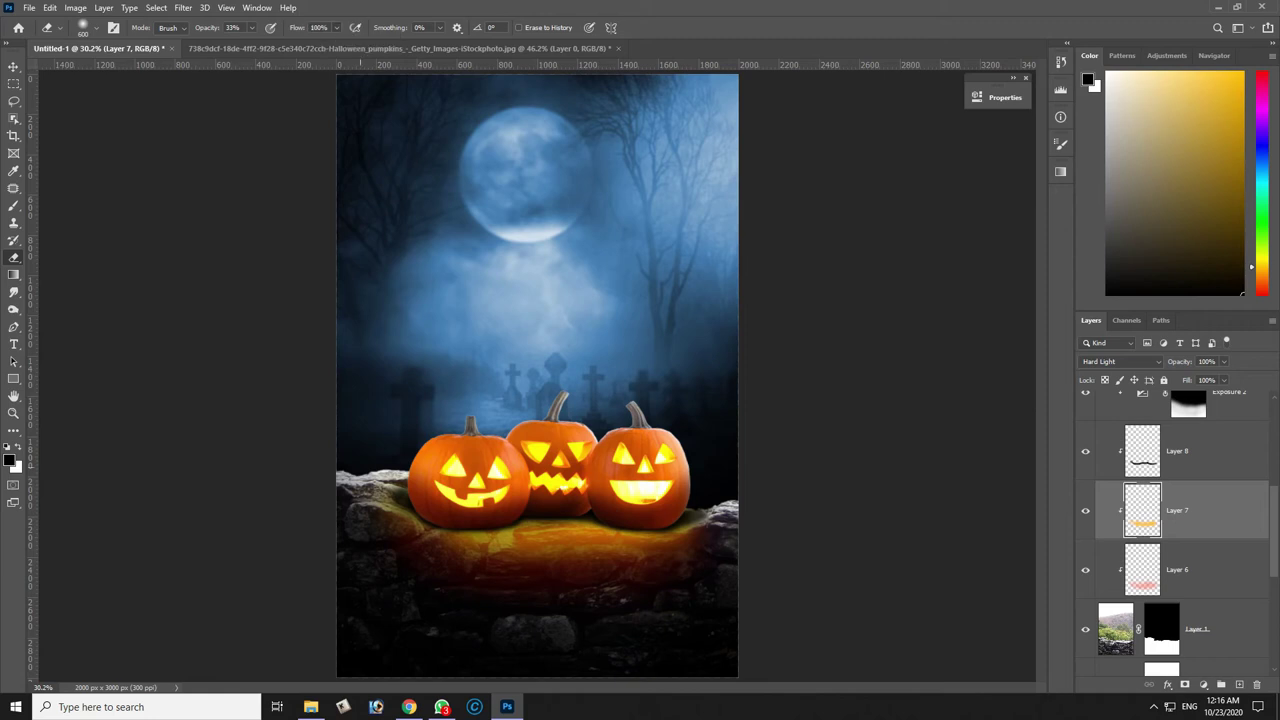
key("alt+bracketleft")
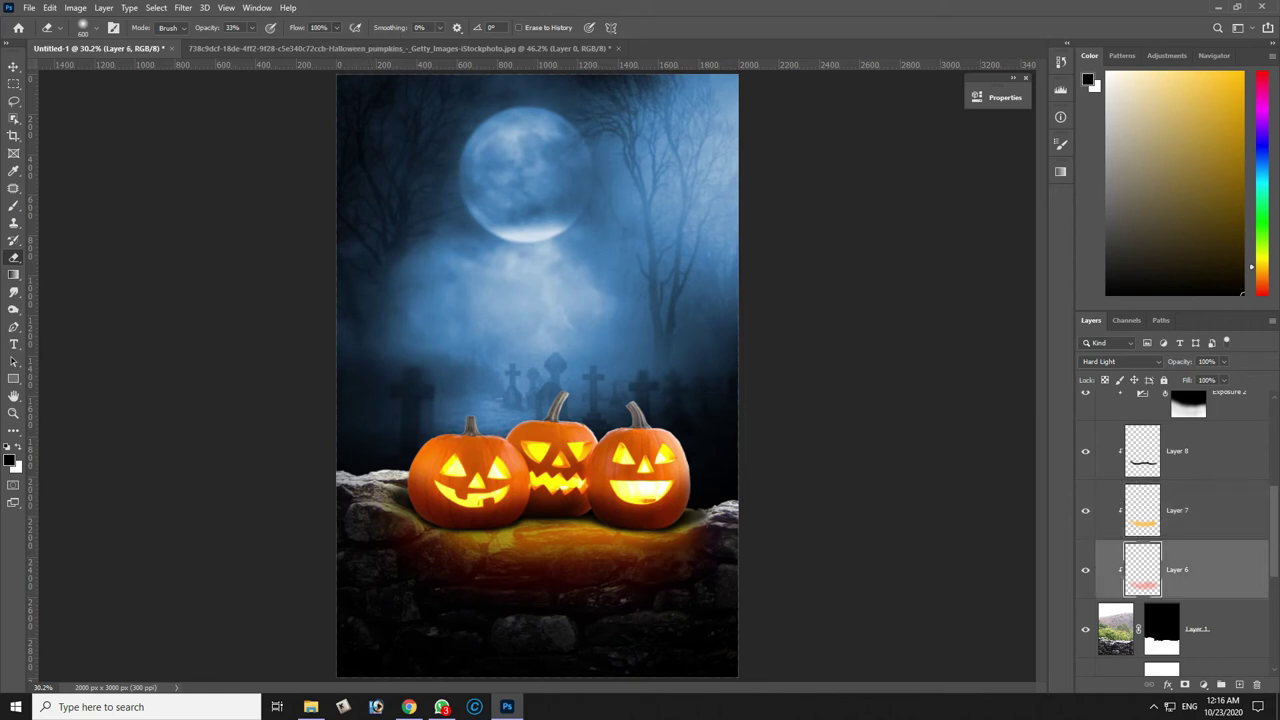
key("alt+bracketright")
key("alt+bracketleft")
key("v")
key("alt+bracketright")
Set the paint colour to #ffc000 and add a new layer above Layer 7.
key("x")
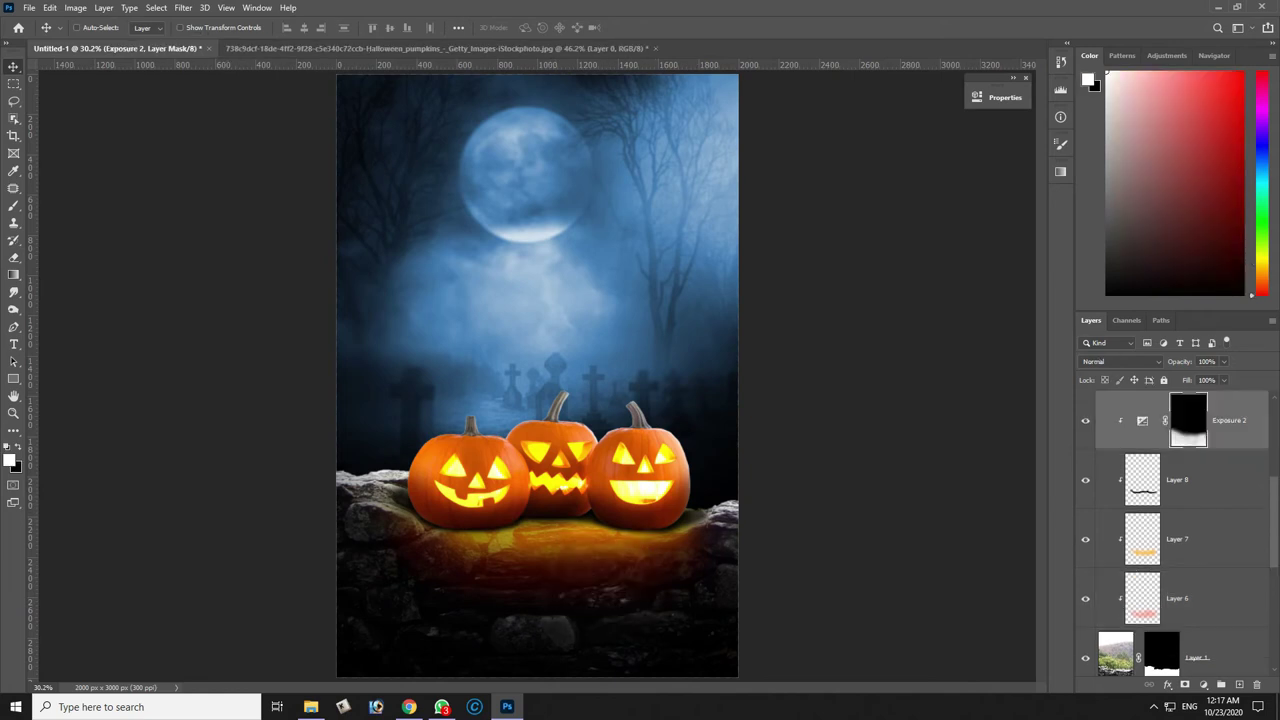
key("i")
left_click(9, 459)
type("ffc000")
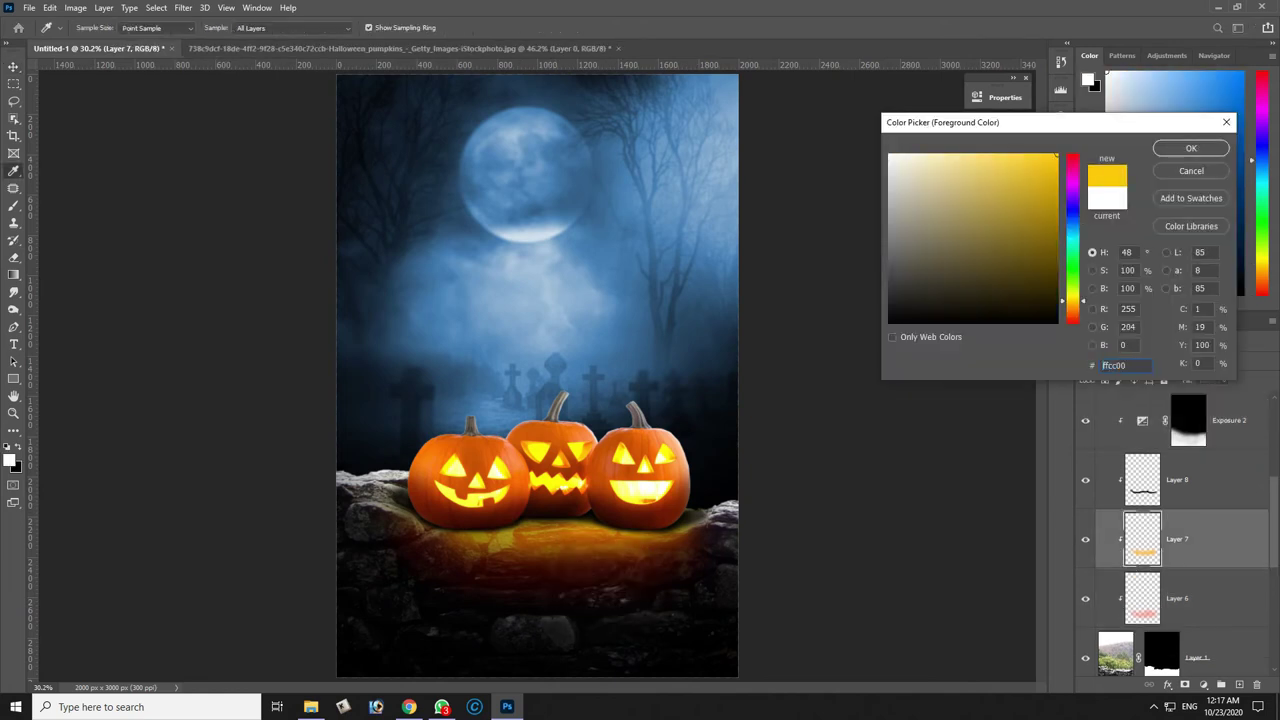
key("Return")
key("v")
key("ctrl+shift+n")
key("Return")
Paint a yellow glow below the pumpkins with a size-175 brush at 100%, blended as Soft Light.
key("b")
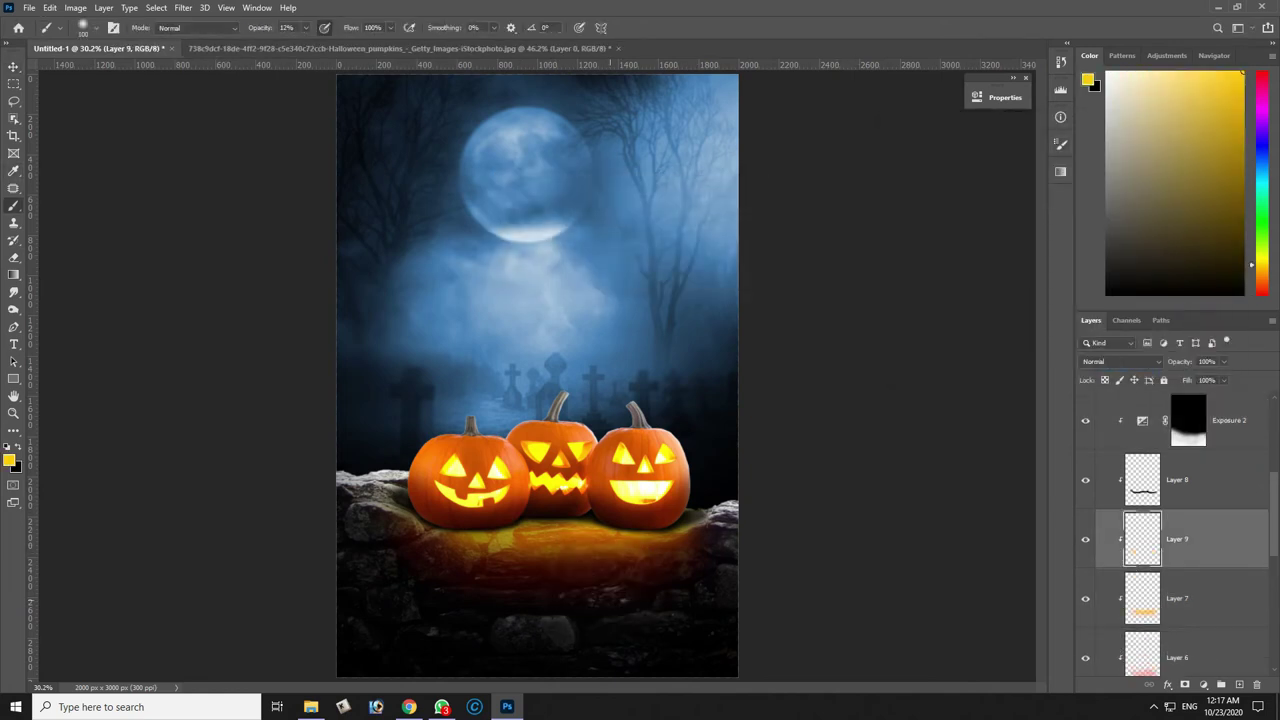
key("bracketright")
key("bracketright")
key("bracketright")
key("0")
left_click_drag(527, 541, 560, 541)
left_click(1120, 361)
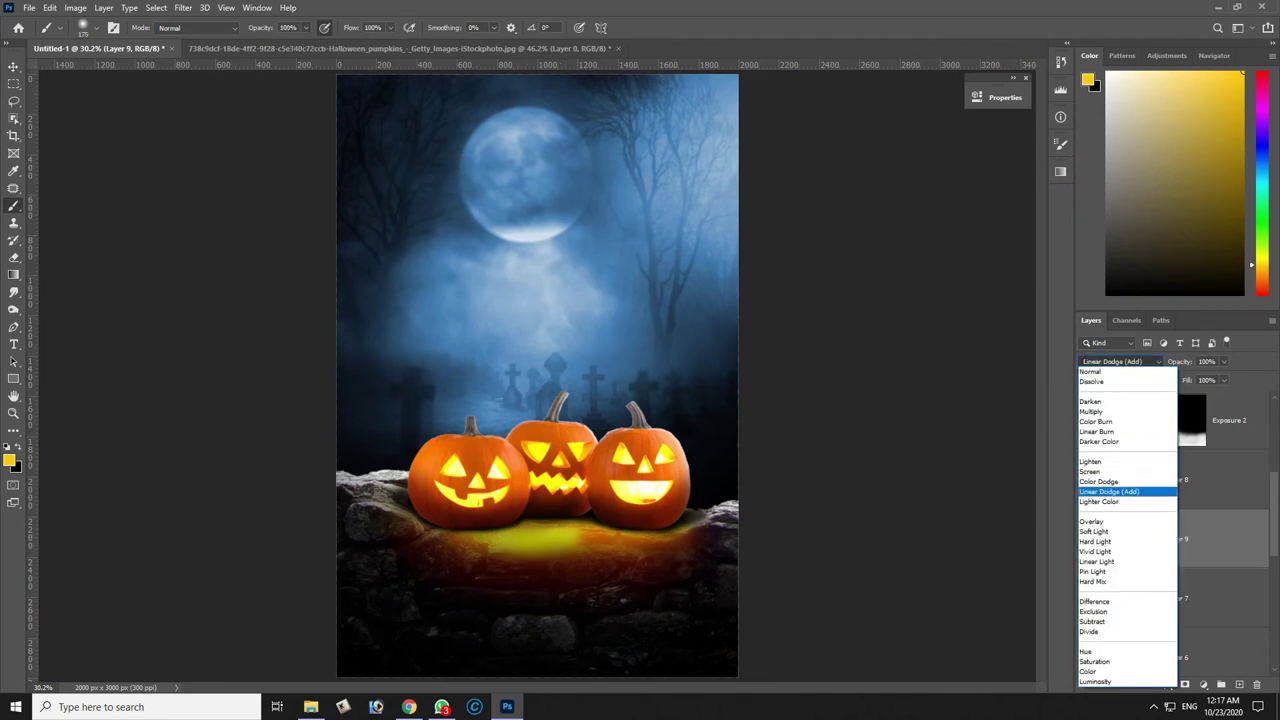
key("Return")
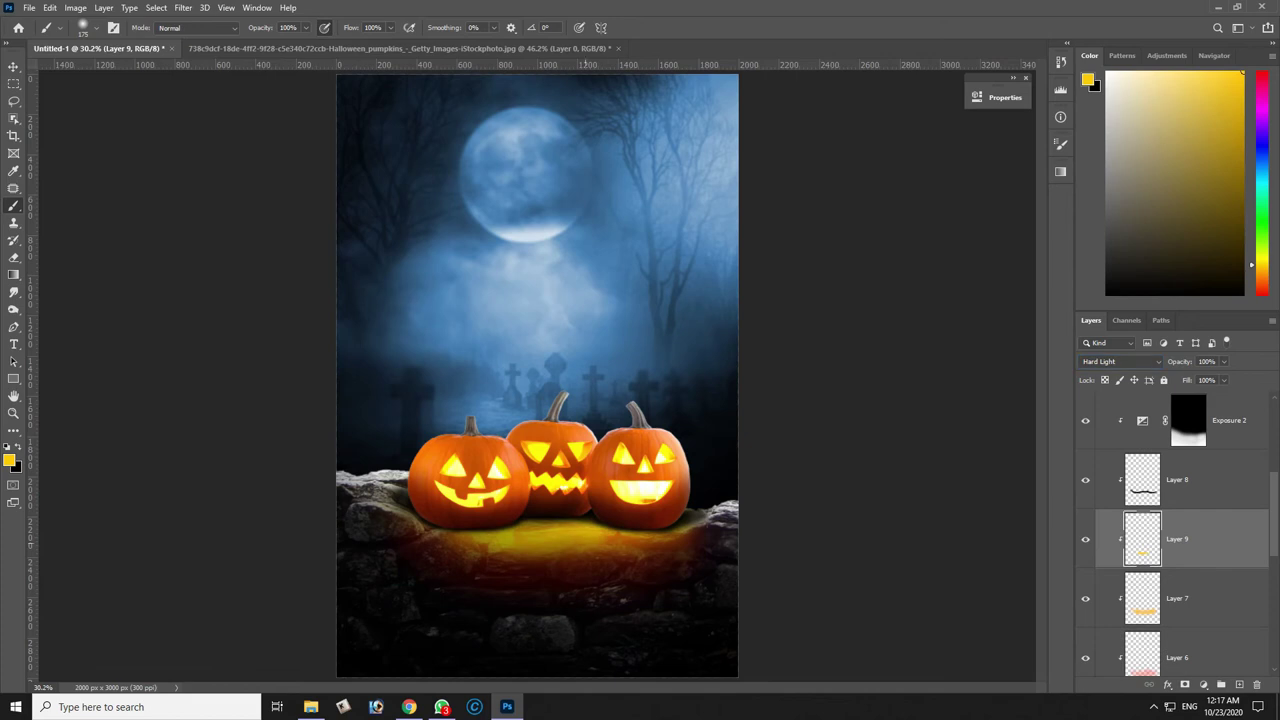
left_click(1120, 361)
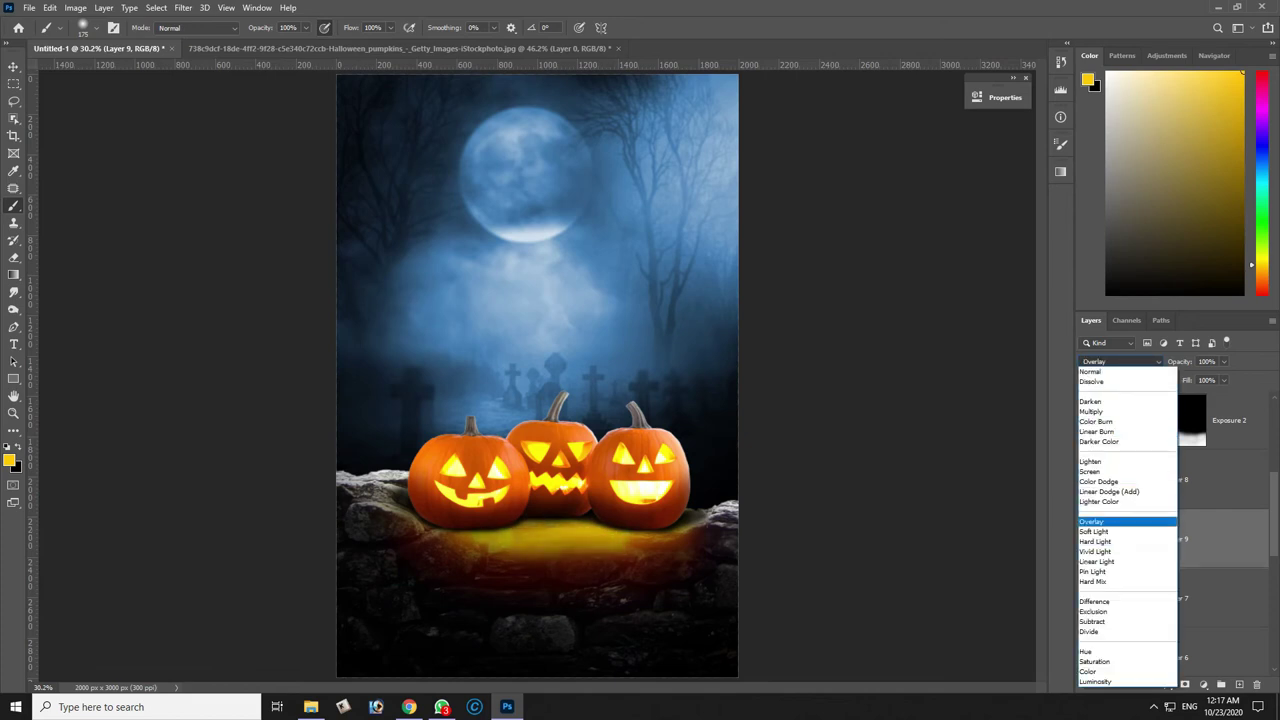
key("Up")
key("Return")
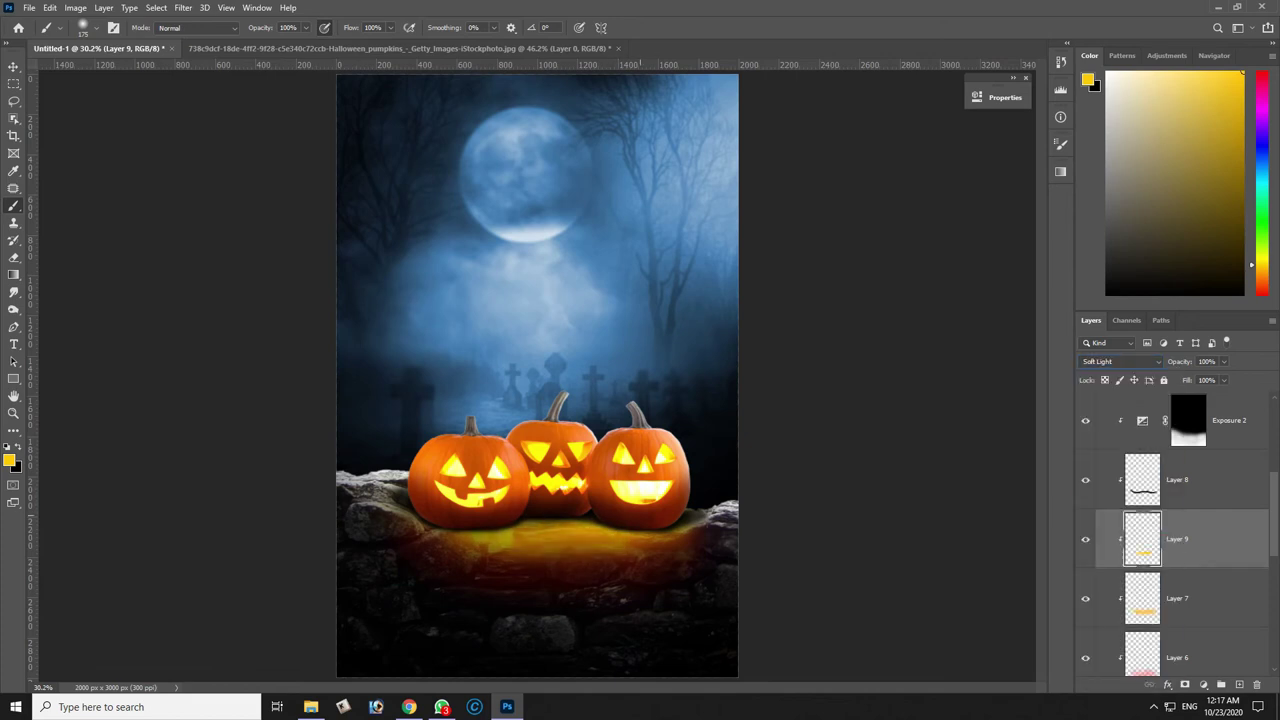
Lower the eraser opacity to 18% and return to the Move tool.
key("e")
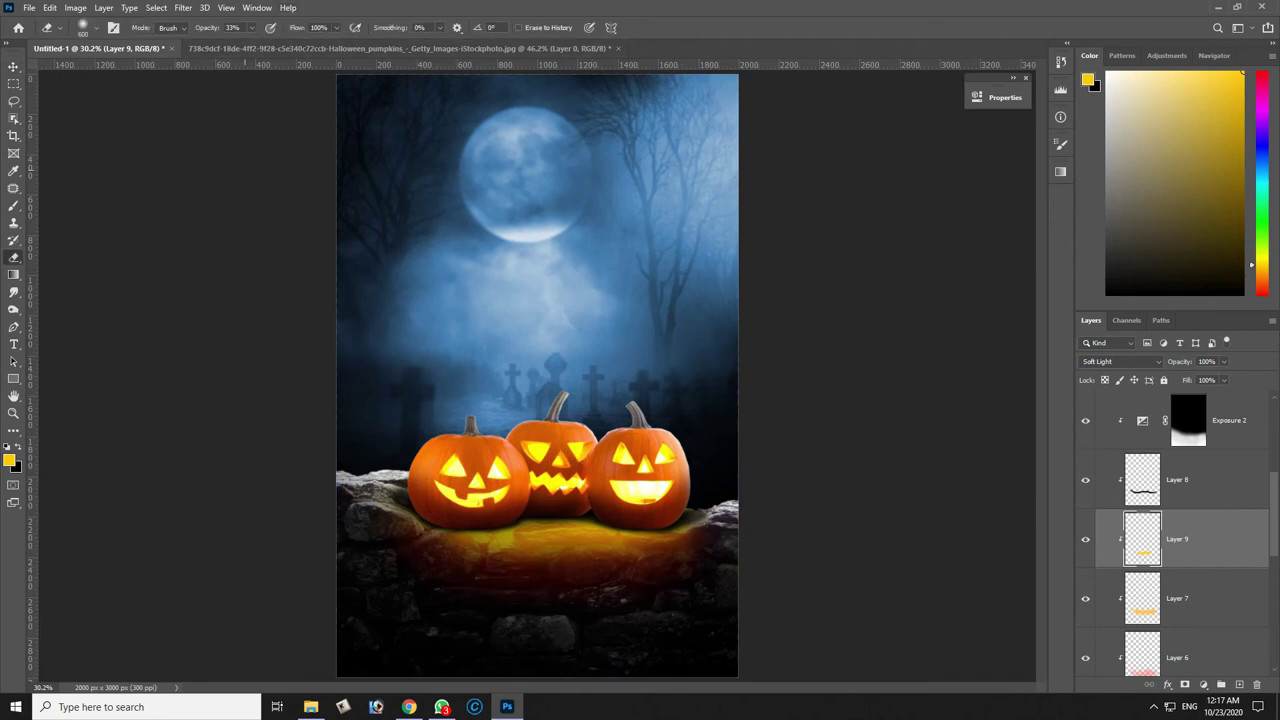
left_click(250, 27)
left_click_drag(250, 44, 242, 44)
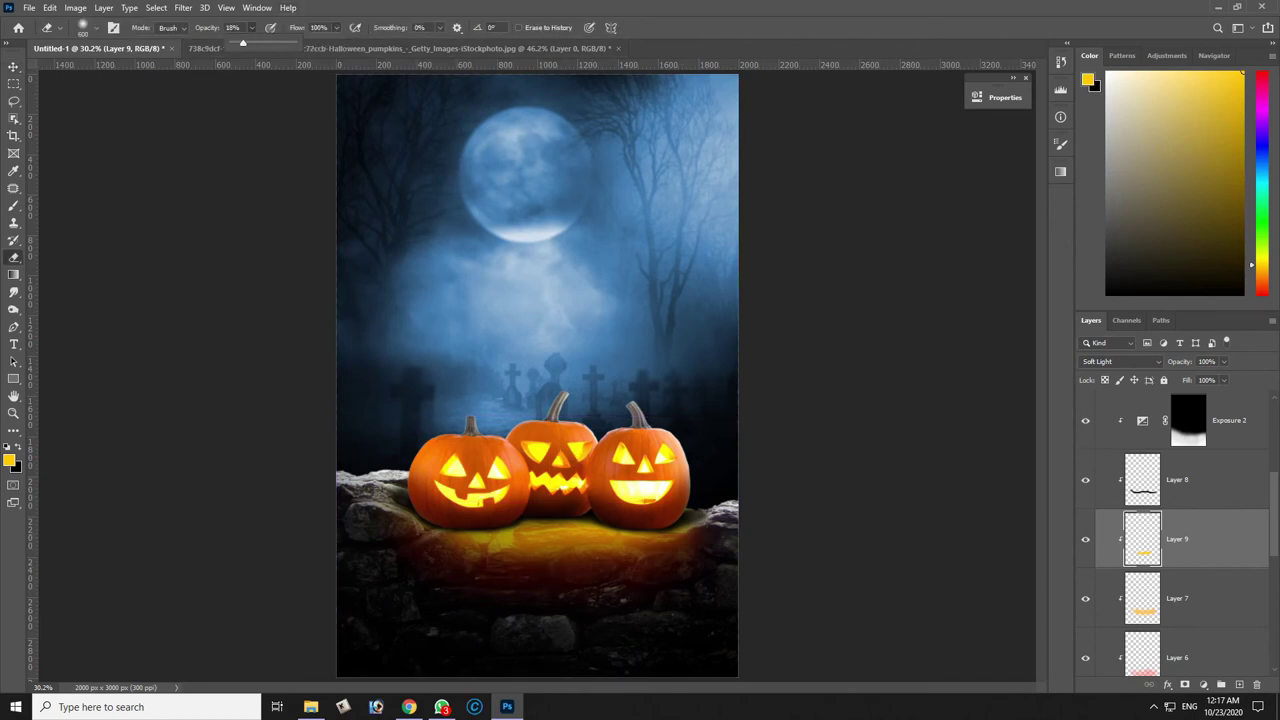
left_click(625, 63)
key("v")
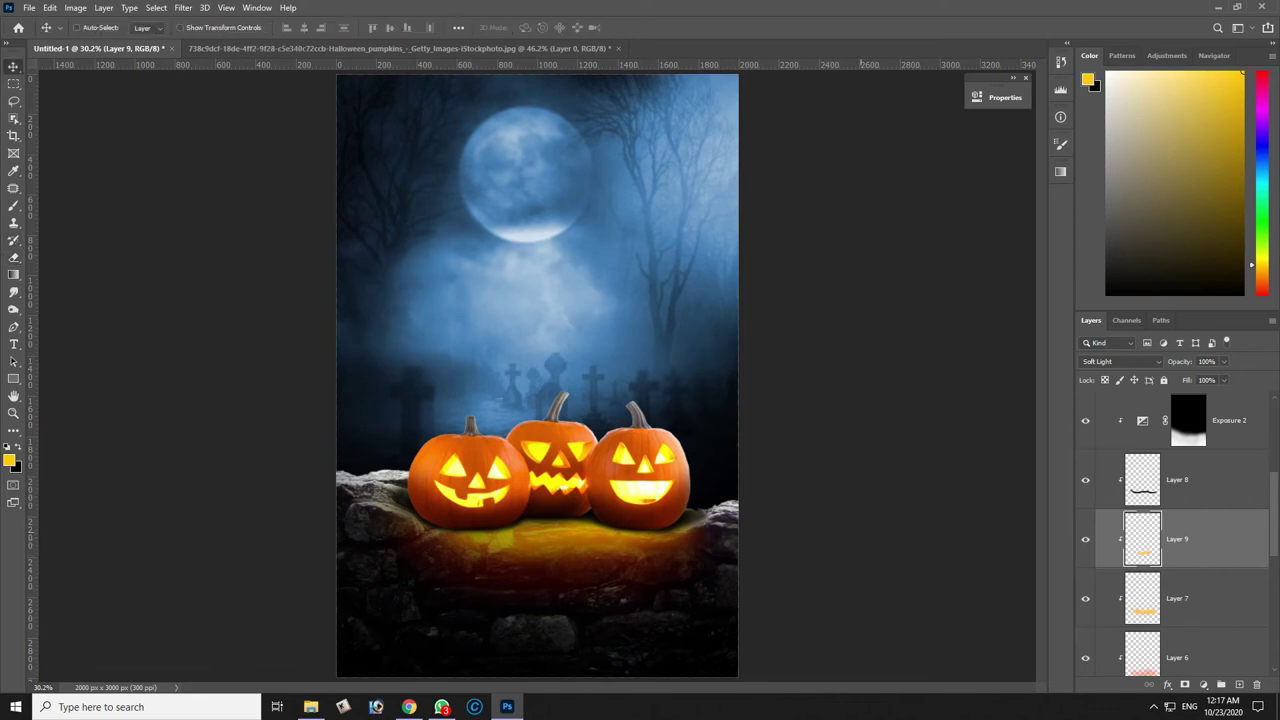
scroll(1180, 530, "up", 2)
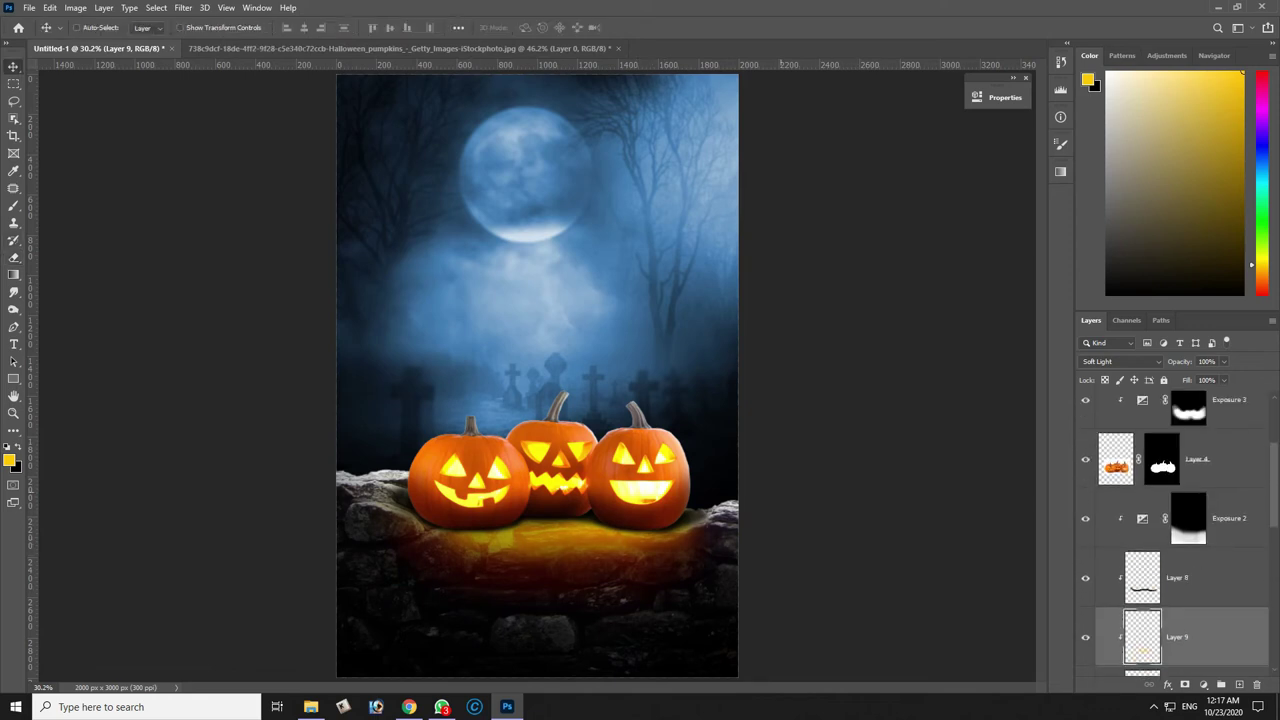
Add Layer 10 clipped to the pumpkins' Layer 4, sample a moonlit blue, and set it to Linear Dodge (Add).
left_click(690, 450, "ctrl")
key("ctrl+shift+n")
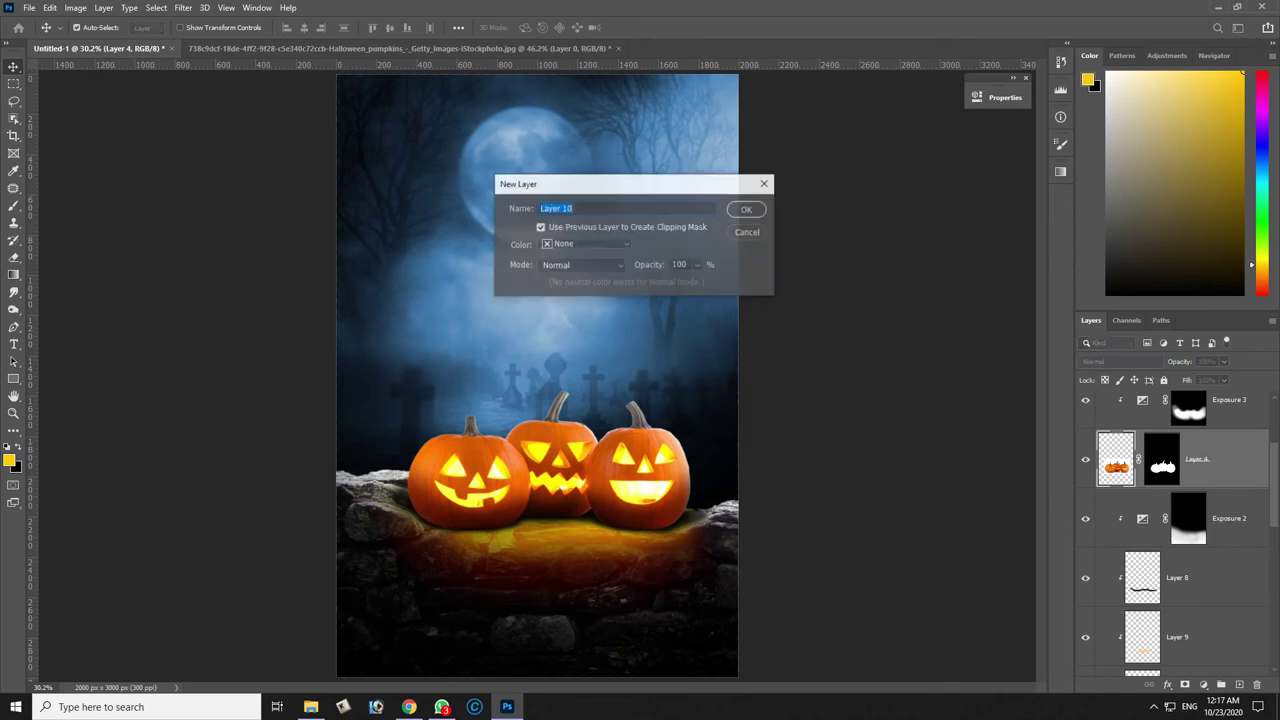
key("Return")
key("i")
left_click(576, 350)
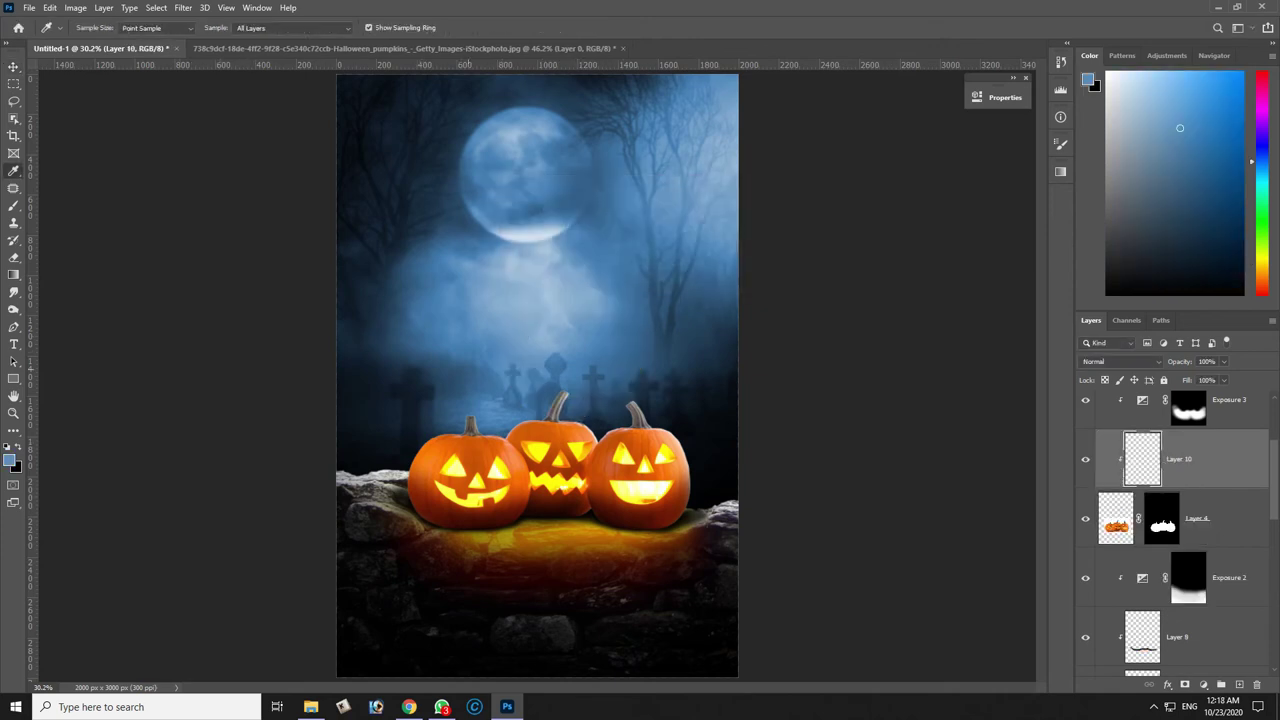
left_click(1120, 361)
left_click(1120, 474)
Brush blue light onto the left pumpkin's stem at about 35% opacity.
key("z")
left_click_drag(350, 300, 725, 528)
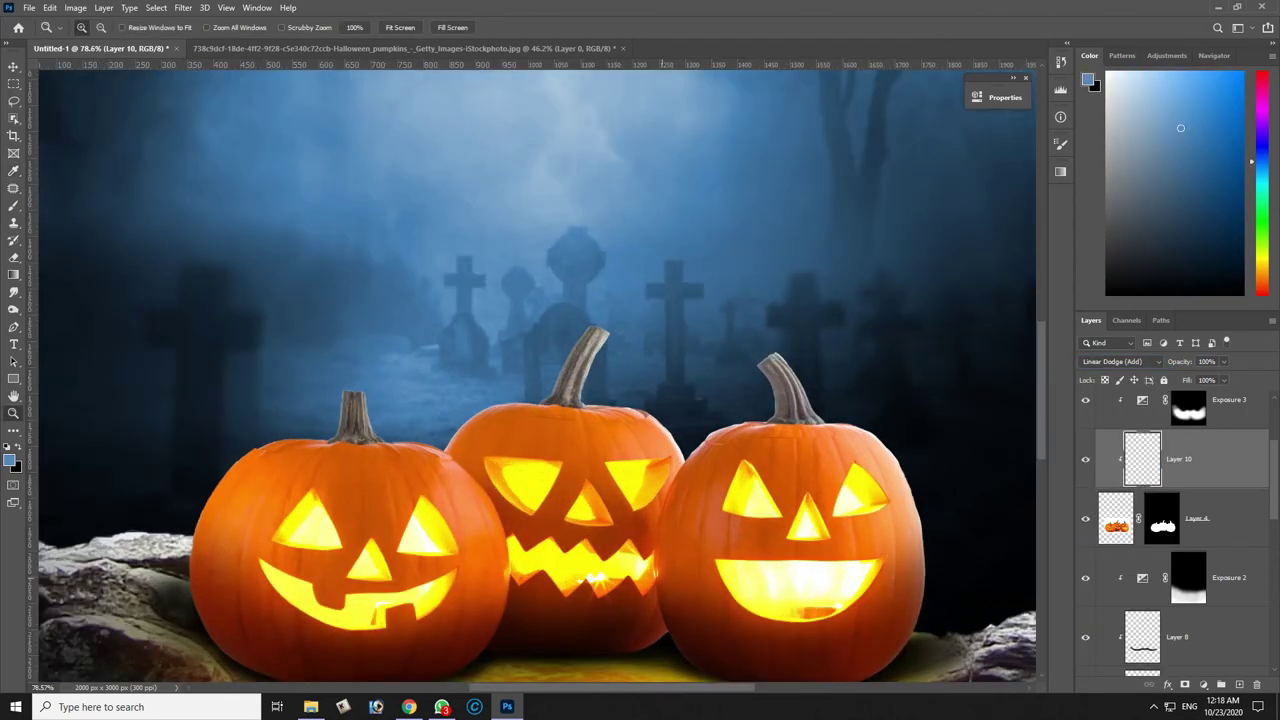
key("b")
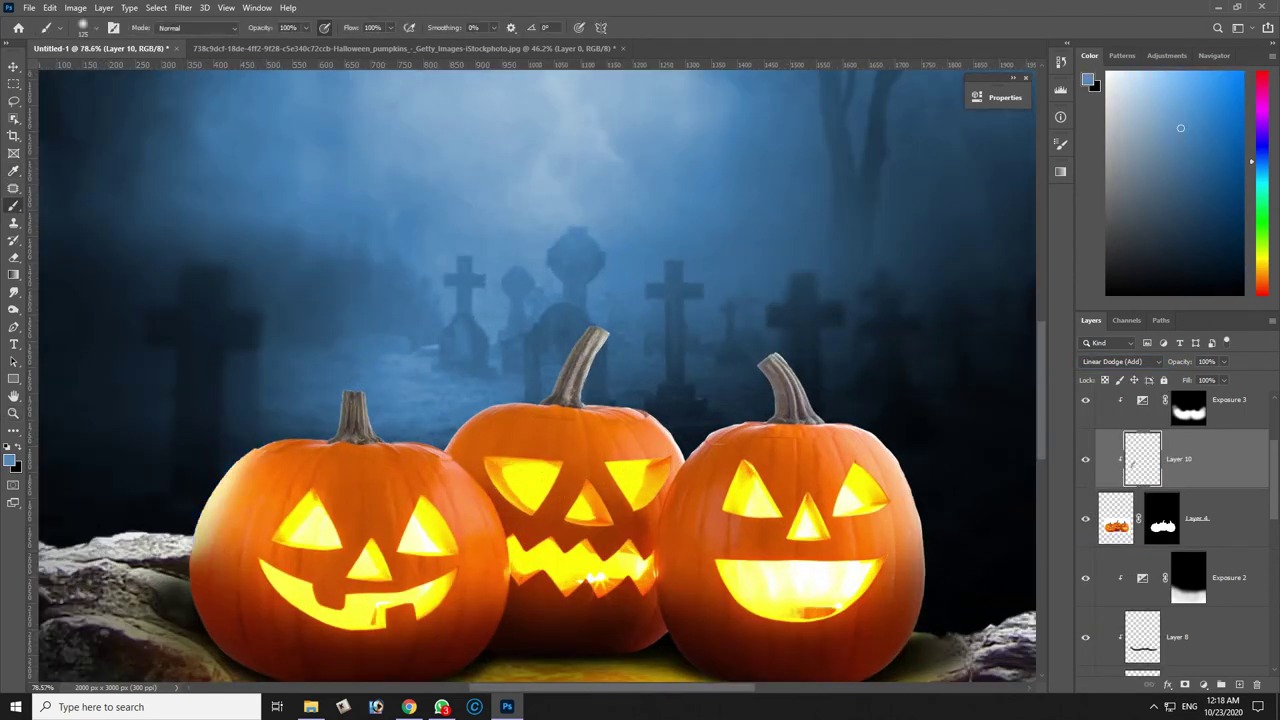
left_click_drag(297, 27, 287, 43)
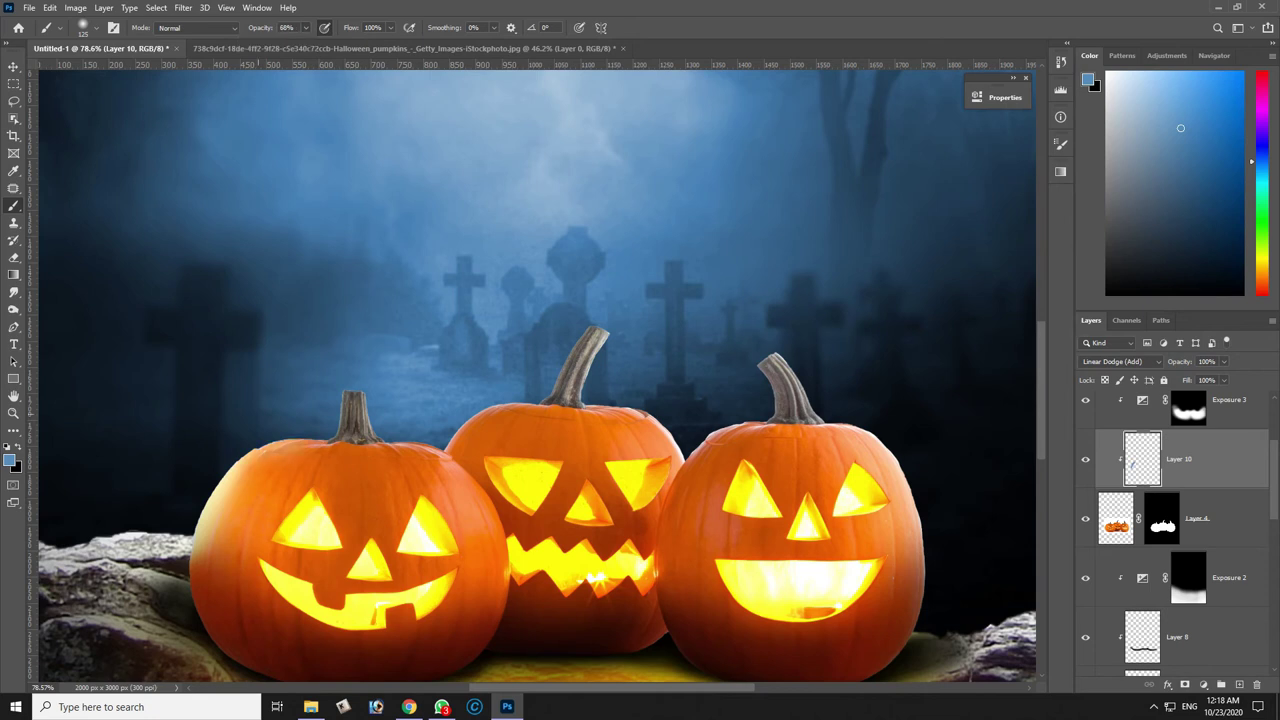
left_click(10, 460)
key("Return")
left_click(270, 455)
left_click(296, 27)
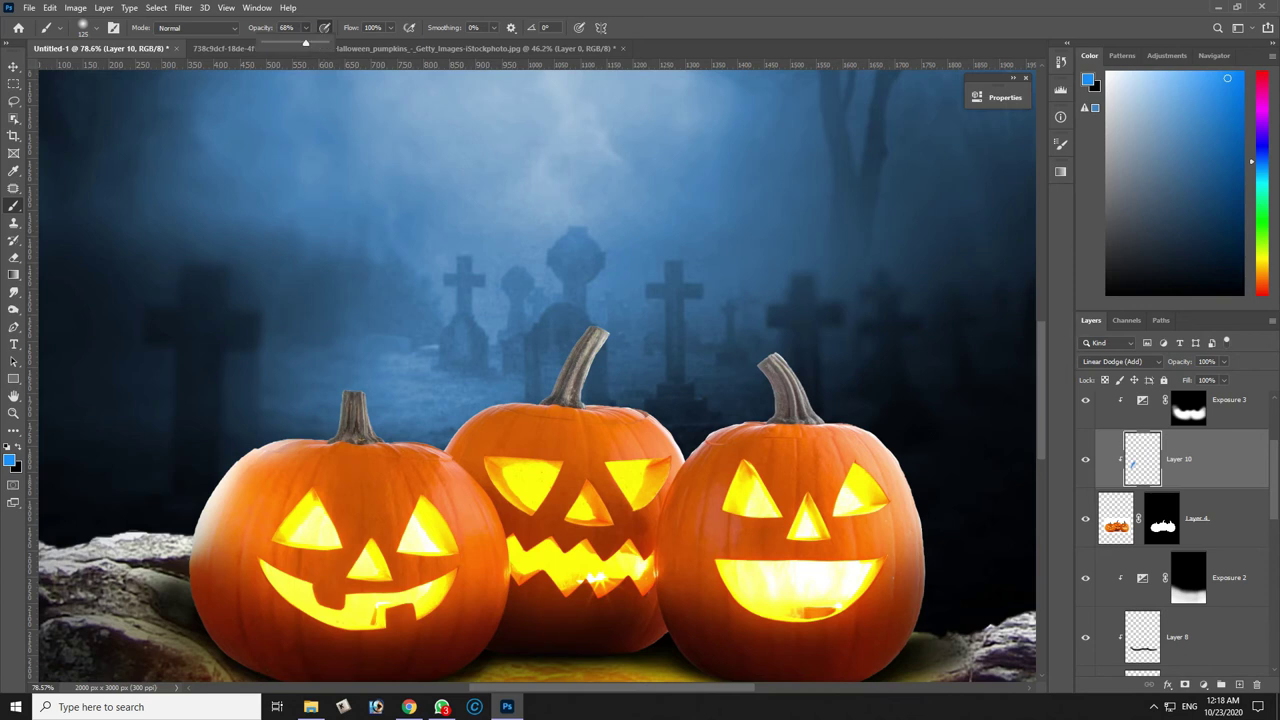
left_click_drag(310, 44, 285, 44)
mouse_move(346, 395)
left_mouse_down()
mouse_move(340, 440)
mouse_move(260, 470)
mouse_move(230, 500)
left_mouse_up()
With a smaller brush, paint blue along the left pumpkin's rim and the middle pumpkin's stem and rim.
key("bracketleft")
key("bracketleft")
scroll(536, 380, "down", 1)
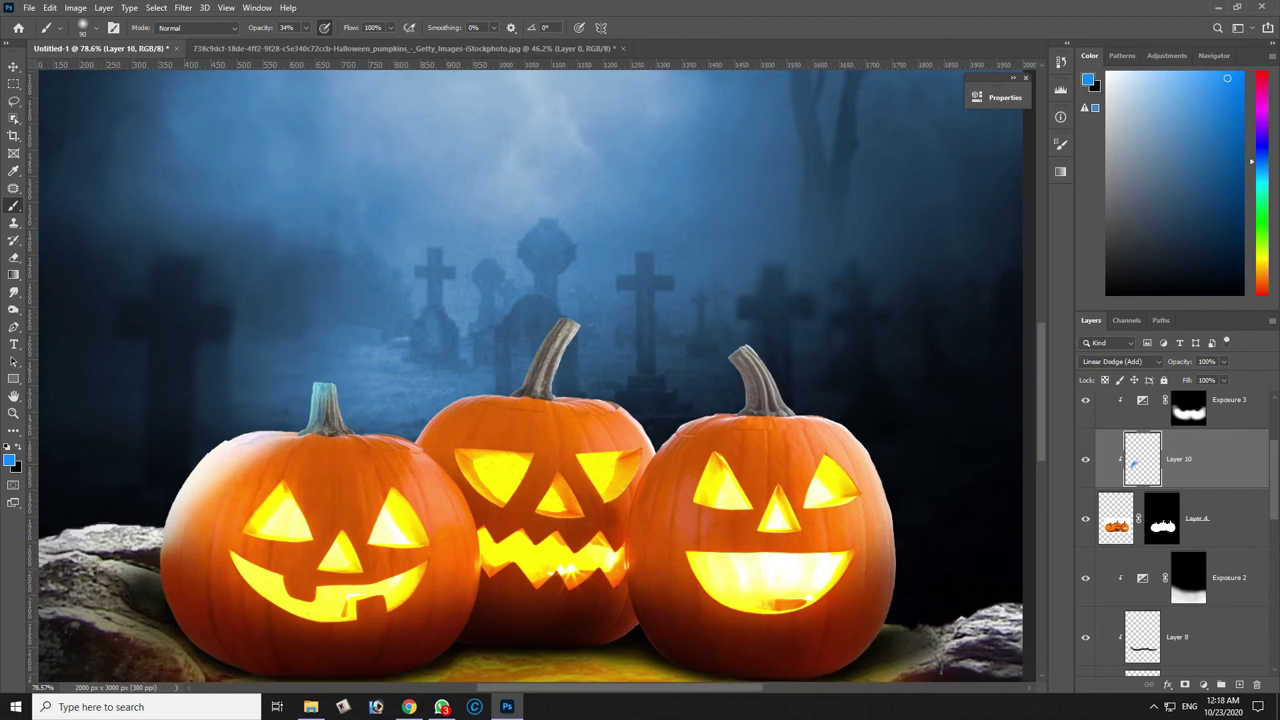
mouse_move(352, 441)
left_mouse_down()
mouse_move(400, 441)
mouse_move(486, 403)
mouse_move(470, 400)
mouse_move(508, 396)
mouse_move(565, 320)
mouse_move(545, 355)
left_mouse_up()
left_click_drag(505, 400, 565, 325)
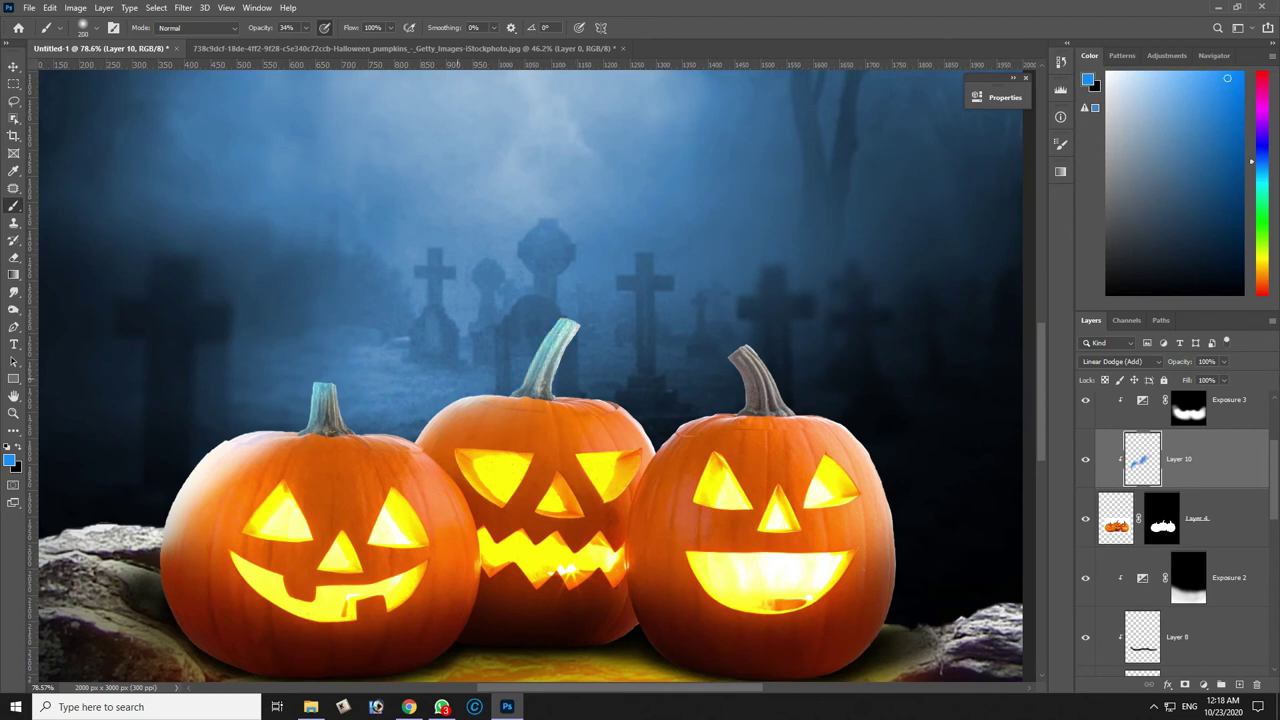
left_click_drag(460, 420, 520, 388)
left_click_drag(328, 428, 336, 388)
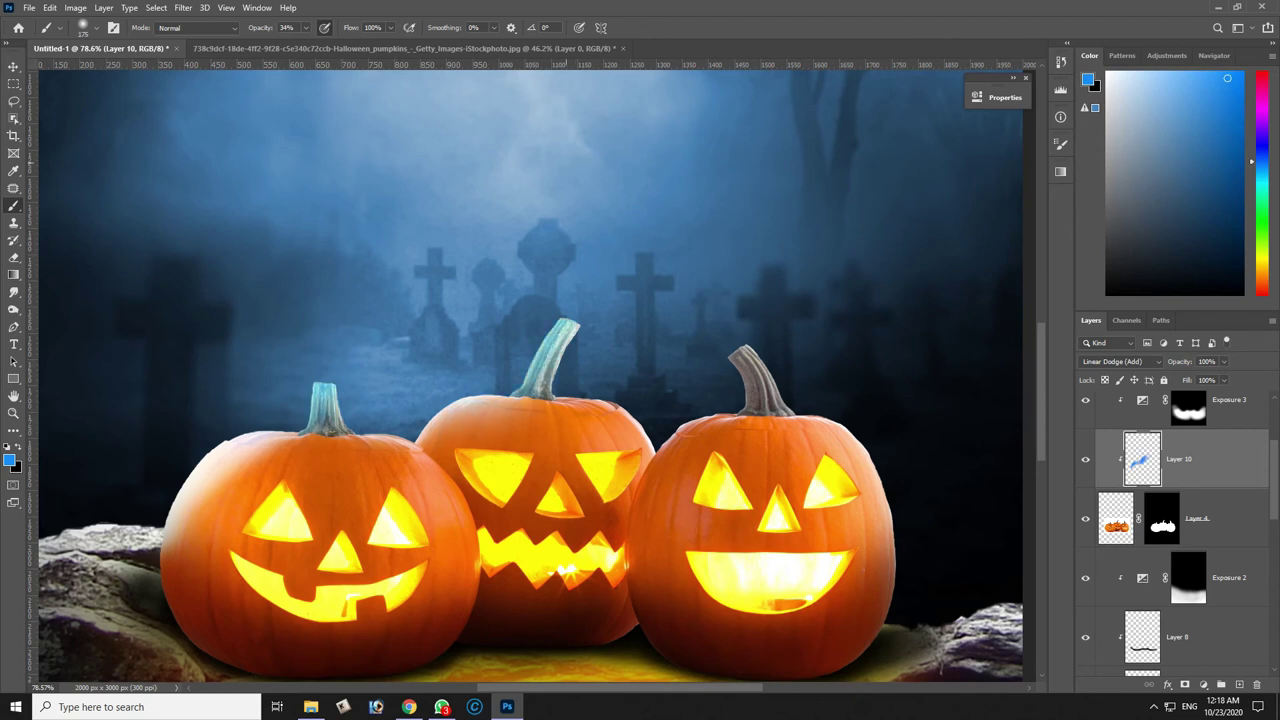
left_click_drag(600, 380, 546, 396)
Light the right pumpkin's top rim, left edge and stem with cyan-blue.
key("z")
left_click_drag(309, 263, 737, 503)
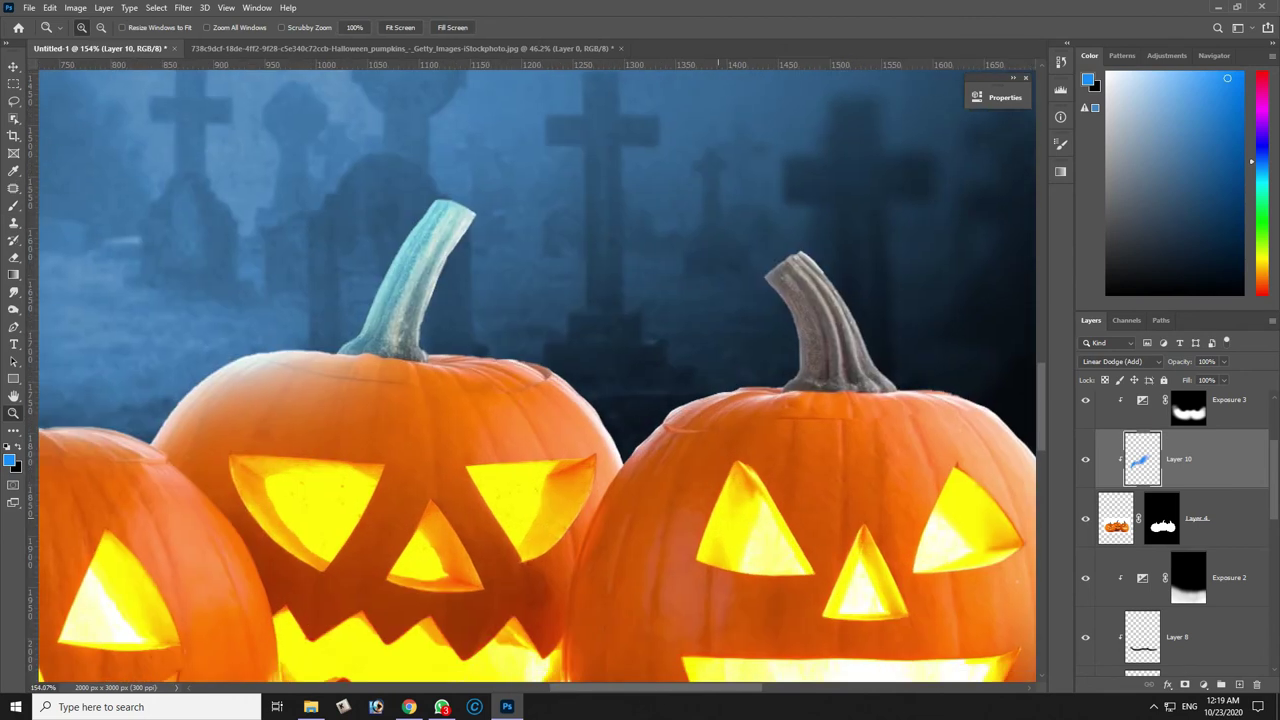
key("b")
left_click_drag(455, 372, 575, 400)
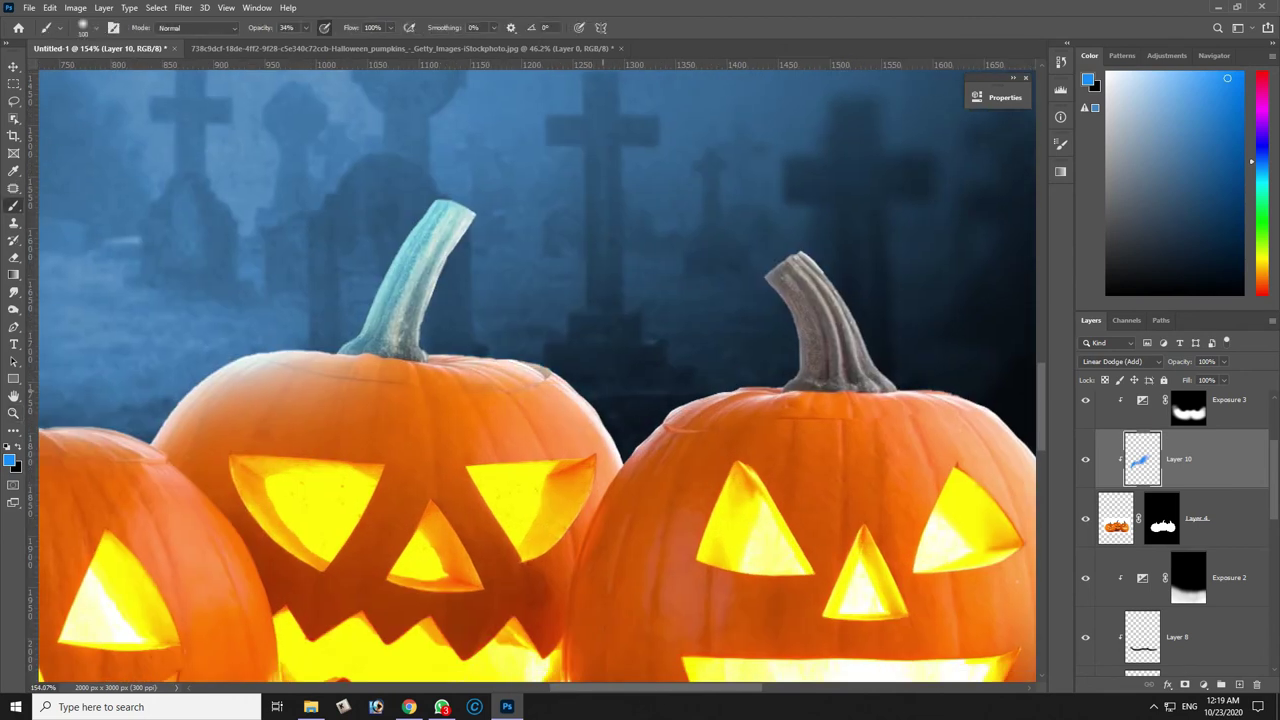
mouse_move(490, 368)
left_mouse_down()
mouse_move(600, 445)
mouse_move(688, 398)
mouse_move(774, 392)
left_mouse_up()
left_click_drag(655, 455, 585, 560)
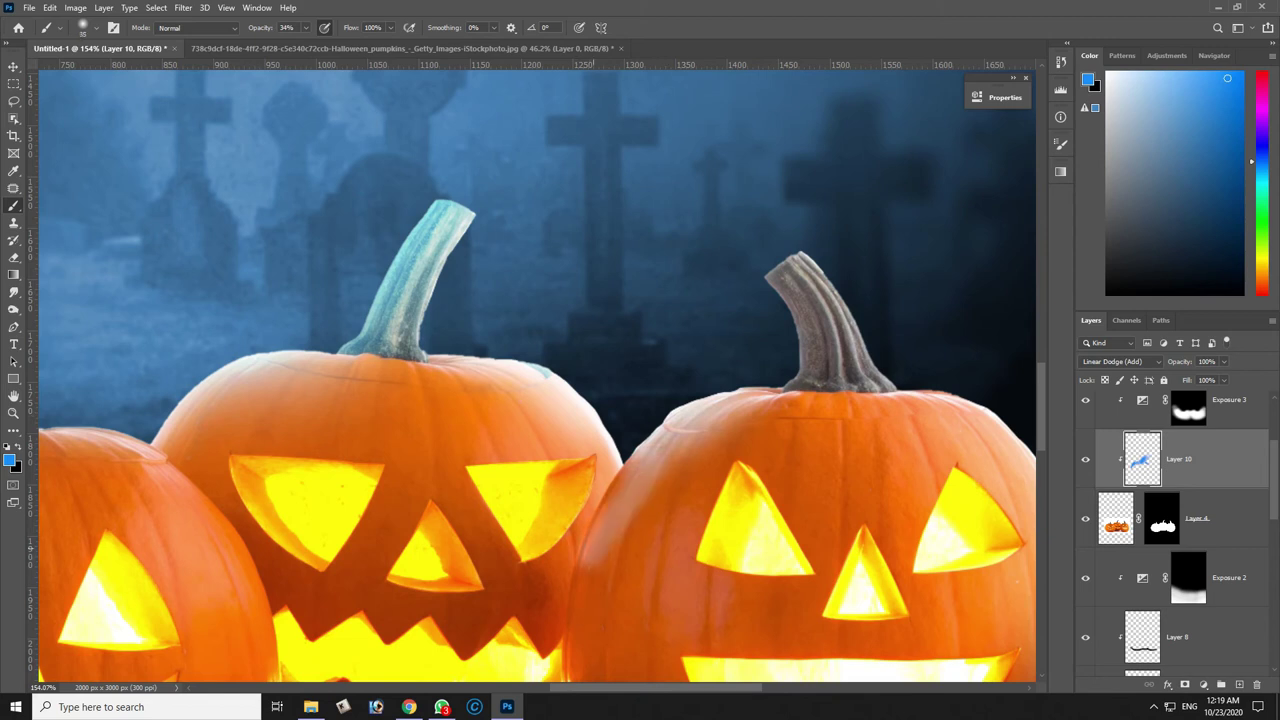
mouse_move(758, 396)
left_mouse_down()
mouse_move(803, 362)
mouse_move(784, 266)
left_mouse_up()
mouse_move(830, 385)
left_mouse_down()
mouse_move(782, 262)
mouse_move(845, 300)
left_mouse_up()
left_click_drag(772, 270, 806, 256)
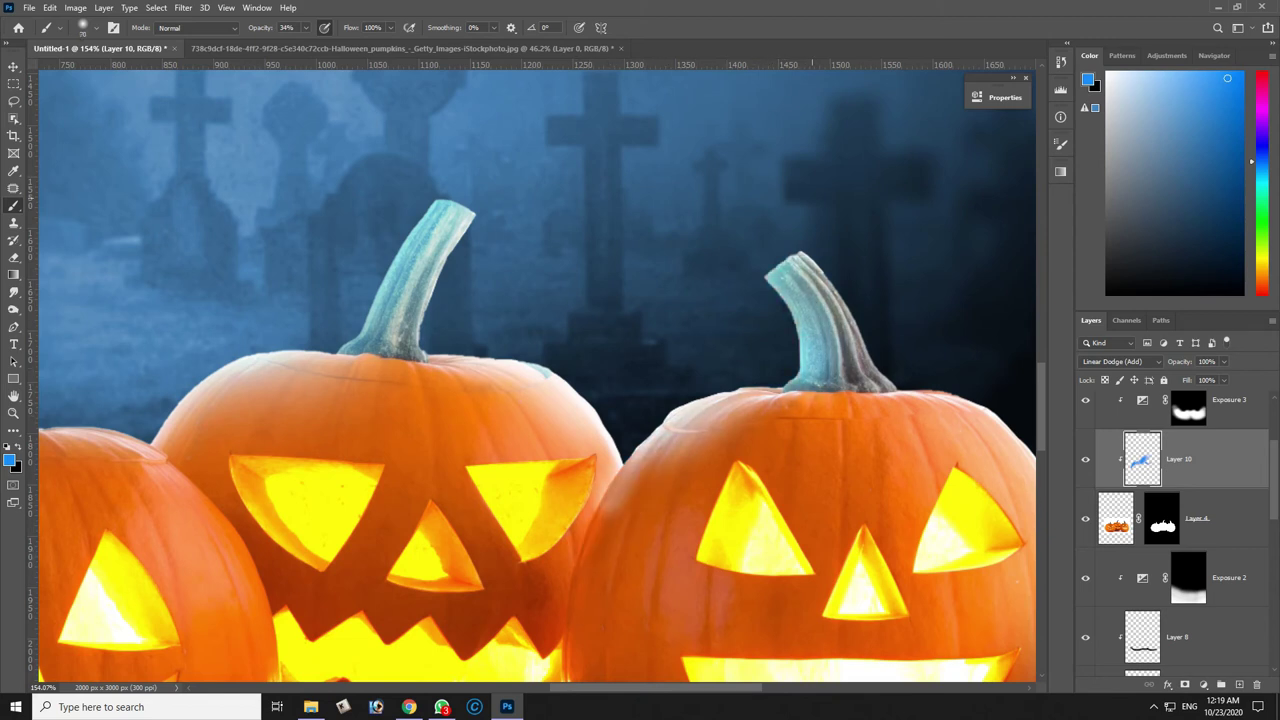
Add faint 9%-opacity blue to the right pumpkin's upper-left side and lower the eraser opacity.
scroll(537, 377, "down", 1)
left_click_drag(296, 27, 290, 42)
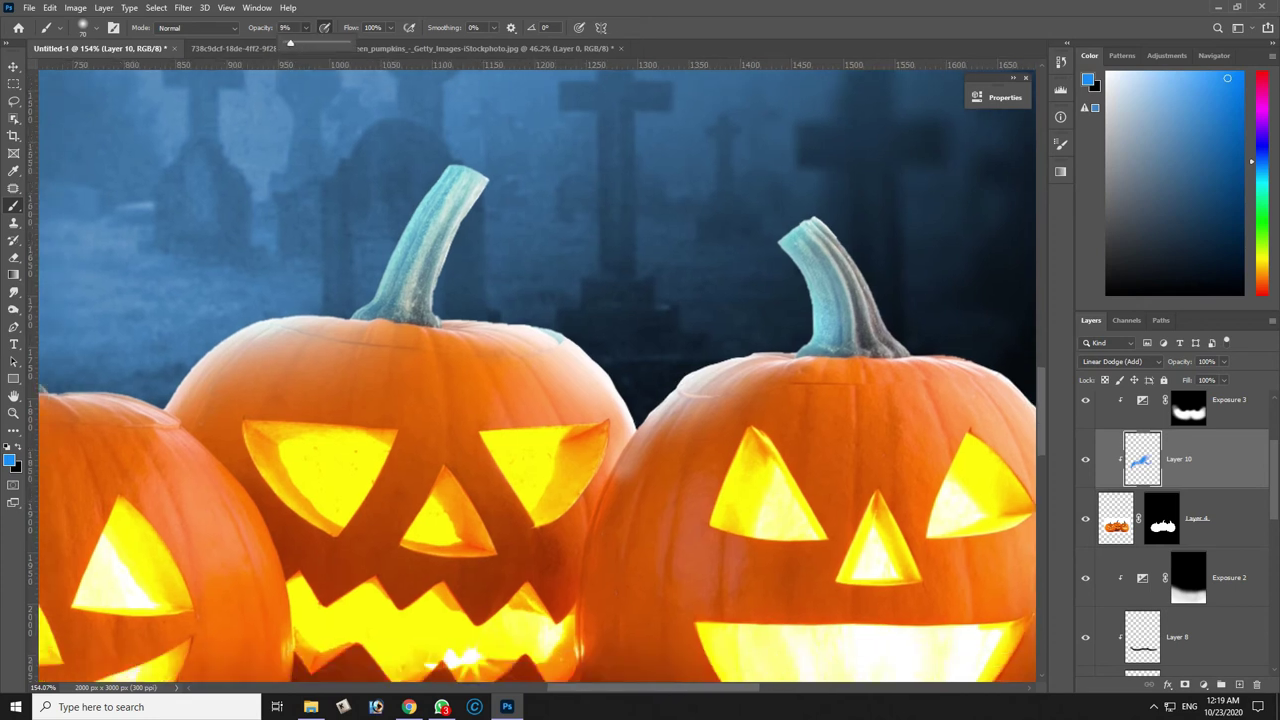
mouse_move(663, 470)
left_mouse_down()
mouse_move(742, 395)
mouse_move(845, 368)
left_mouse_up()
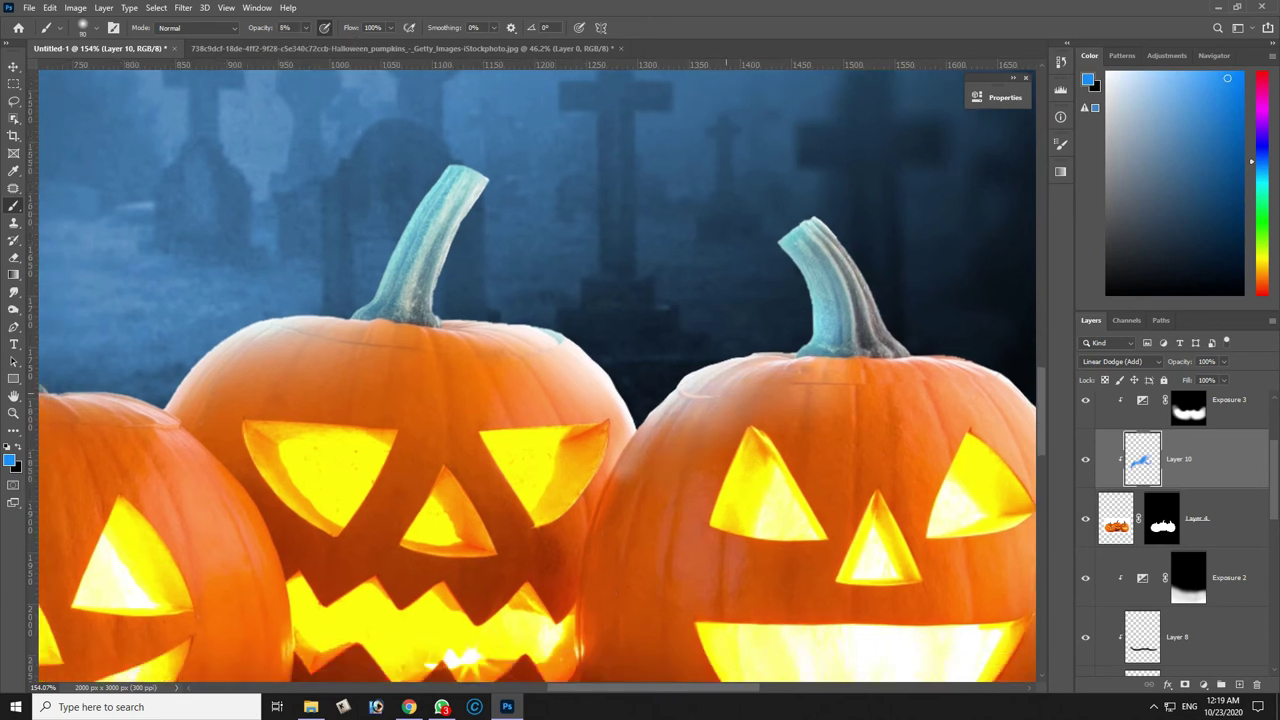
left_click_drag(760, 420, 642, 500)
left_click_drag(560, 400, 1000, 345)
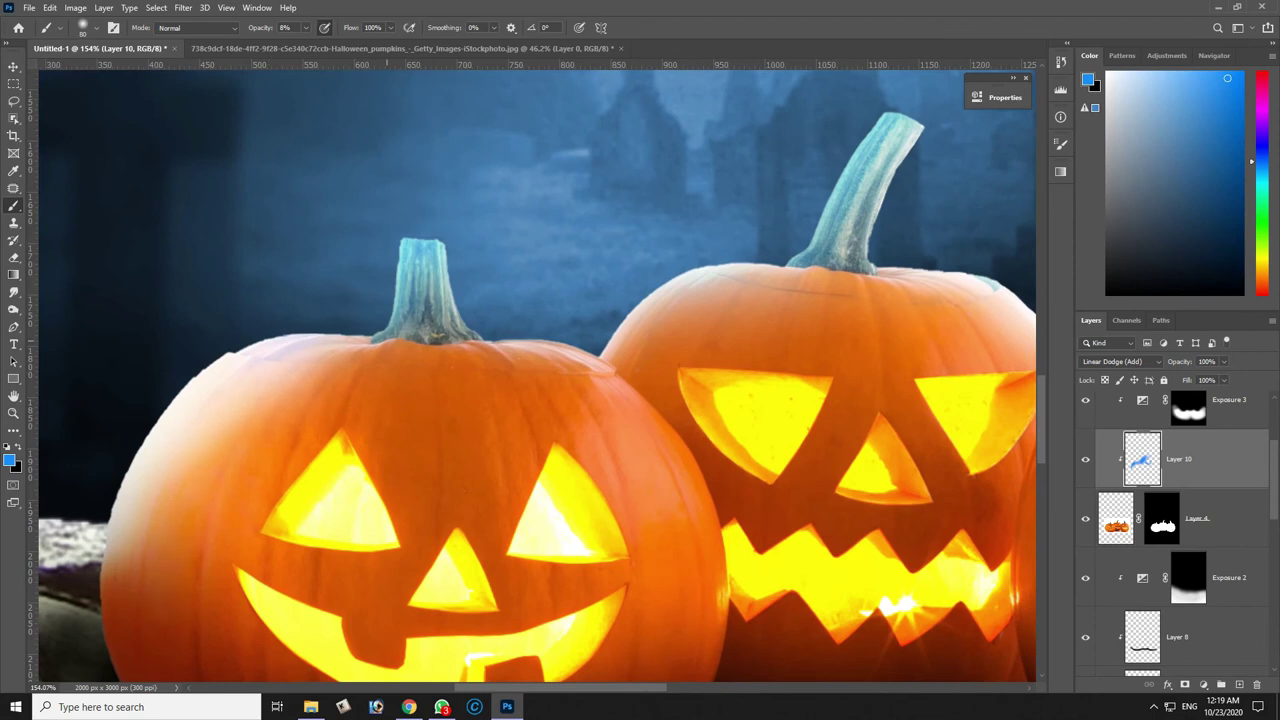
key("e")
left_click_drag(250, 27, 250, 44)
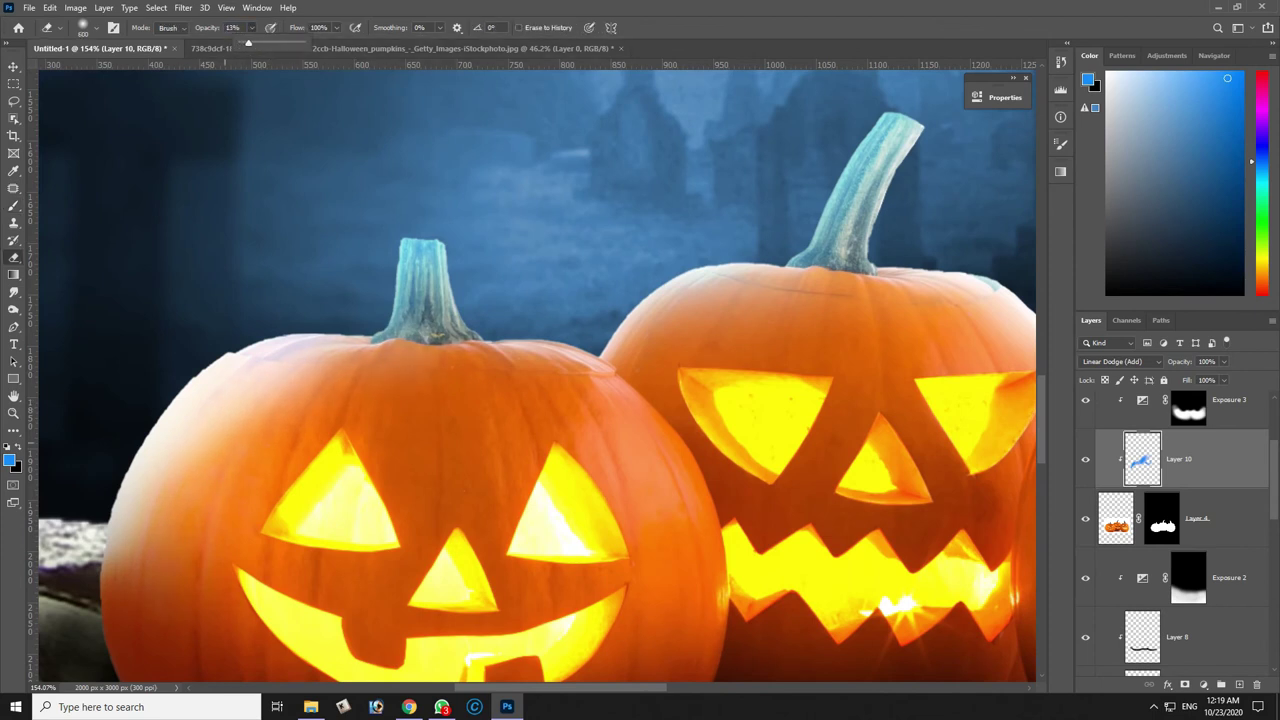
scroll(262, 80, "down", 1)
scroll(532, 371, "down", 1)
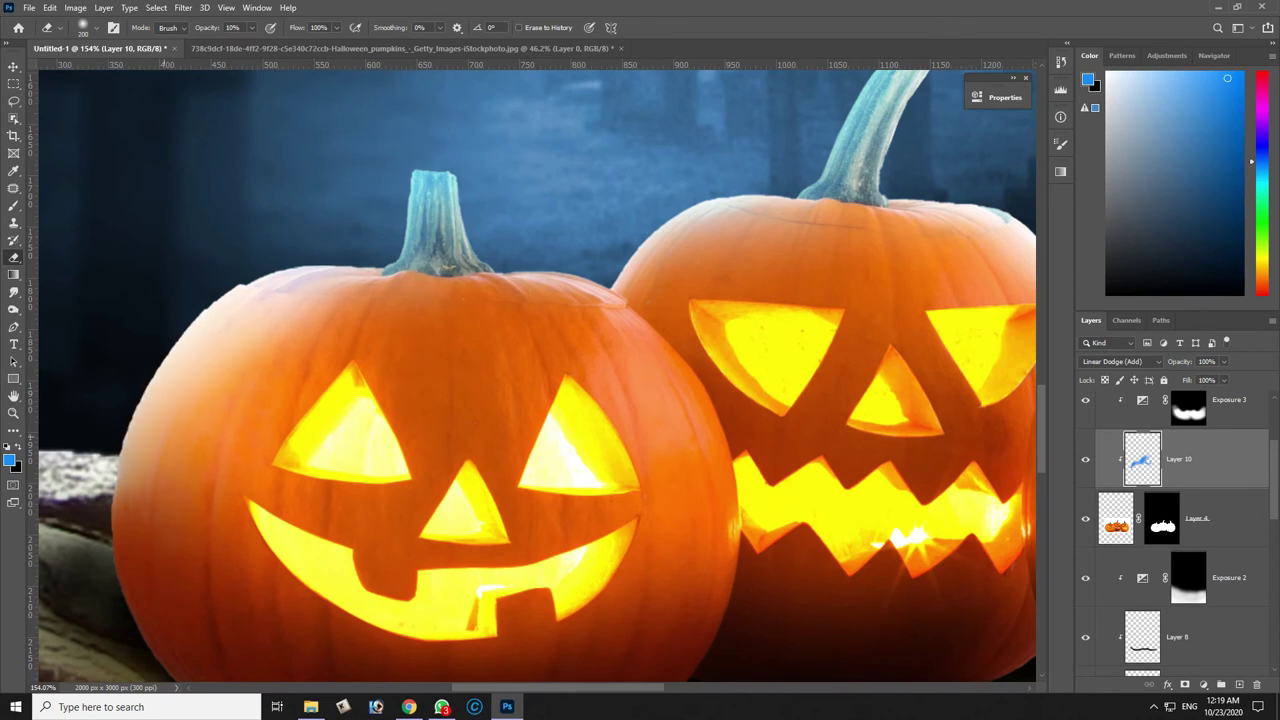
key("ctrl+0")
key("v")
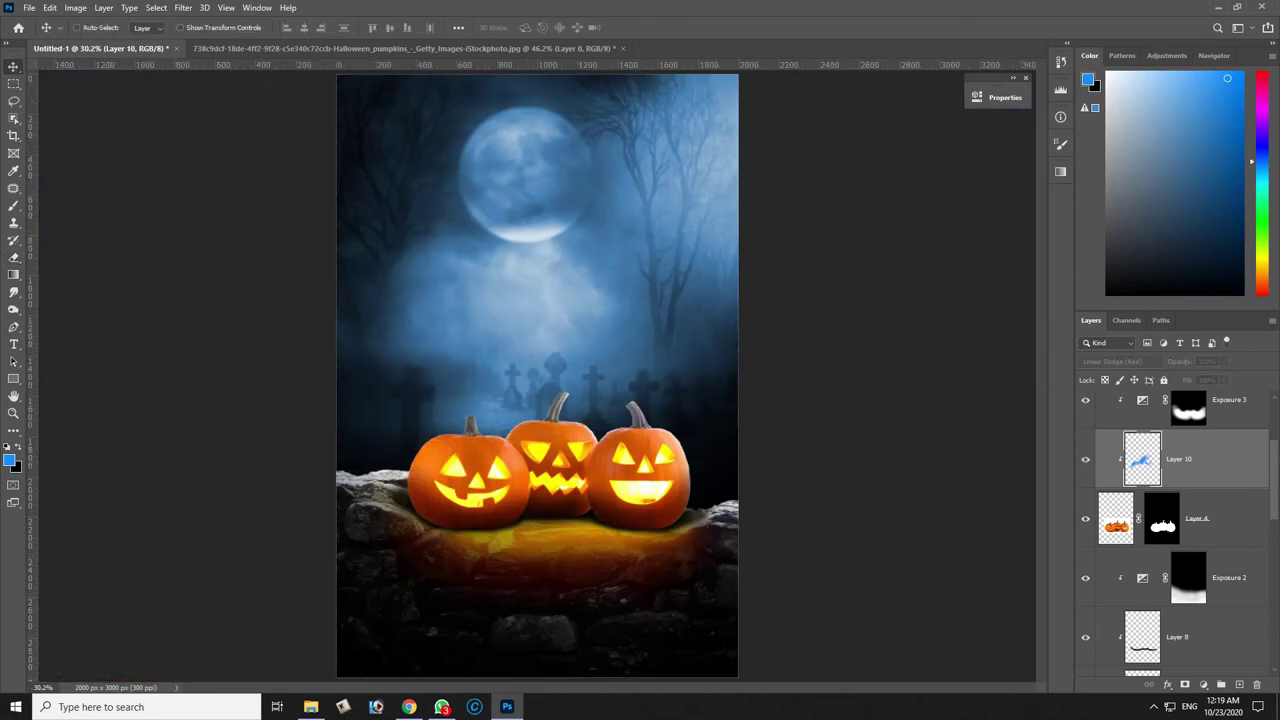
Add Layer 11 clipped to the stone wall's Layer 1 and set it to Linear Dodge (Add).
key("alt+bracketleft")
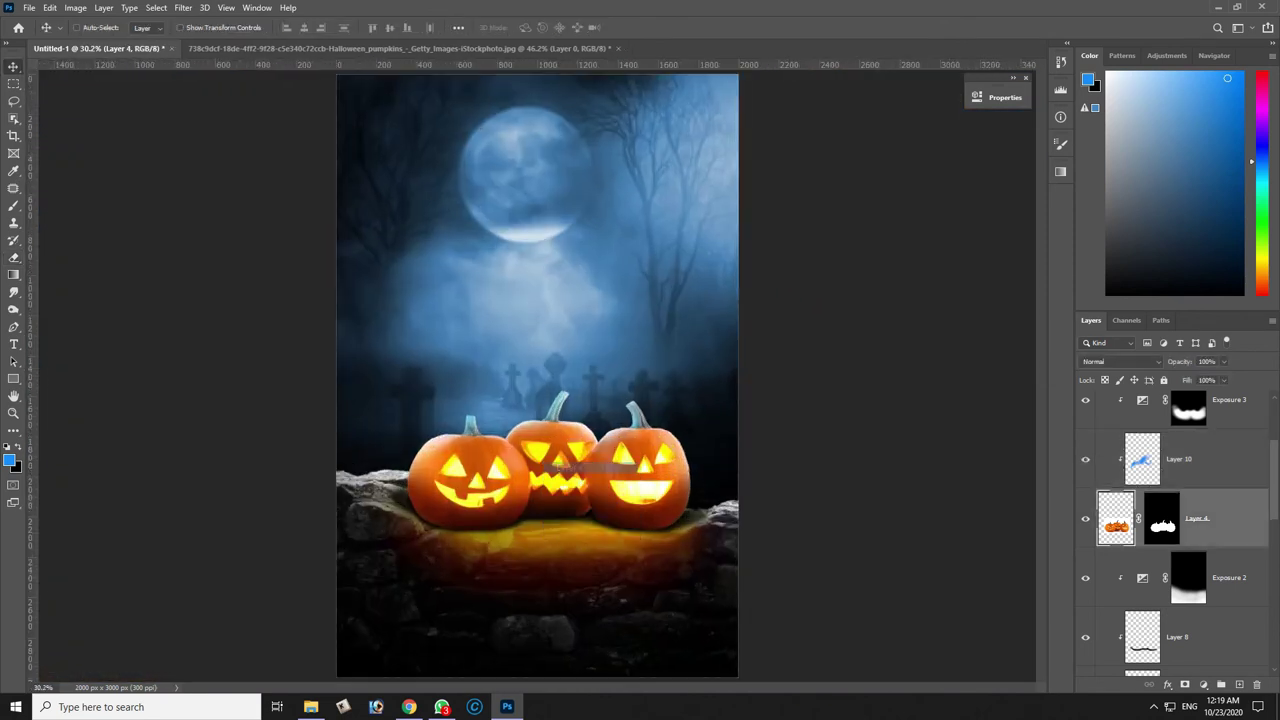
right_click(550, 224)
left_click(590, 234)
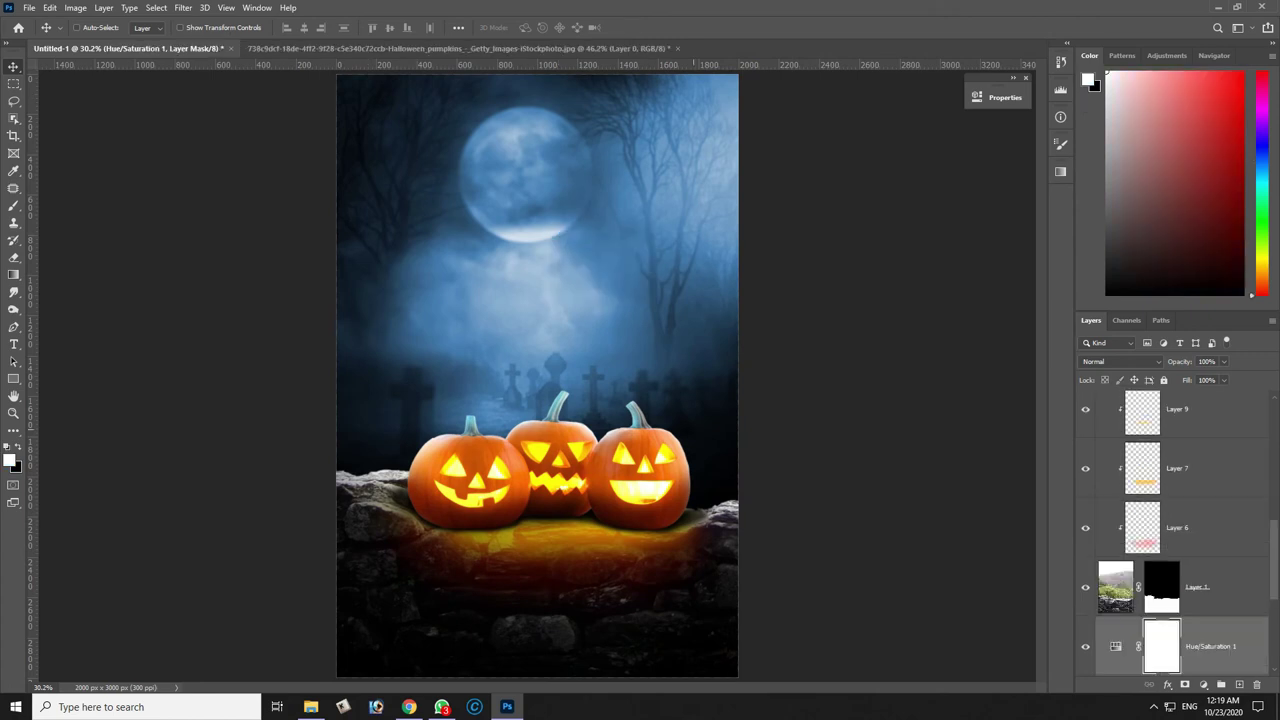
key("alt+bracketright")
key("ctrl+shift+n")
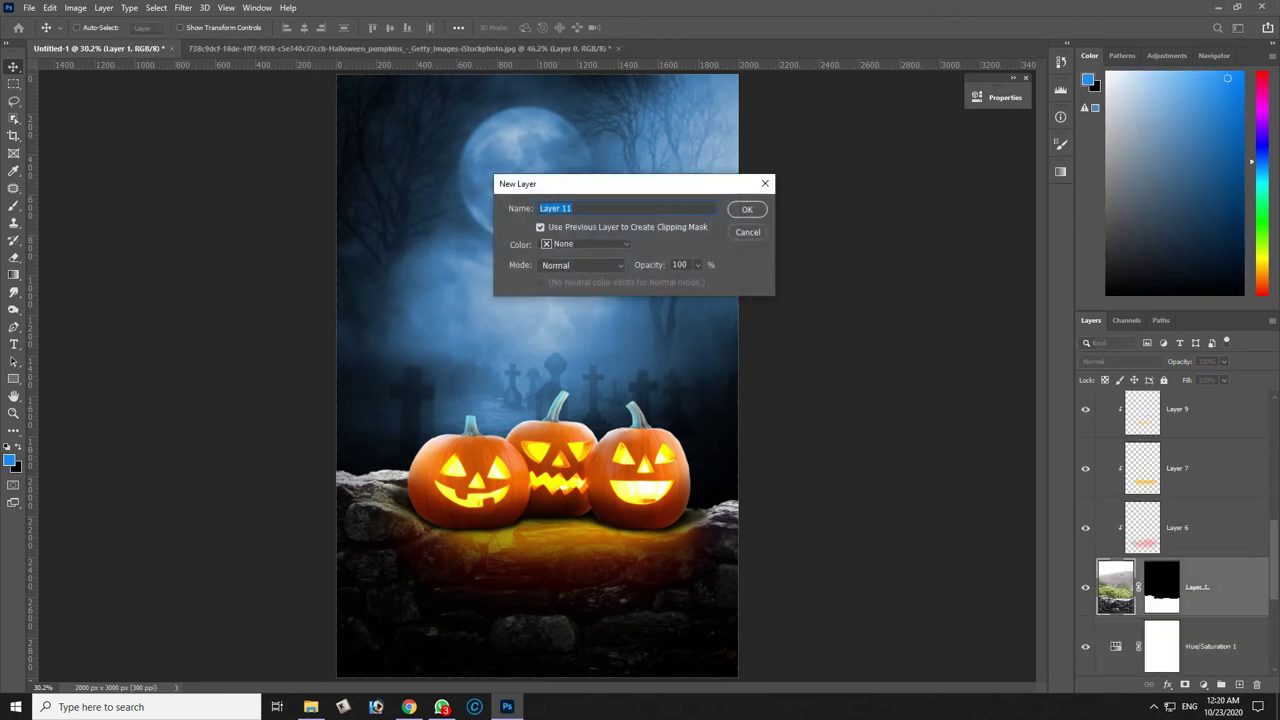
key("Return")
key("b")
left_click(1120, 361)
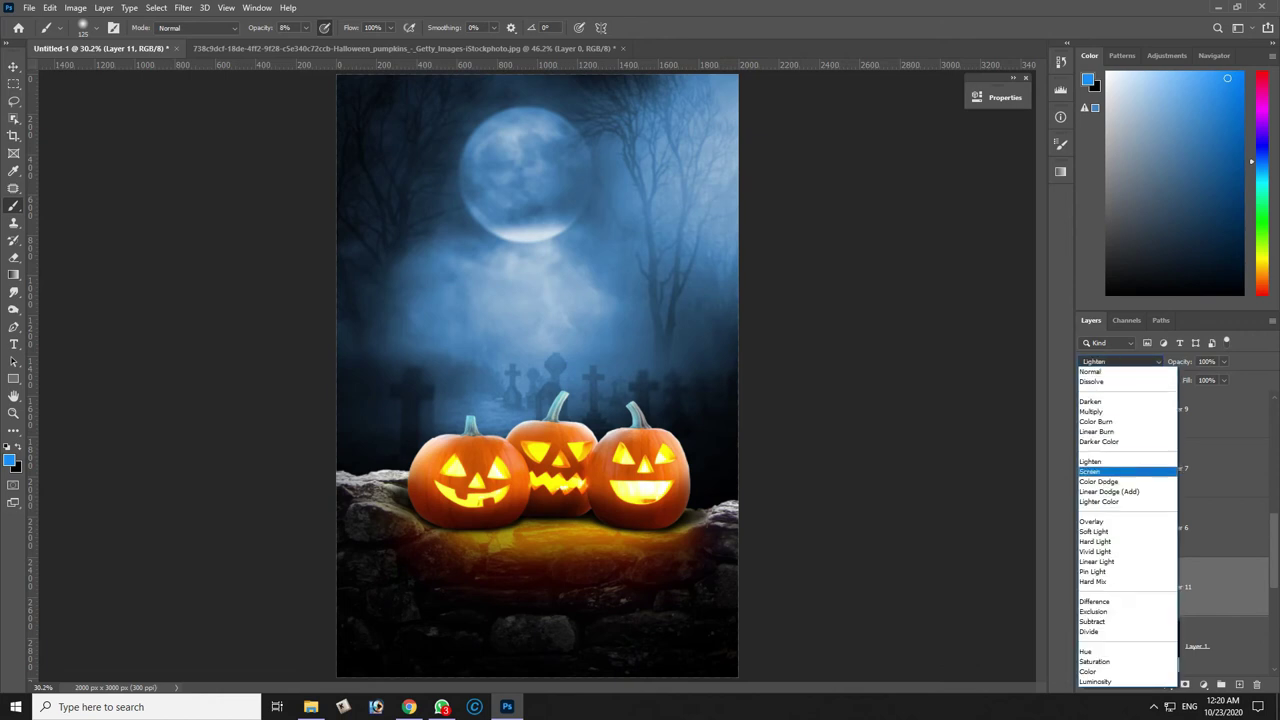
left_click(1120, 472)
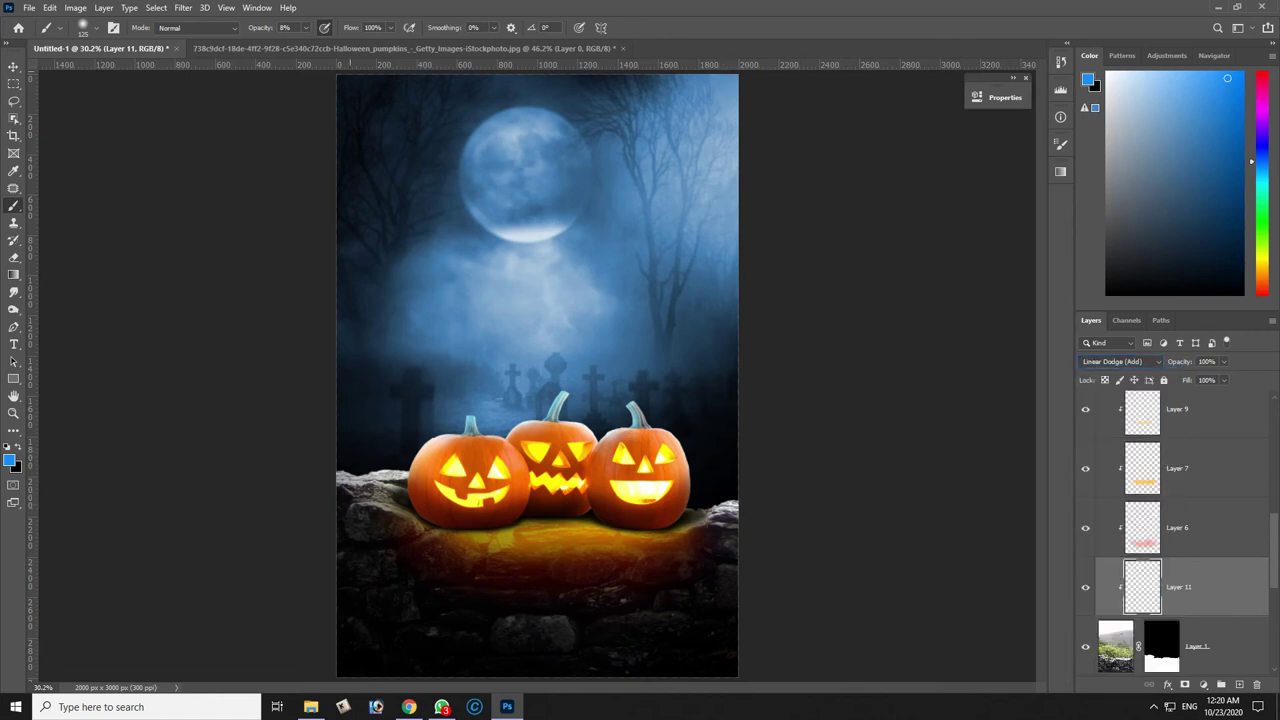
Paint blue moonlight along the wall's top and left rock edges at 100% opacity.
key("bracketright")
key("bracketright")
key("bracketright")
key("0")
left_click_drag(345, 460, 549, 370)
left_click_drag(360, 480, 400, 480)
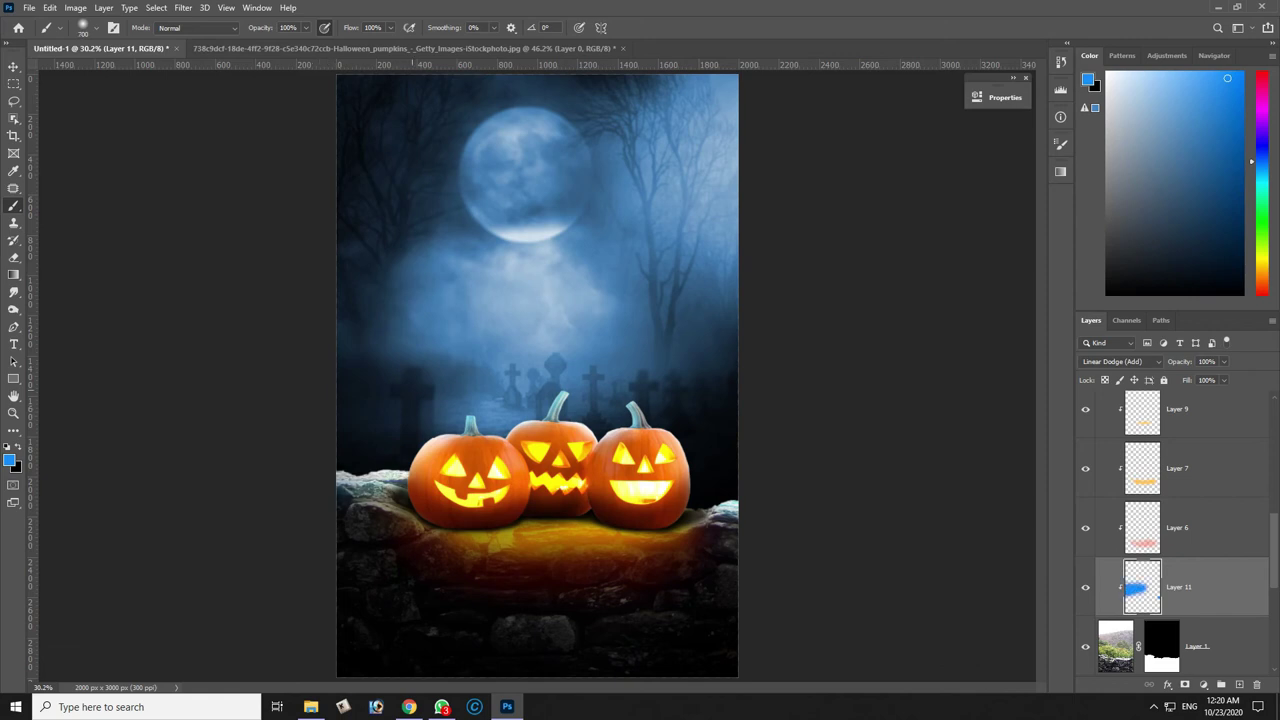
key("bracketleft")
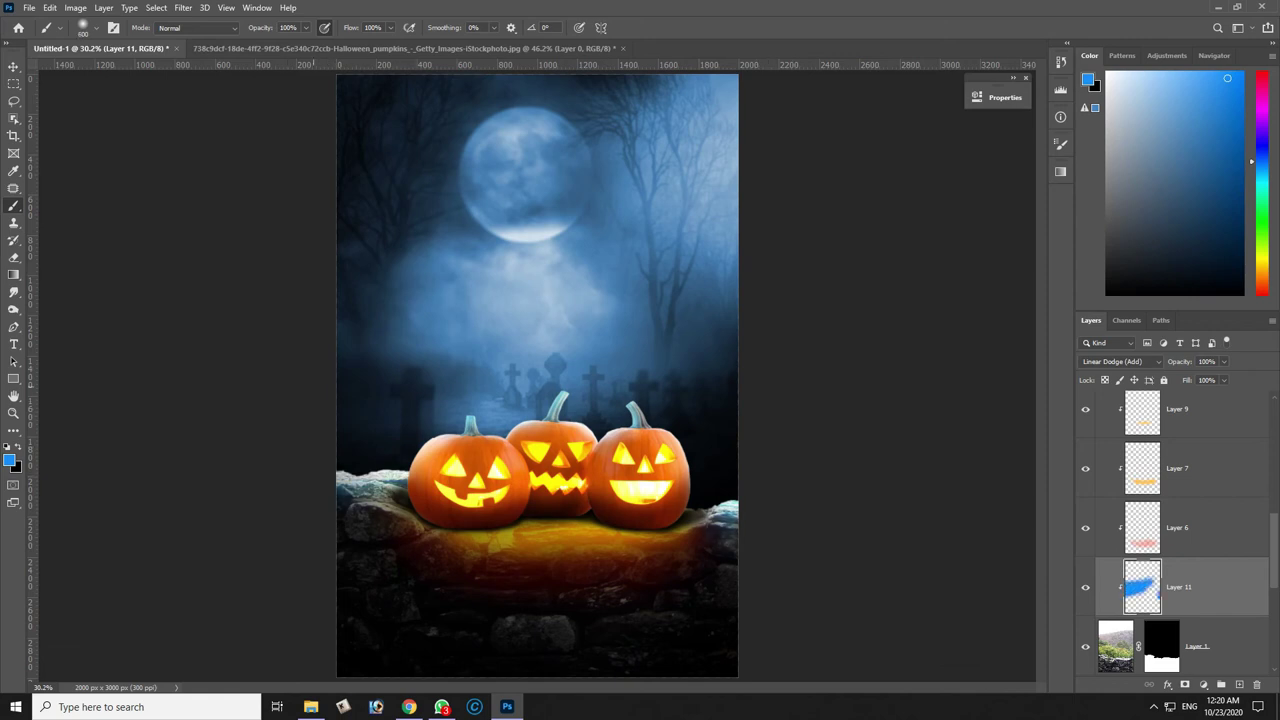
key("e")
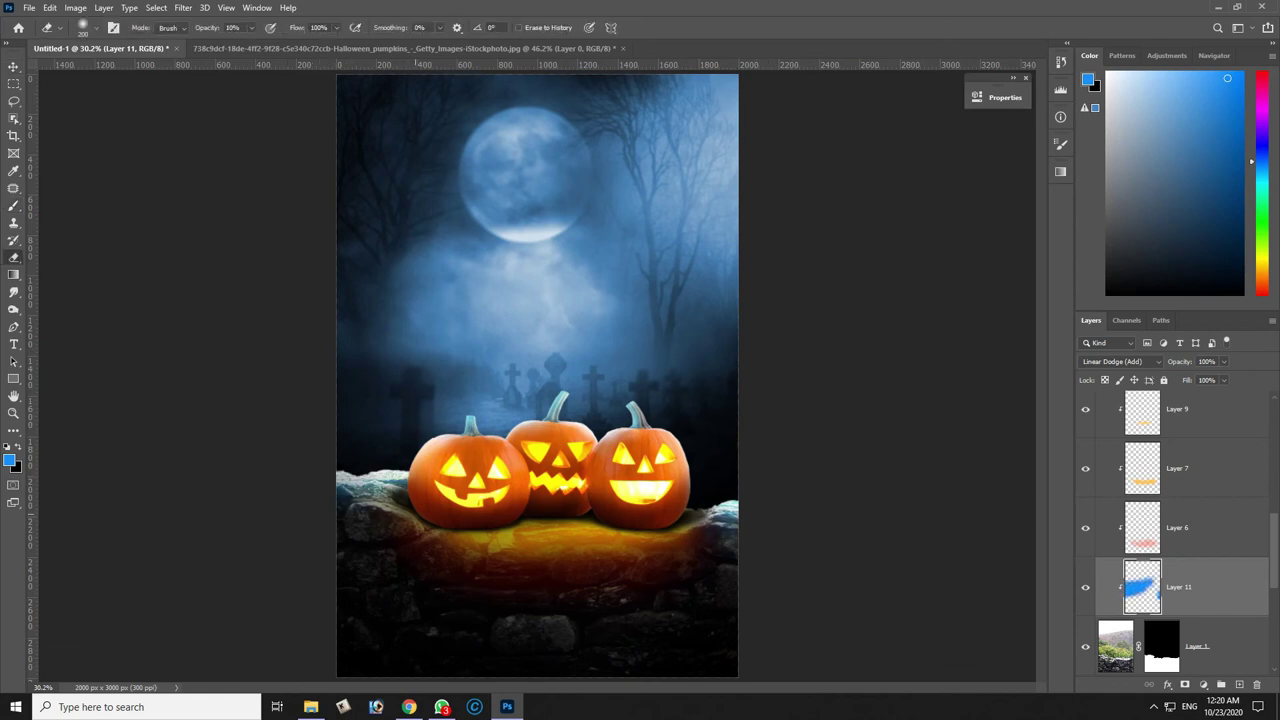
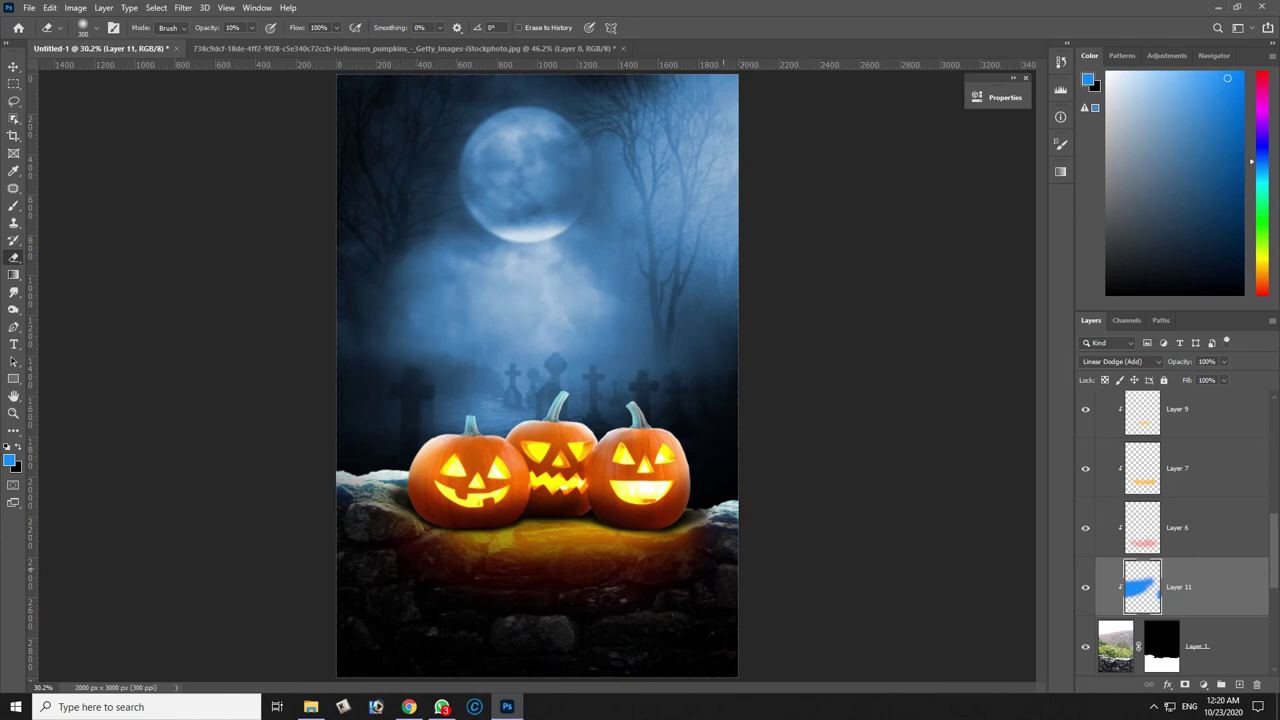
Open the bat silhouettes image from the Hallowen folder.
key("v")
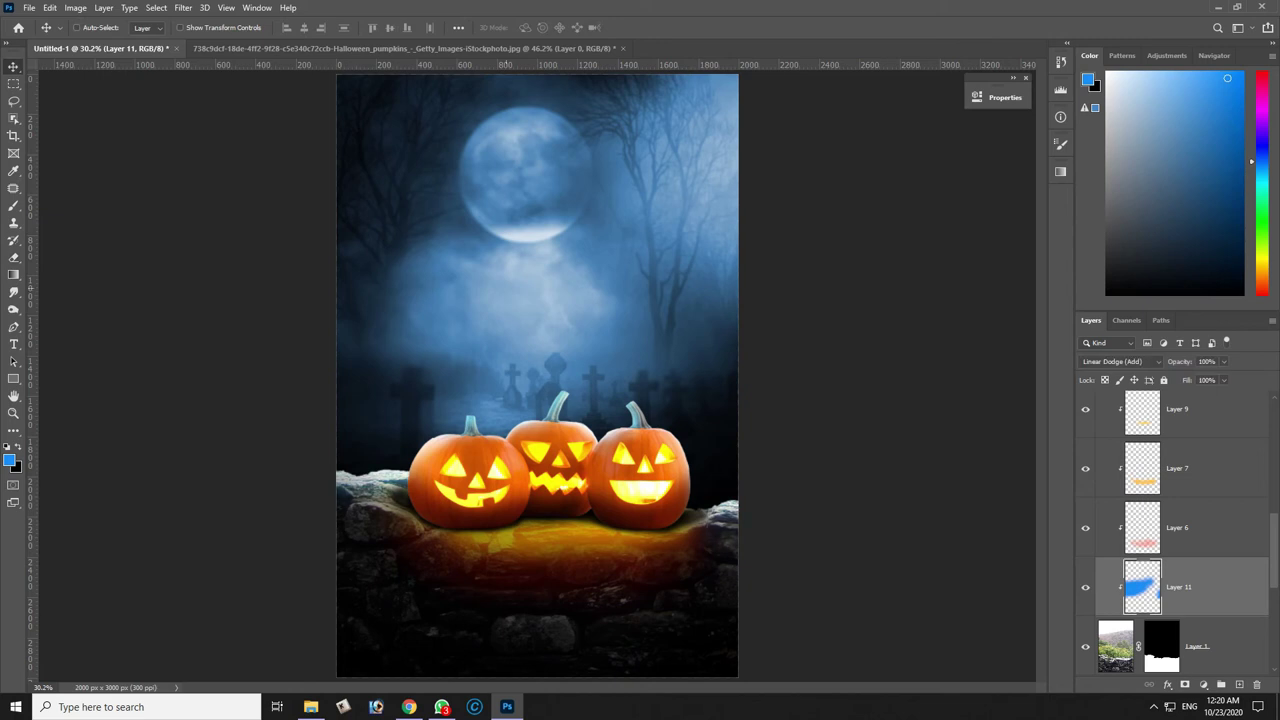
left_click(29, 7)
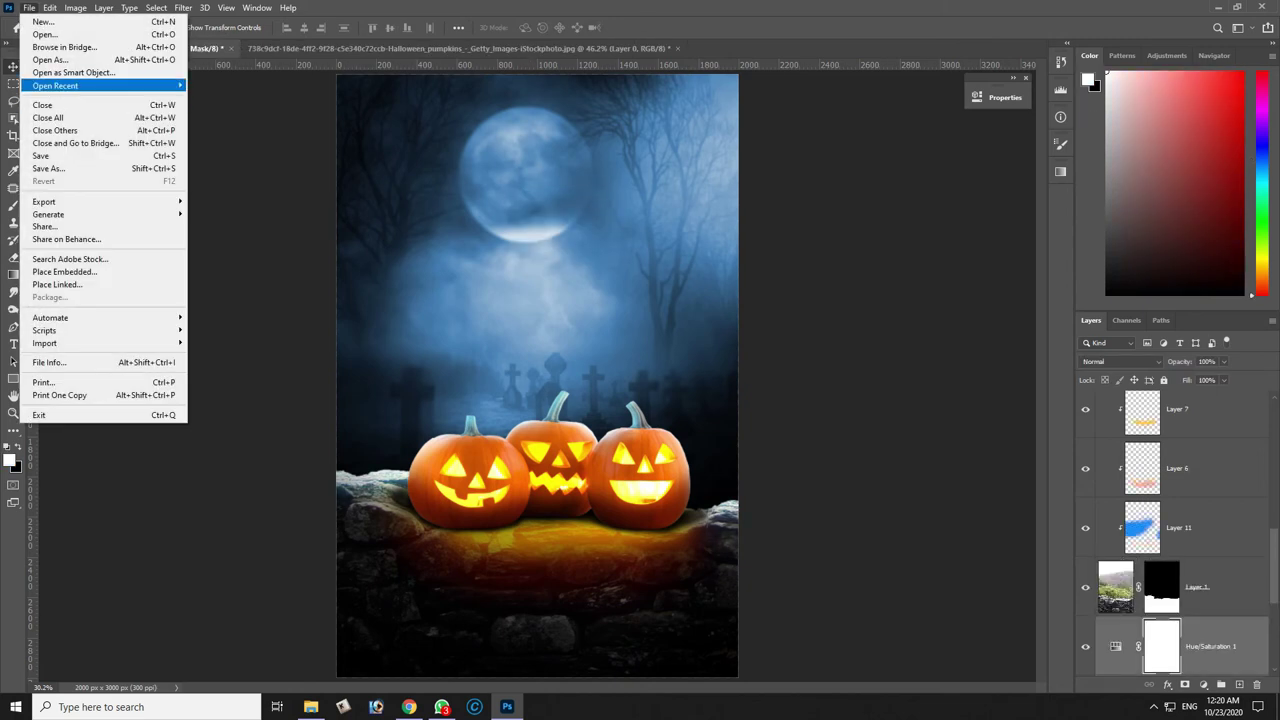
left_click(44, 34)
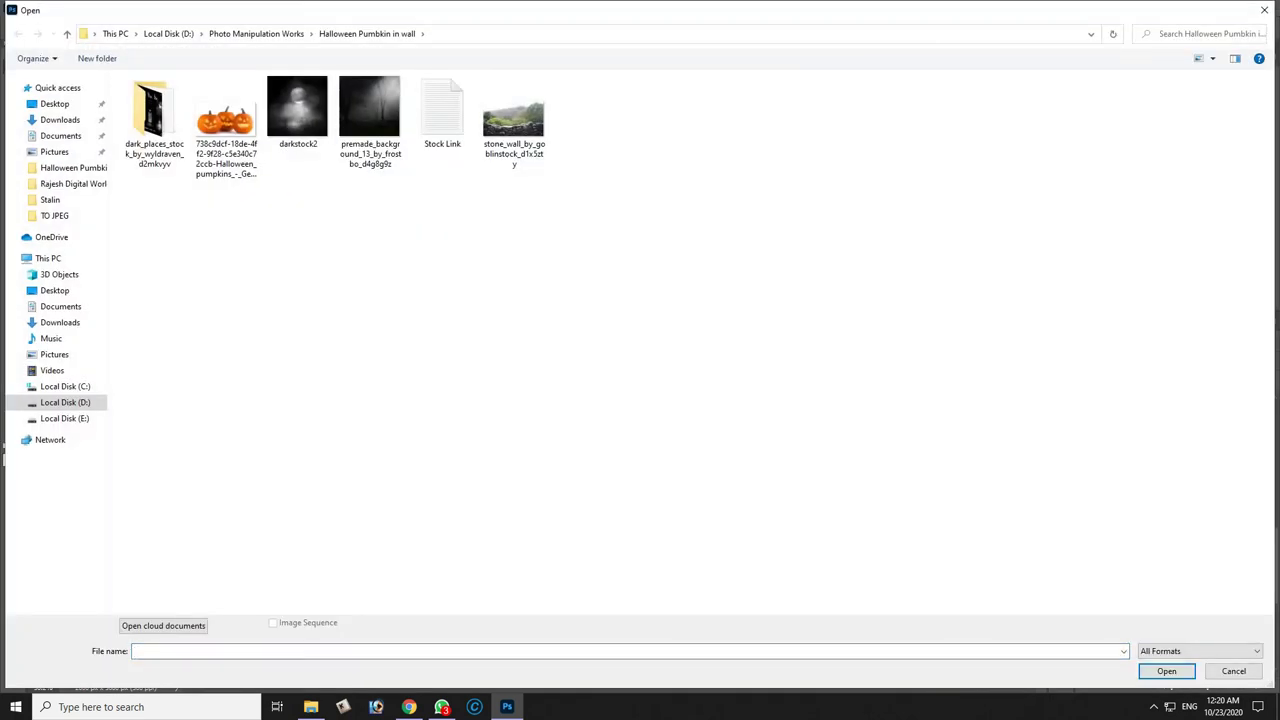
left_click(256, 33)
double_click(945, 112)
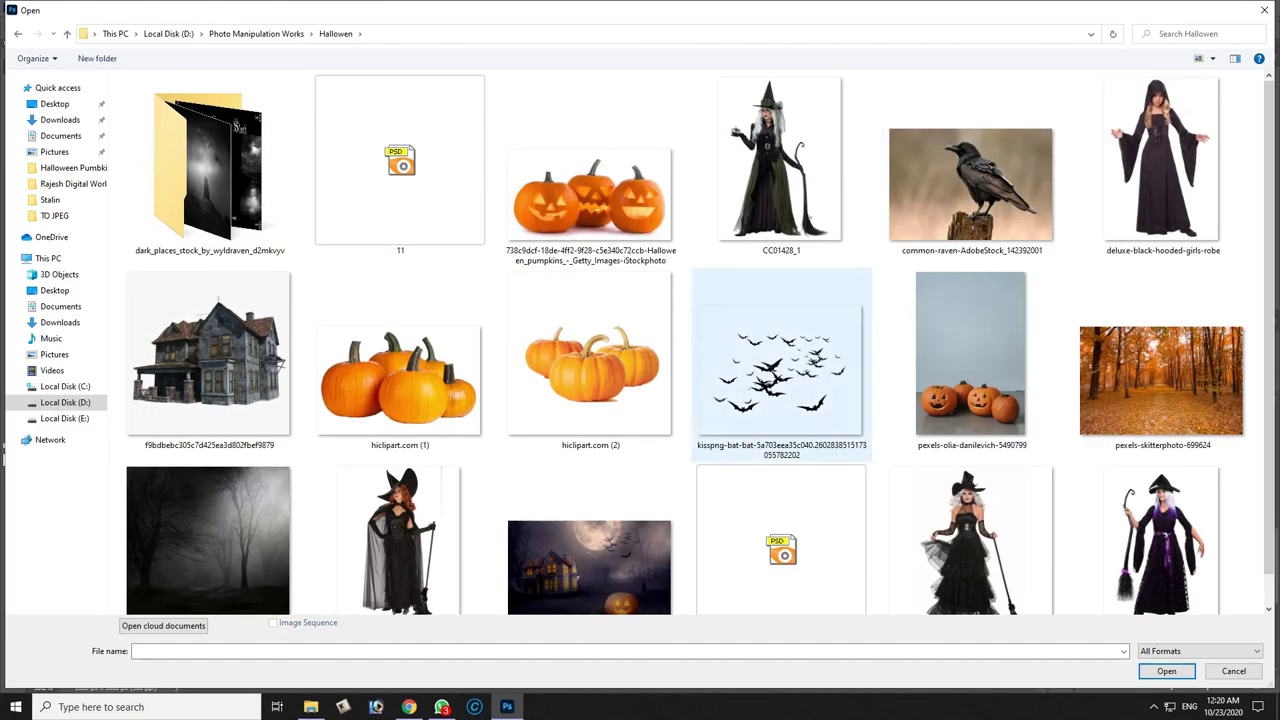
double_click(781, 370)
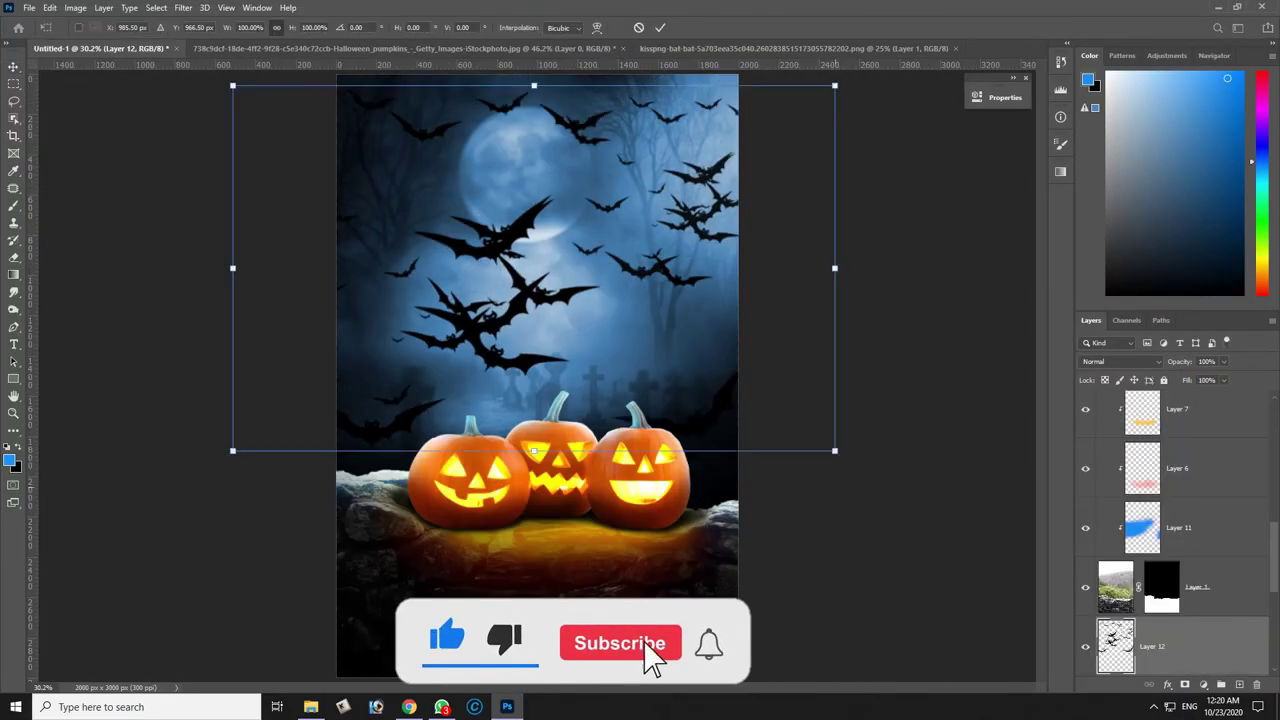
Scale the bats to about 64% width and position them in the upper sky.
left_click_drag(834, 450, 771, 400)
left_click_drag(560, 260, 591, 274)
left_click_drag(294, 126, 314, 148)
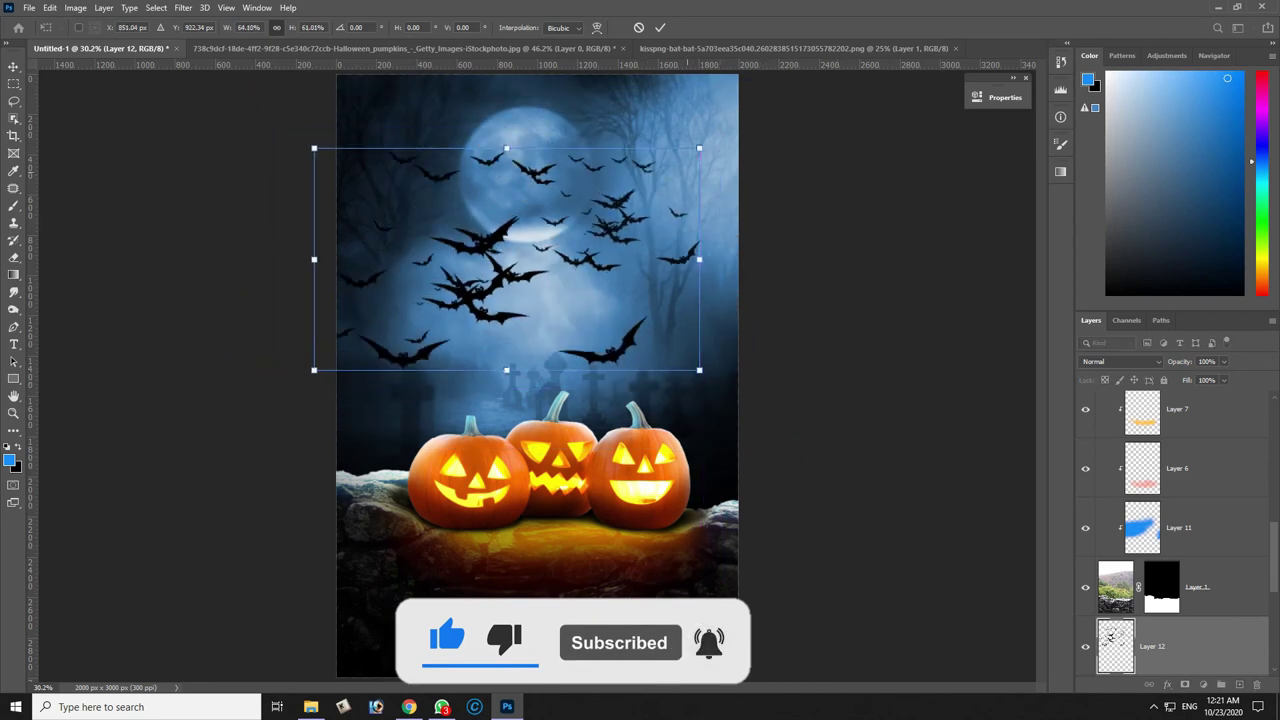
left_click_drag(560, 260, 670, 195)
key("Return")
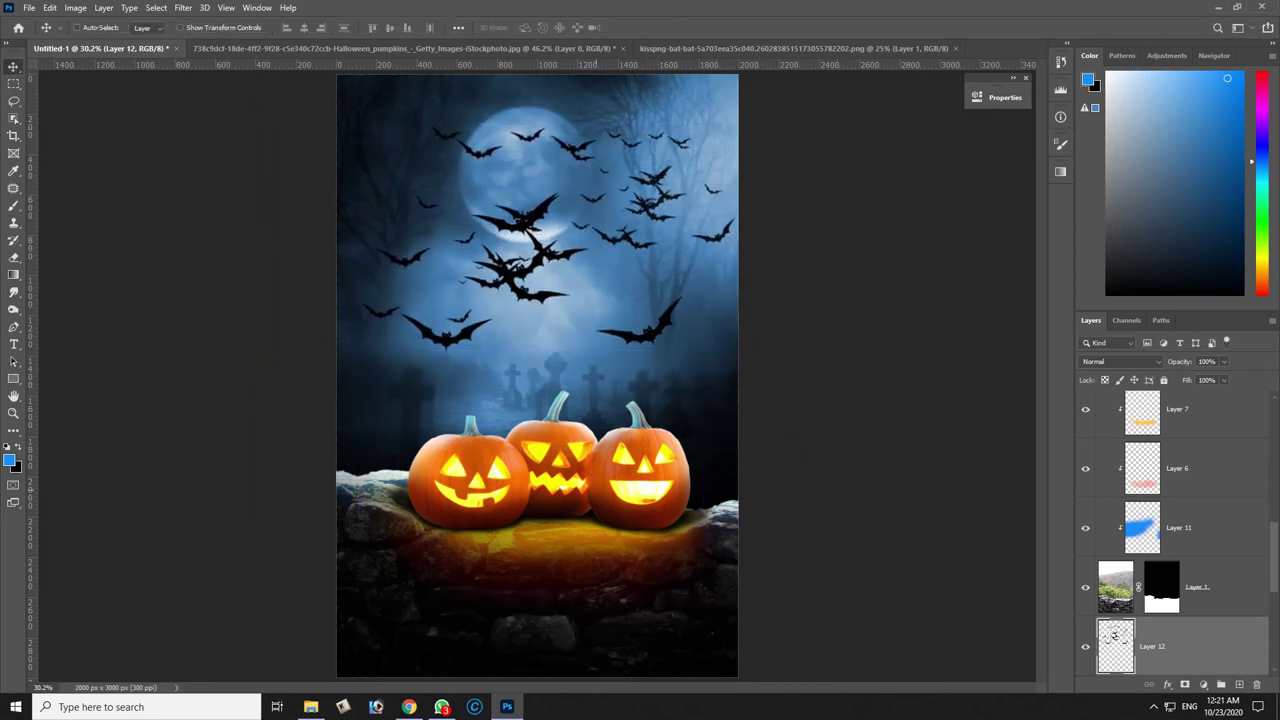
scroll(1175, 530, "down", 3)
left_click(1210, 485)
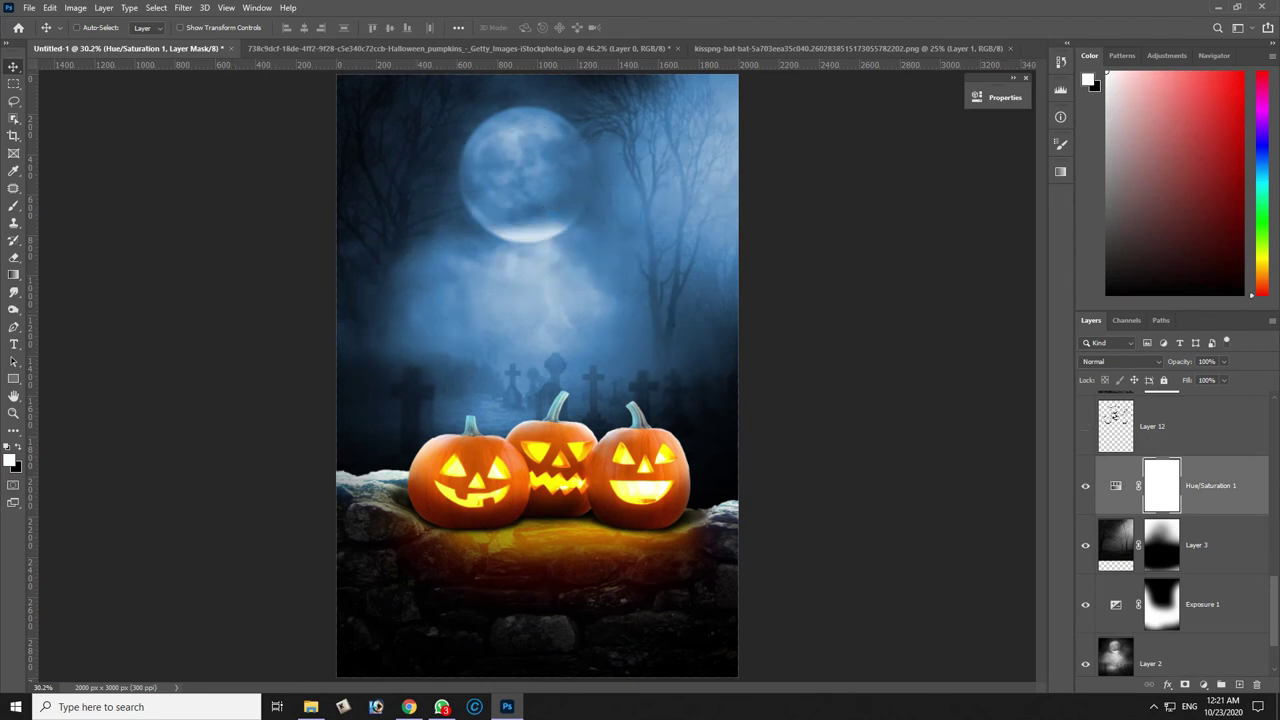
Add a new empty layer and pick a slightly smaller Moon 7 brush.
key("ctrl+shift+alt+n")
key("b")
left_click(633, 237, "alt")
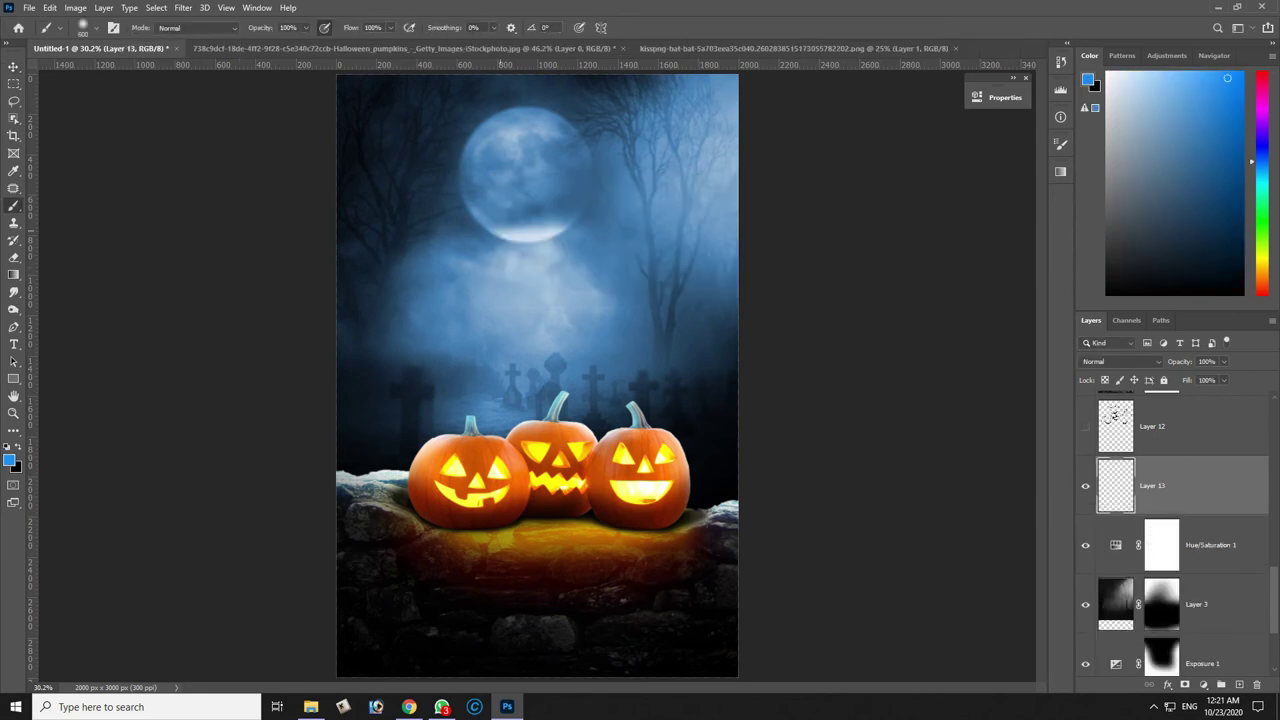
right_click(525, 190)
left_click(610, 518)
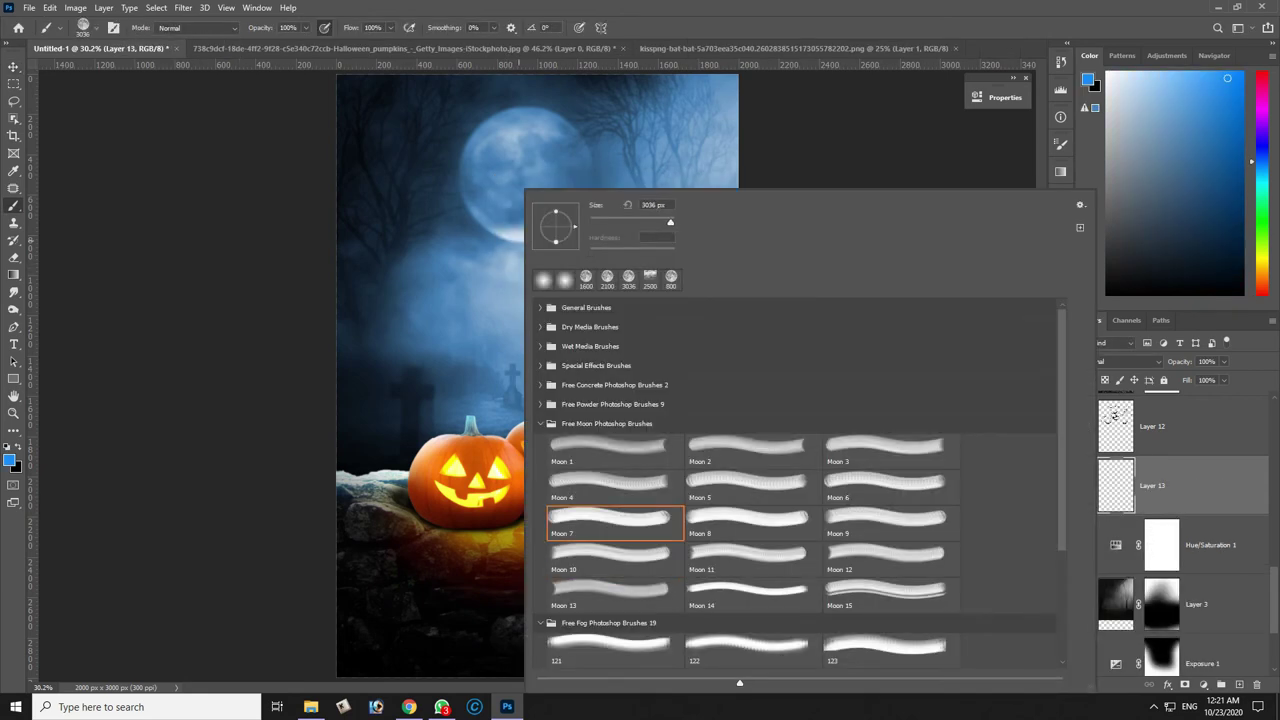
key("Return")
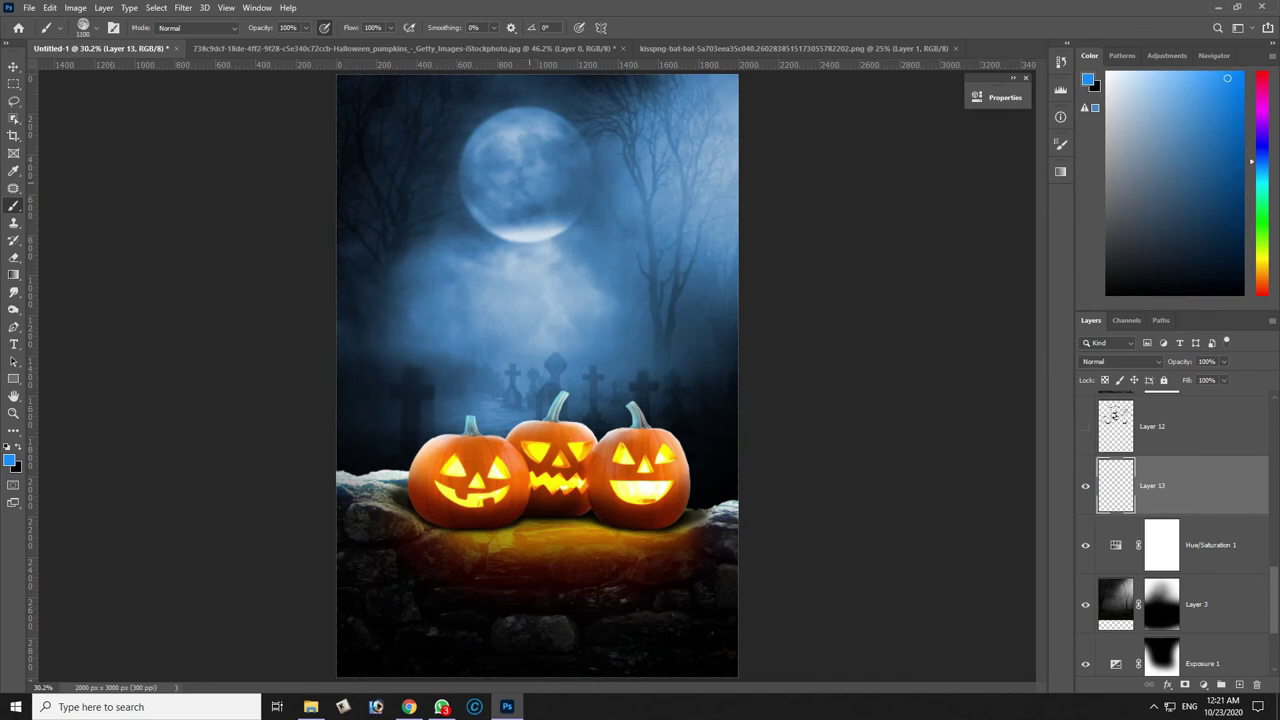
key("bracketleft")
key("bracketleft")
Stamp a white full moon over the existing moon and move it below Hue/Saturation 1.
left_click(1088, 79)
left_click(891, 163)
key("Return")
left_click(525, 172)
key("v")
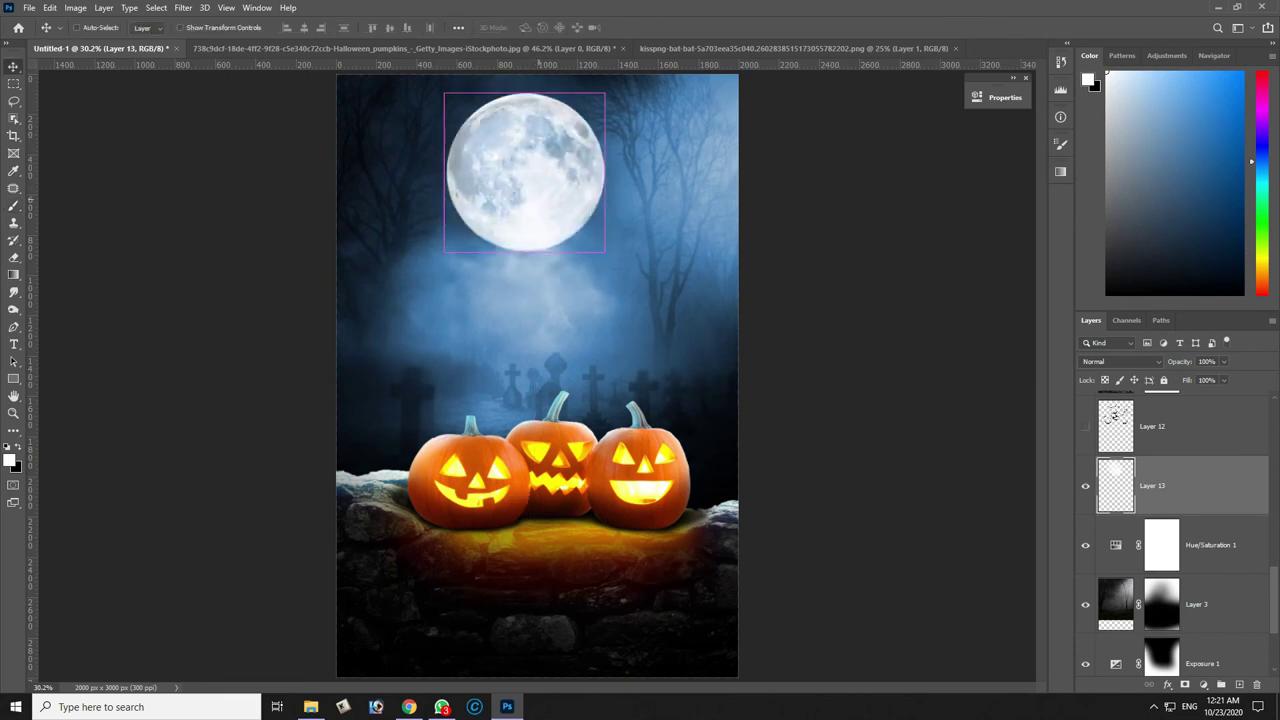
left_click_drag(1148, 500, 1150, 570)
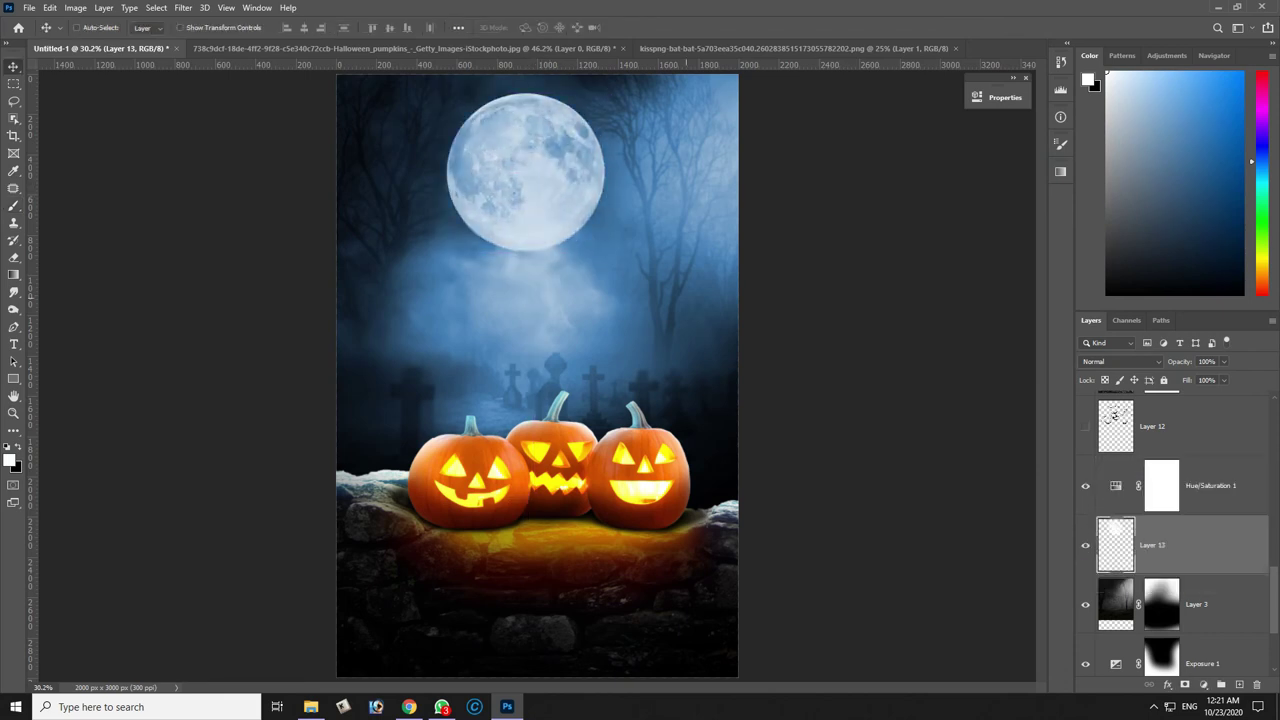
Add a new glow layer and set a soft brush to 25% opacity.
key("ctrl+shift+n")
key("Return")
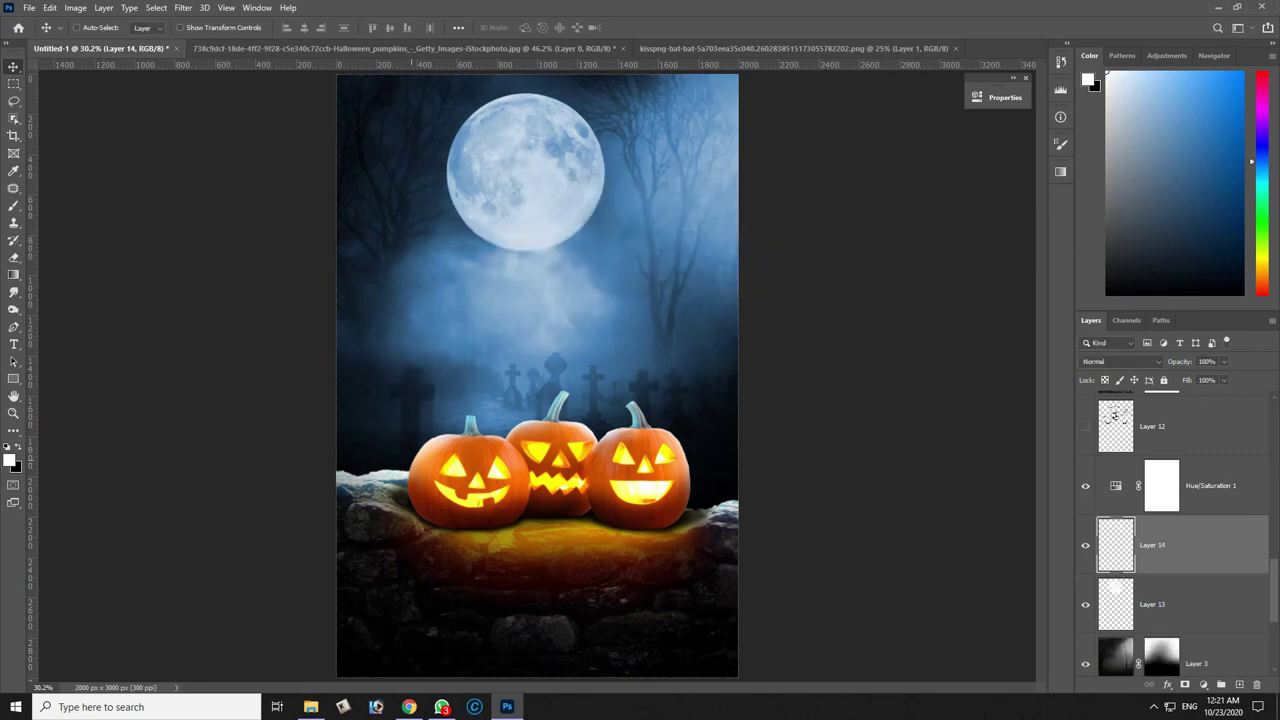
key("b")
right_click(467, 190)
key("Escape")
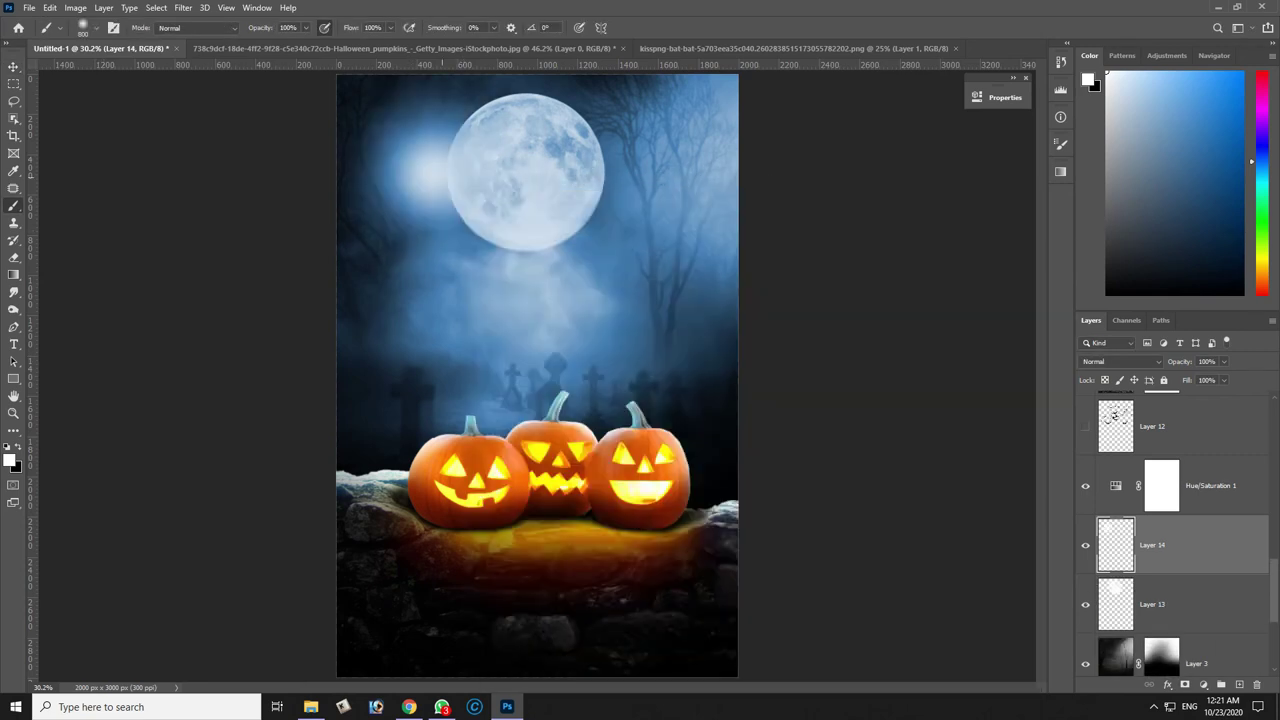
left_click(305, 27)
left_click_drag(302, 43, 260, 43)
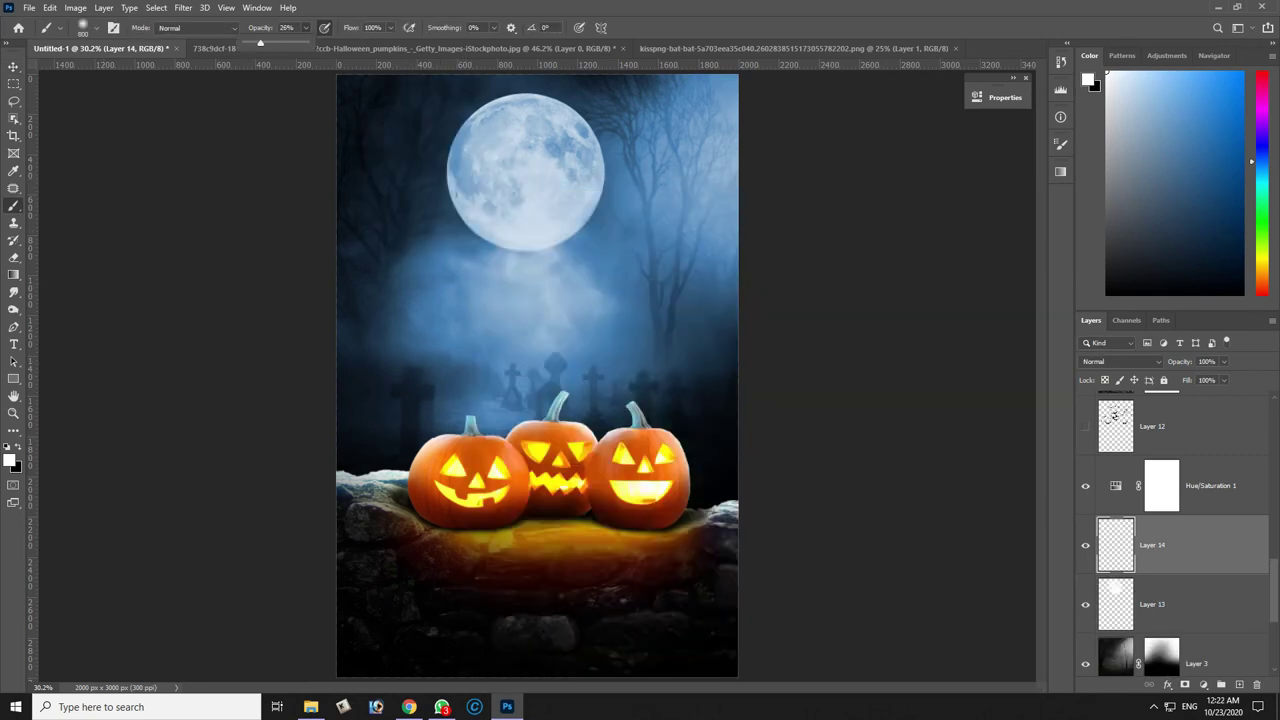
Paint a soft white glow and haze around and below the moon.
mouse_move(450, 230)
left_mouse_down()
mouse_move(480, 110)
mouse_move(600, 230)
left_mouse_up()
mouse_move(600, 100)
left_mouse_down()
mouse_move(420, 180)
mouse_move(600, 240)
left_mouse_up()
mouse_move(548, 90)
left_mouse_down()
mouse_move(600, 130)
mouse_move(600, 260)
left_mouse_up()
left_click_drag(420, 210, 620, 250)
left_click_drag(610, 110, 463, 100)
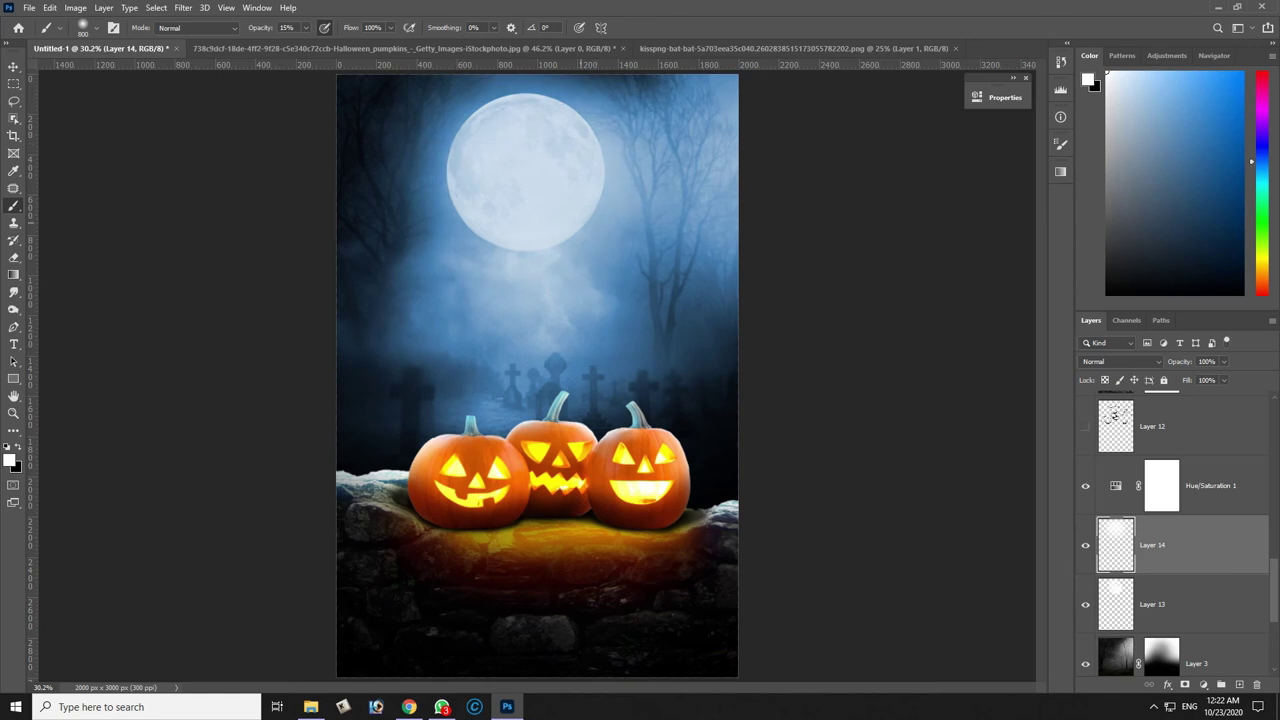
Move Layer 14 below Layer 13 and Hue/Saturation 1 beneath the moon layer.
key("v")
left_click_drag(1150, 545, 1120, 605)
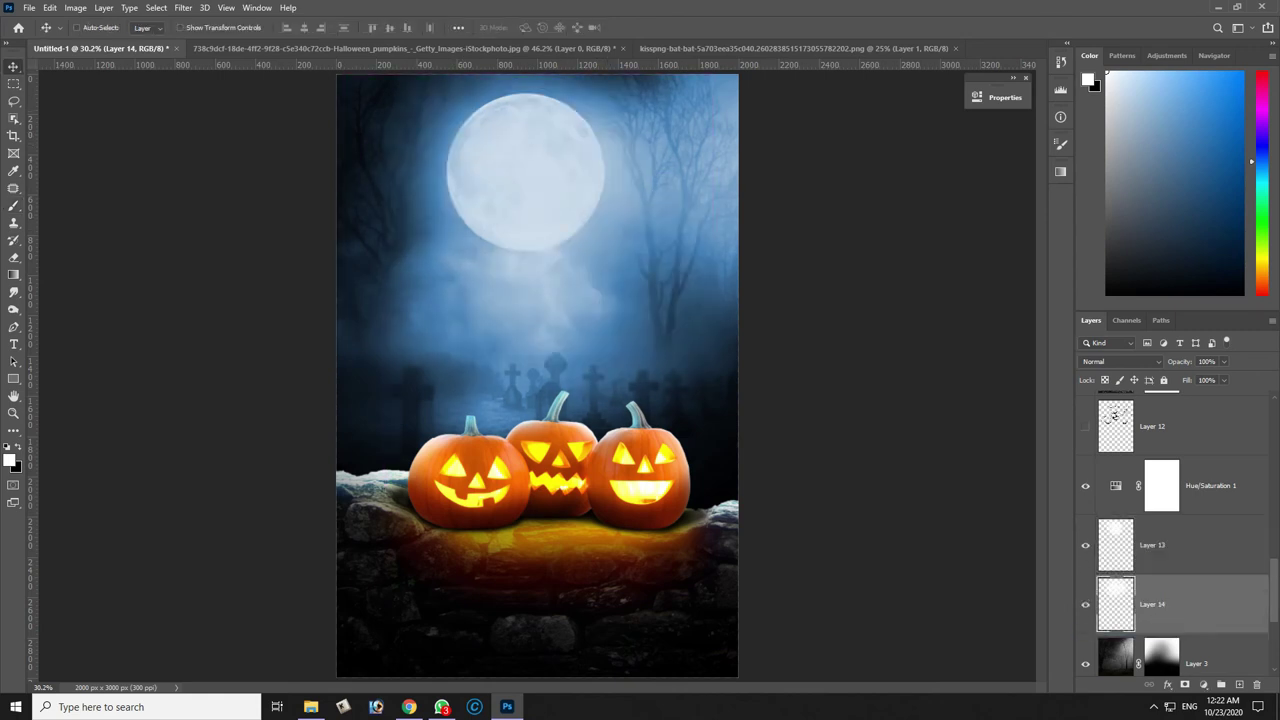
left_click(1085, 604)
scroll(1175, 535, "down", 1)
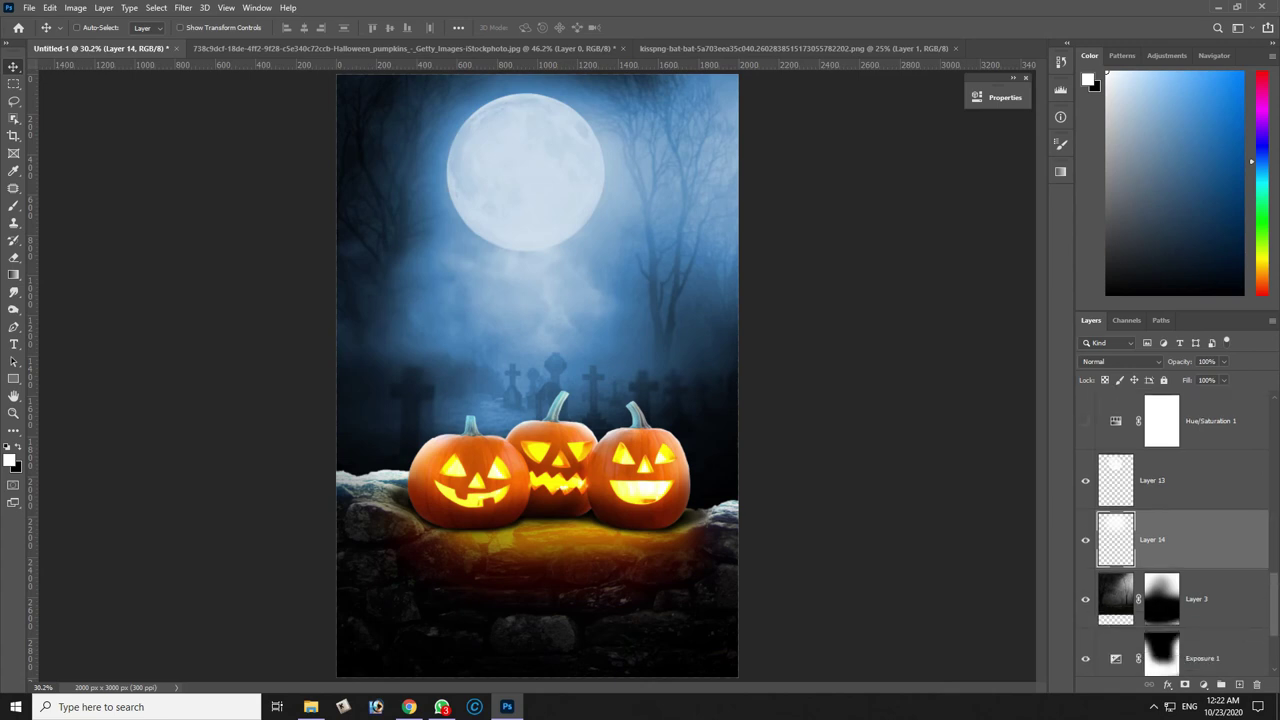
left_click_drag(1160, 420, 1160, 480)
Reduce the fill of the painted moon, Layer 13, to 71%.
right_click(545, 190)
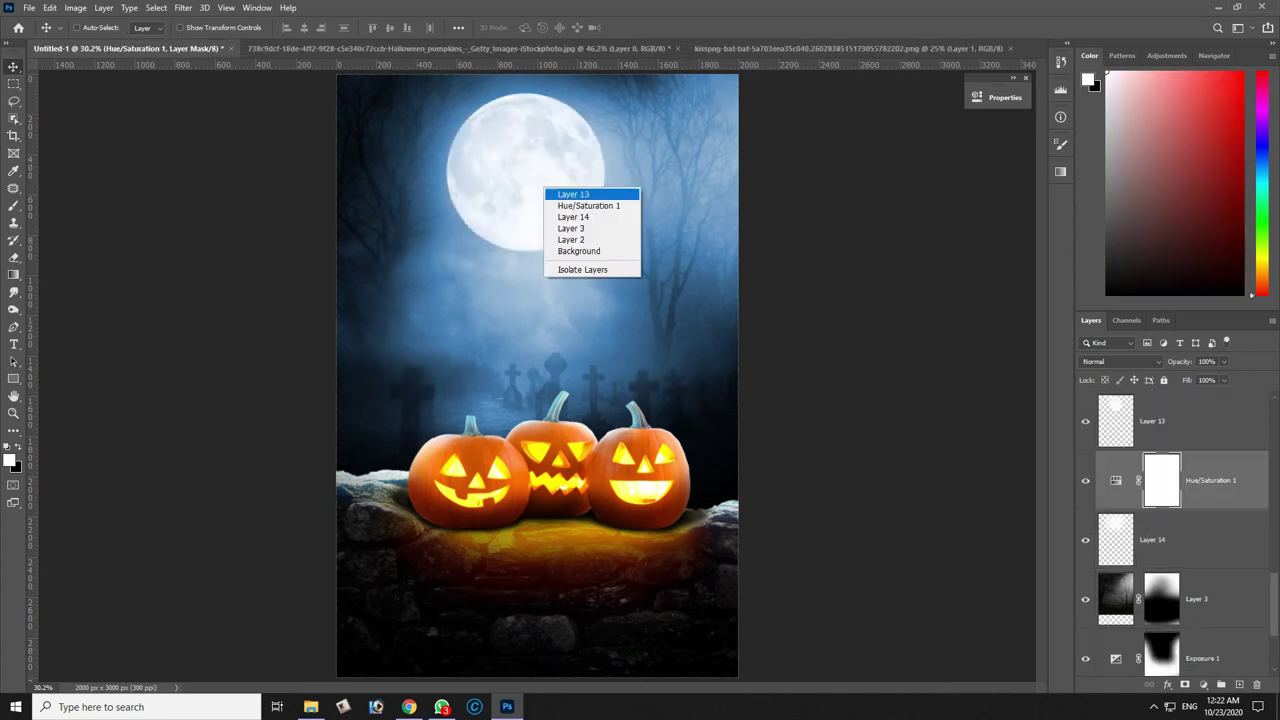
left_click(573, 194)
left_click(1223, 380)
left_click_drag(1231, 396, 1195, 396)
left_click(1200, 539)
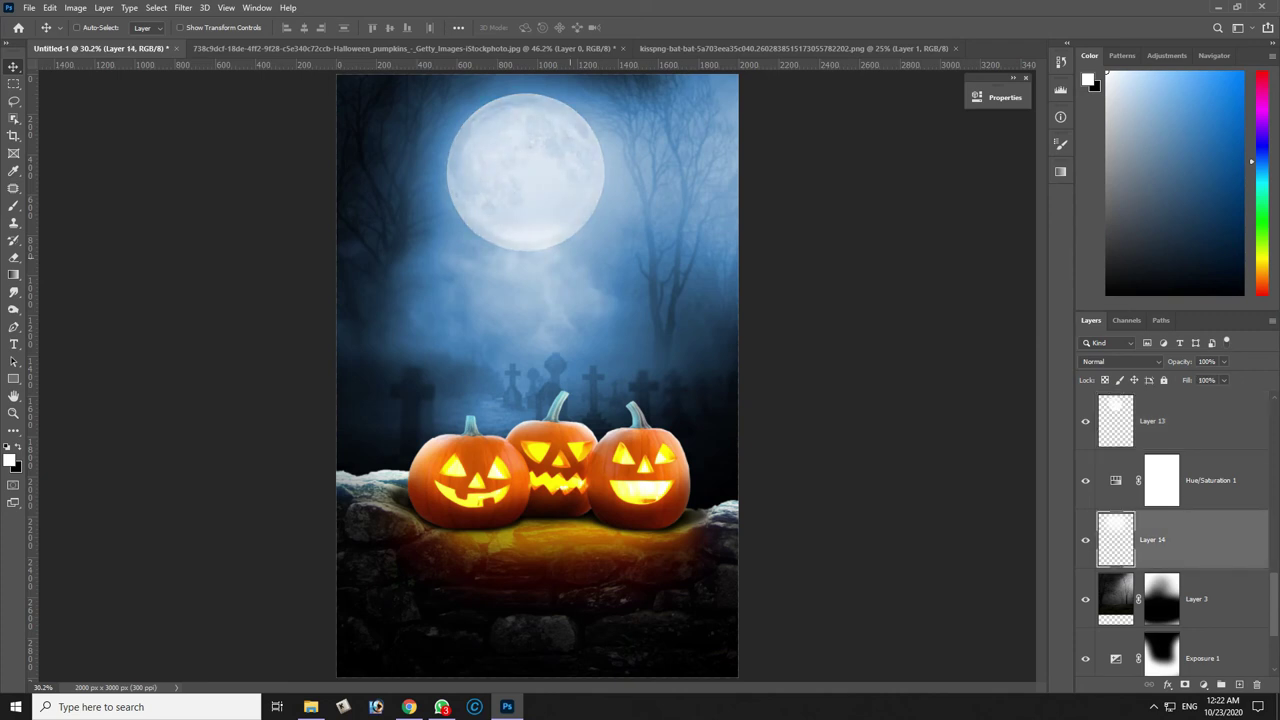
key("e")
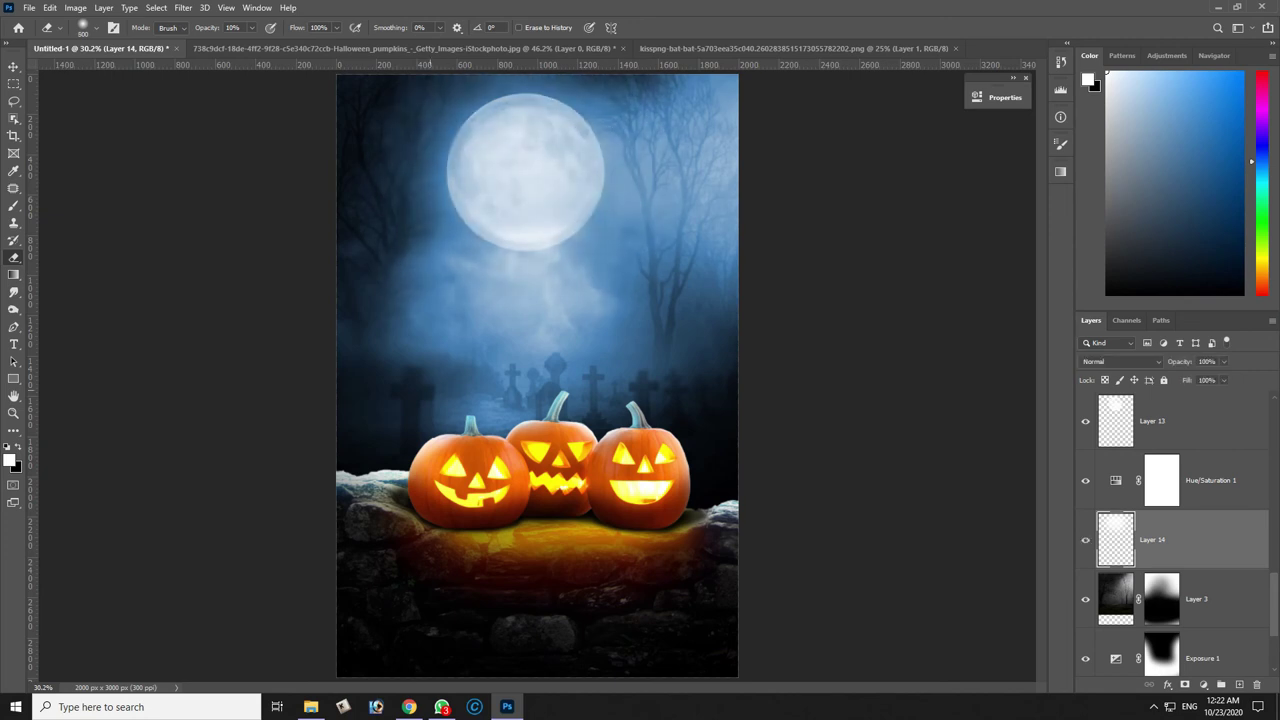
key("v")
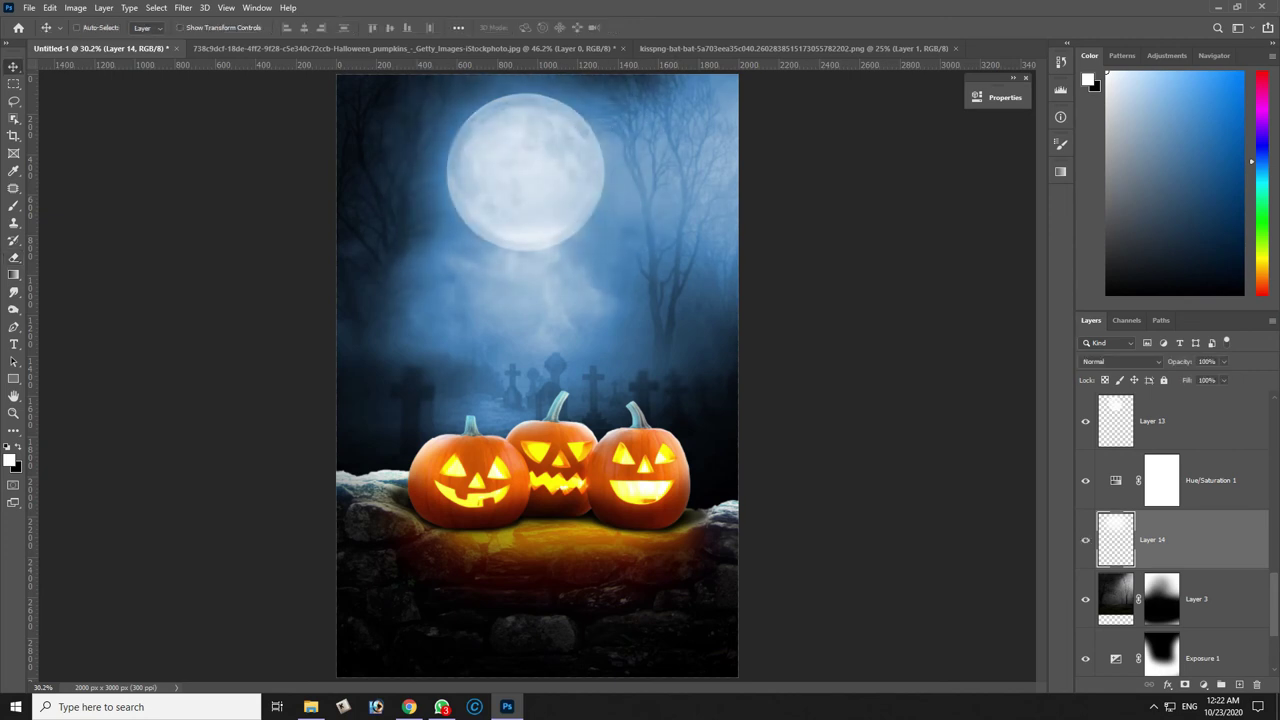
Place the moon glow layer beneath the Hue/Saturation 1 adjustment.
left_click(1200, 420)
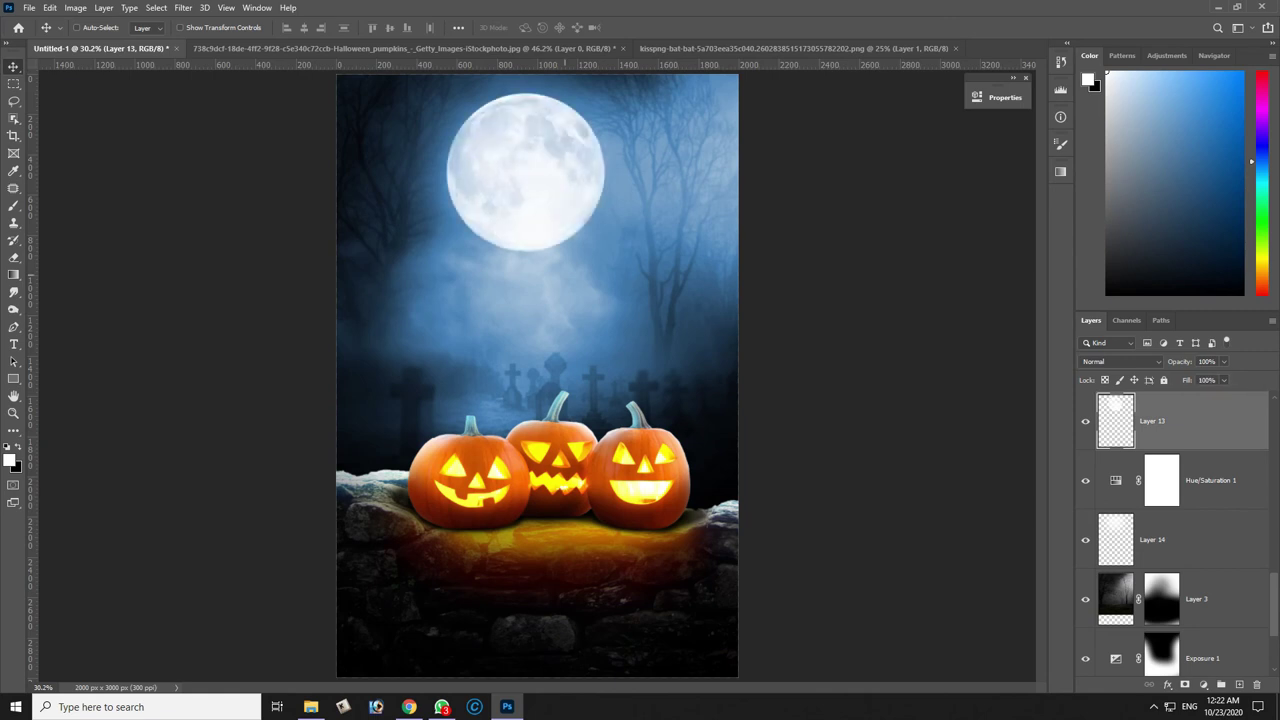
right_click(538, 200)
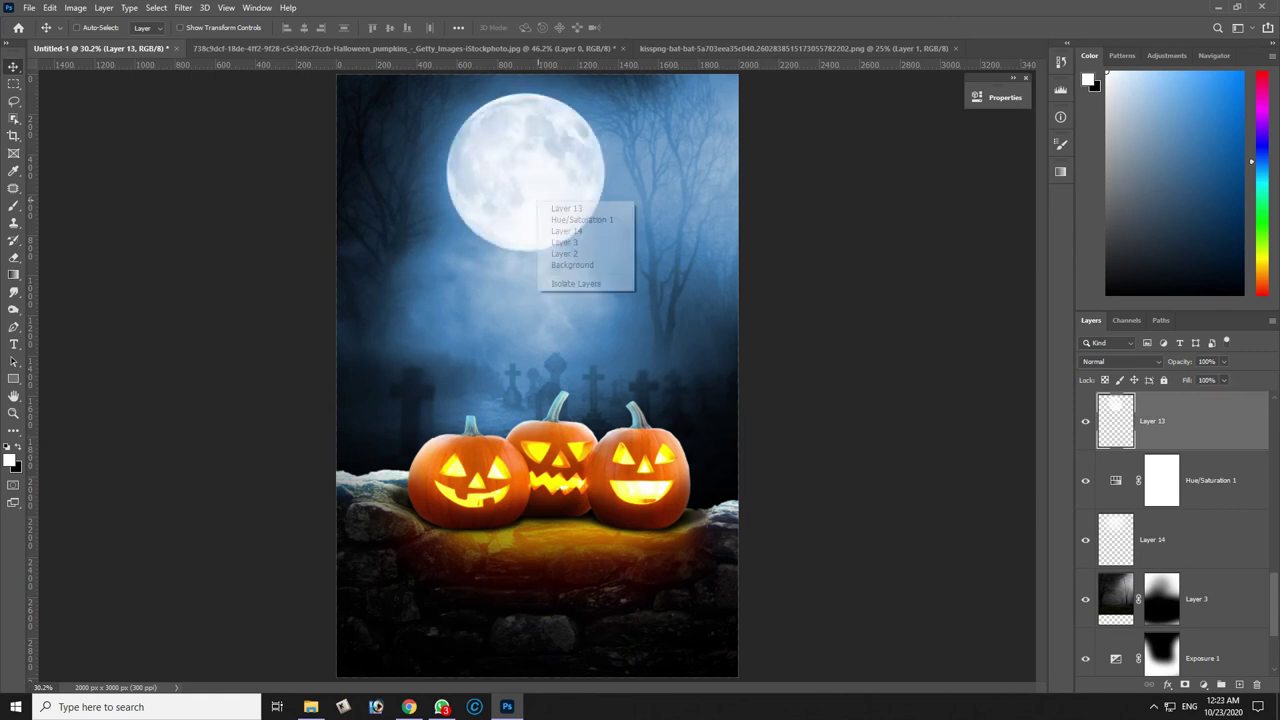
key("Escape")
key("ctrl+bracketleft")
key("ctrl+bracketright")
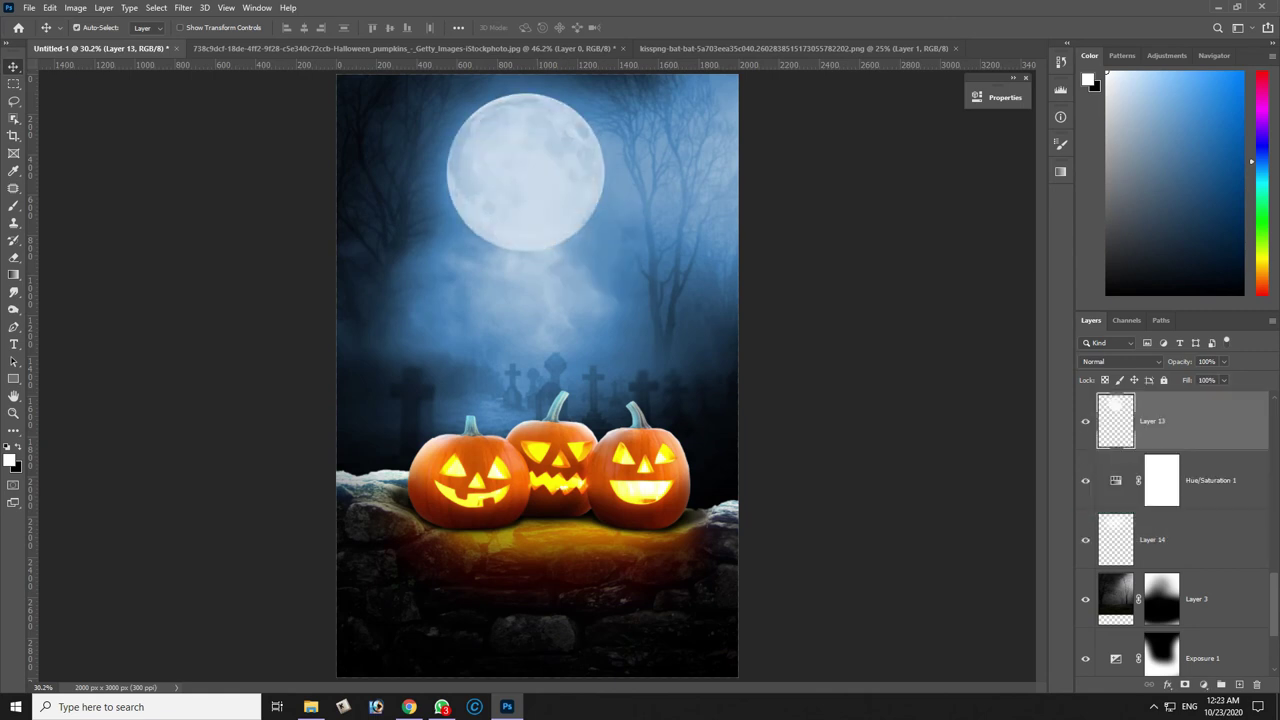
key("ctrl+minus")
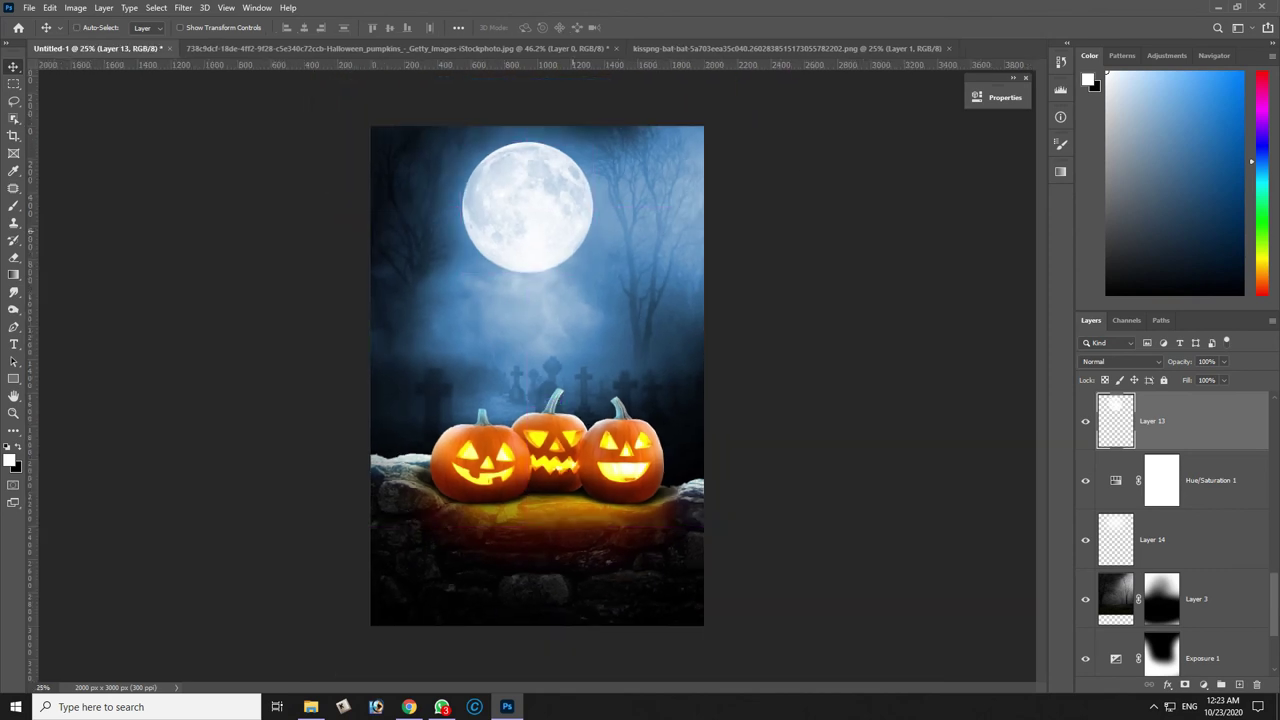
key("ctrl+plus")
left_click_drag(1175, 423, 1165, 421)
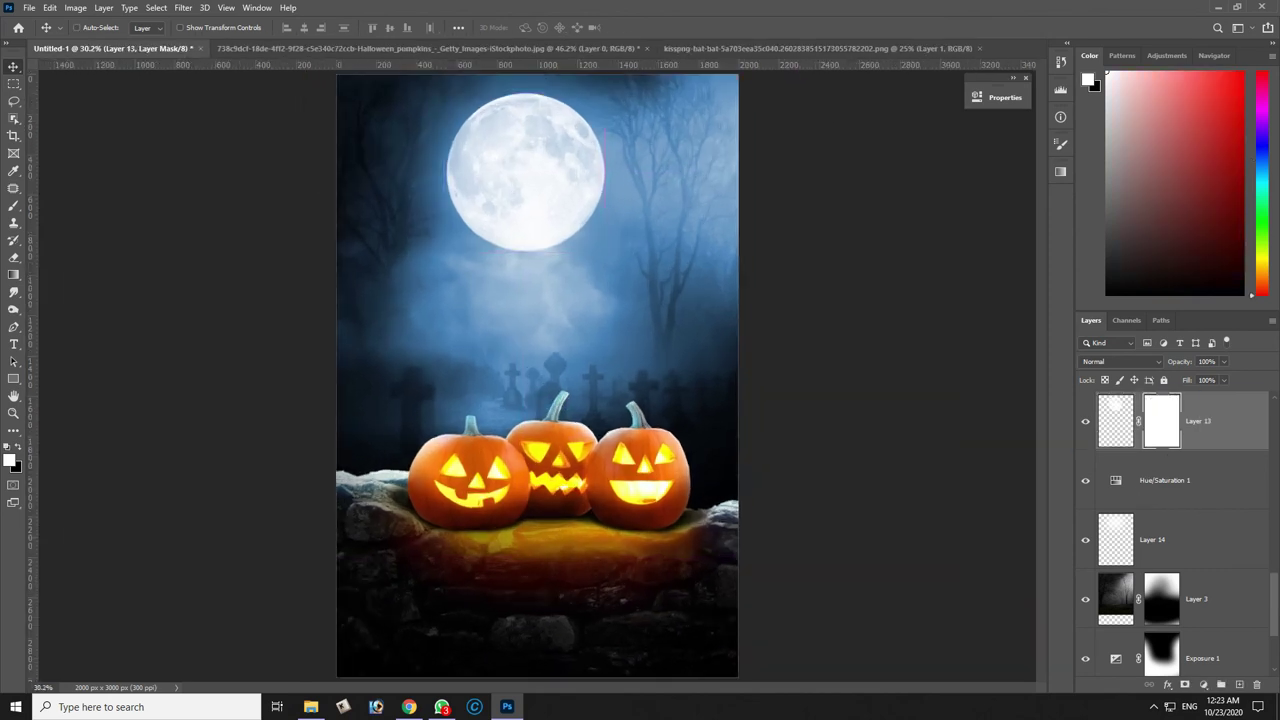
key("ctrl+z")
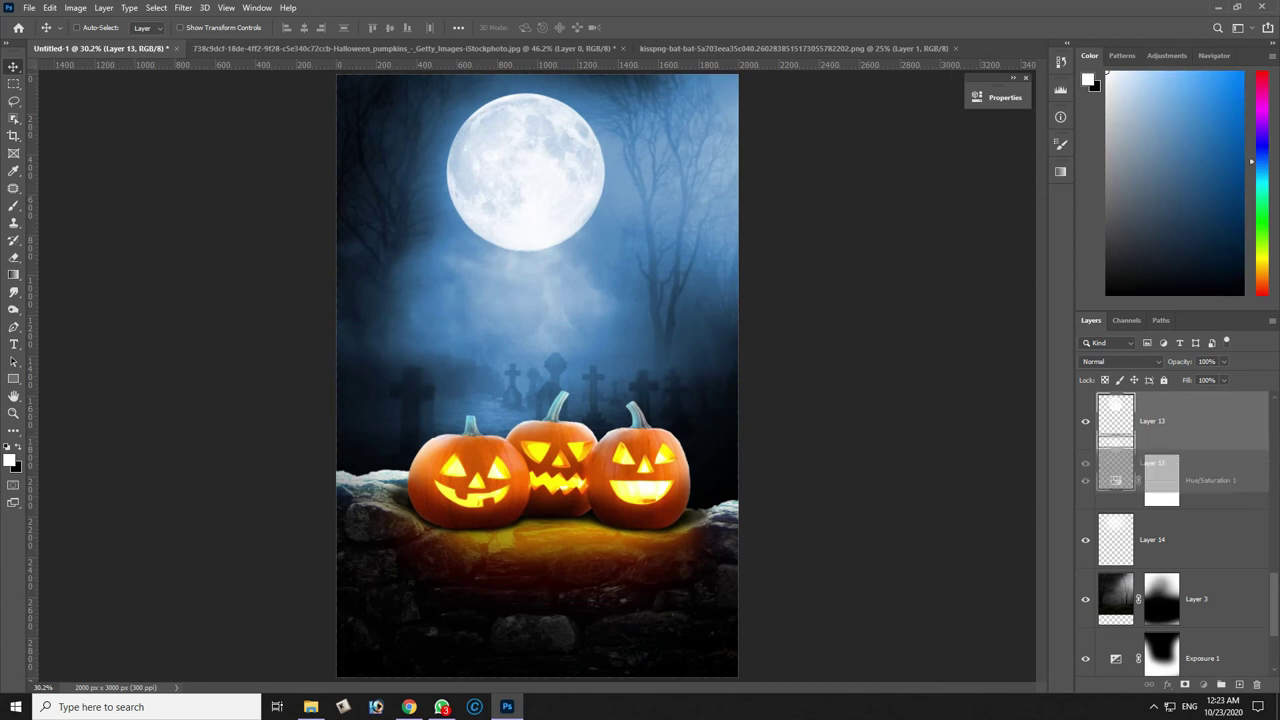
key("ctrl+bracketleft")
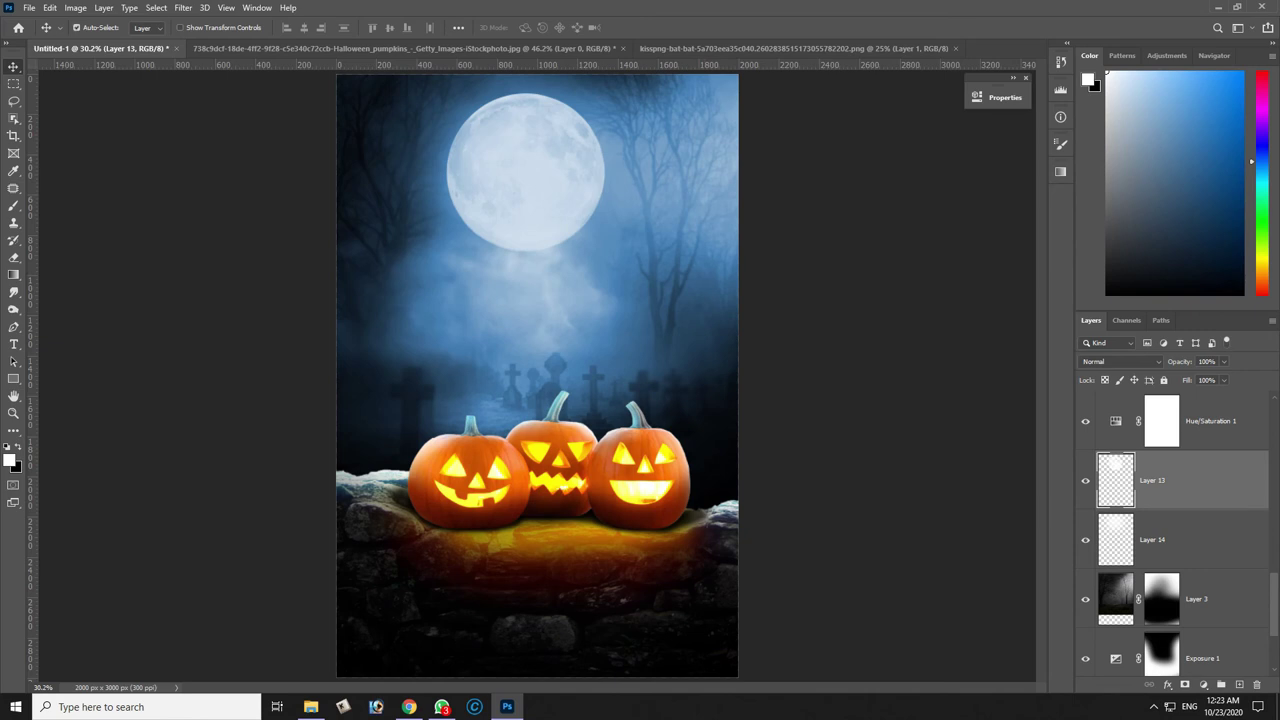
Duplicate the moon glow, move the copy above the adjustment and lower its opacity.
key("ctrl+j")
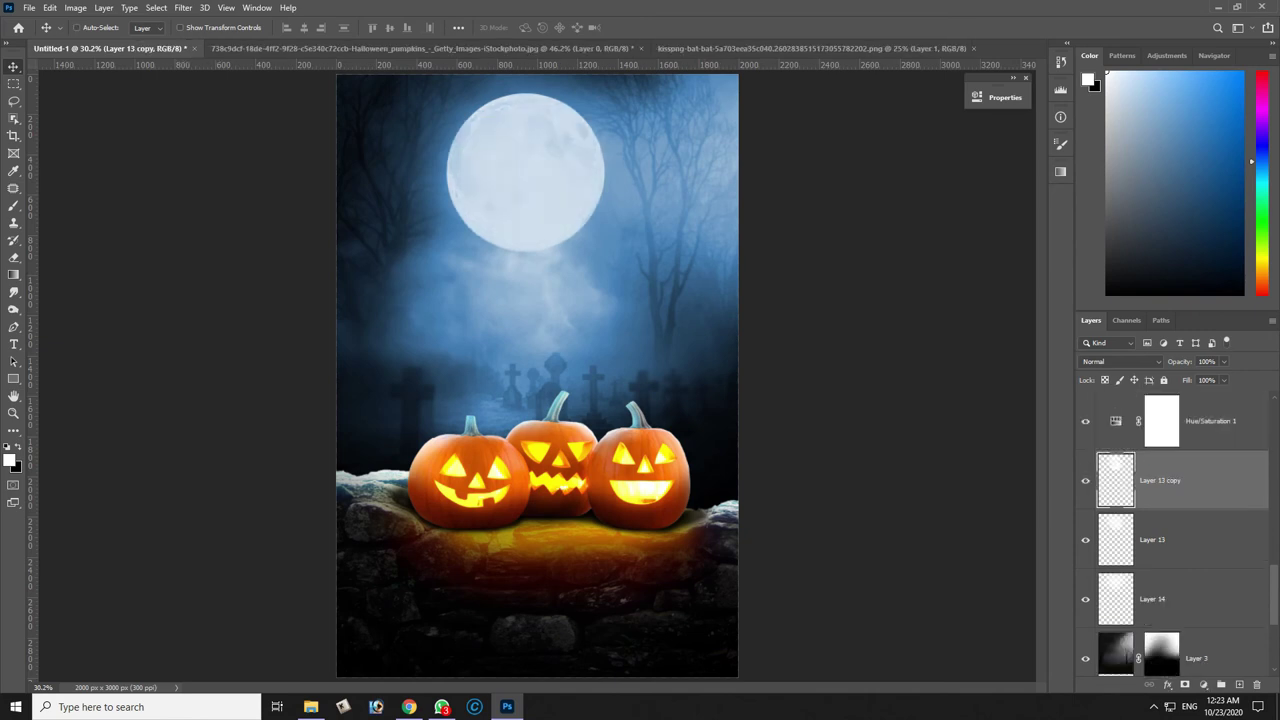
key("ctrl+bracketright")
key("6")
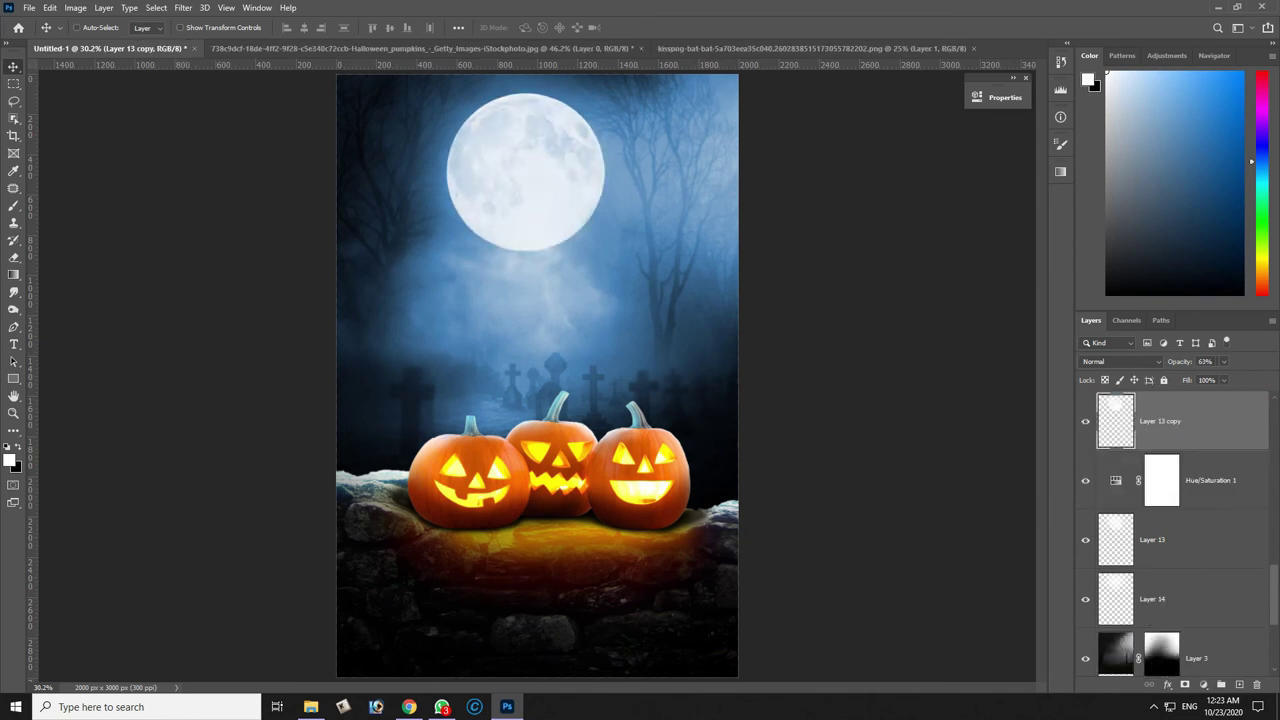
key("2")
key("2")
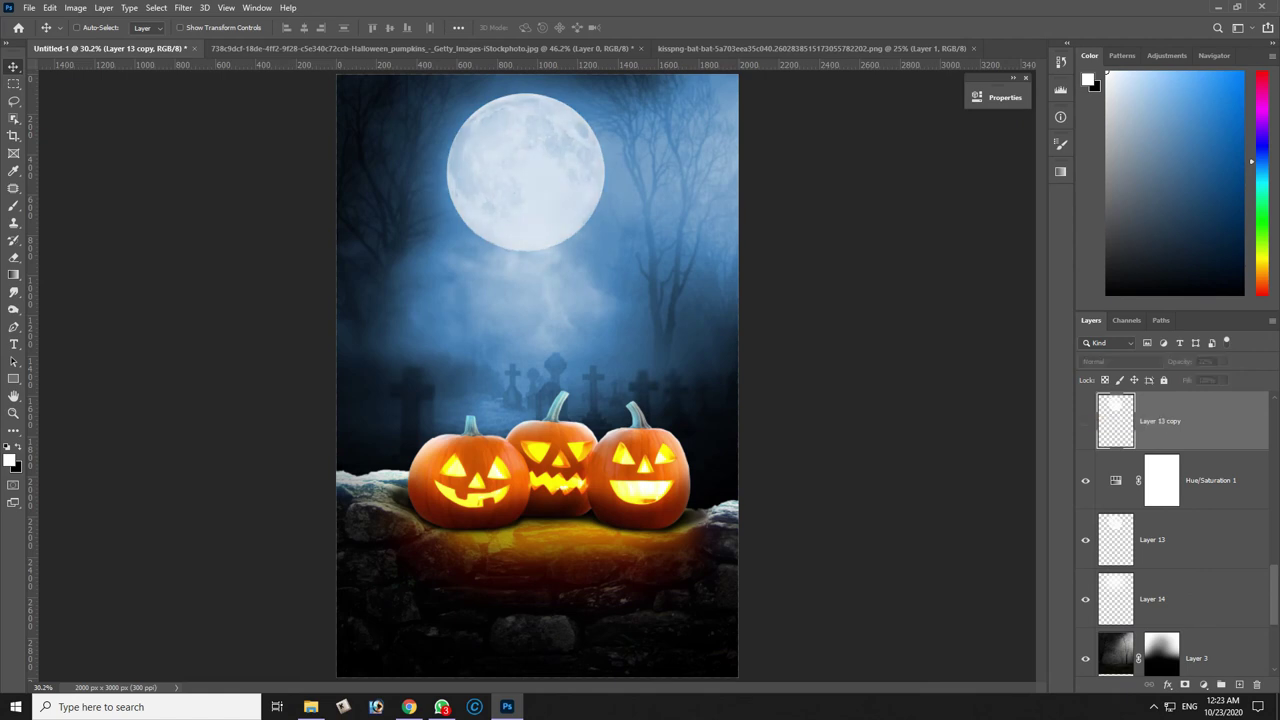
left_click(1223, 361)
Set the glow copy to 23% opacity, then show and select the bats Layer 12.
left_click_drag(1227, 377, 1228, 377)
scroll(1175, 530, "up", 2)
left_click(1160, 505)
left_click(1085, 505)
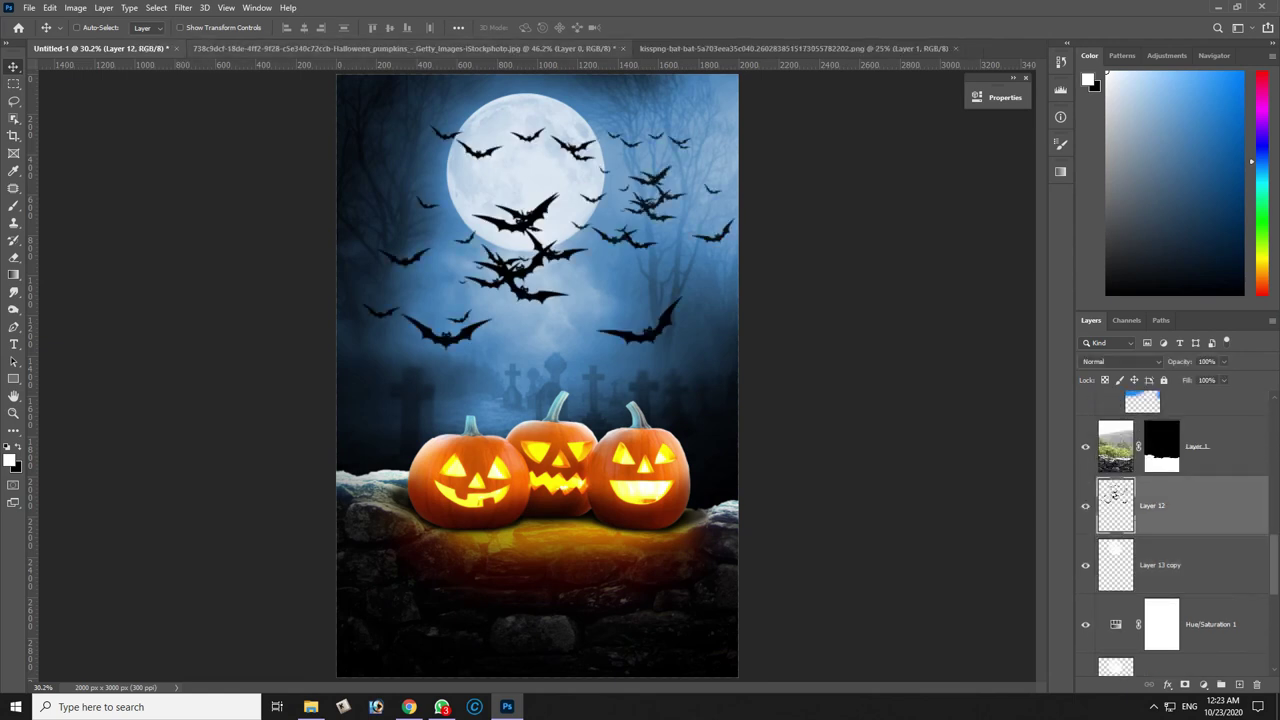
Soften the bats with a 4-pixel Gaussian Blur and fade the upper bats with a gradient mask.
left_click(226, 7)
mouse_move(191, 158)
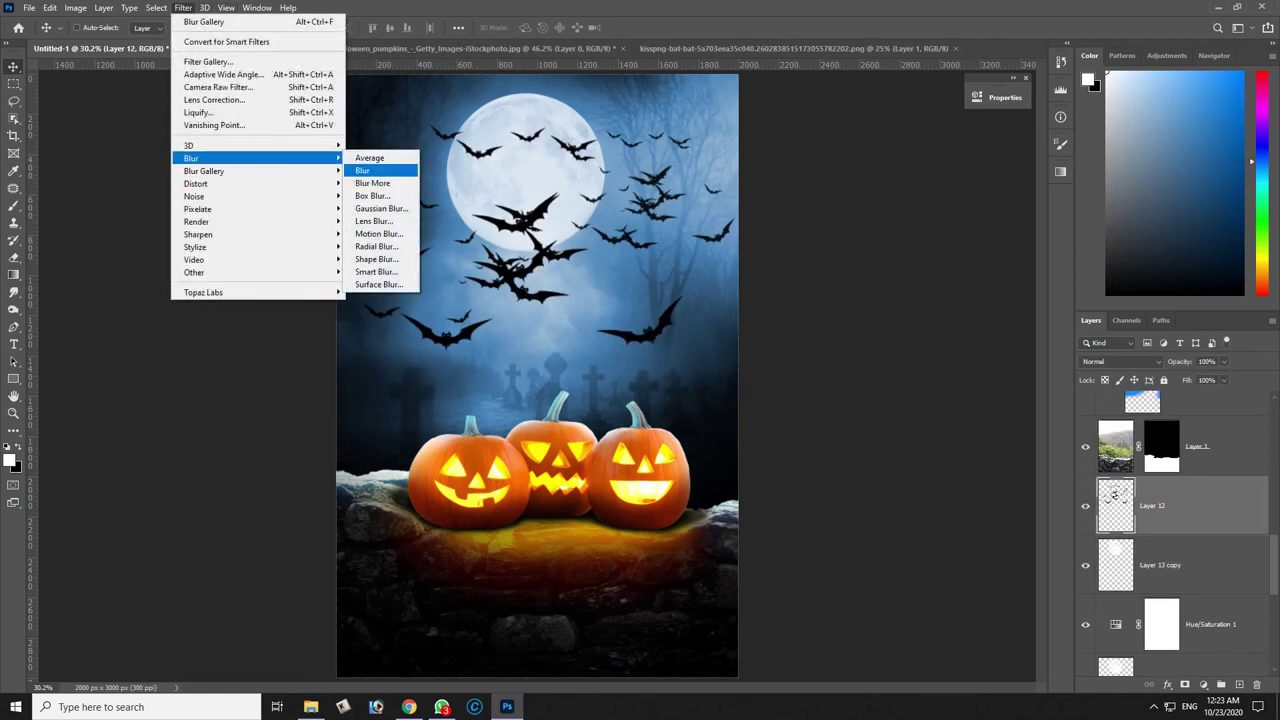
left_click(380, 208)
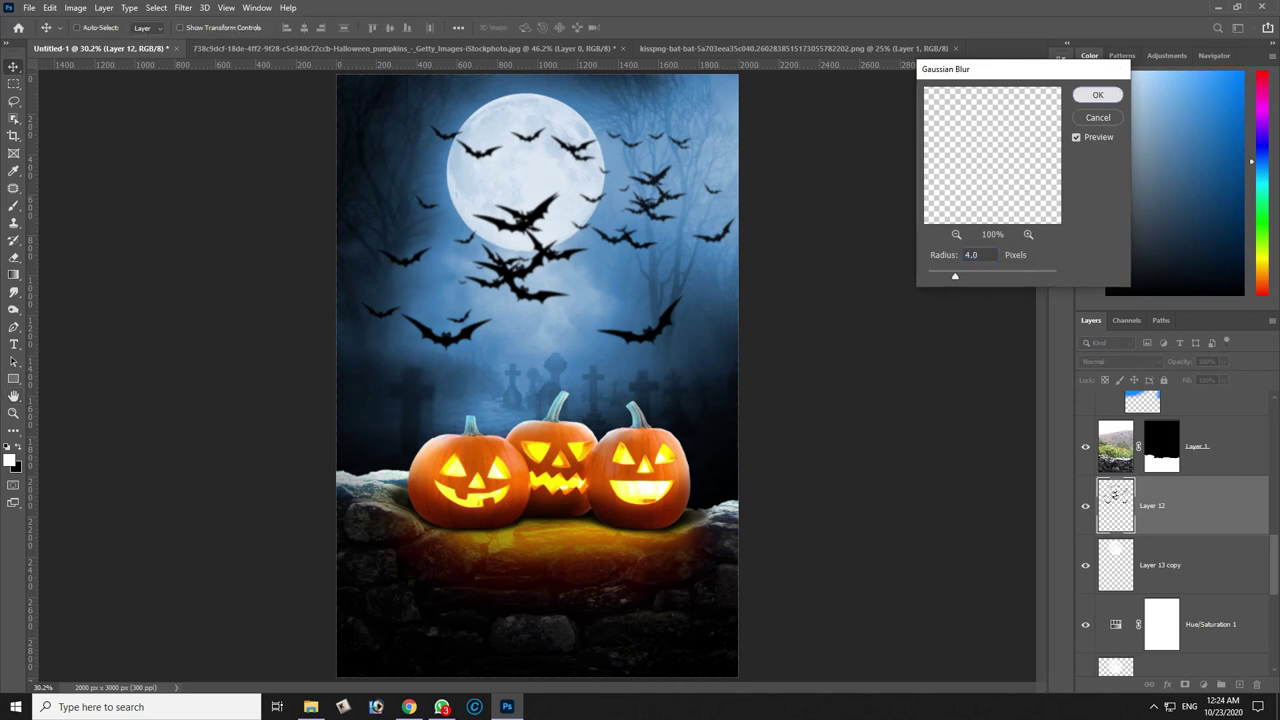
key("Return")
left_click(1203, 685)
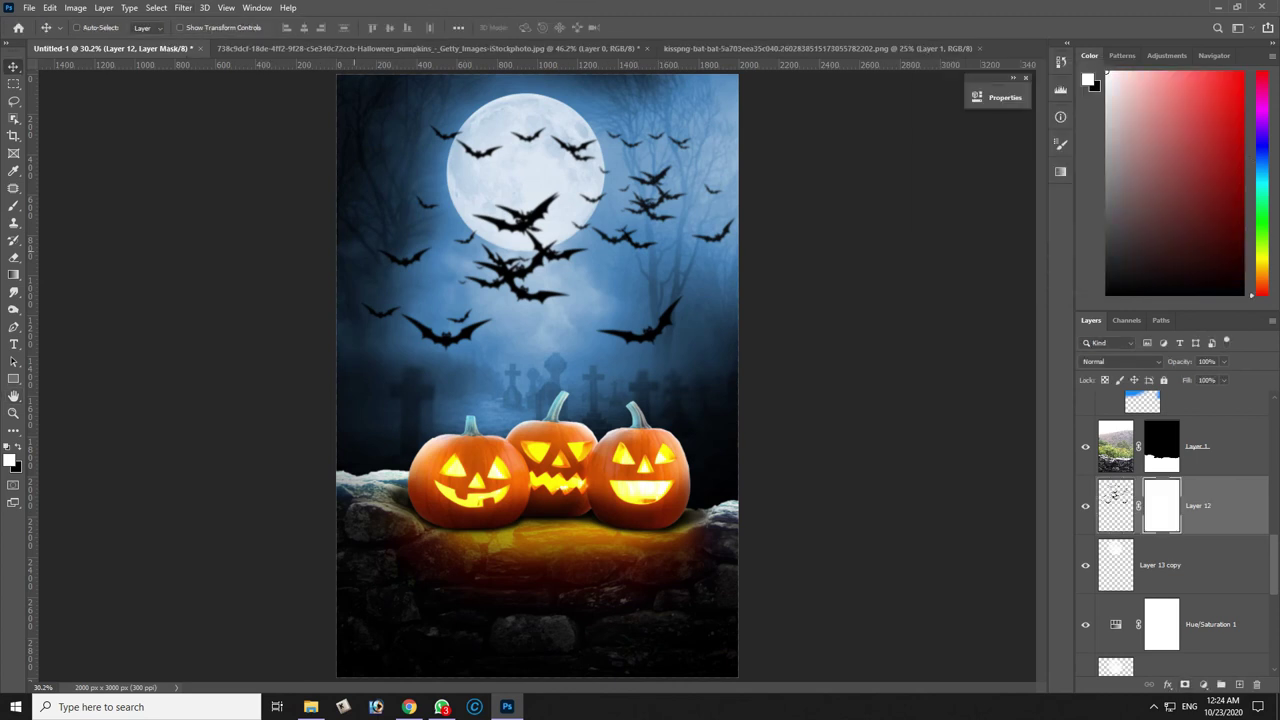
key("g")
left_click_drag(512, 150, 521, 254)
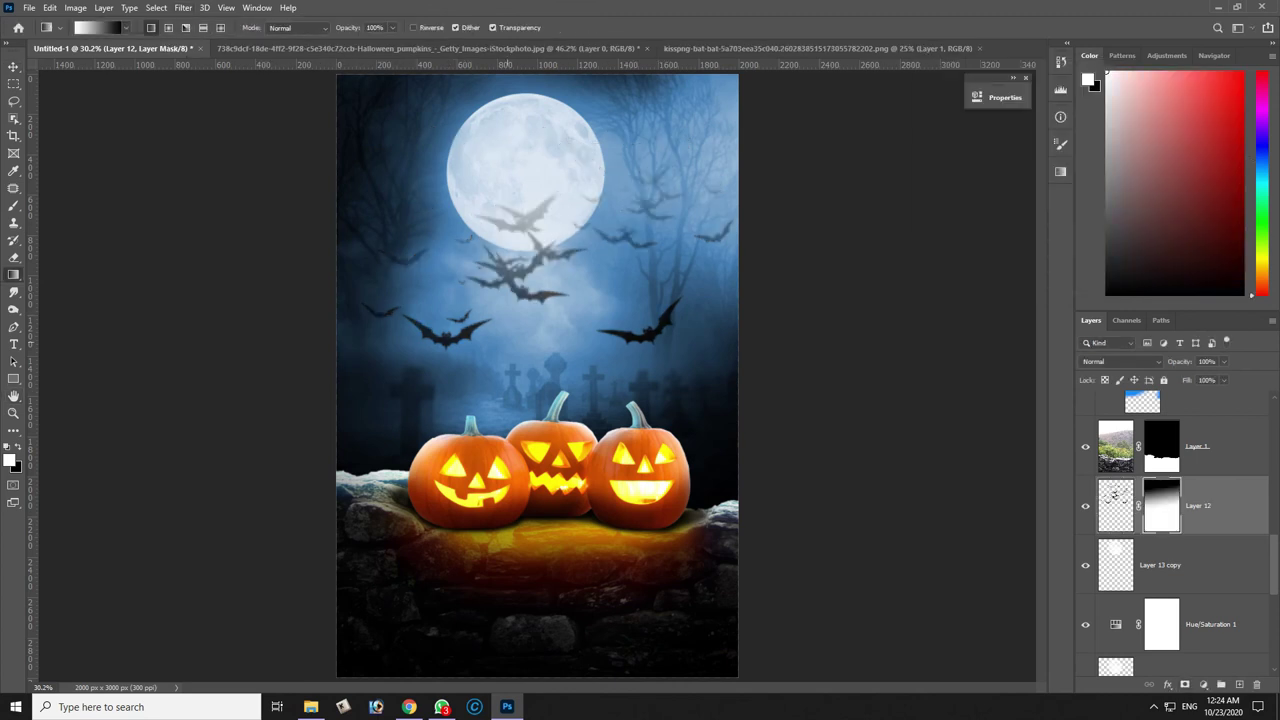
Create a new empty fog layer below the moon glow copy.
key("b")
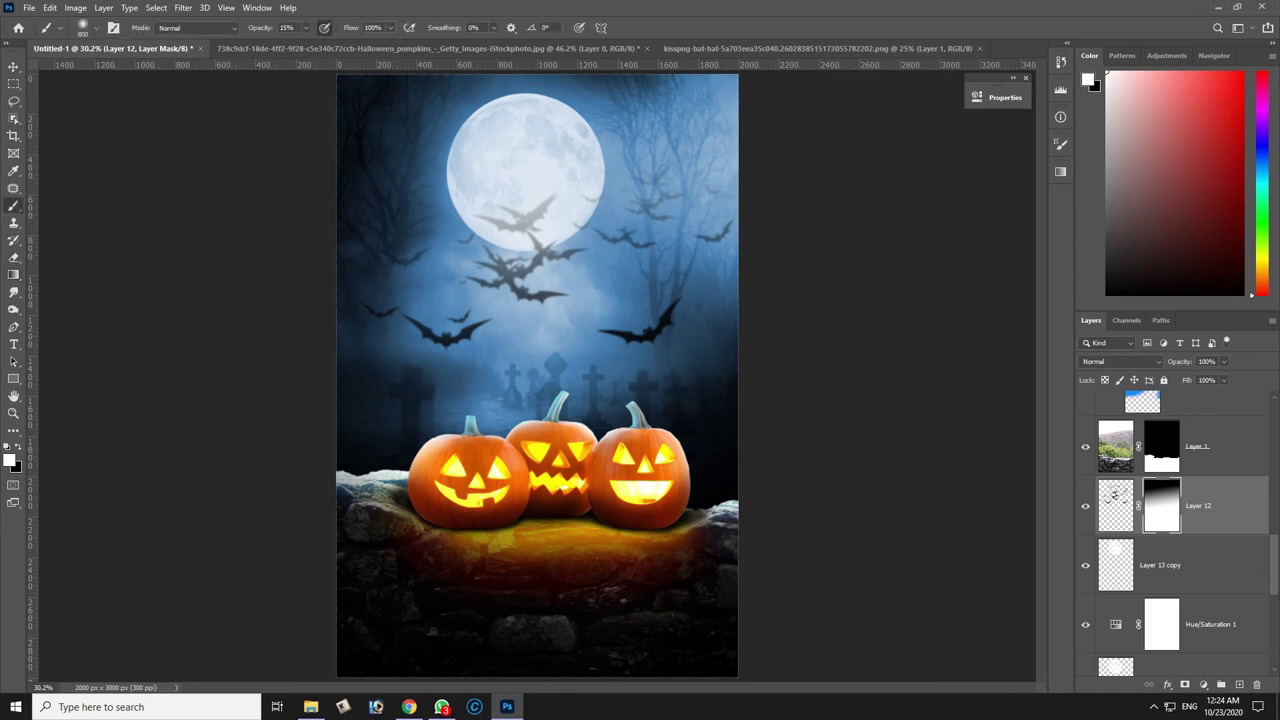
key("alt+bracketleft")
key("ctrl+shift+alt+n")
key("ctrl+bracketleft")
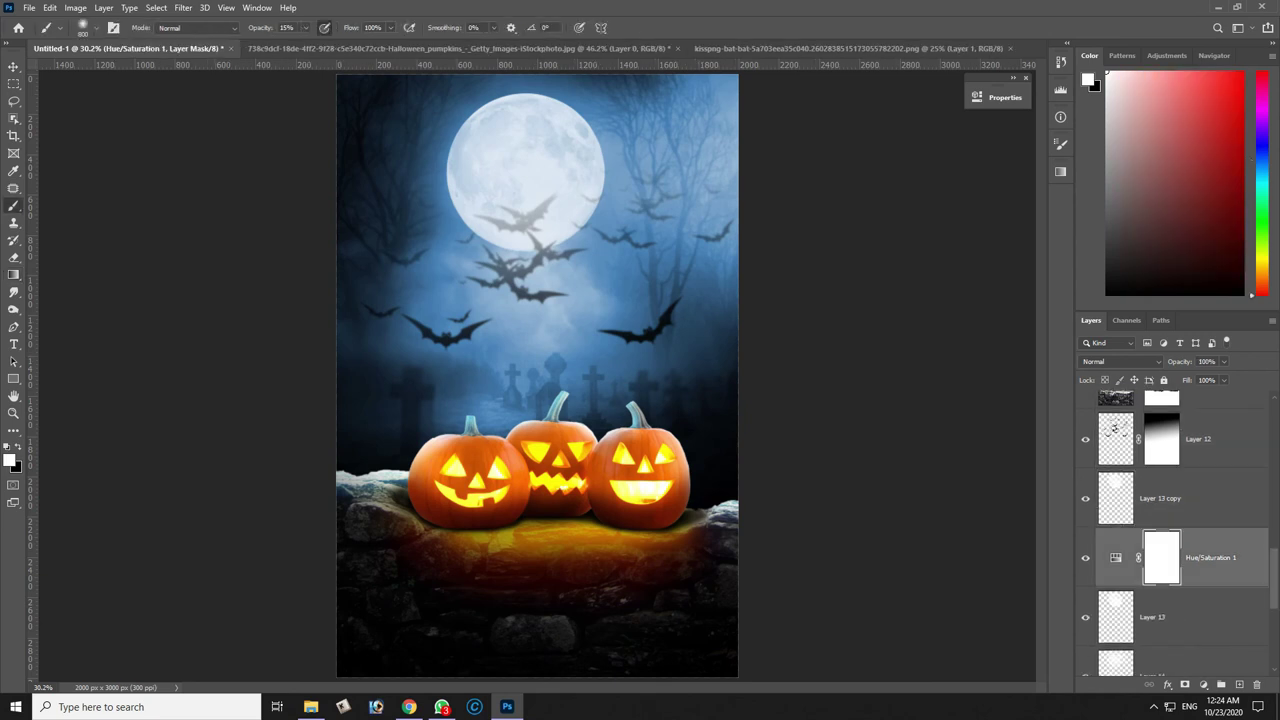
Choose fog brush 121 and set its opacity to 41%.
right_click(532, 190)
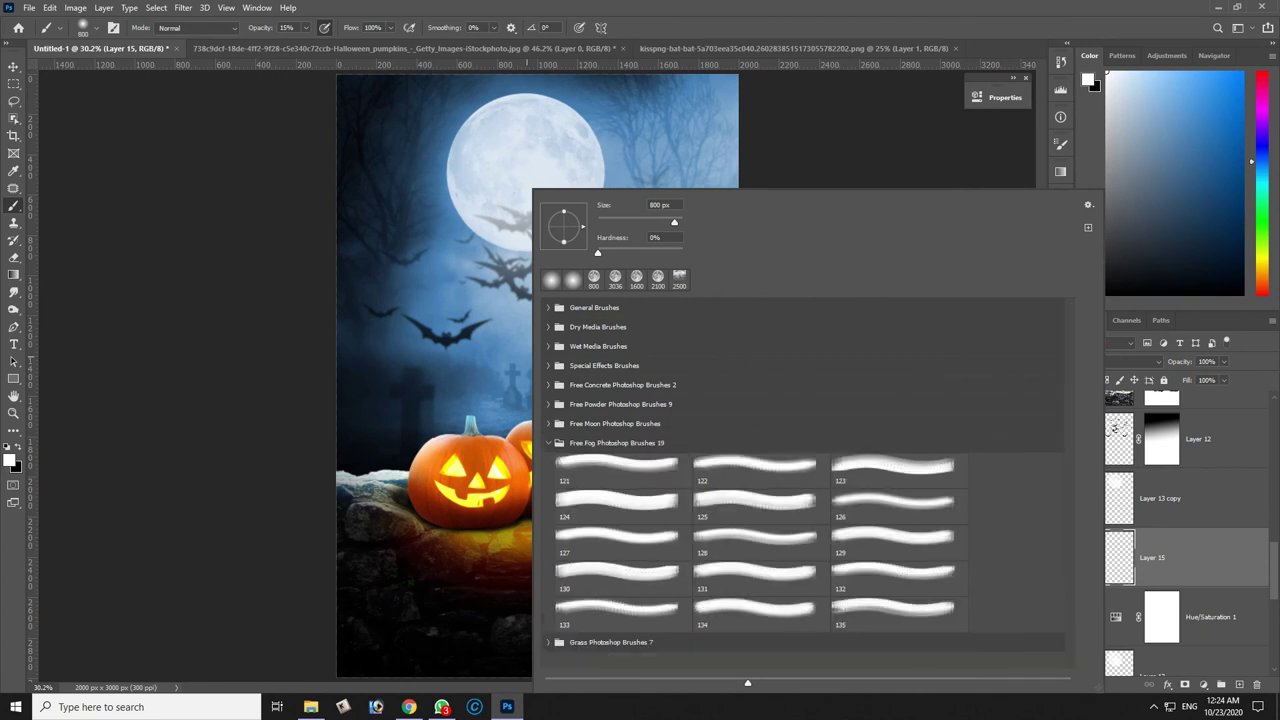
left_click(616, 466)
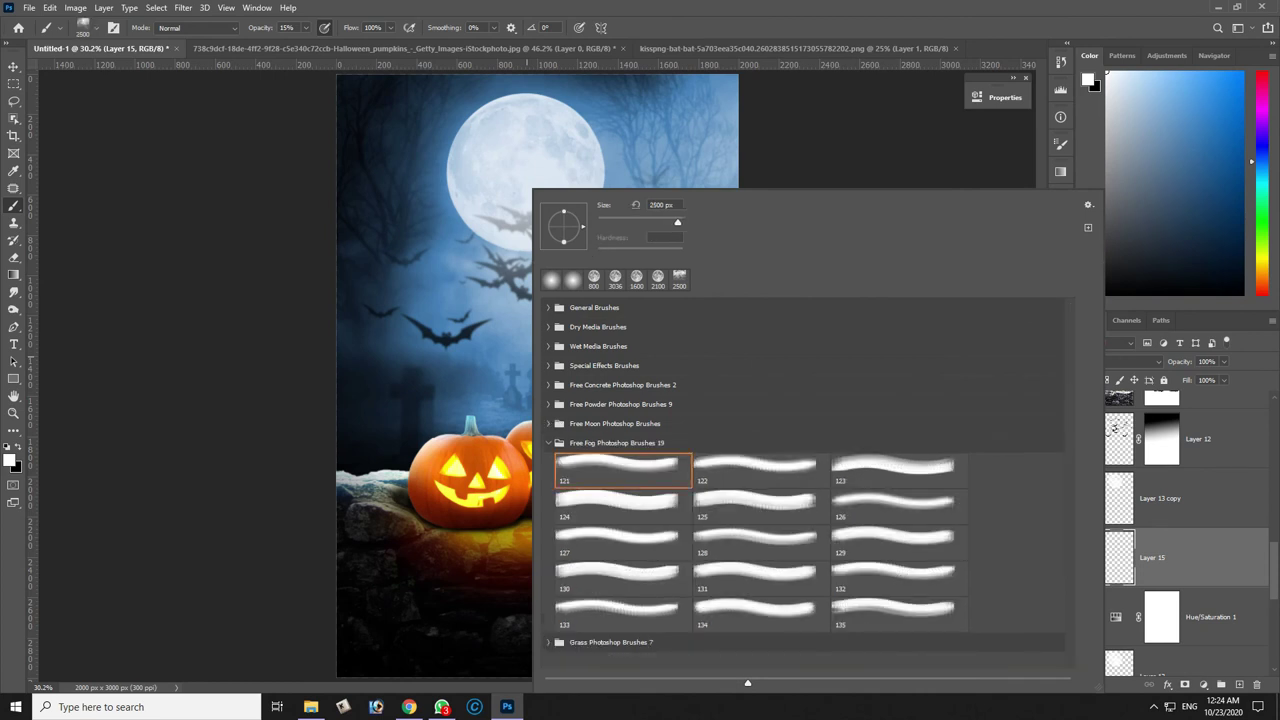
key("Return")
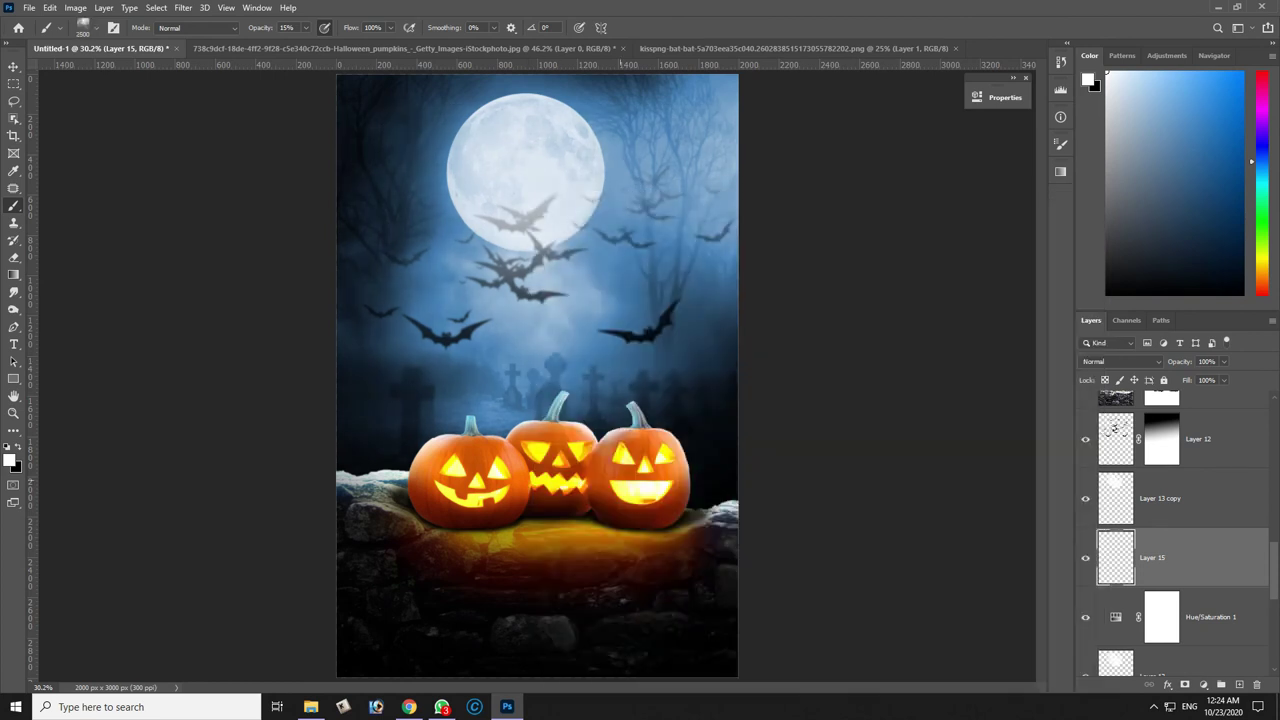
left_click(296, 27)
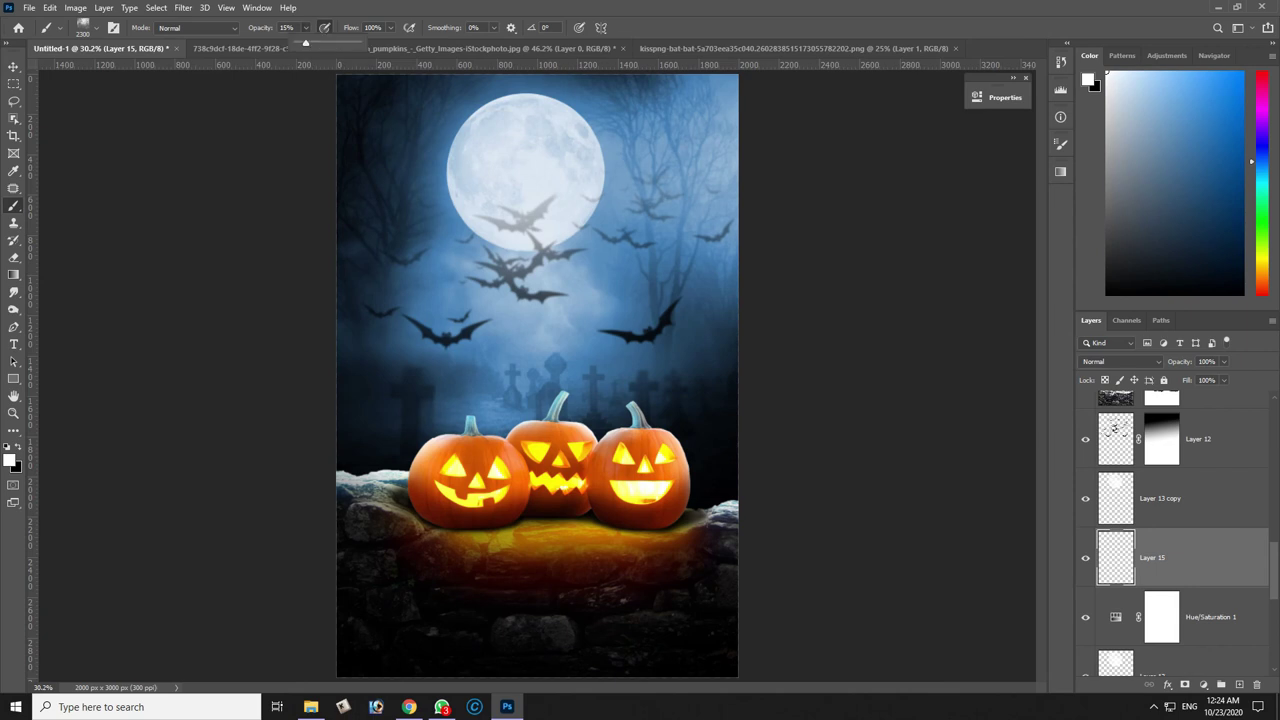
left_click_drag(300, 43, 321, 43)
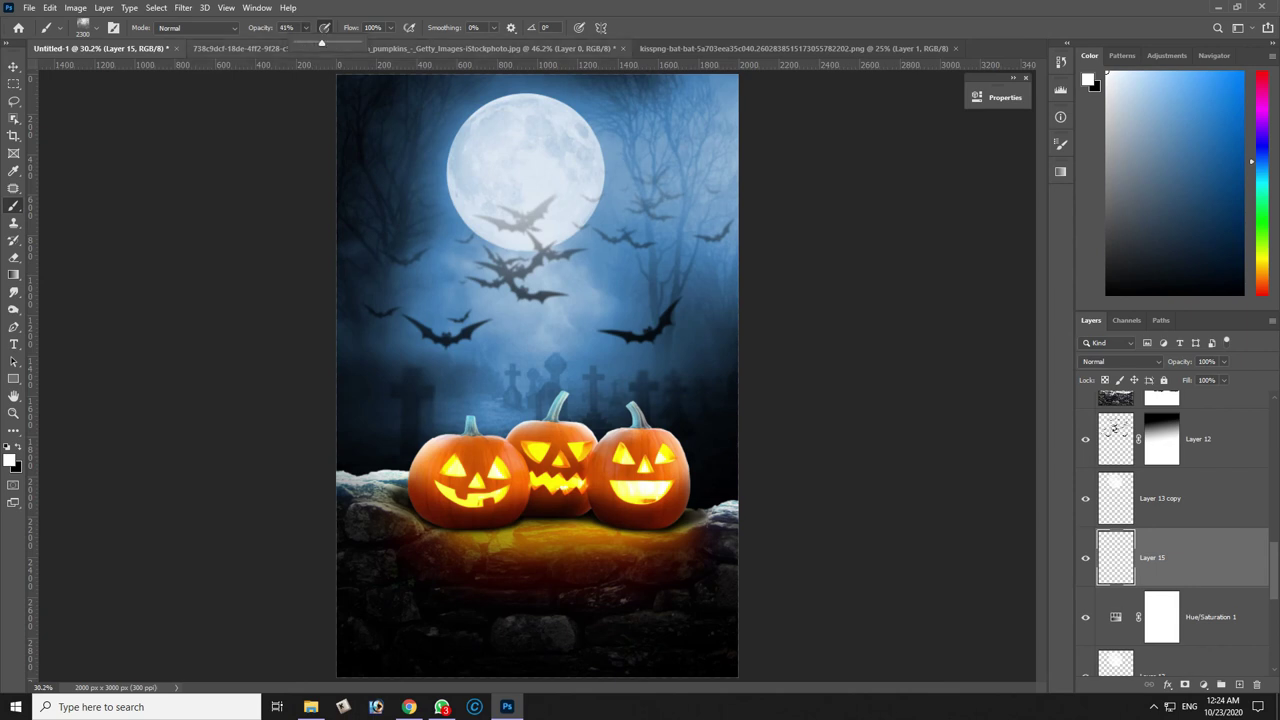
Rotate the fog brush tip, enlarge it to 2400 px and stamp fog across the graveyard.
left_click(226, 7)
left_click(300, 137)
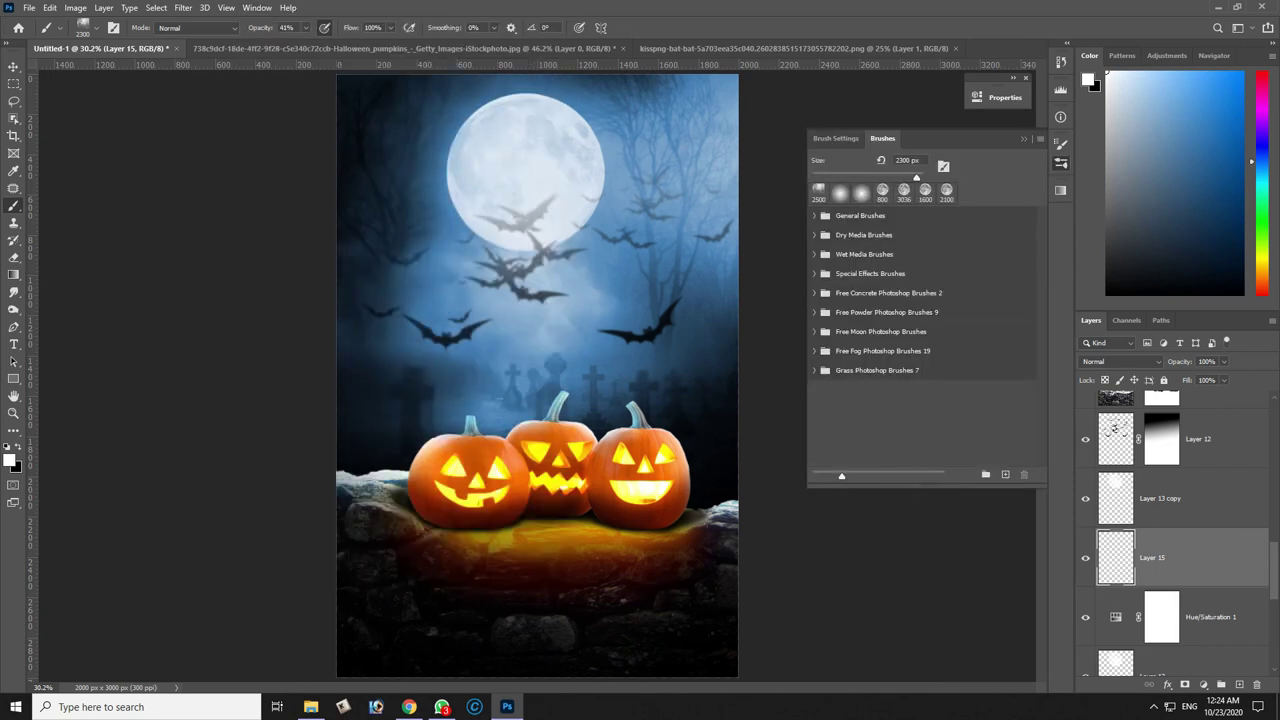
key("F5")
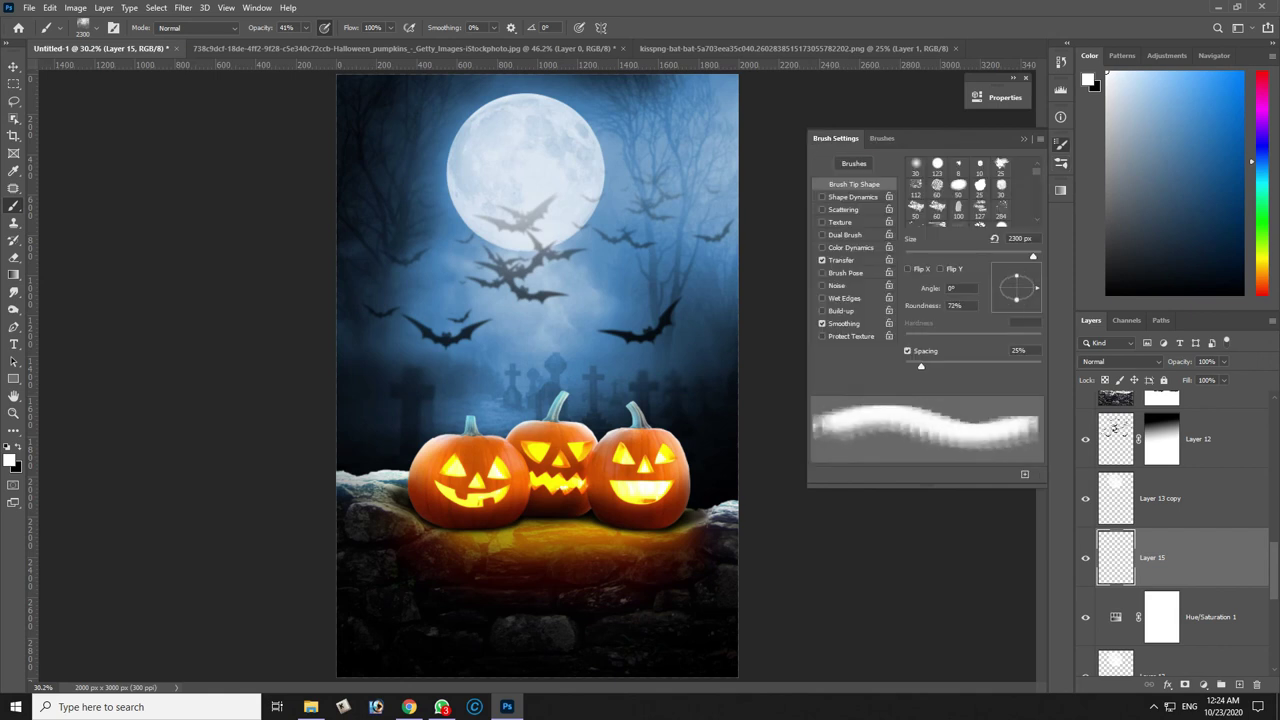
scroll(960, 190, "down", 3)
mouse_move(1036, 288)
left_mouse_down()
mouse_move(1016, 306)
mouse_move(995, 289)
left_mouse_up()
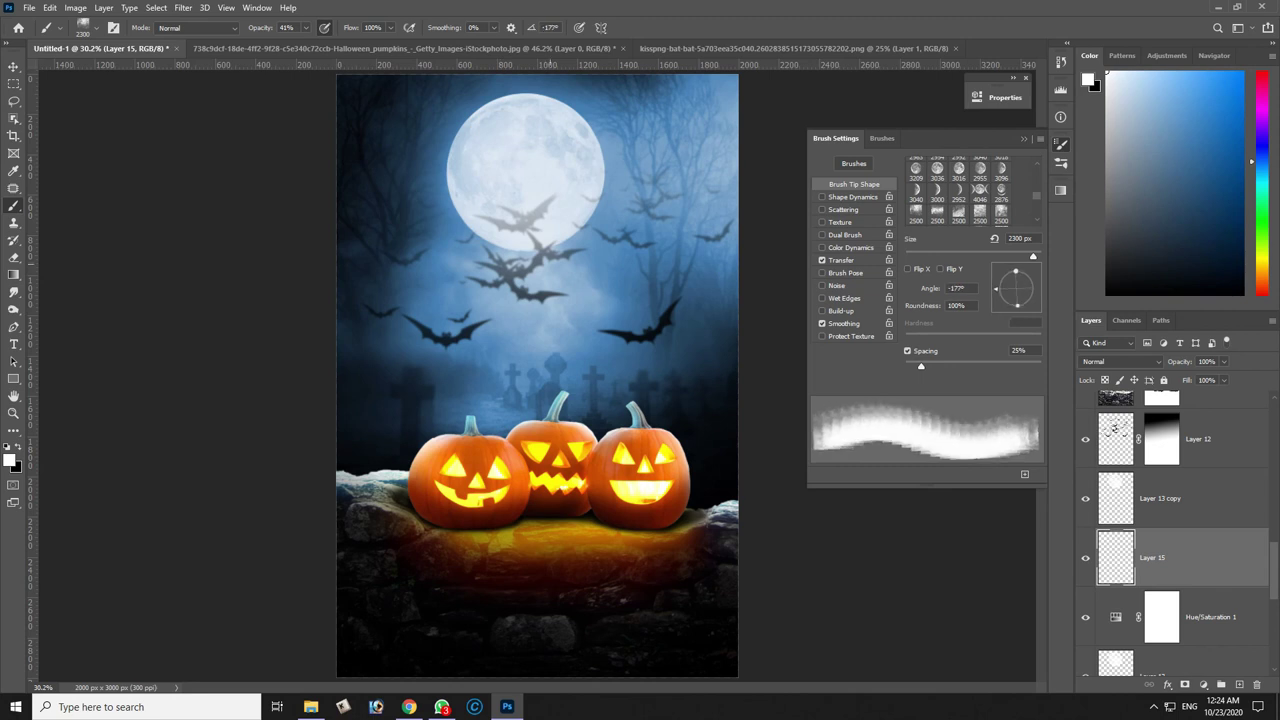
key("bracketright")
left_click(538, 304)
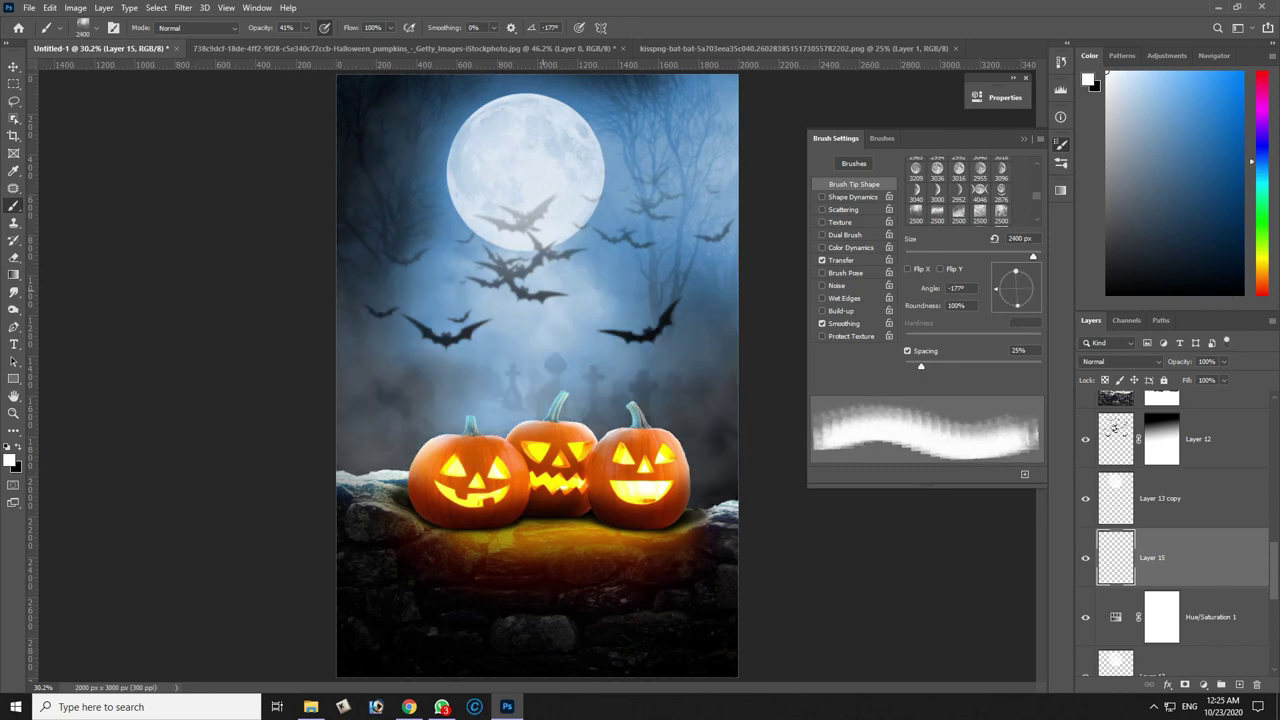
Mask Layer 15 and darken the left side and bottom with a large 40% brush.
key("e")
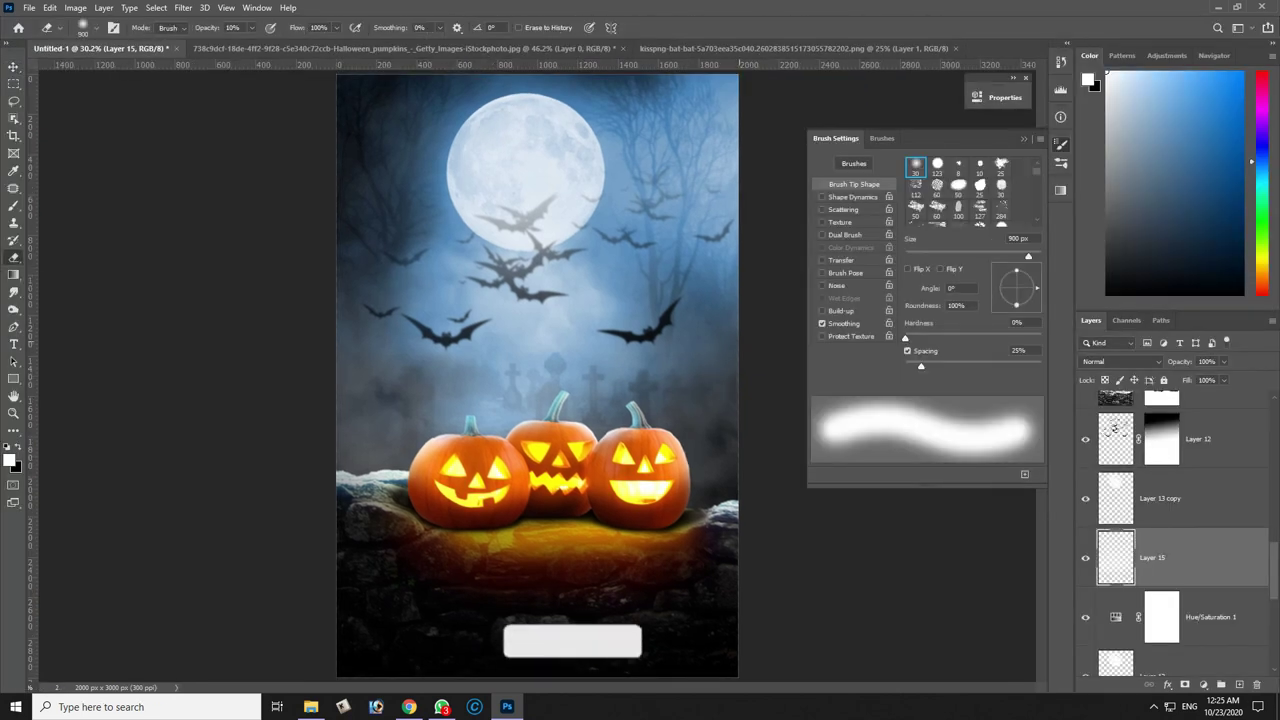
key("bracketright")
left_click(1203, 685)
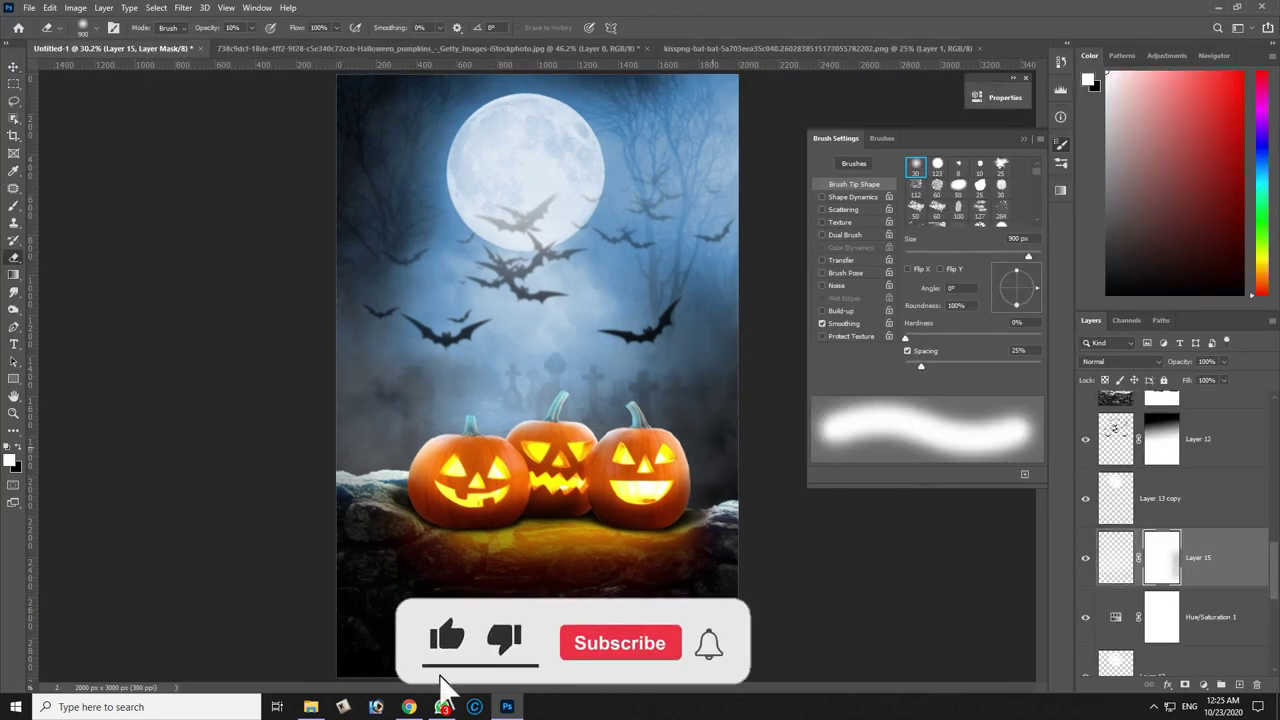
key("bracketright")
key("bracketright")
key("bracketright")
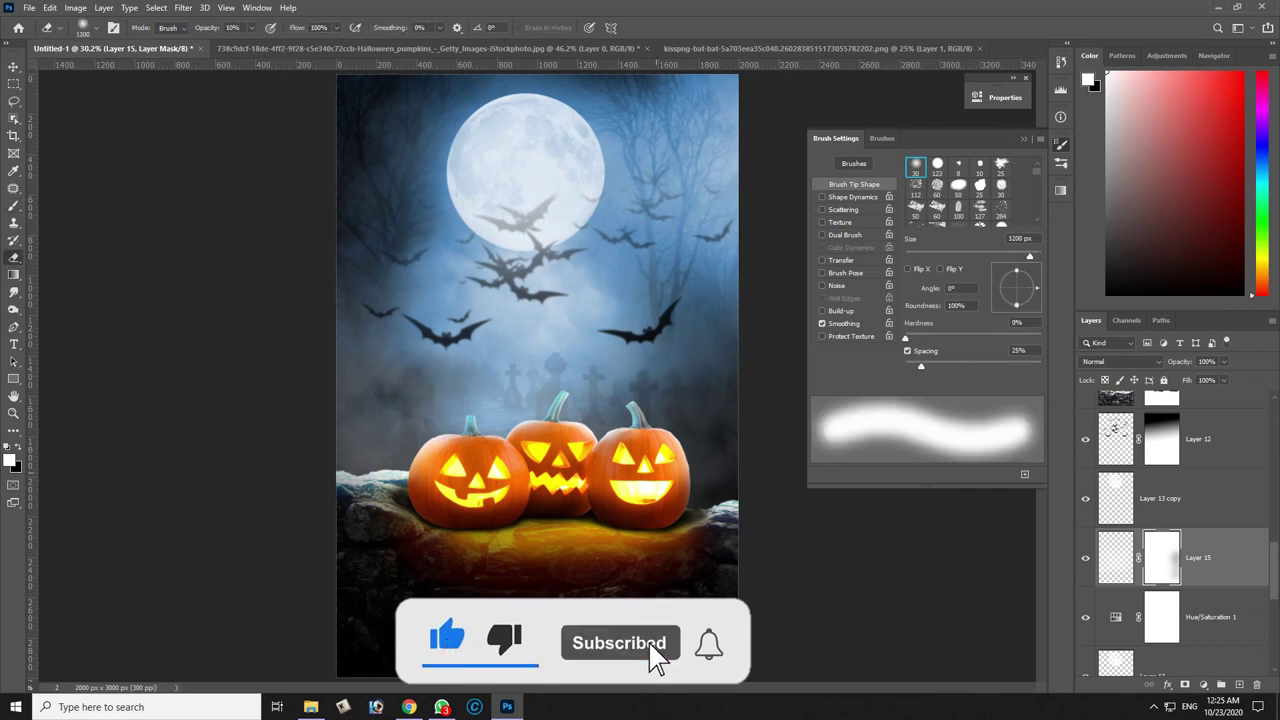
left_click(350, 414)
key("bracketright")
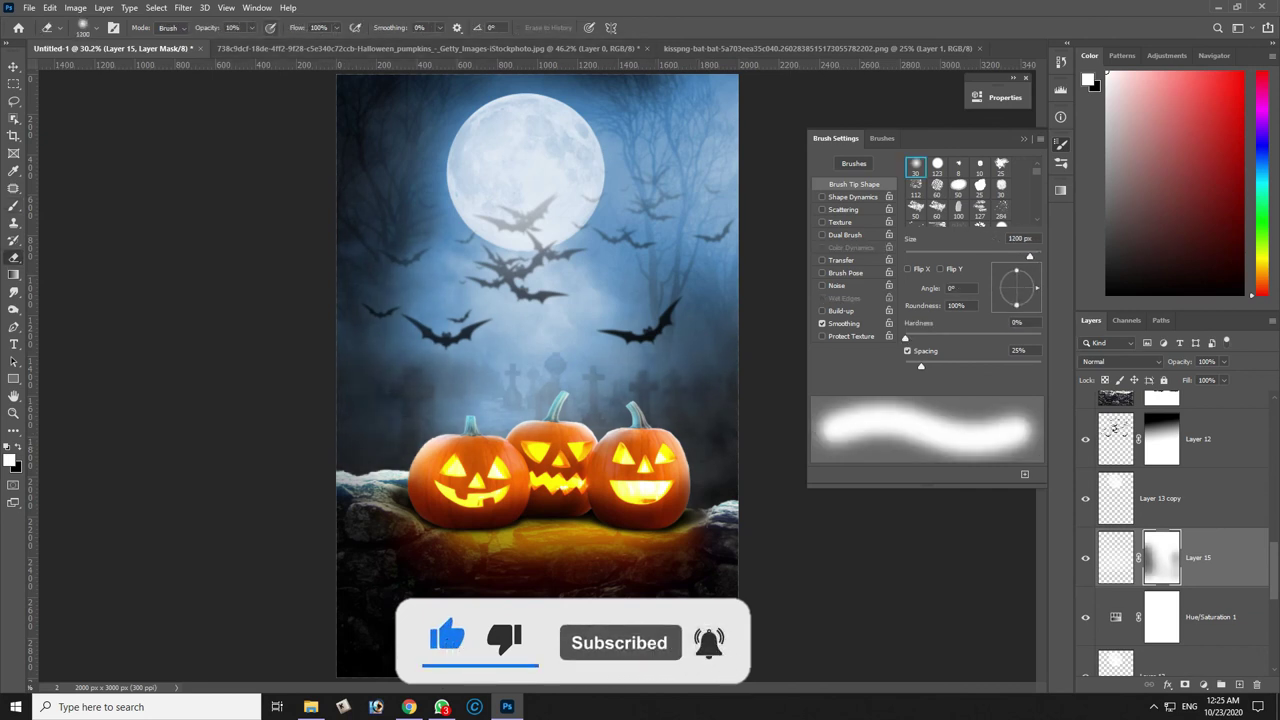
key("4")
left_click_drag(720, 640, 380, 640)
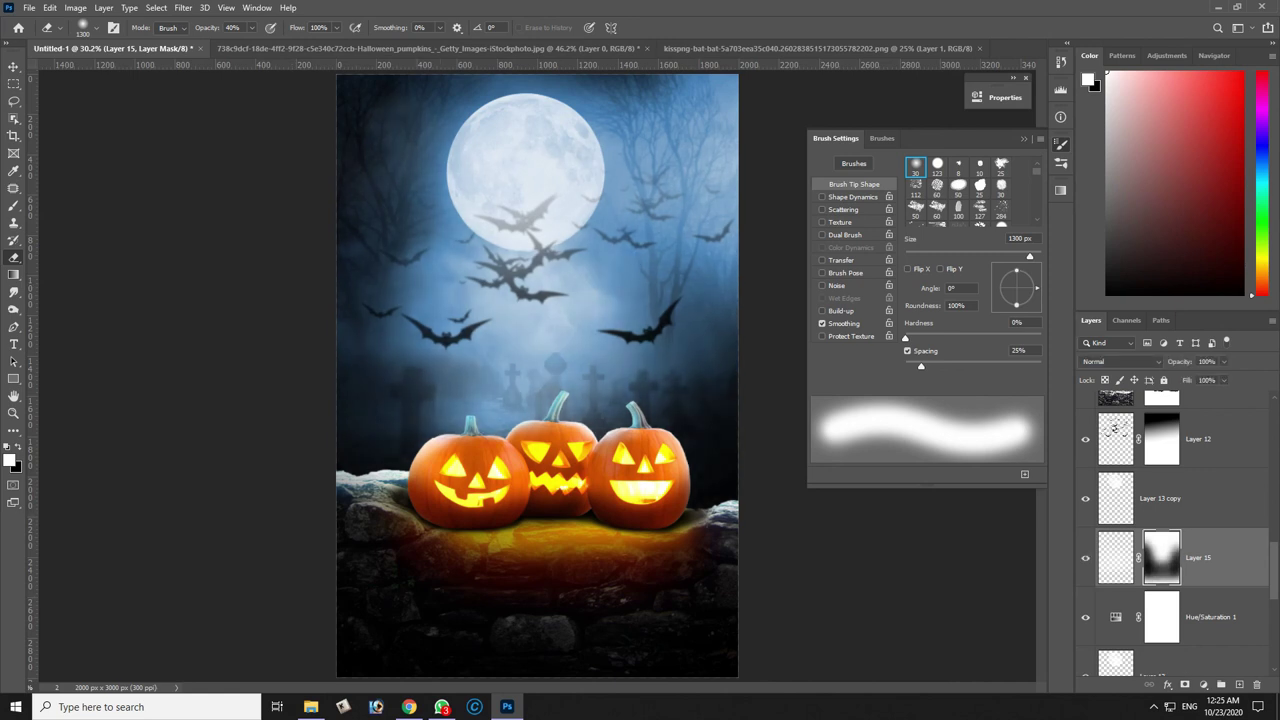
Stamp all visible layers into a new top layer and open it in Camera Raw Filter.
key("v")
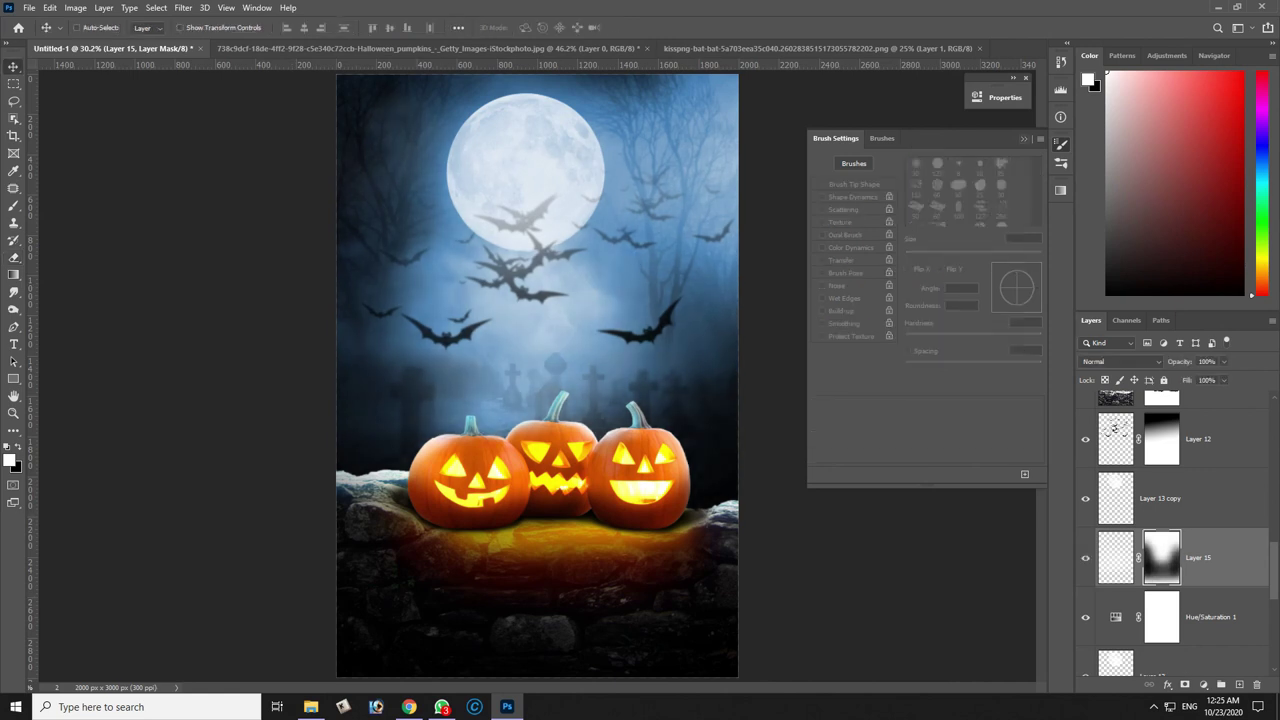
key("F5")
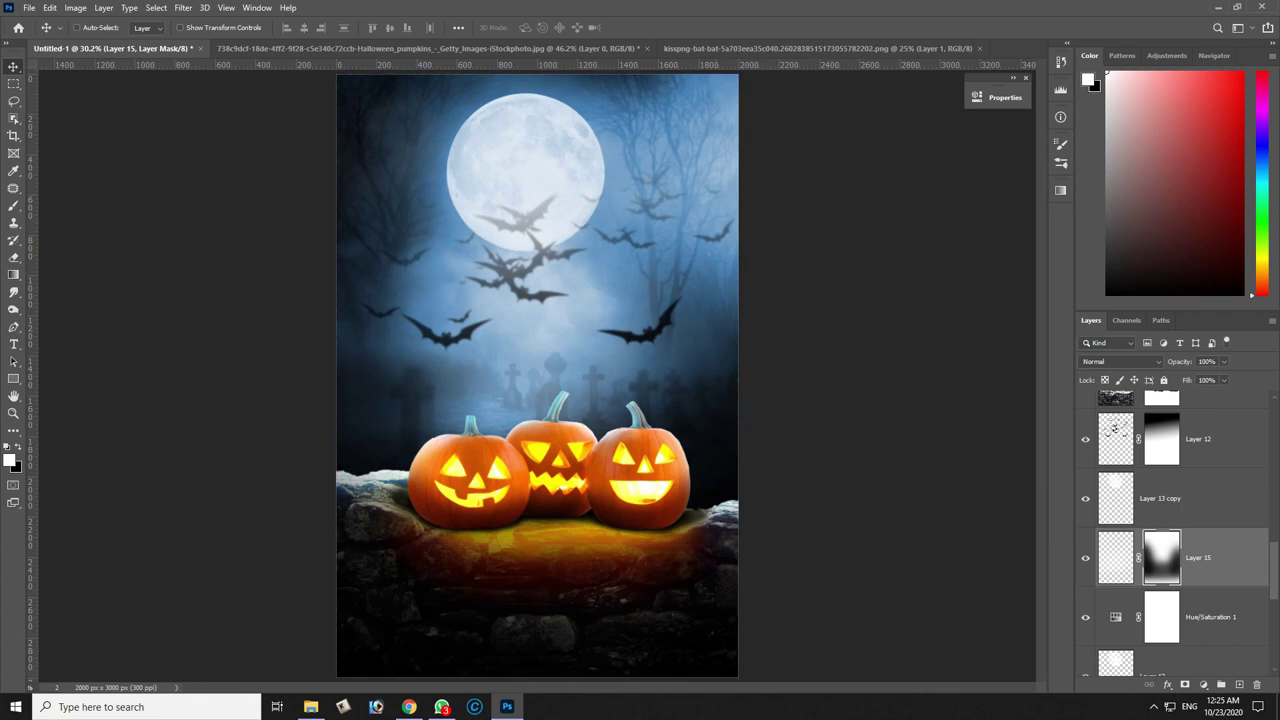
left_click(555, 470, "ctrl")
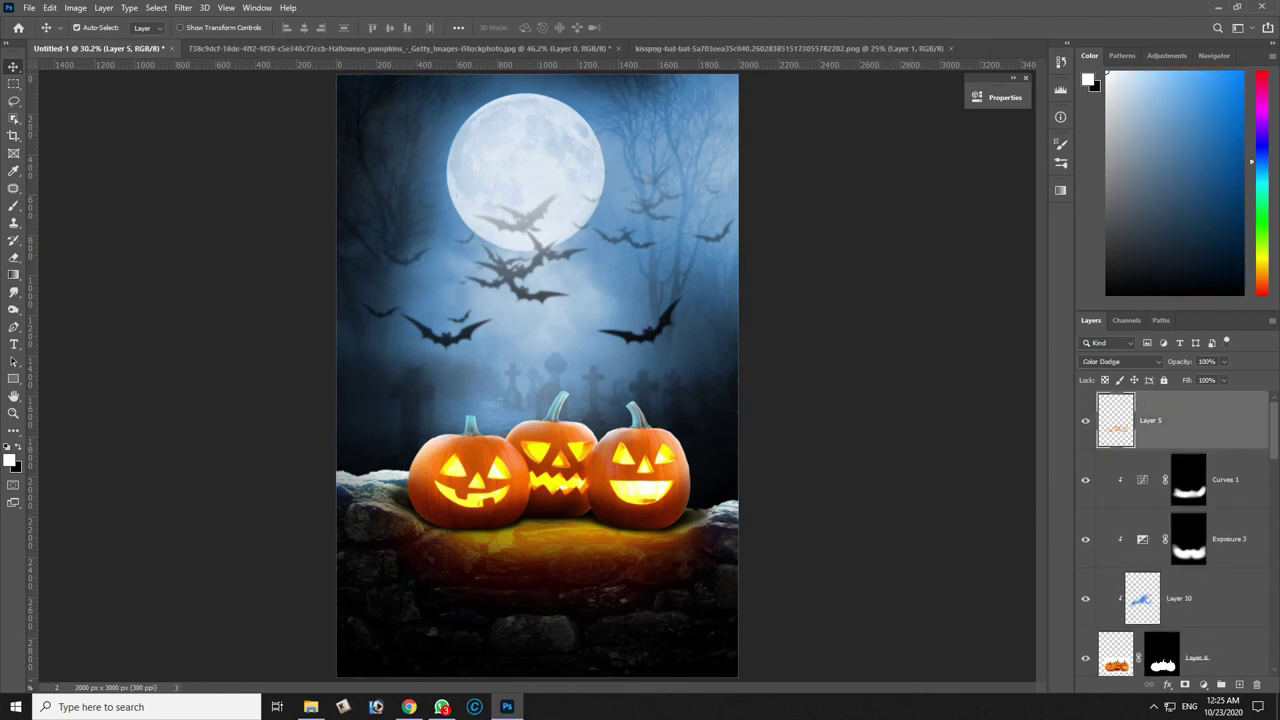
key("ctrl+shift+alt+e")
left_click(183, 7)
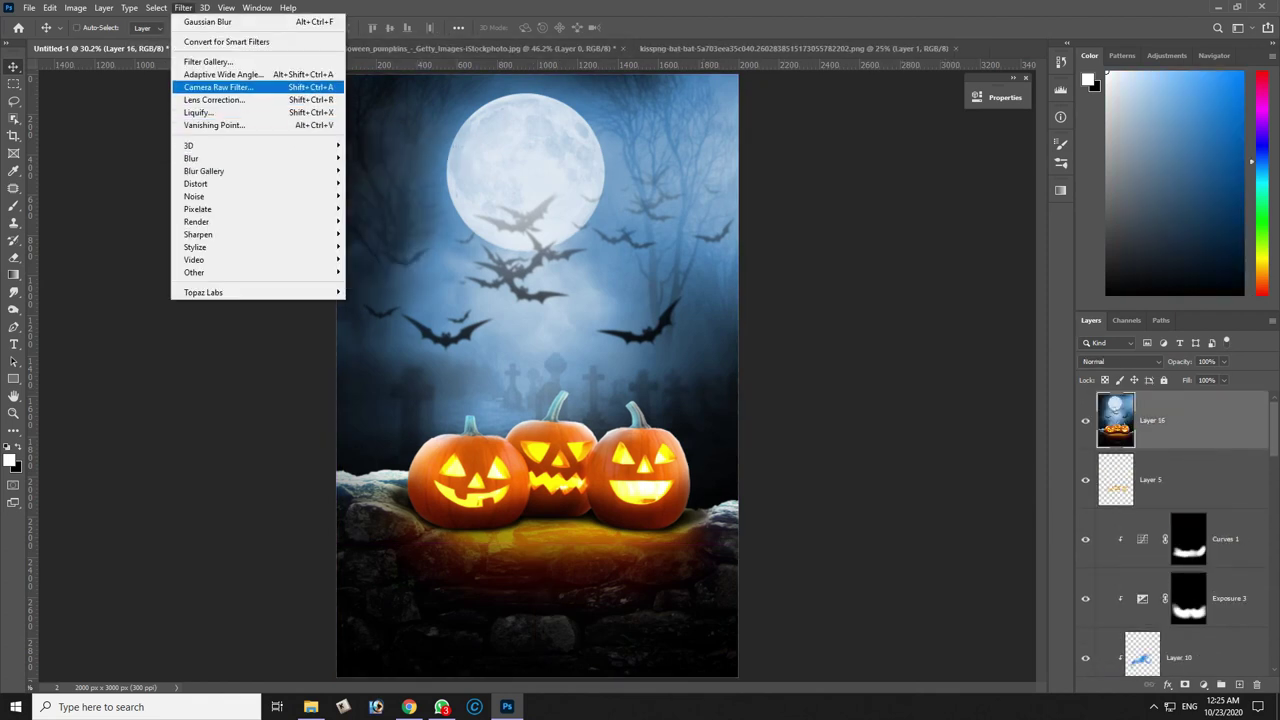
left_click(218, 87)
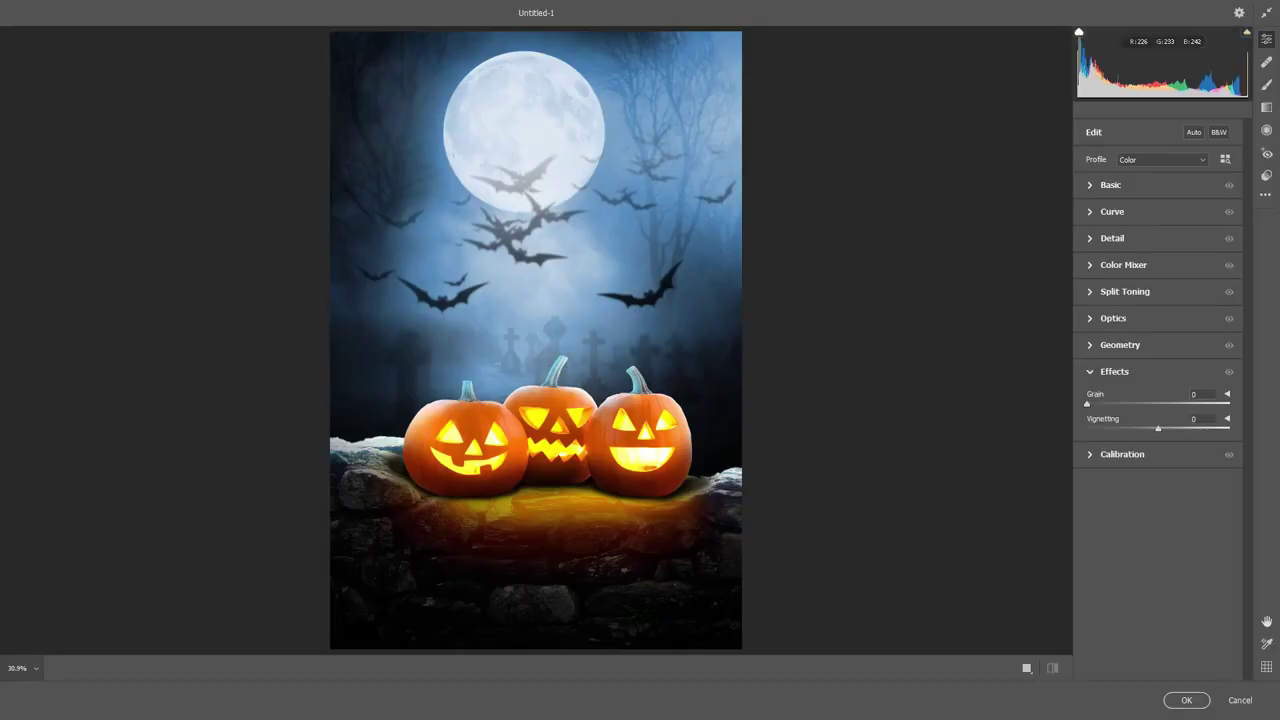
Set Temperature -16, Exposure +0.15 and Contrast +6 in the Basic panel.
type("-16")
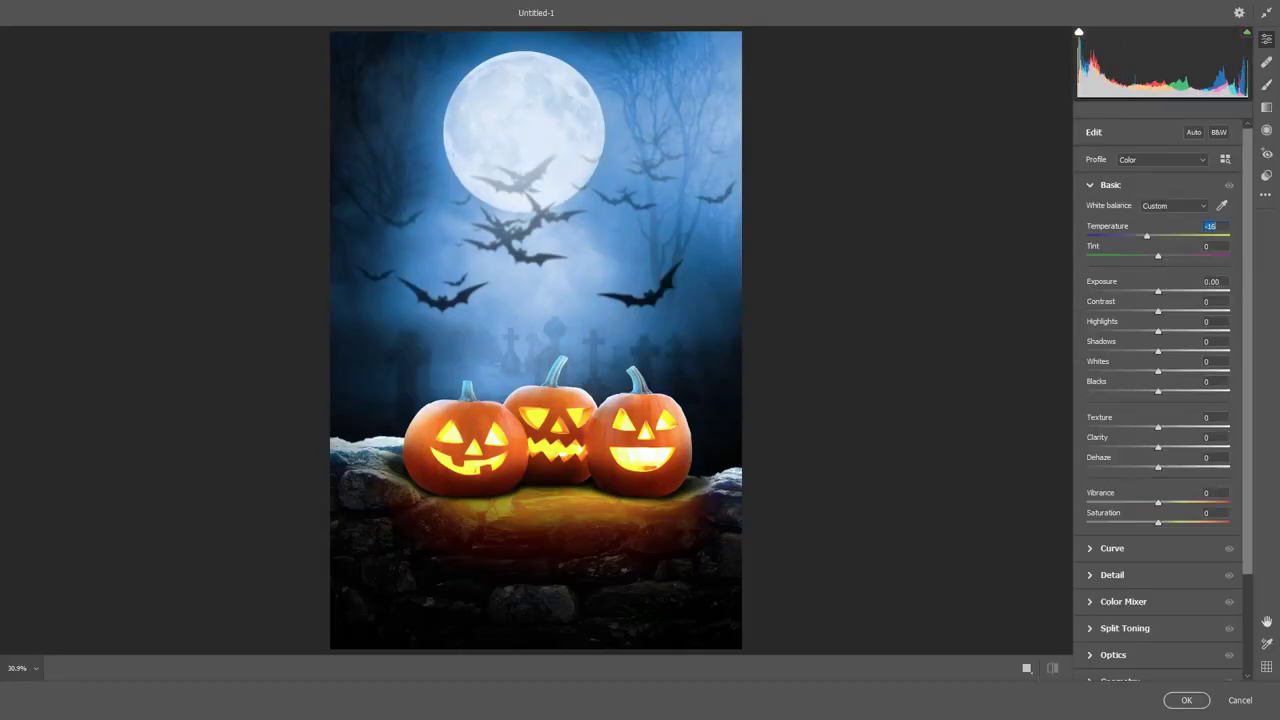
type("-33")
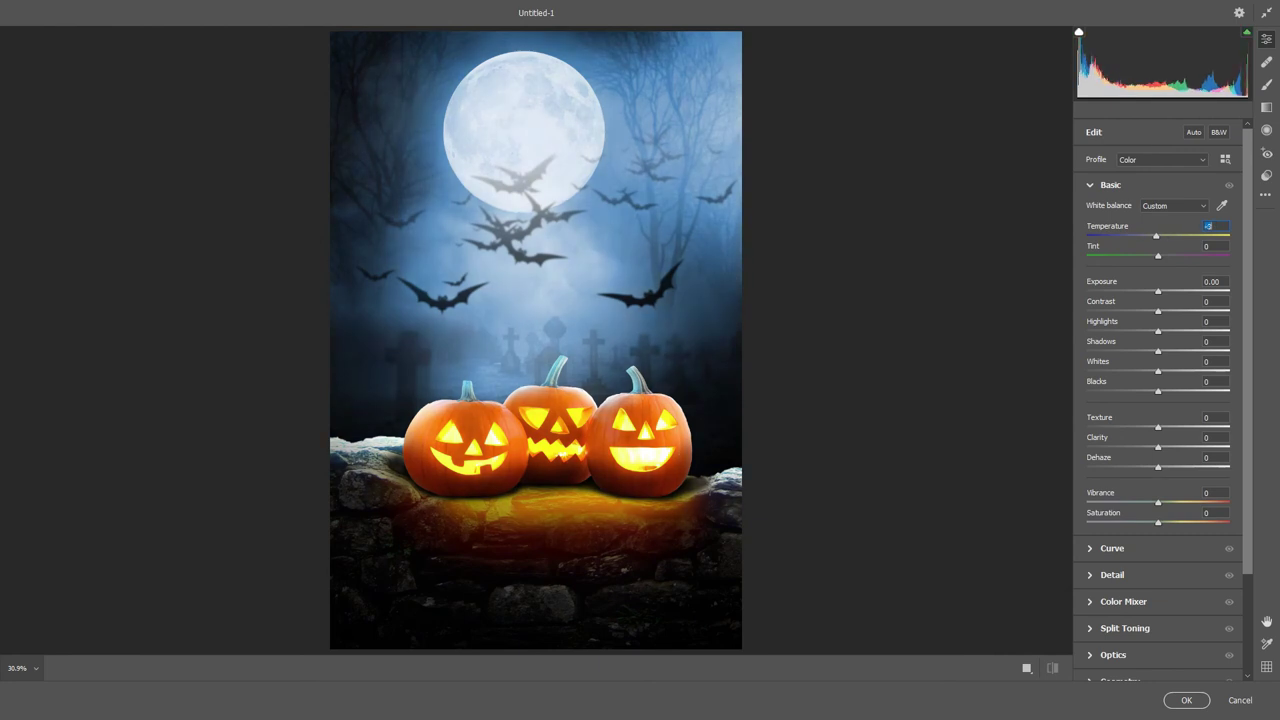
key("ctrl+z")
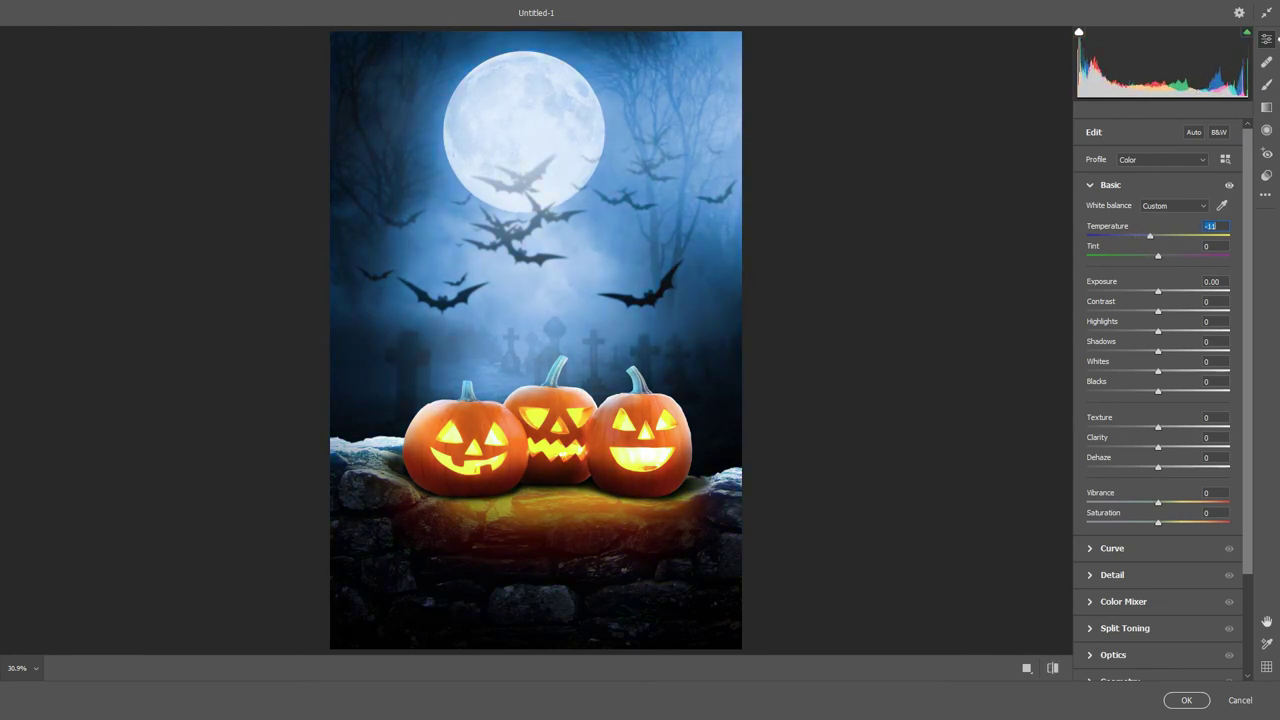
key("Tab")
type("-28")
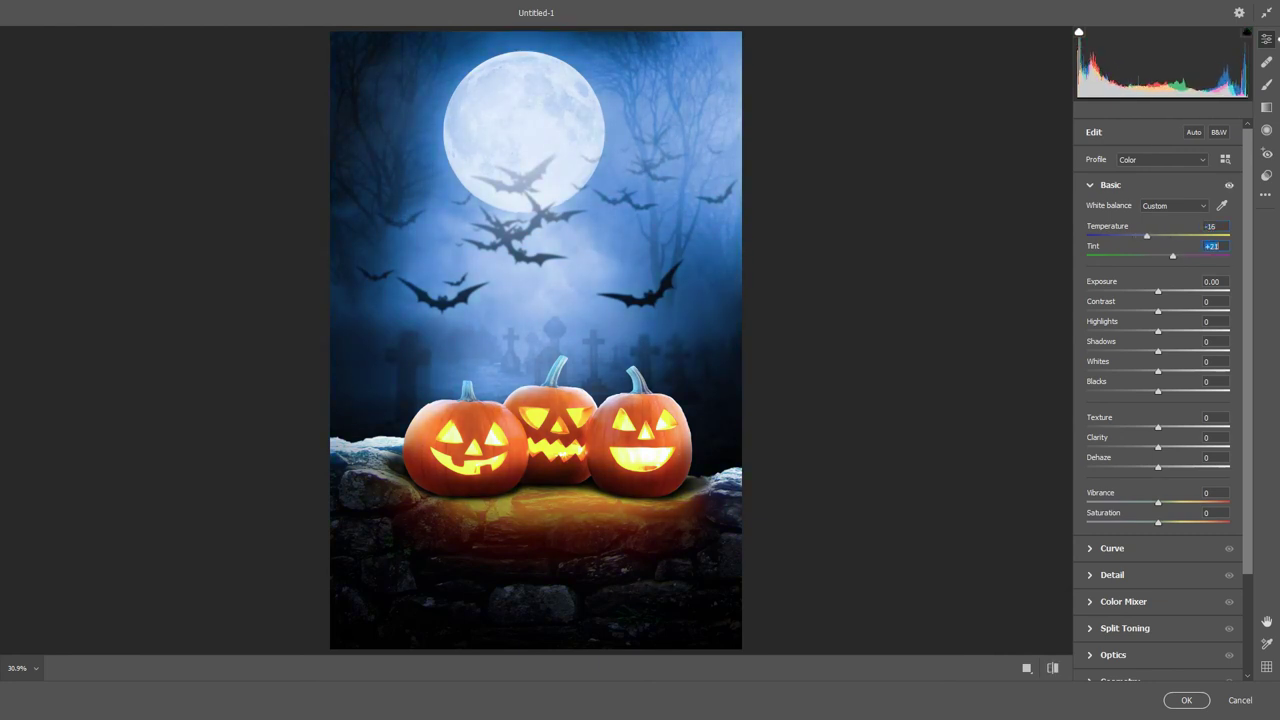
type("-12")
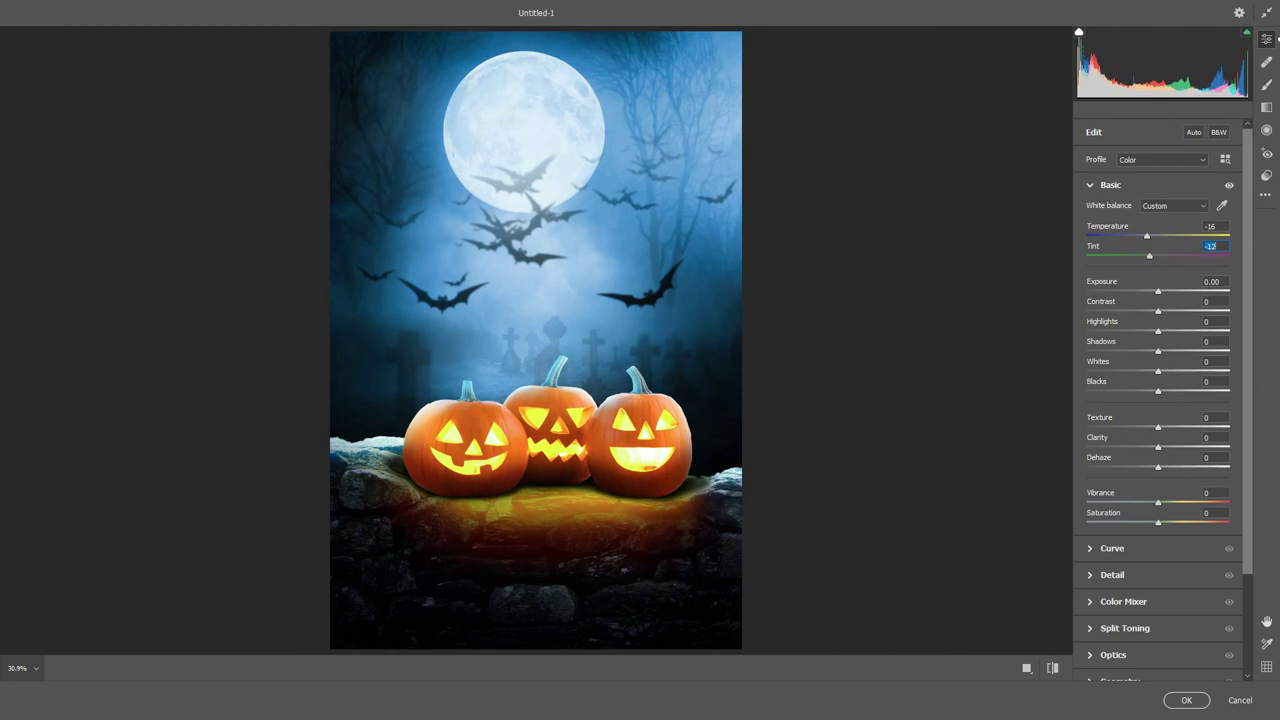
type("0")
key("Tab")
type("0.15")
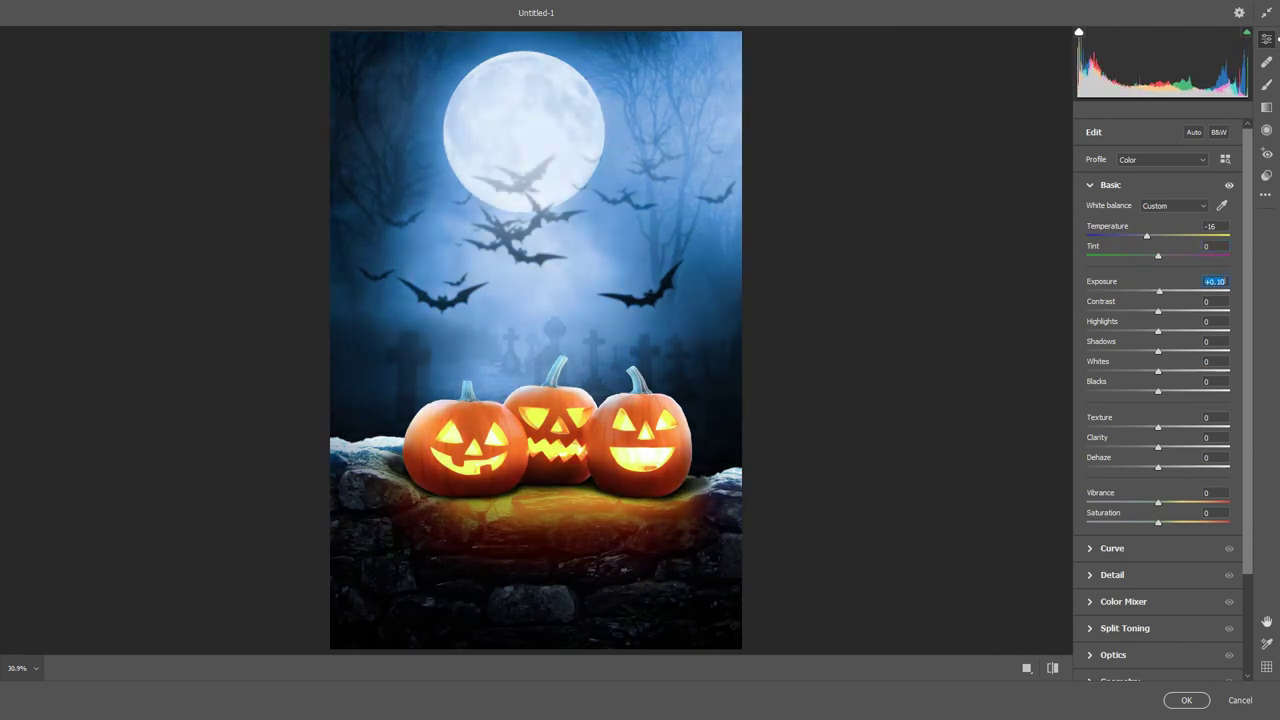
key("Tab")
type("6")
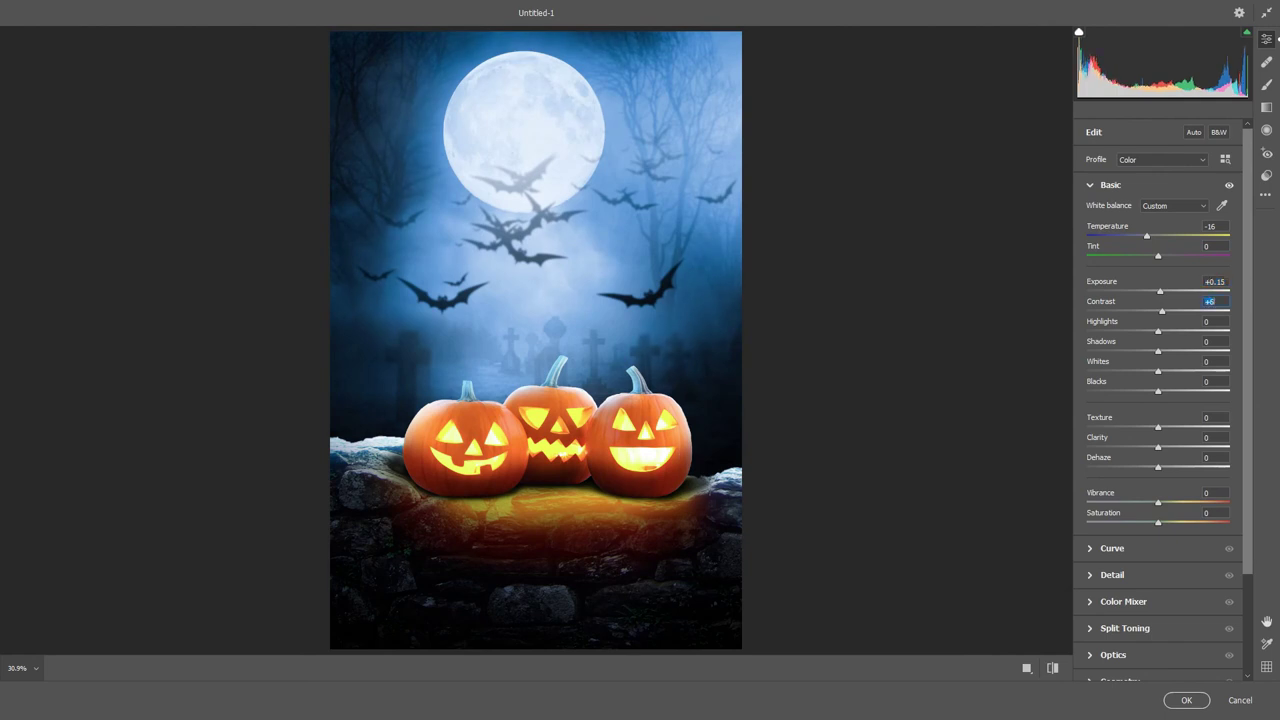
Set Highlights +21, Shadows -12, Whites +16 and Blacks -13.
key("Tab")
type("23")
key("Down")
key("Down")
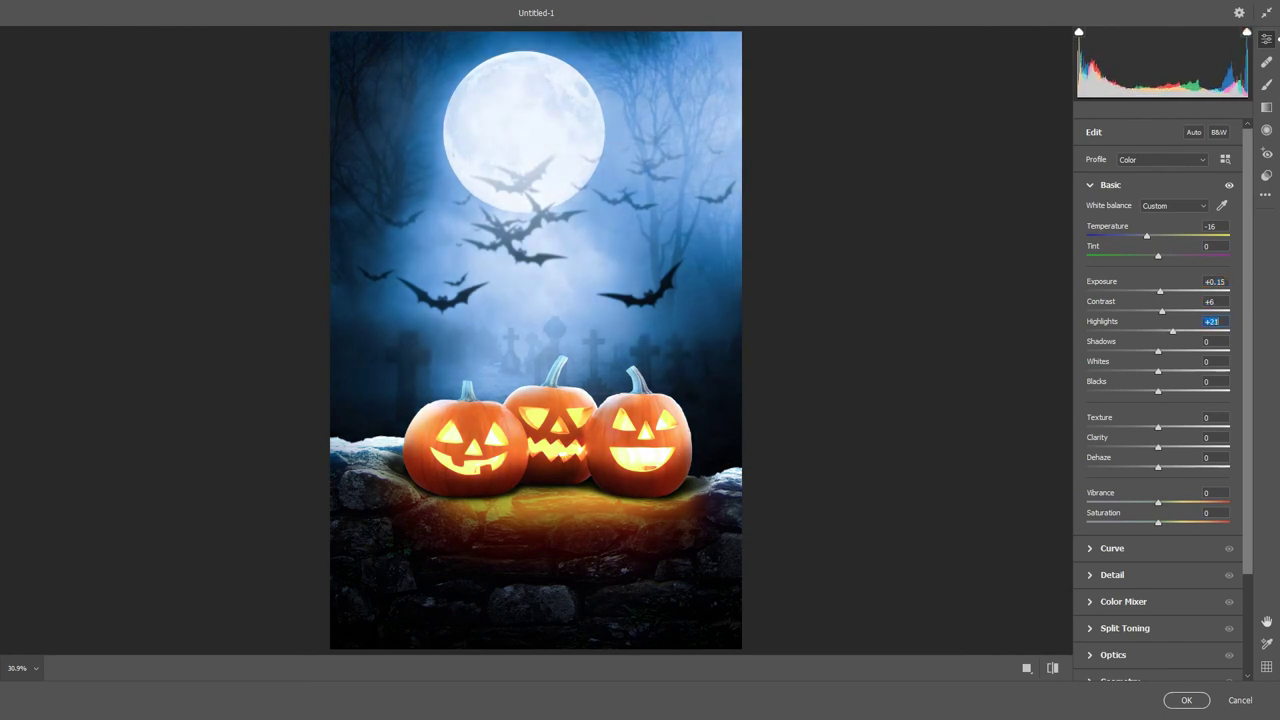
key("Tab")
type("-12")
key("Tab")
type("16")
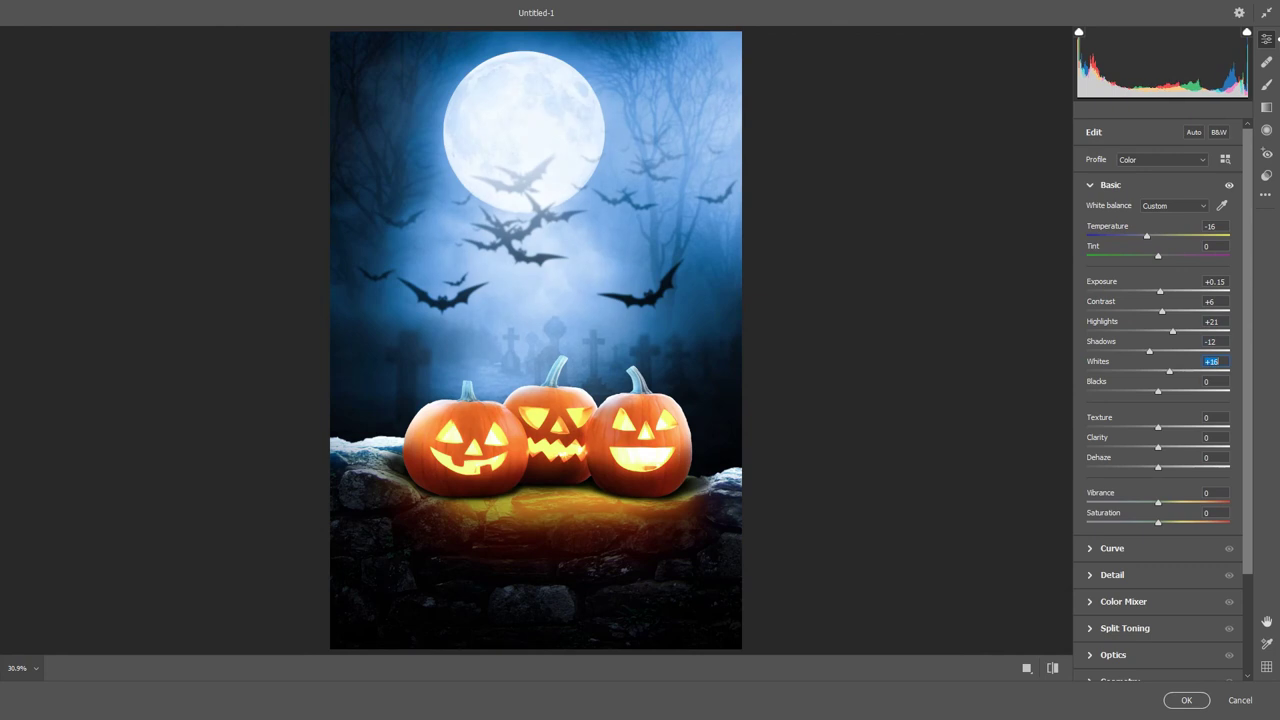
key("Tab")
type("-20")
key("Up")
key("Up")
key("Up")
key("Tab")
key("Tab")
key("Tab")
key("Down")
key("Down")
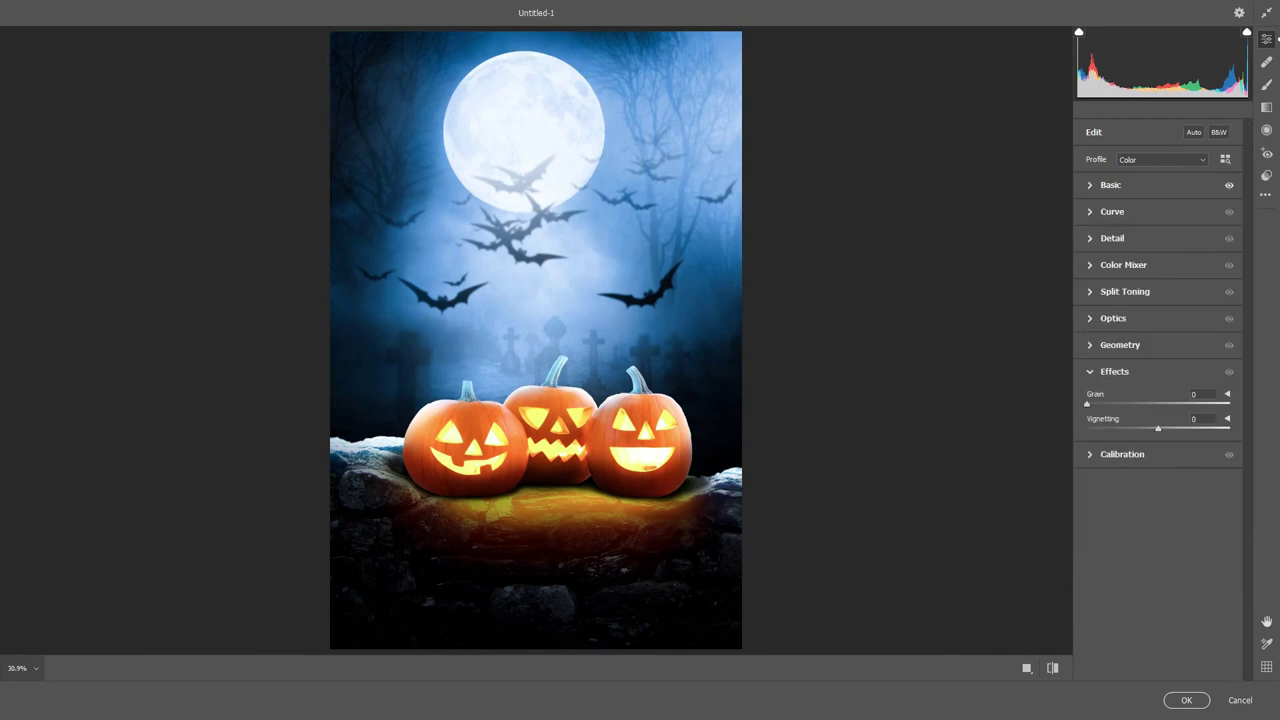
Add Grain 16 and a -35 vignette, apply the grade, and view the composite full screen.
key("Up")
key("Up")
key("Down")
key("Down")
key("Down")
key("Down")
key("Down")
key("Down")
key("Down")
key("Down")
key("Down")
key("Tab")
key("Down")
key("Down")
key("Down")
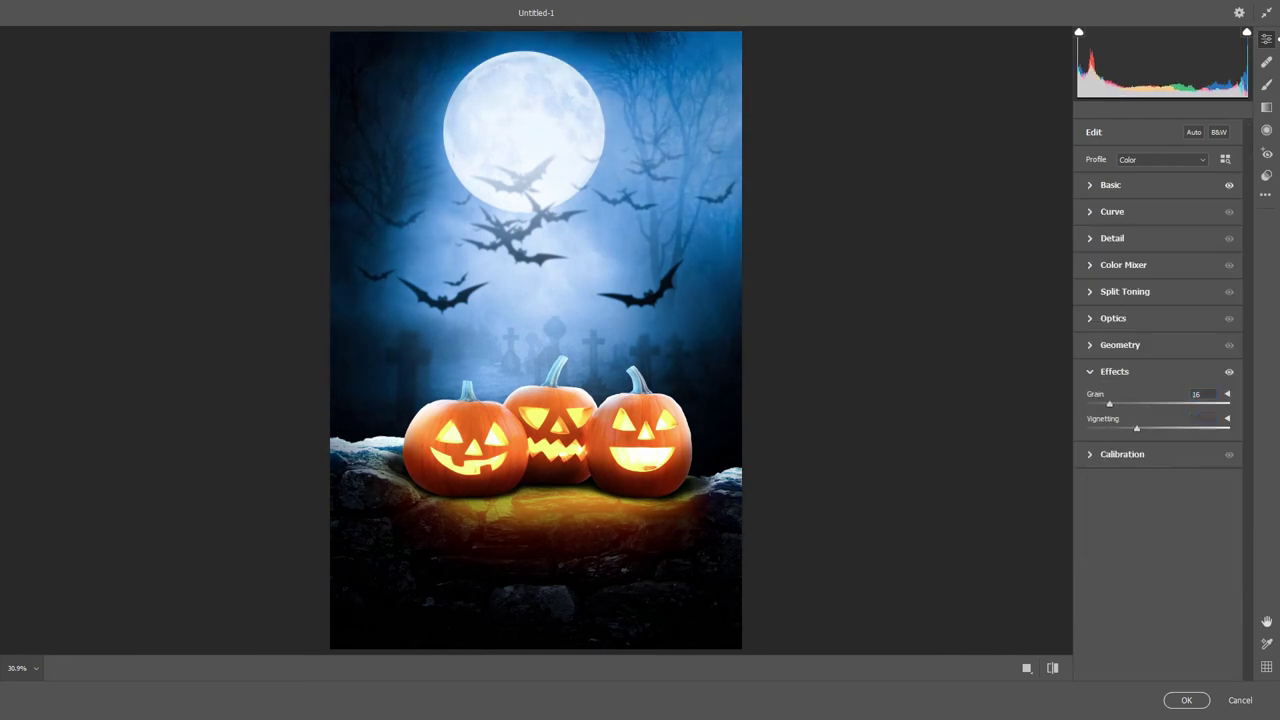
key("Down")
key("Down")
key("Down")
key("Down")
key("Down")
key("Down")
key("Up")
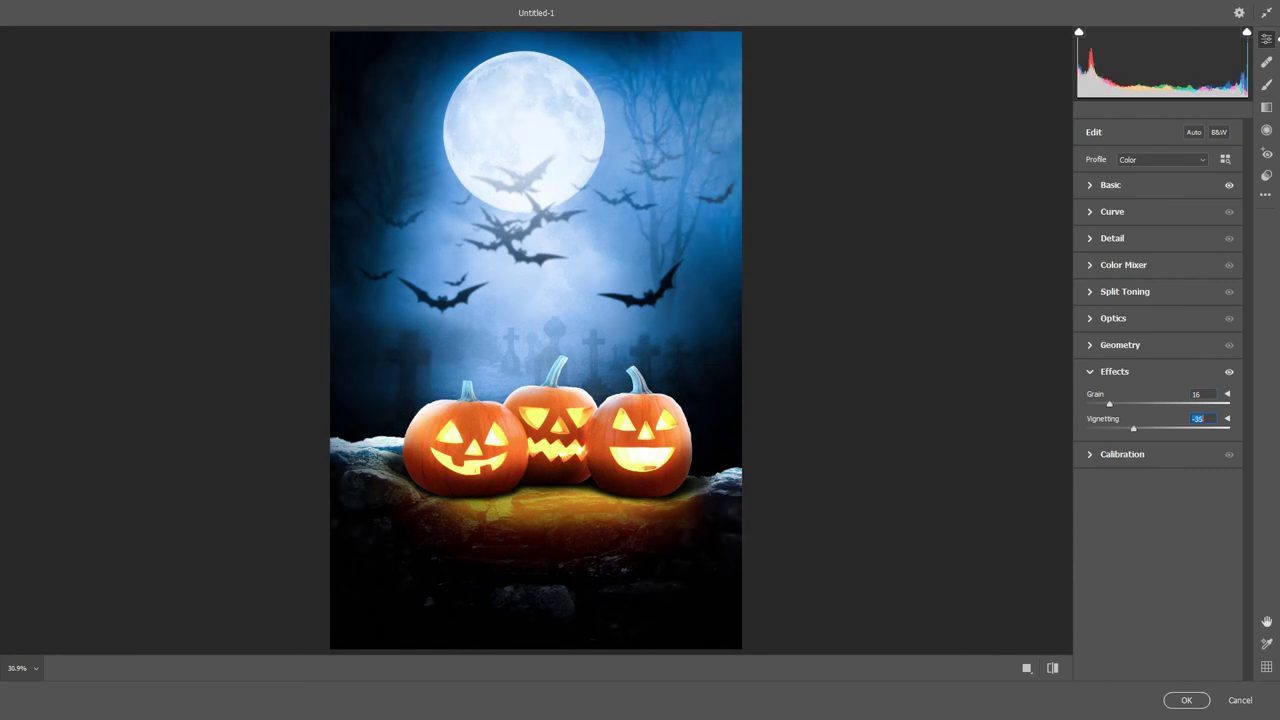
key("Return")
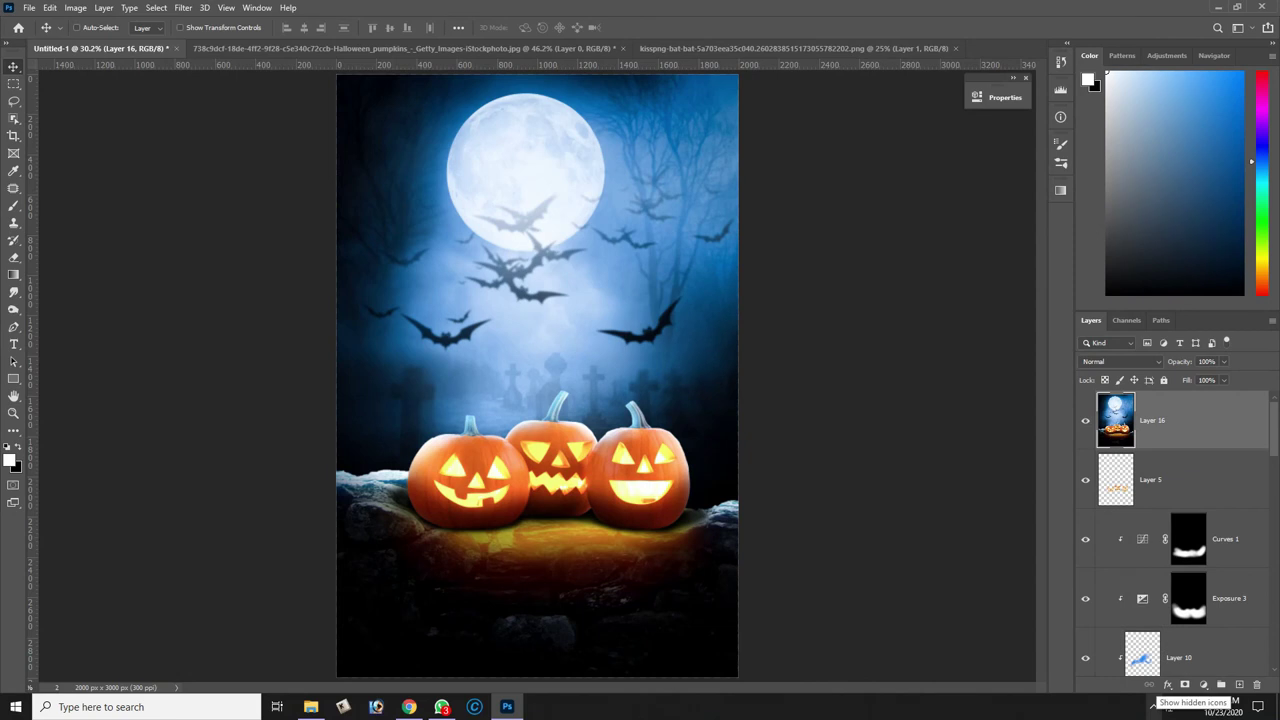
key("Tab")
key("f")
key("f")
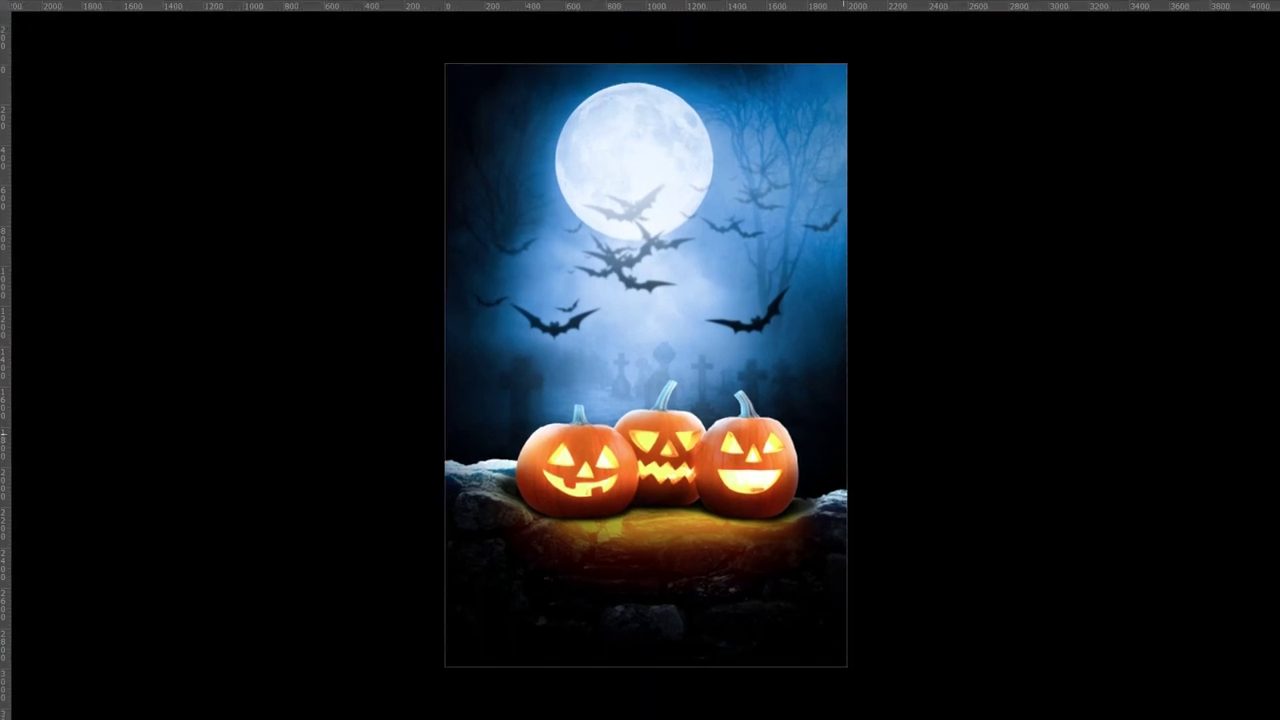